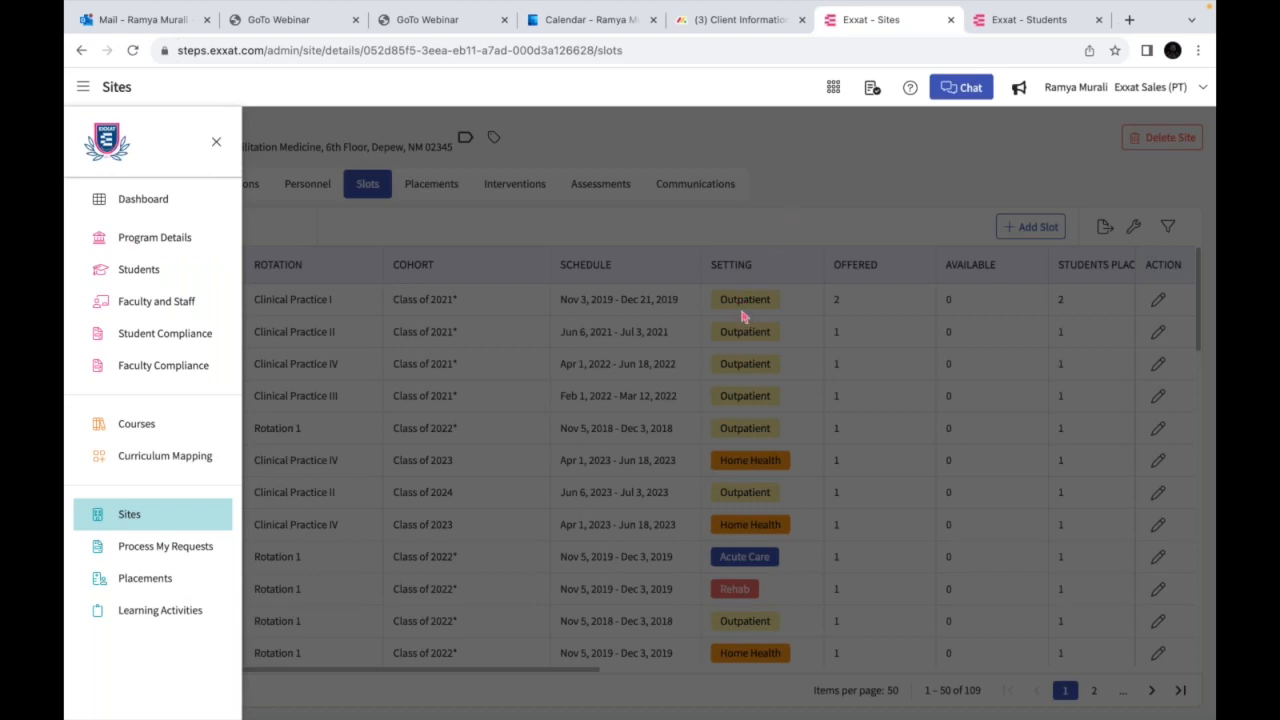
Leave the Abundant Health* site record and view the announcements in the Sites setup
{"action": "left_click", "coordinate": [808, 195]}
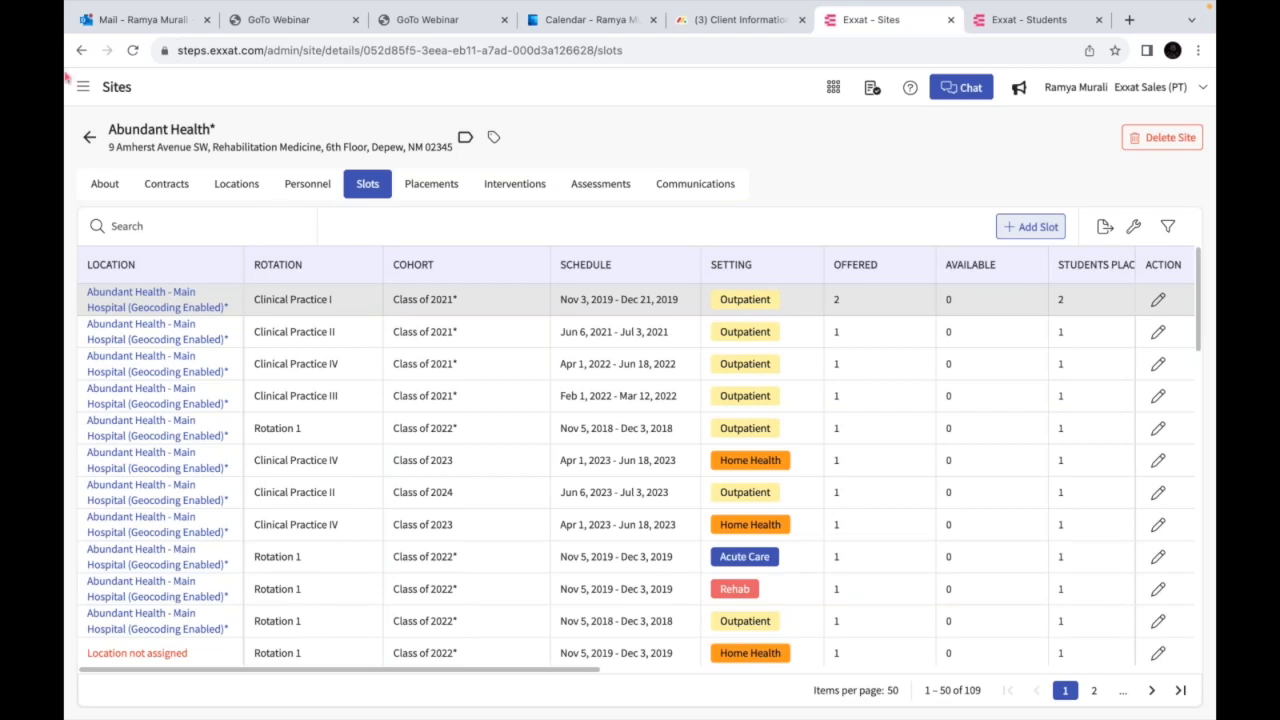
{"action": "left_click", "coordinate": [89, 137]}
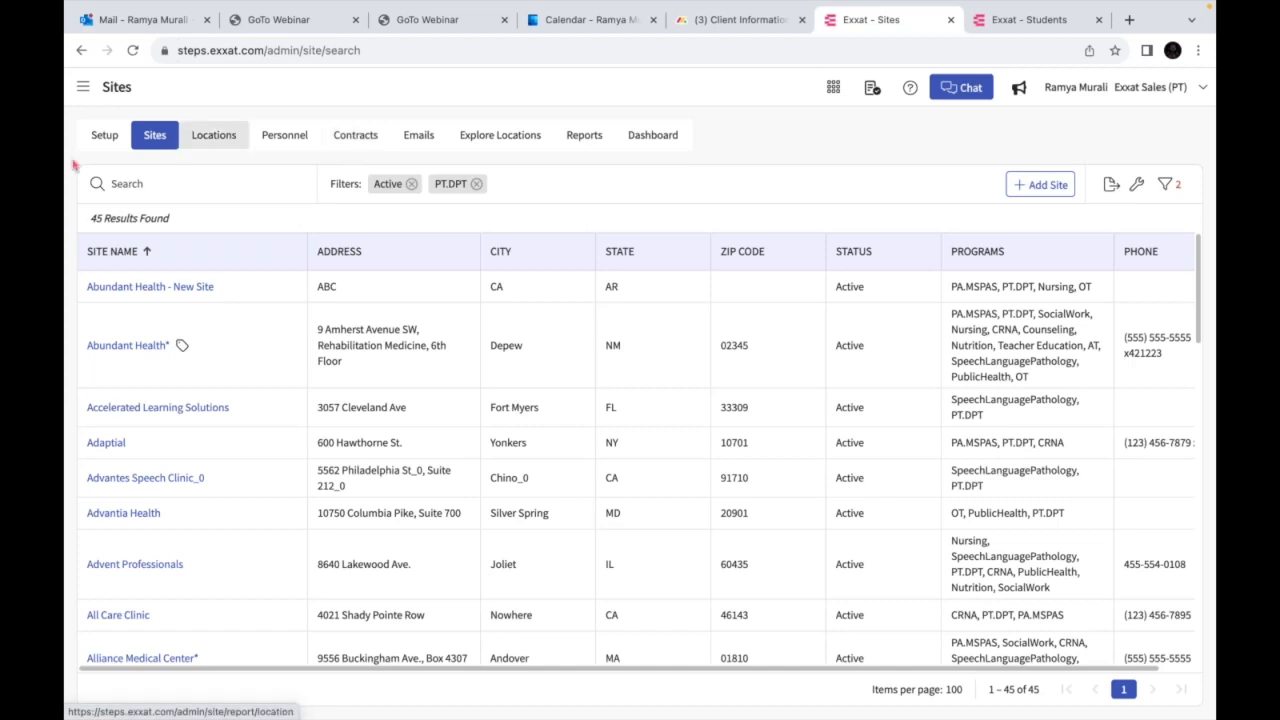
{"action": "left_click", "coordinate": [101, 135]}
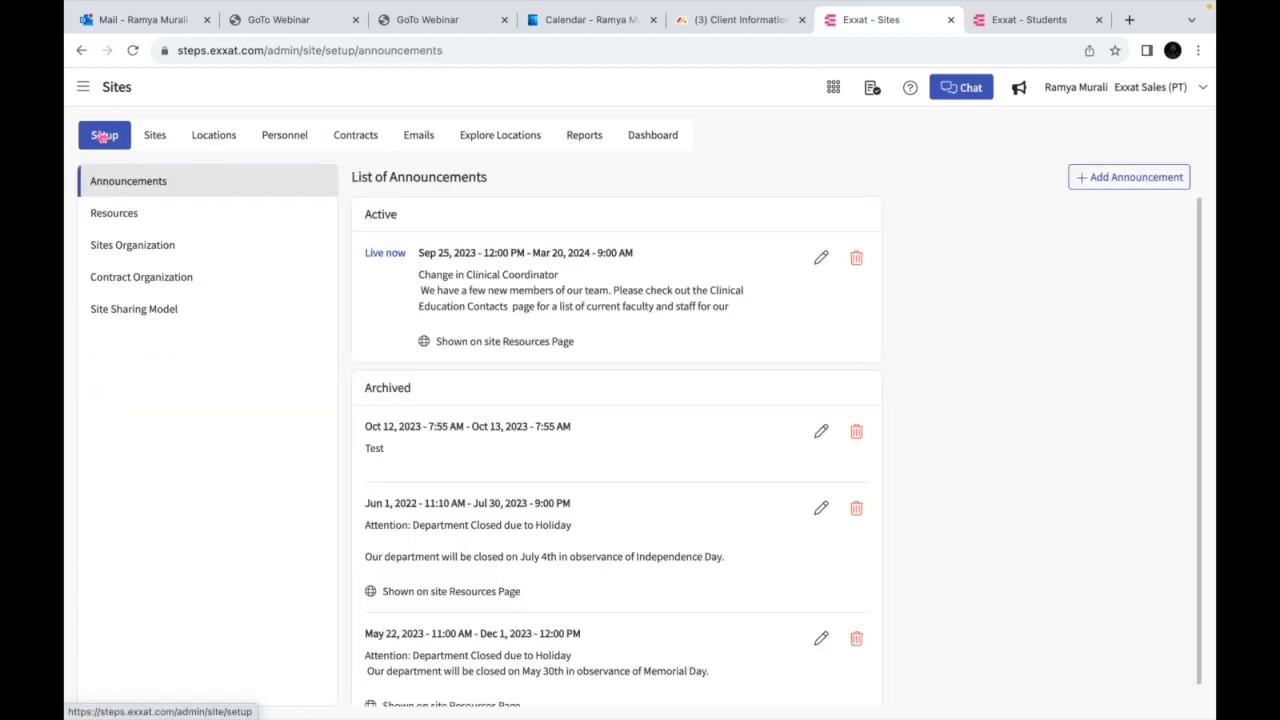
{"action": "left_click", "coordinate": [84, 90]}
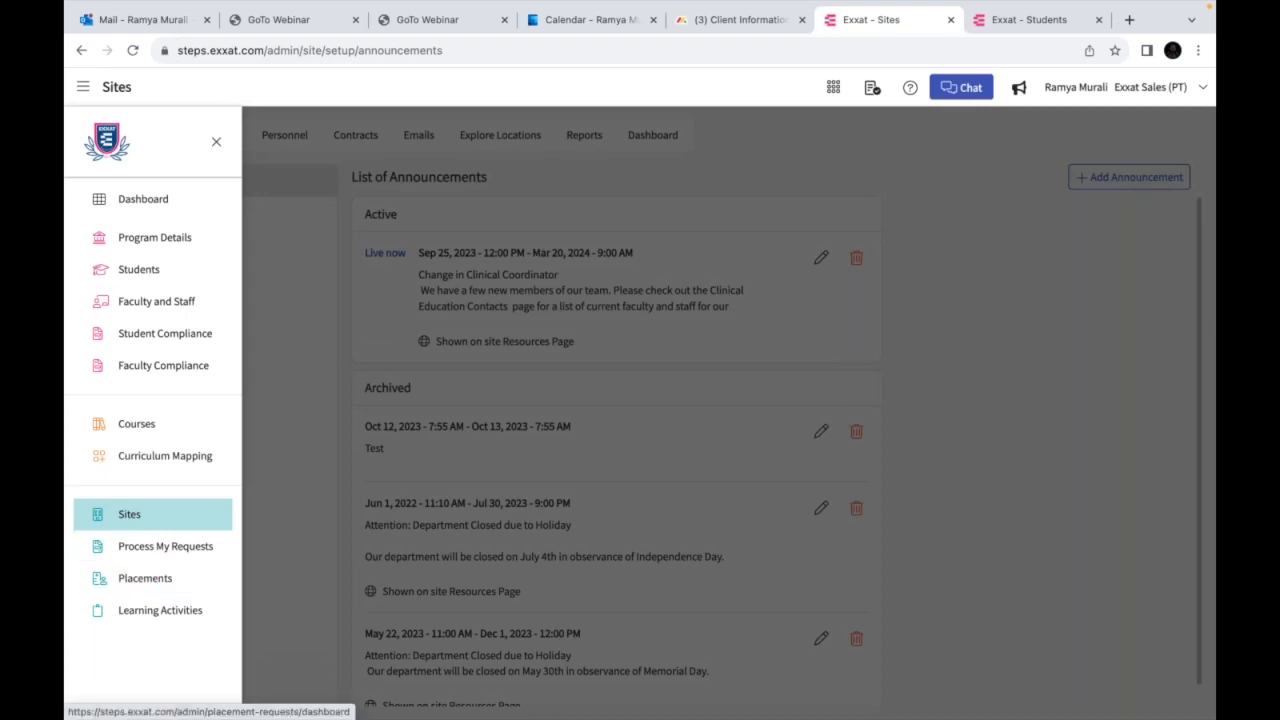
{"action": "left_click", "coordinate": [659, 177]}
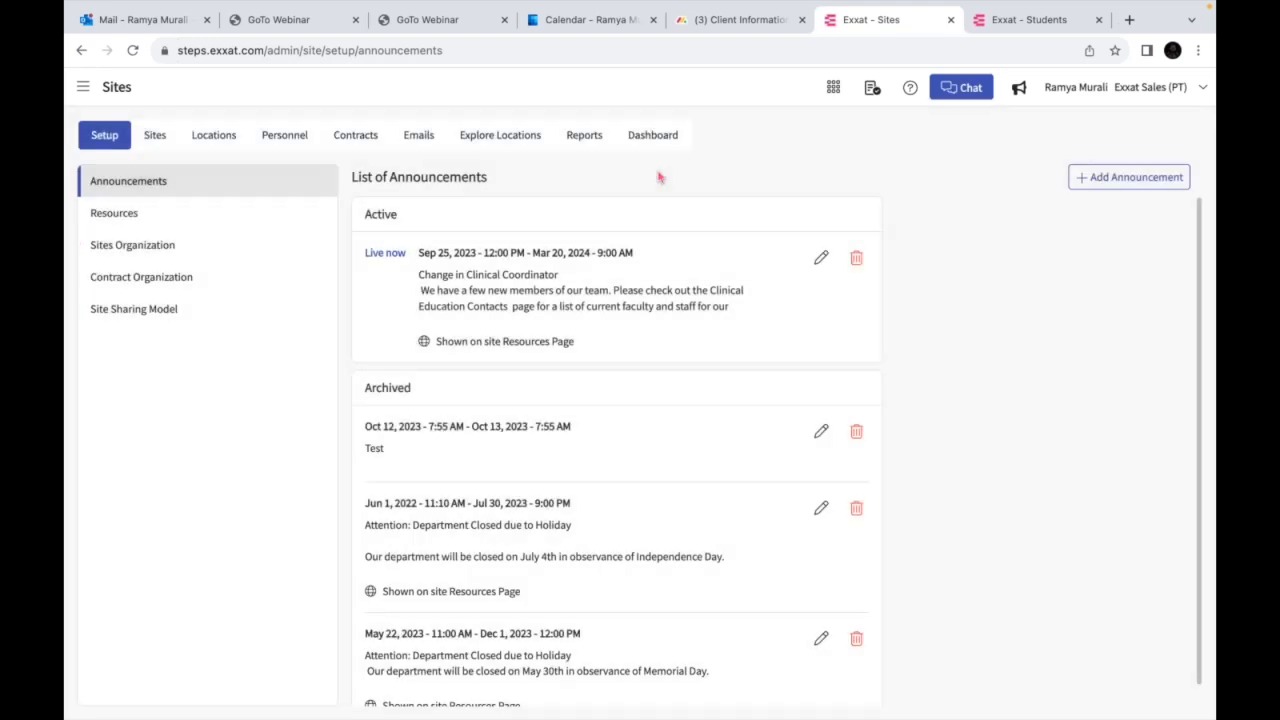
Review the autonotification settings in the Slot Request 2025** communication's add-on activity configuration, then return to the email communications list
{"action": "left_click", "coordinate": [412, 137]}
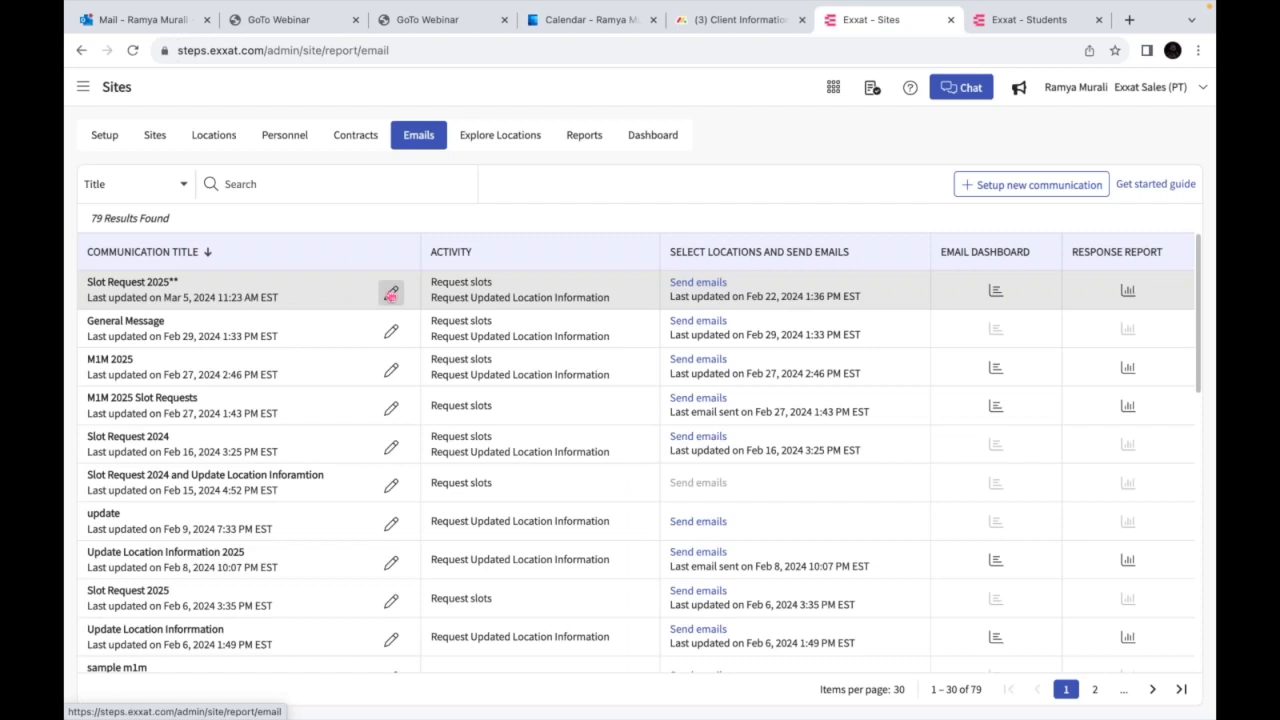
{"action": "left_click", "coordinate": [391, 293]}
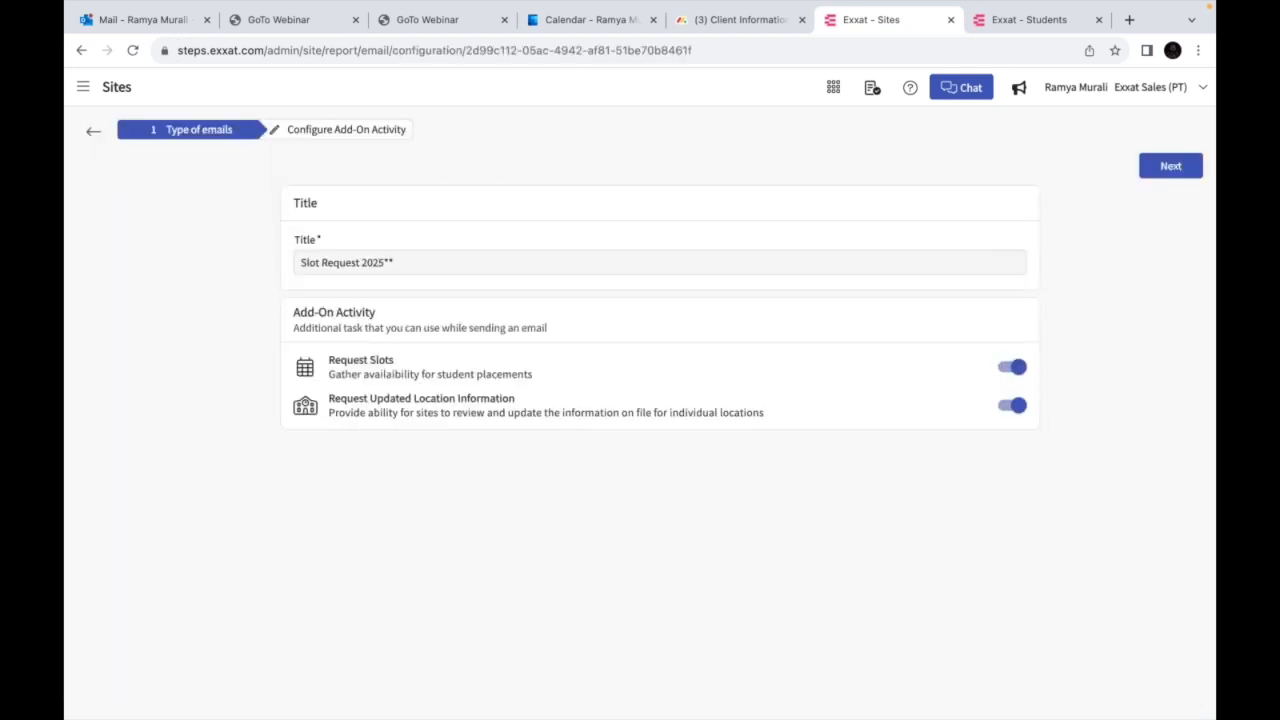
{"action": "left_click", "coordinate": [1170, 166]}
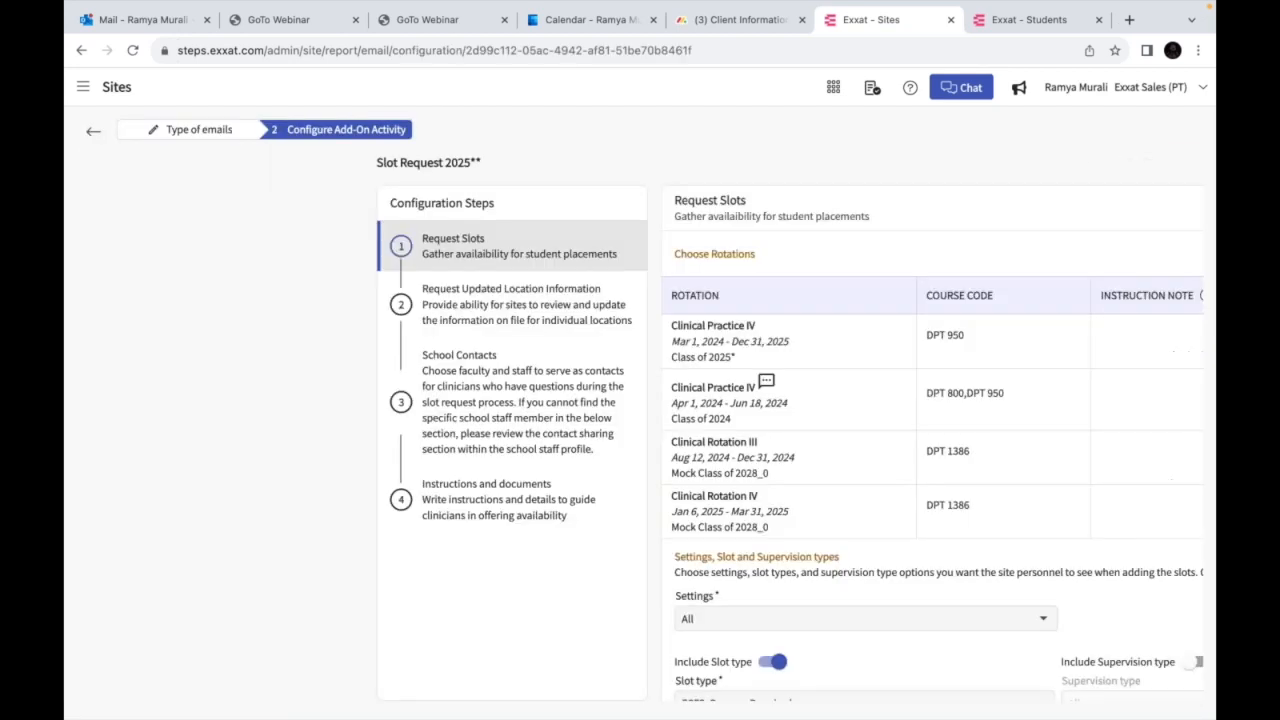
{"action": "scroll", "coordinate": [500, 450], "scroll_direction": "down", "scroll_amount": 4}
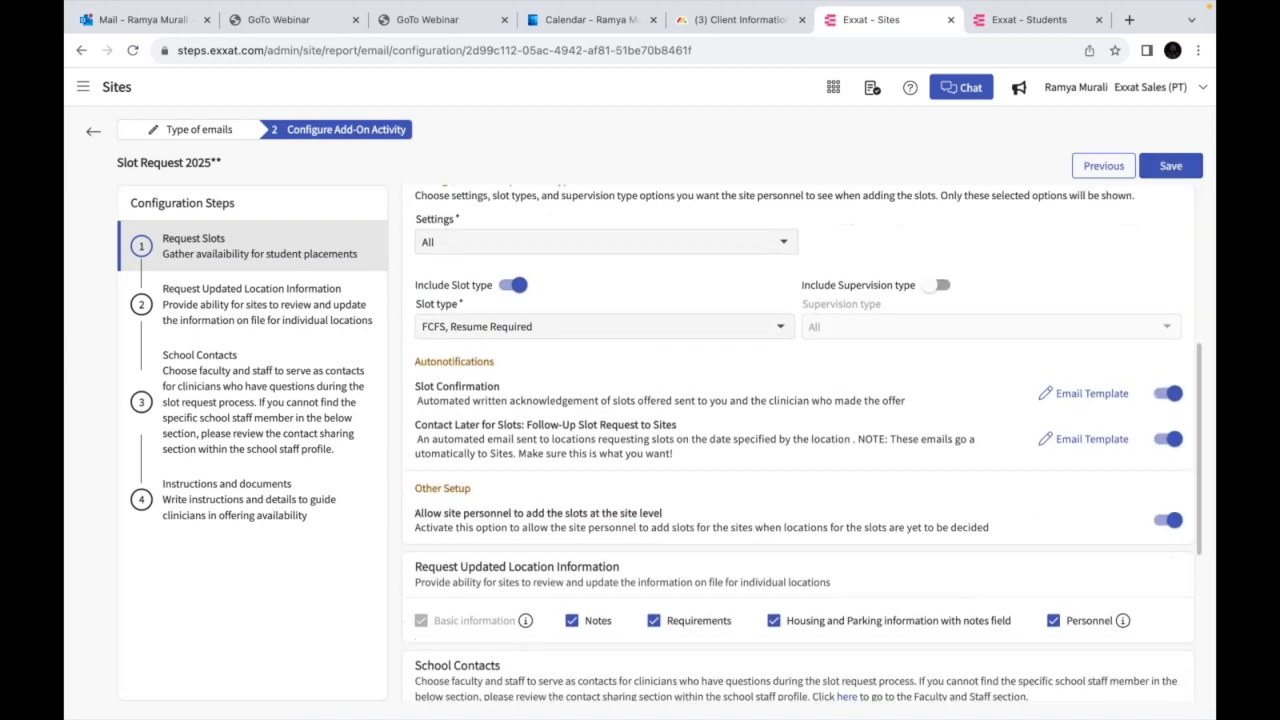
{"action": "left_click_drag", "start_coordinate": [422, 386], "coordinate": [660, 384]}
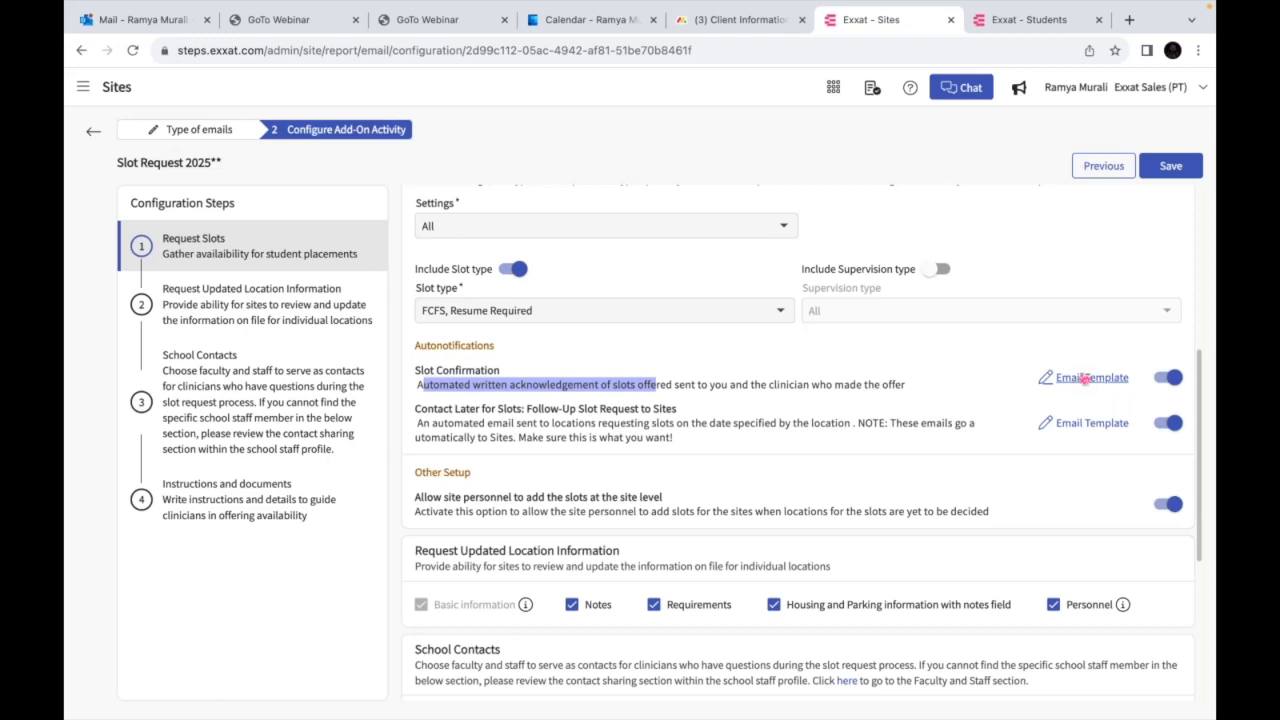
{"action": "left_click", "coordinate": [93, 131]}
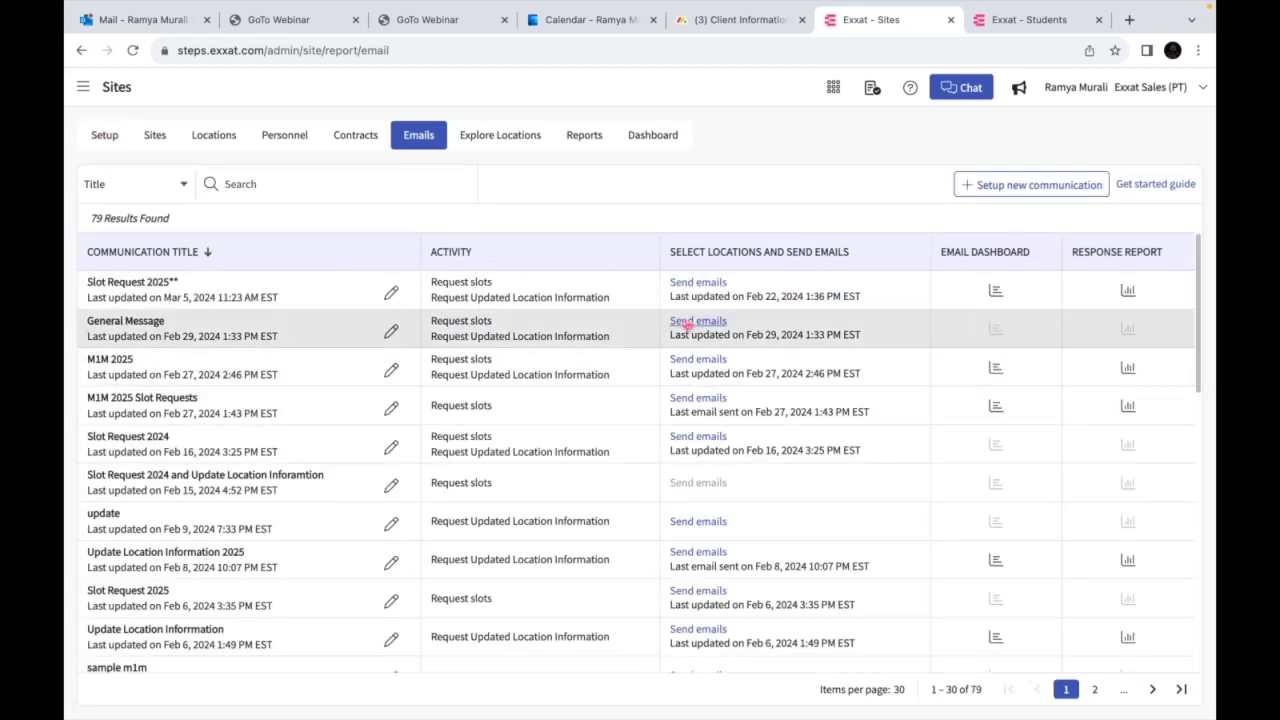
Open the placements of the Class of 2022* placement group and show its slots as a list
{"action": "left_click", "coordinate": [83, 87]}
{"action": "left_click", "coordinate": [145, 578]}
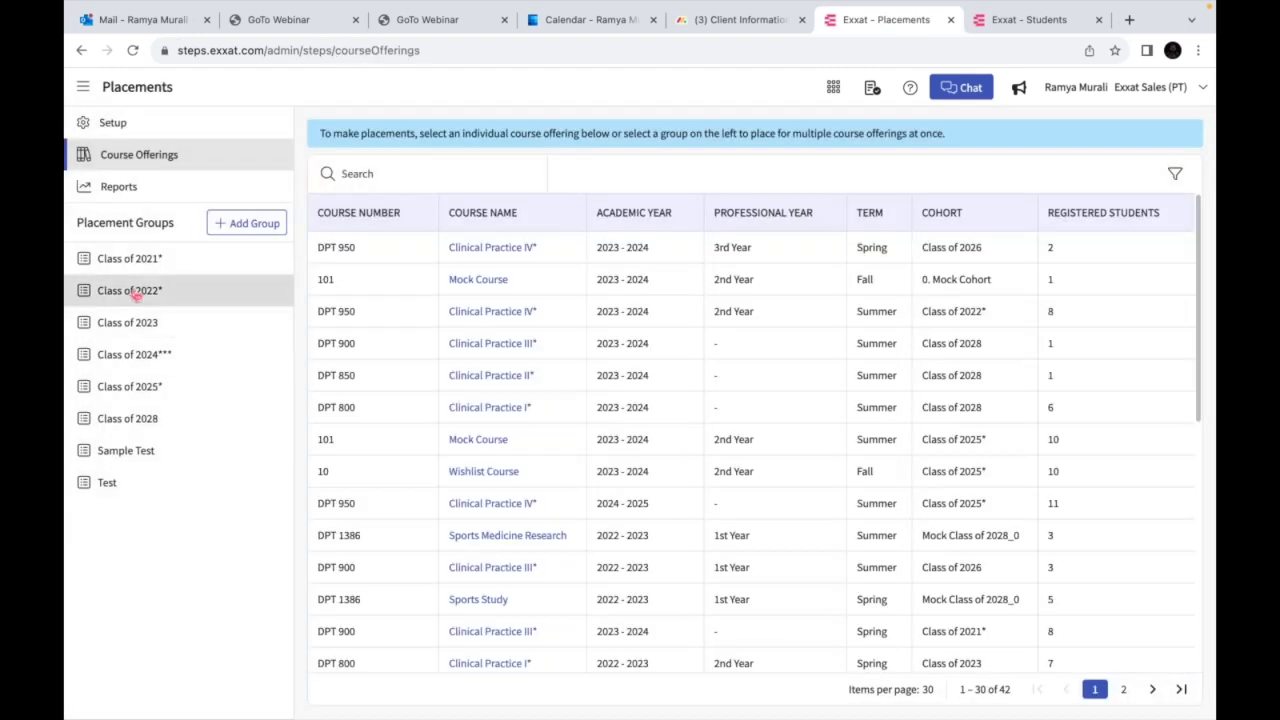
{"action": "left_click", "coordinate": [137, 293]}
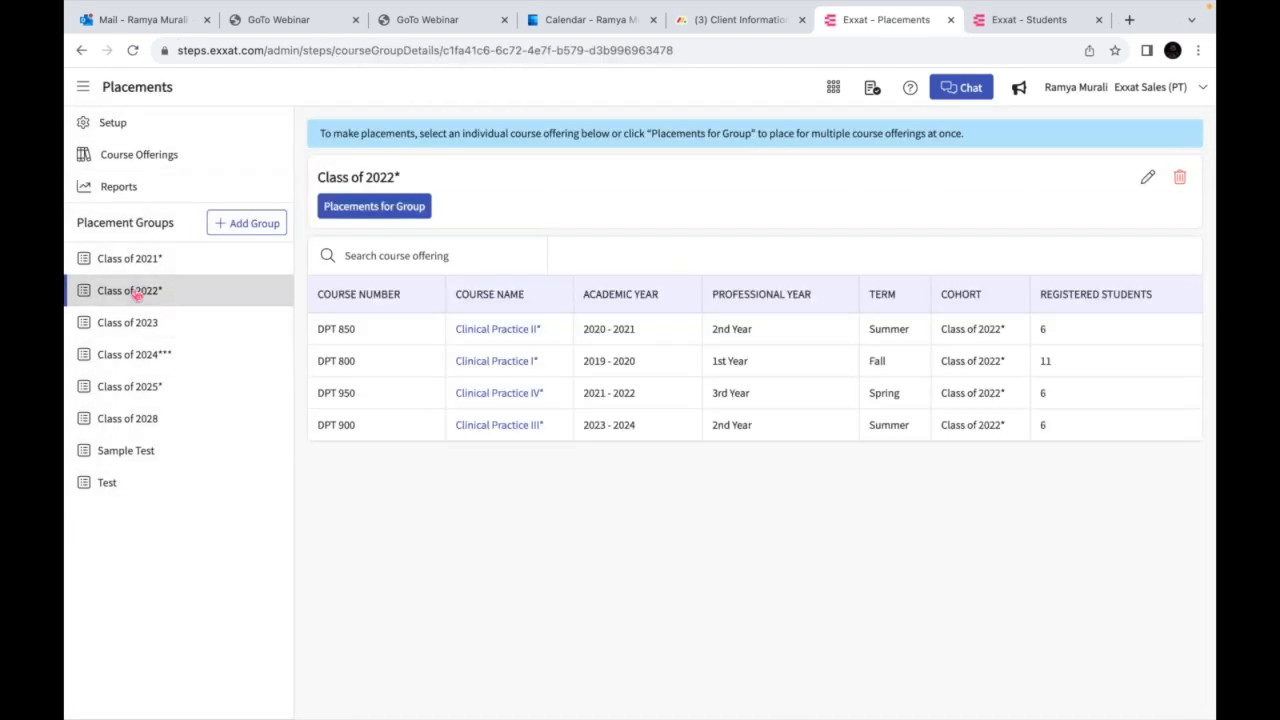
{"action": "left_click", "coordinate": [348, 212]}
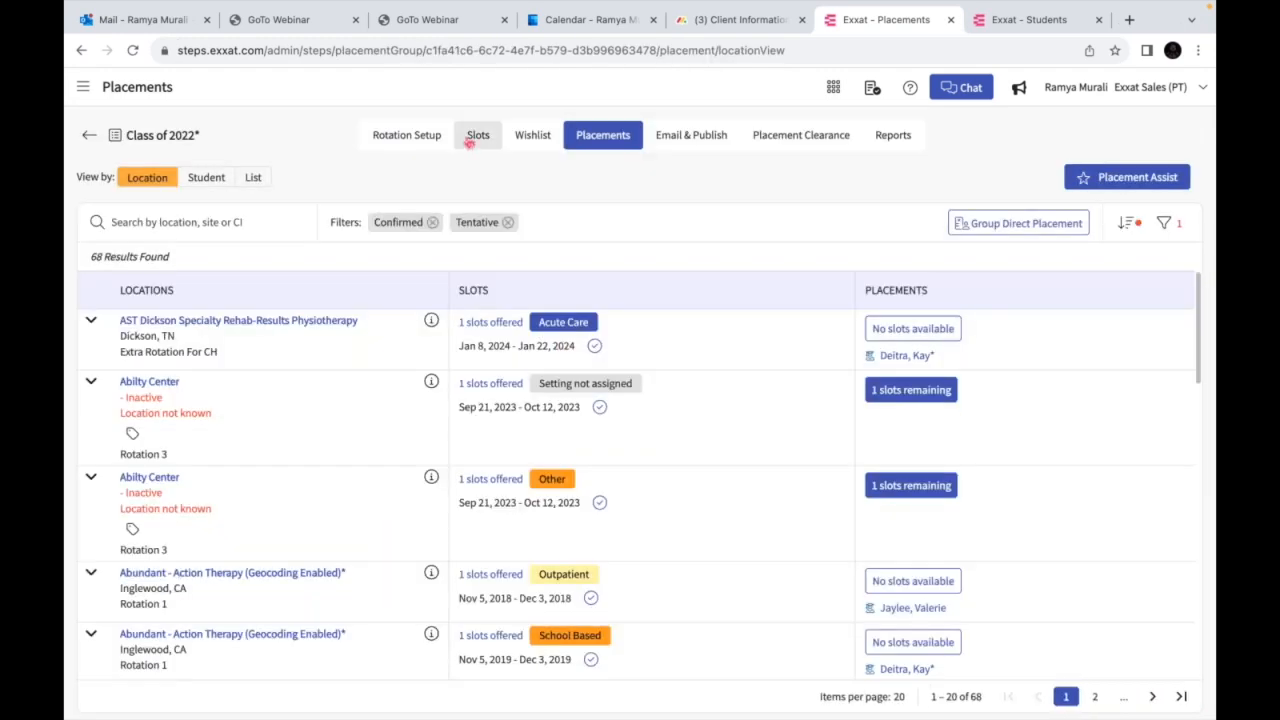
{"action": "left_click", "coordinate": [476, 137]}
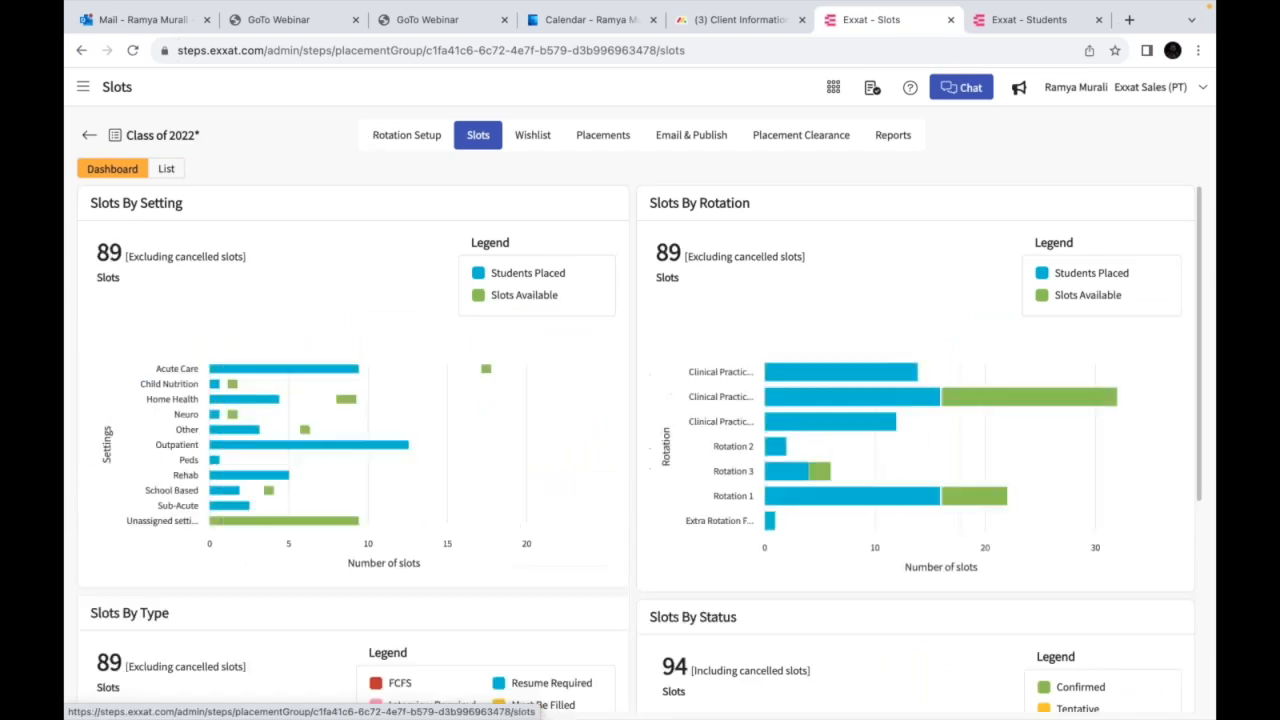
{"action": "left_click", "coordinate": [167, 169]}
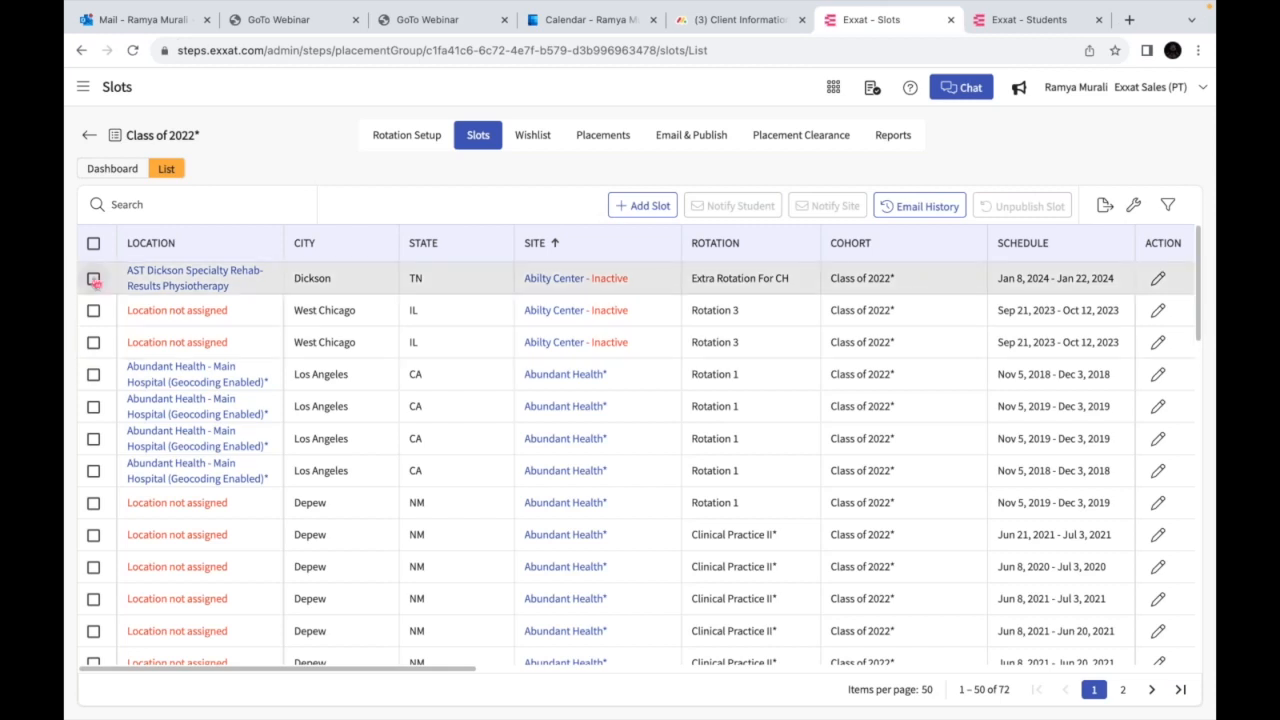
Start a site notification email for the AST Dickson slot with separate emails for each slot group, then discard it and return to the slot list
{"action": "left_click", "coordinate": [93, 278]}
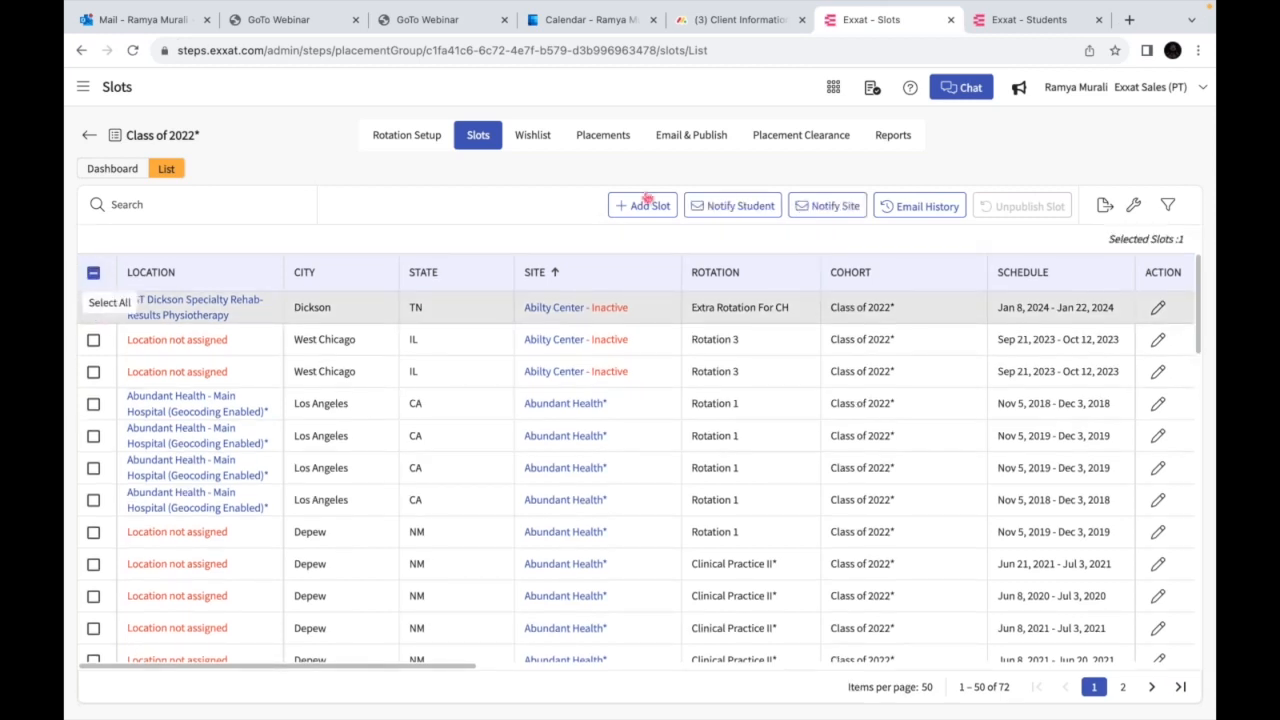
{"action": "left_click", "coordinate": [815, 207]}
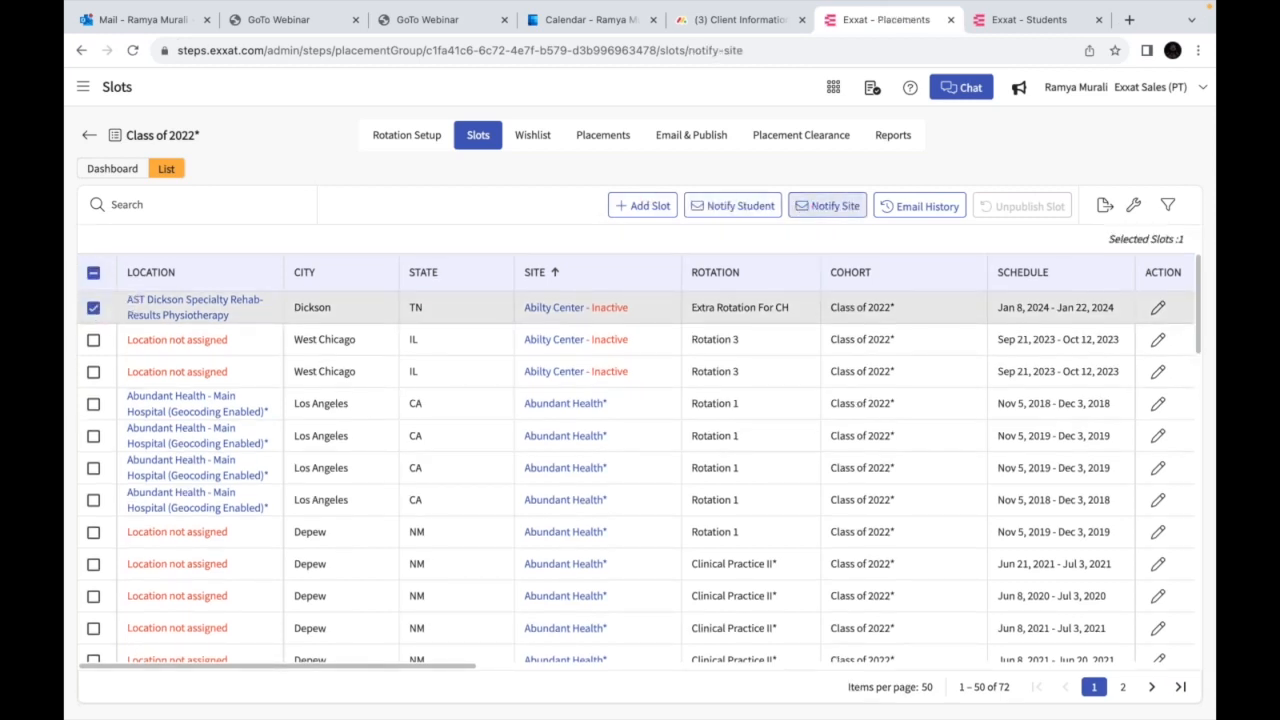
{"action": "left_click", "coordinate": [1154, 134]}
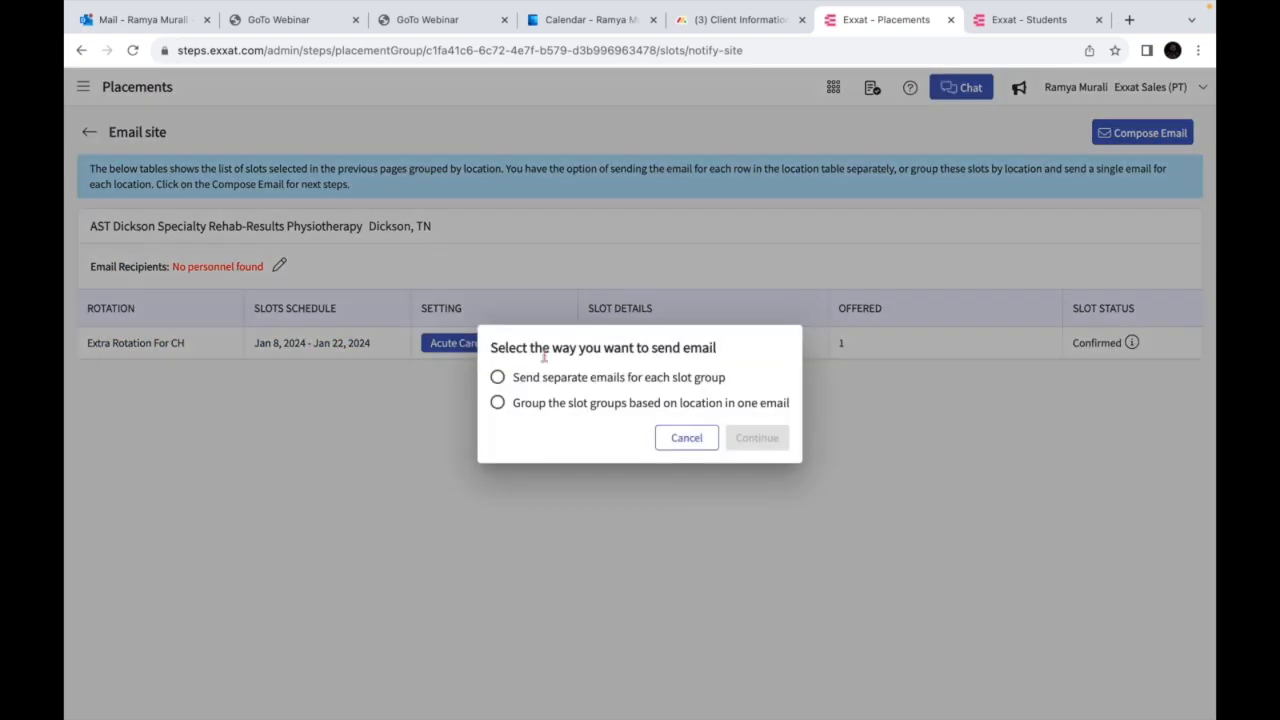
{"action": "left_click", "coordinate": [497, 377]}
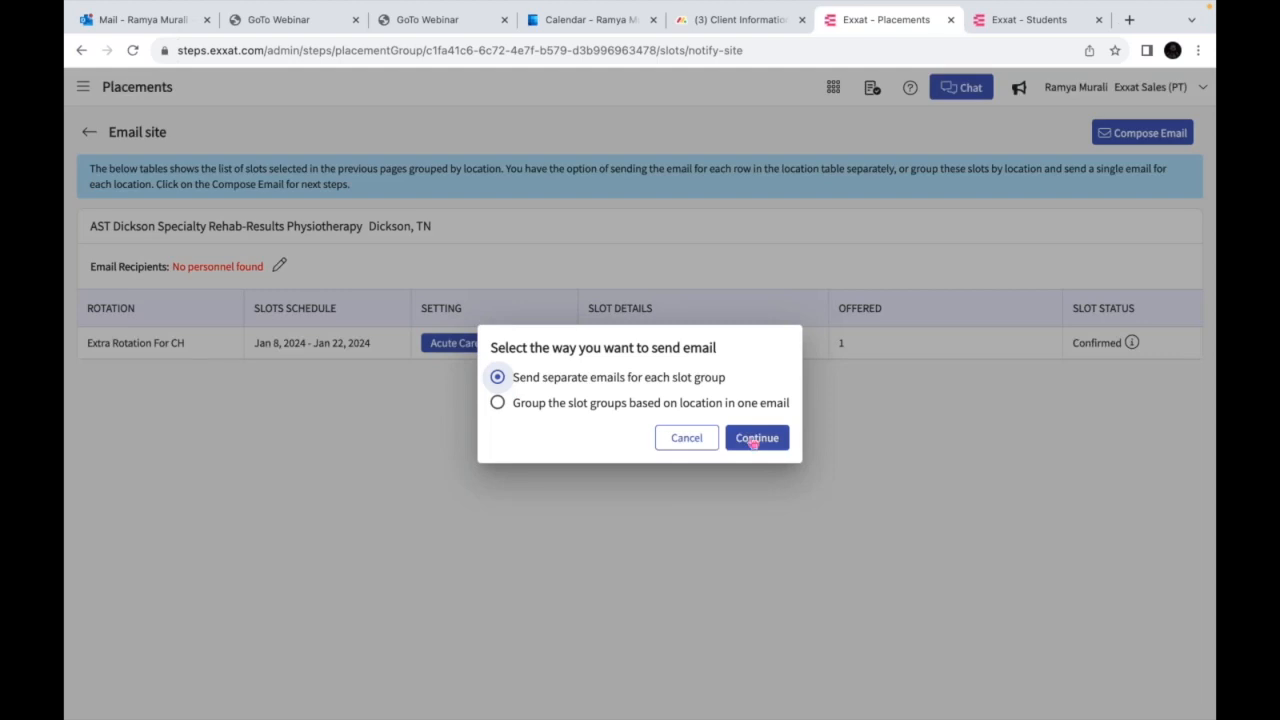
{"action": "left_click", "coordinate": [756, 438]}
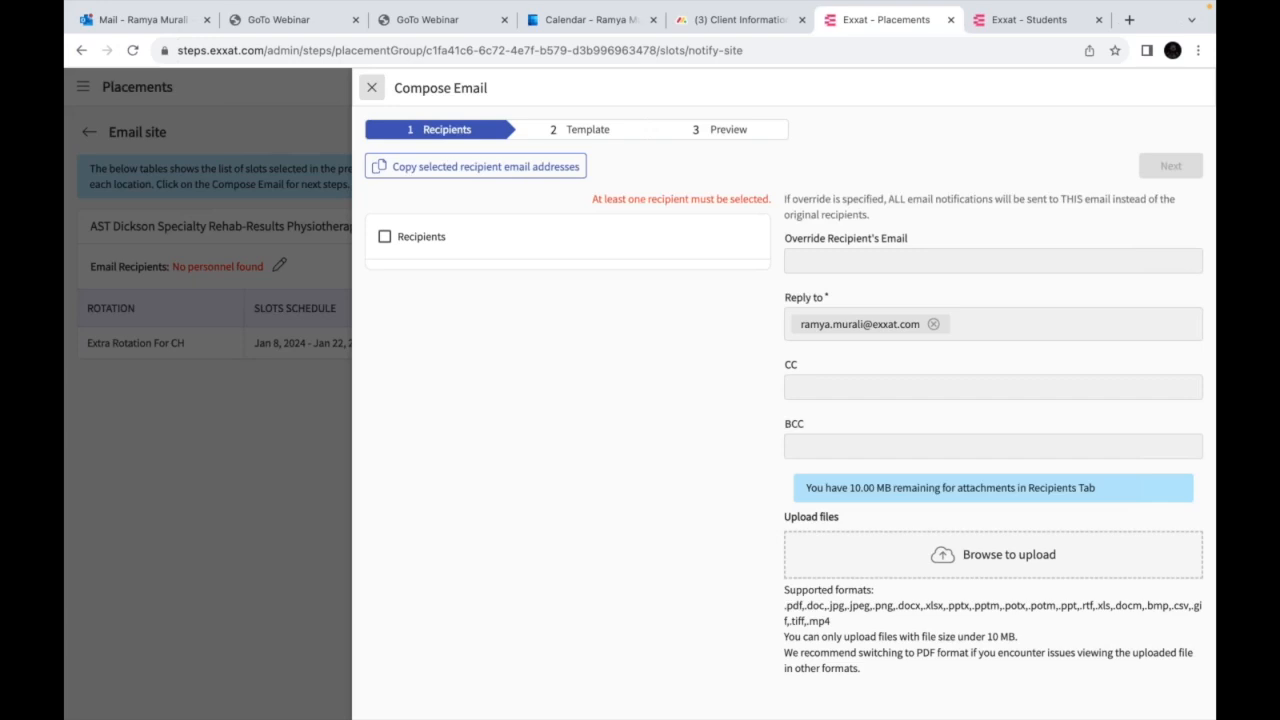
{"action": "left_click", "coordinate": [371, 87]}
{"action": "left_click", "coordinate": [89, 131]}
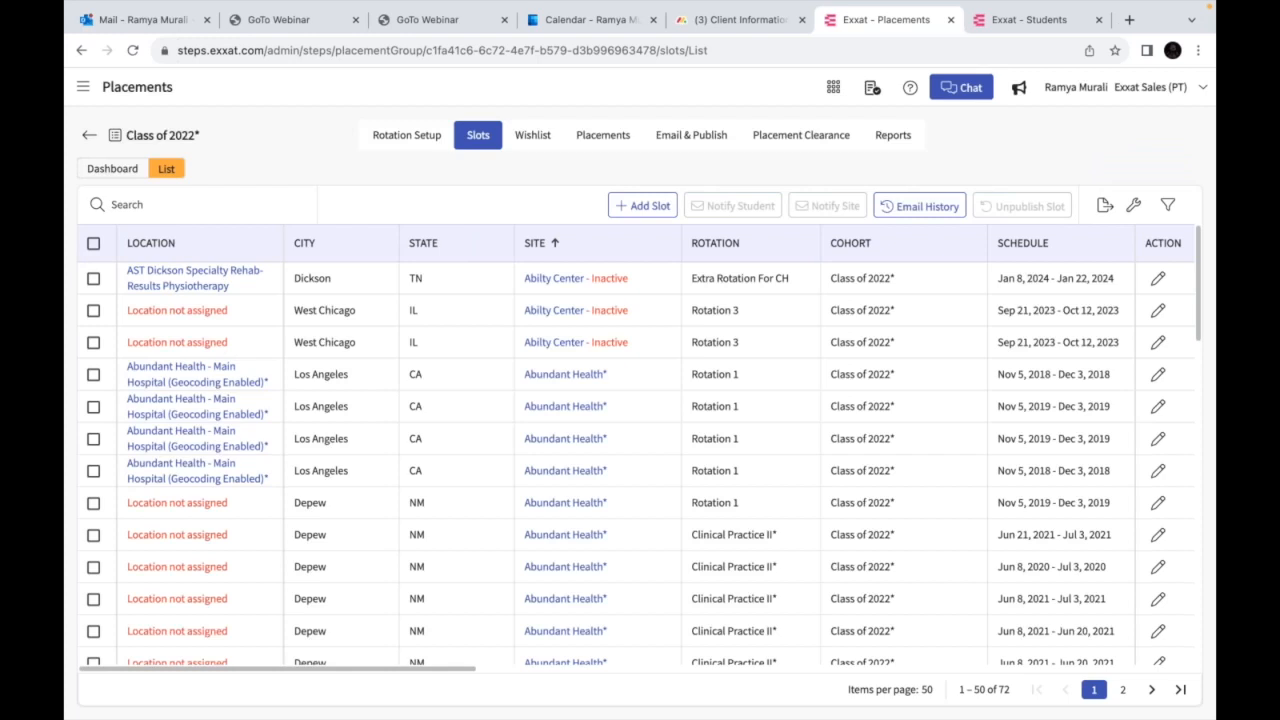
Select all slots on the page, view their site email recipients grouped by location, and return to the slot list
{"action": "left_click", "coordinate": [83, 87]}
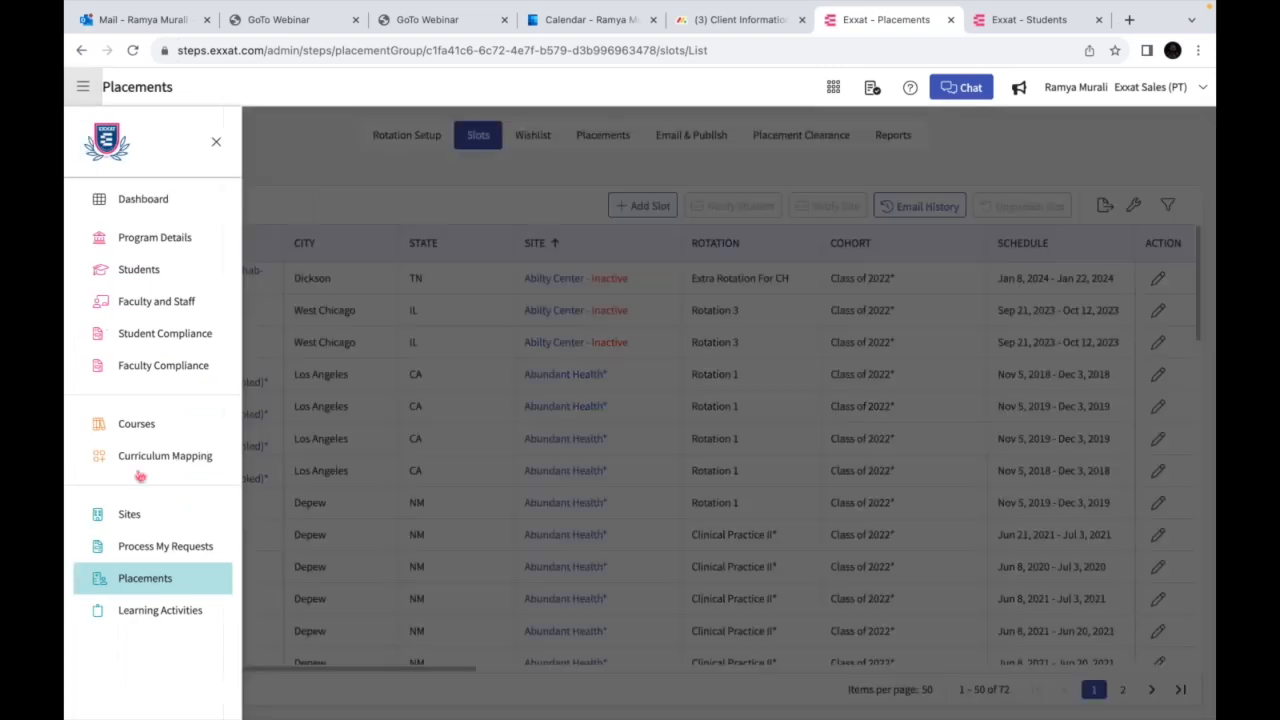
{"action": "left_click", "coordinate": [145, 578]}
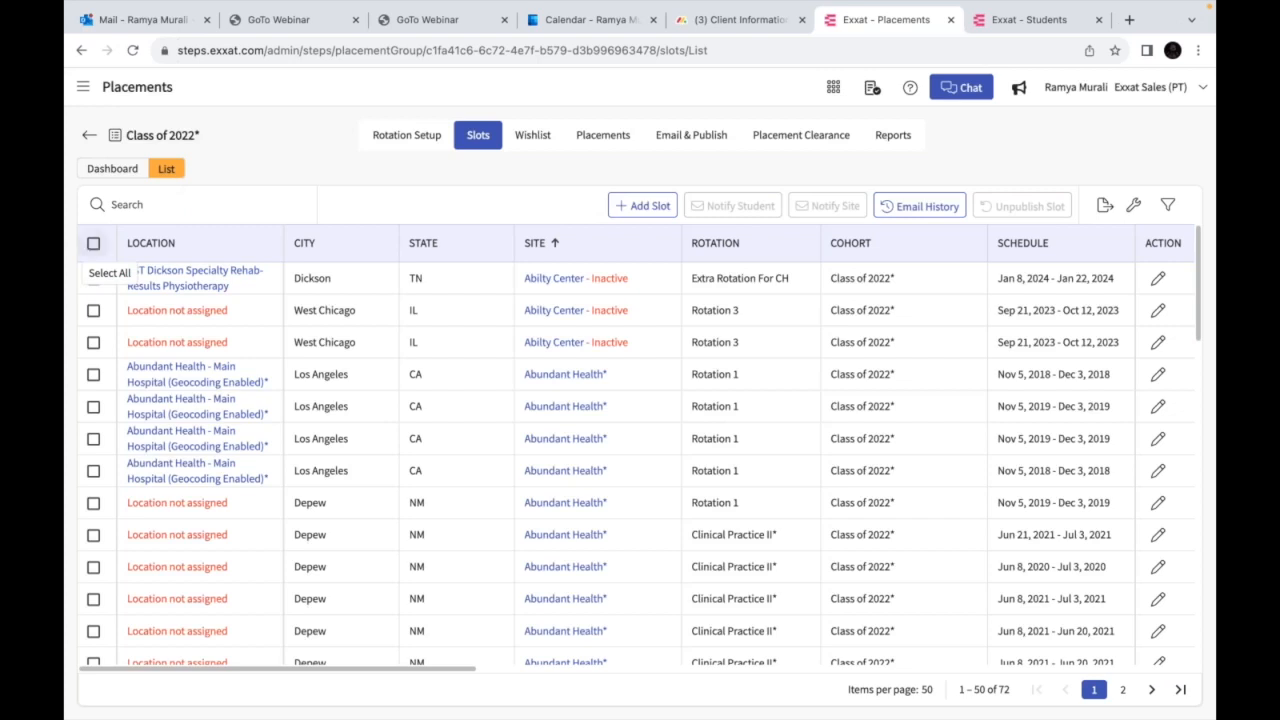
{"action": "left_click", "coordinate": [93, 244]}
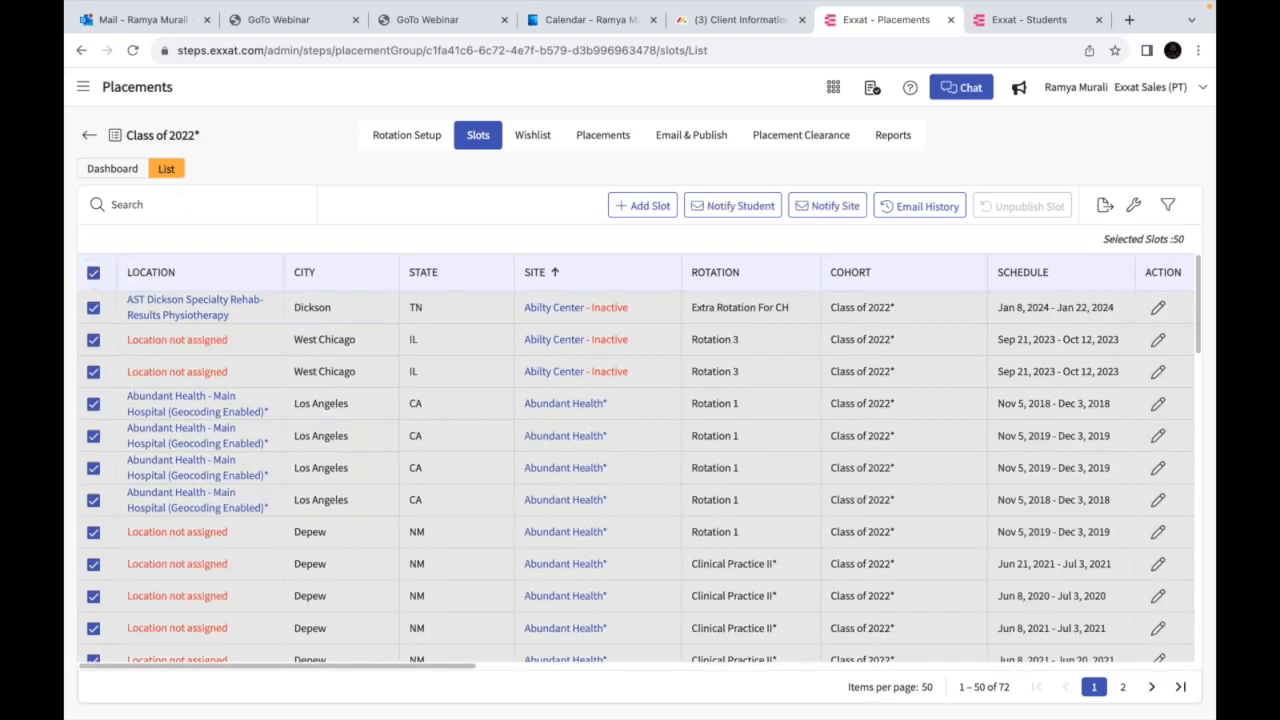
{"action": "left_click", "coordinate": [807, 211]}
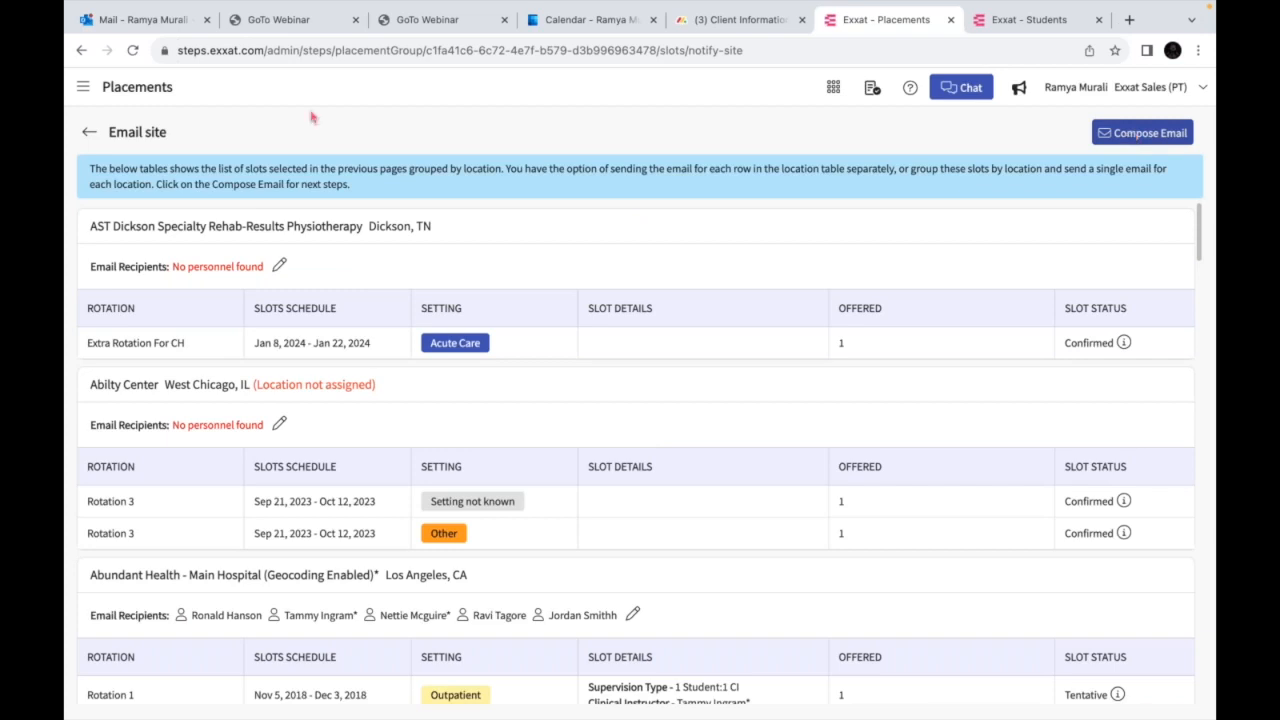
{"action": "left_click", "coordinate": [90, 134]}
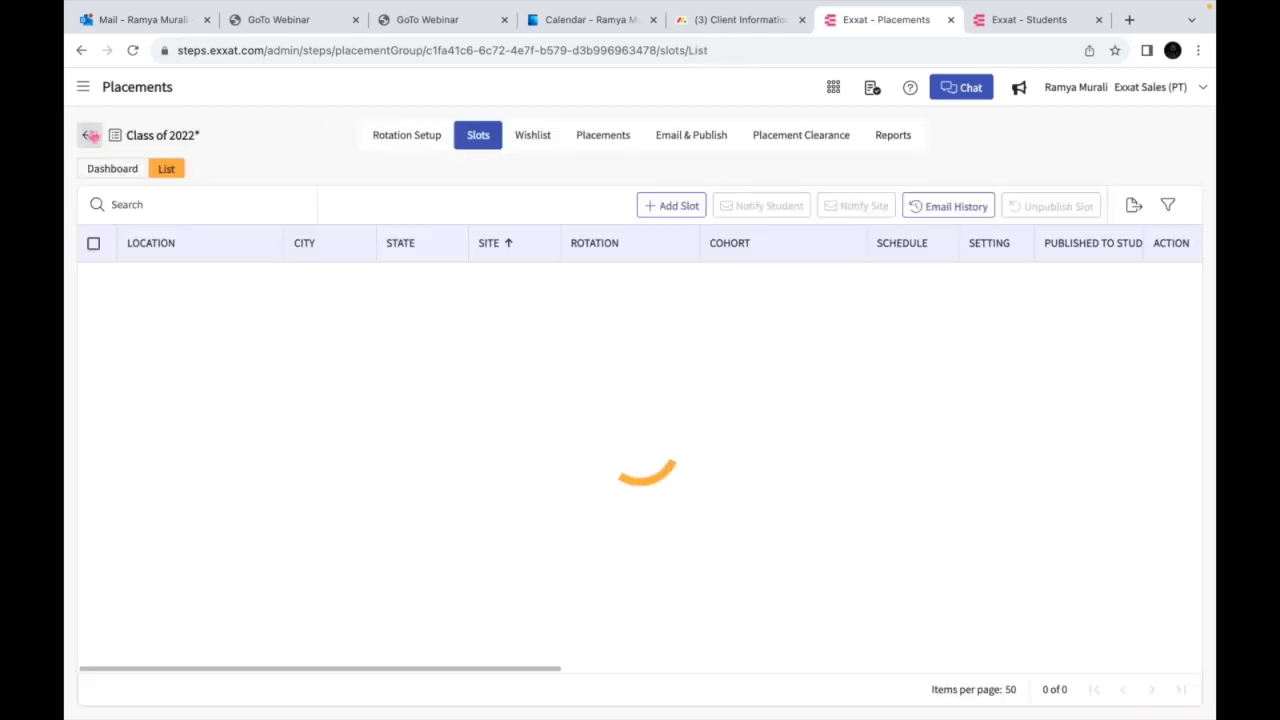
{"action": "key", "text": "super+Tab"}
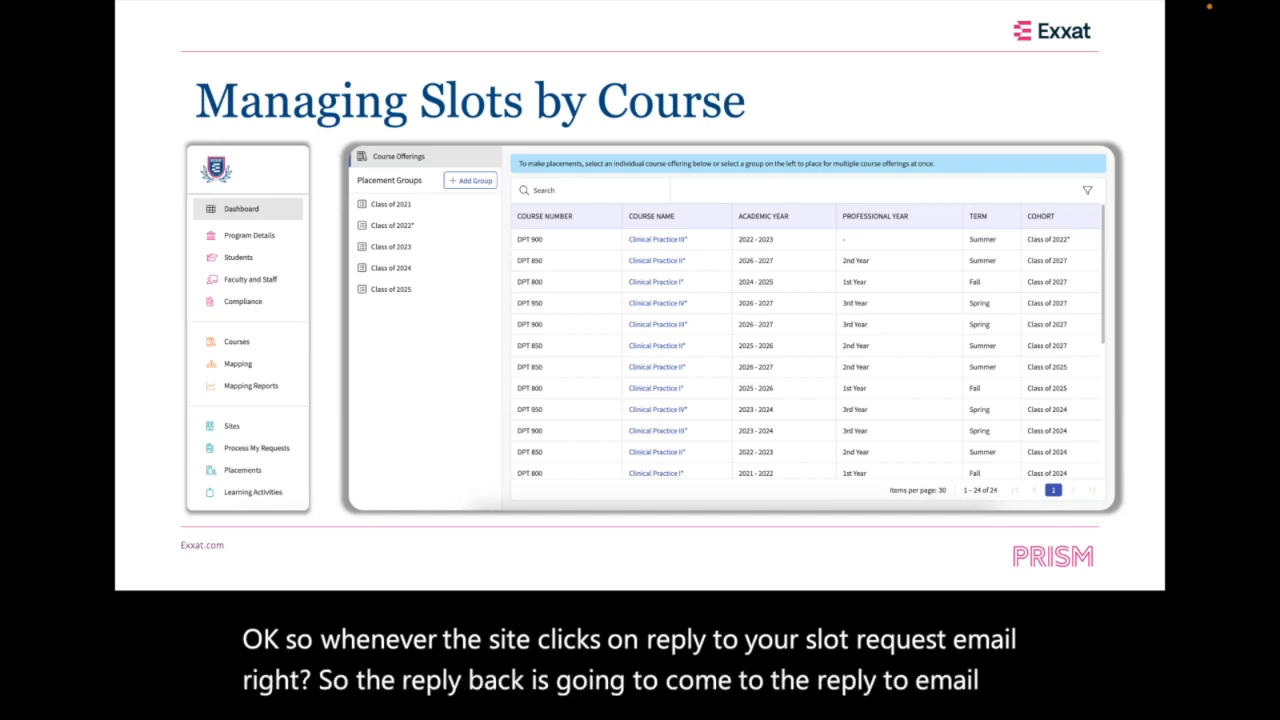
{"action": "key", "text": "super+Tab"}
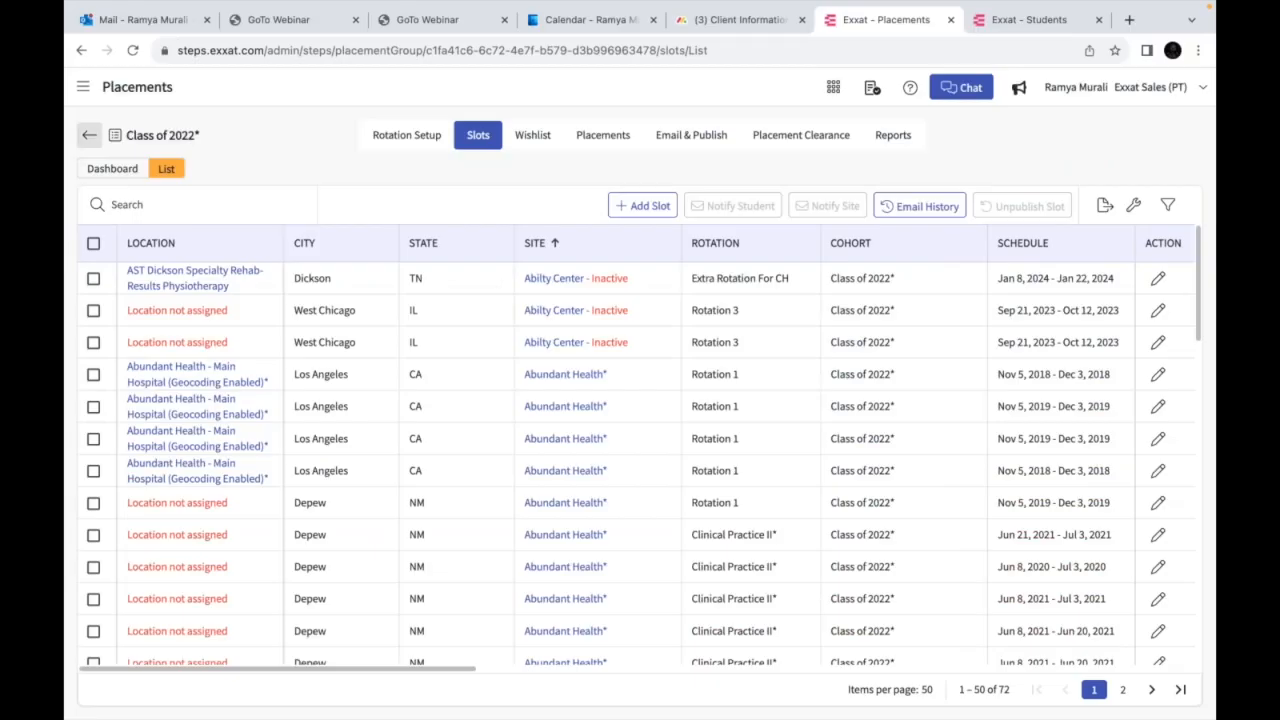
Open the Slot Request 2025** site communication for sending, save its existing location selection, and open the email composer
{"action": "left_click", "coordinate": [78, 90]}
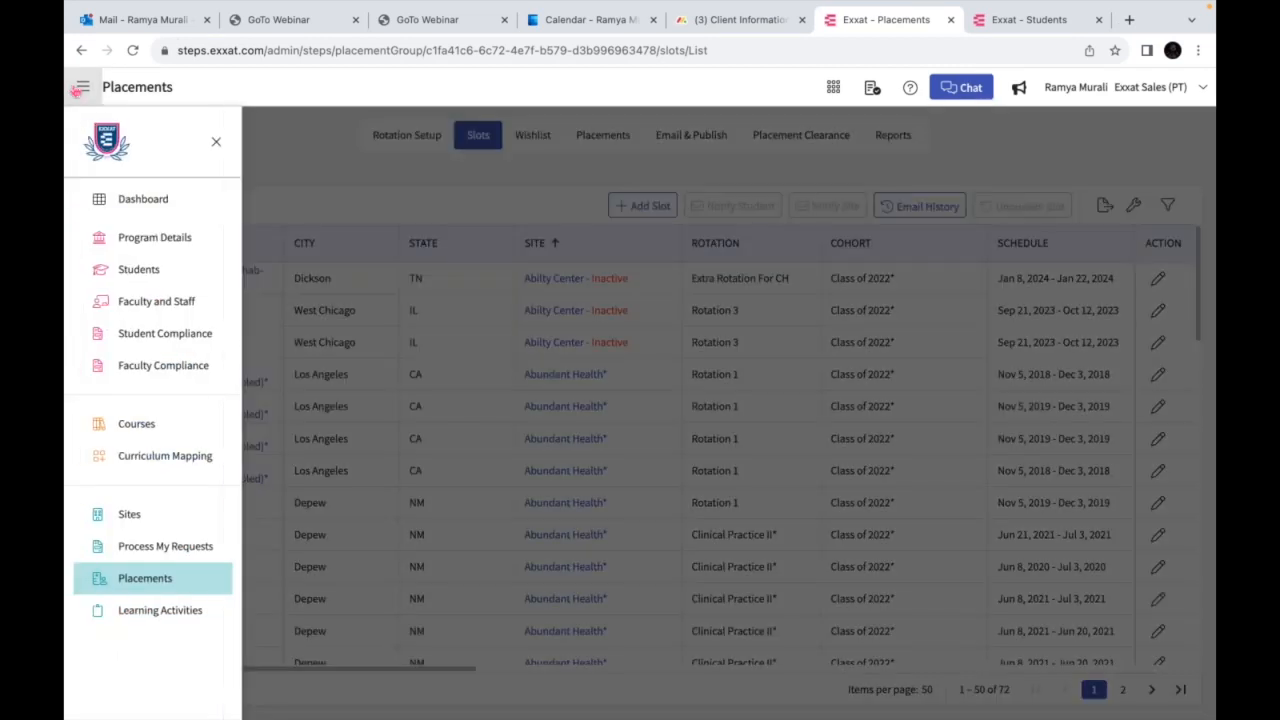
{"action": "left_click", "coordinate": [131, 513]}
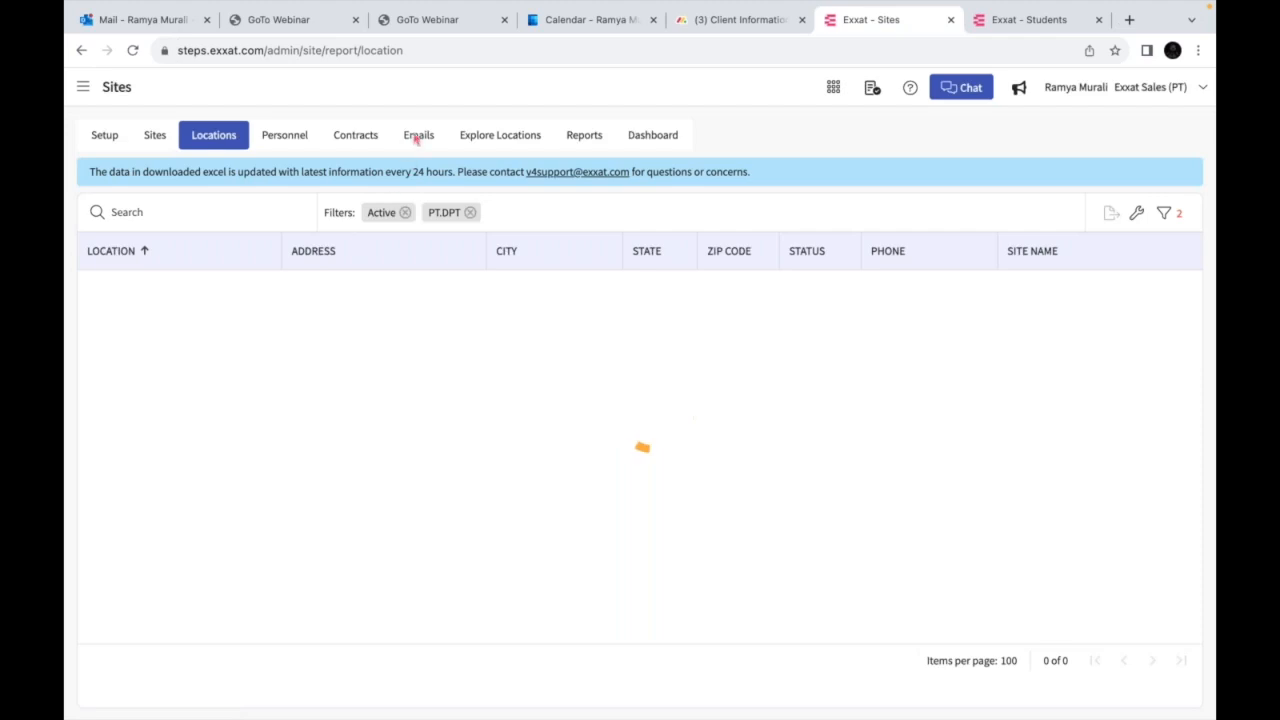
{"action": "left_click", "coordinate": [418, 134]}
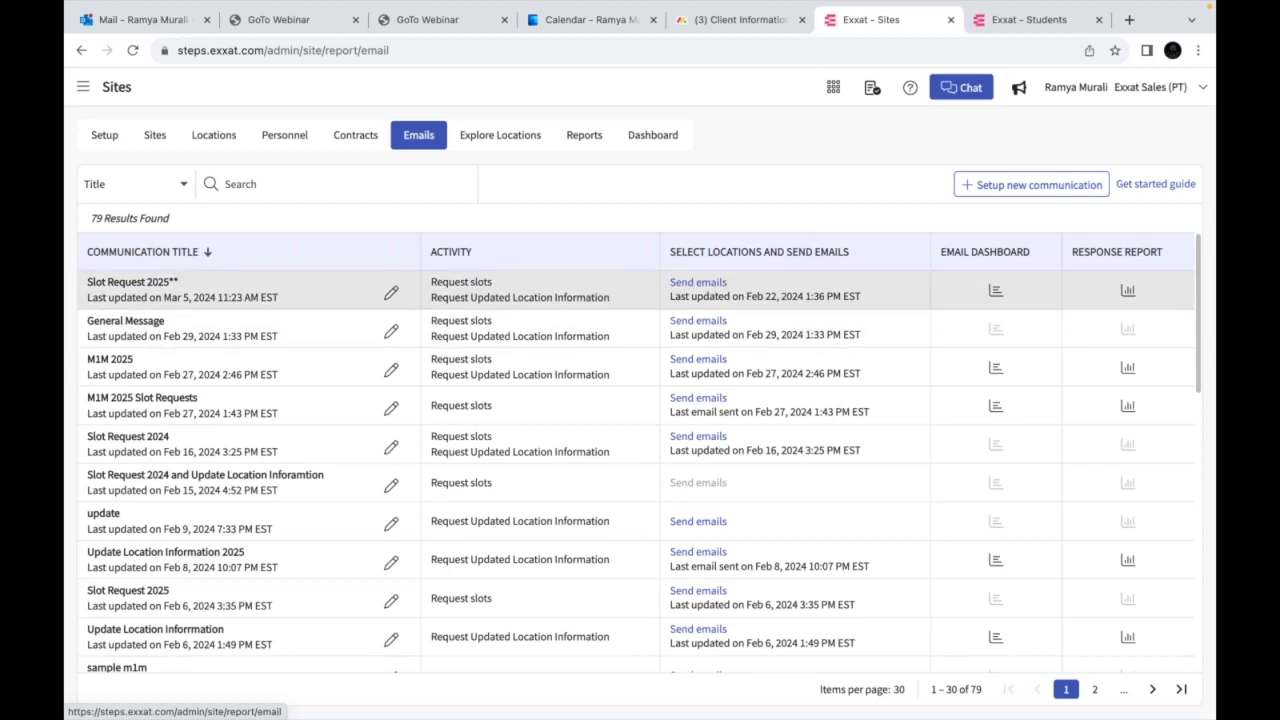
{"action": "left_click", "coordinate": [698, 282]}
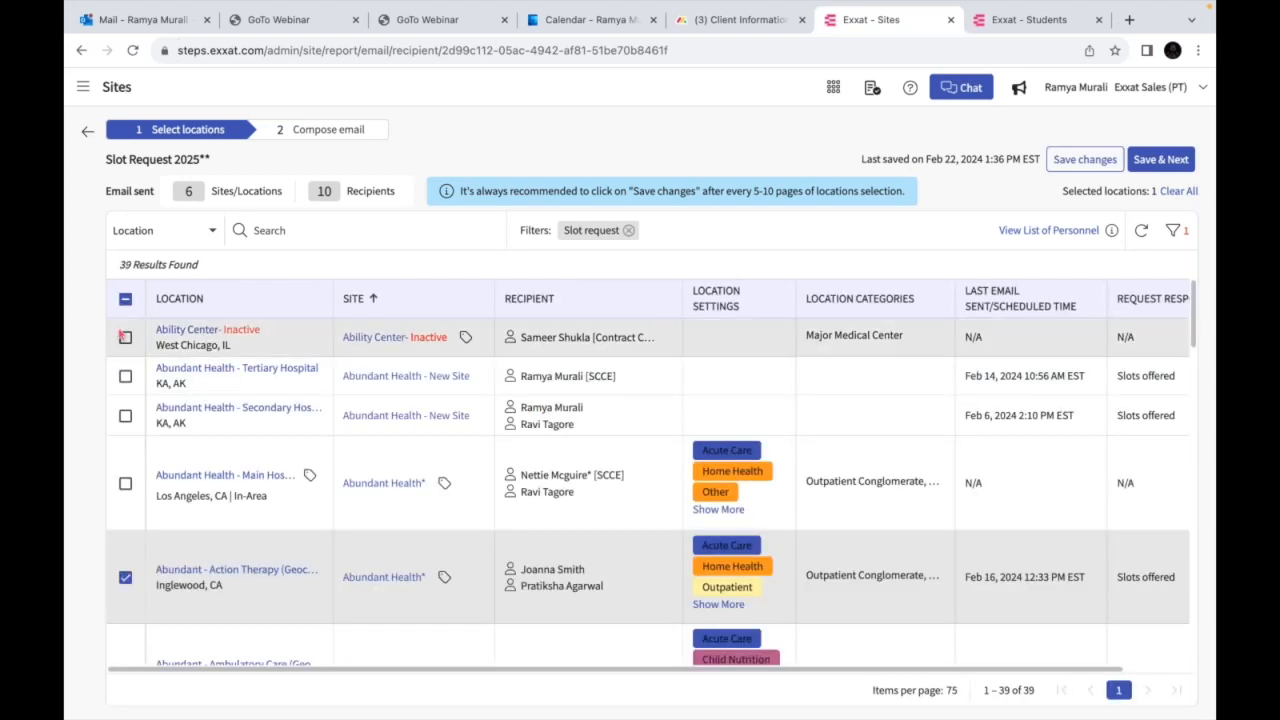
{"action": "left_click", "coordinate": [1152, 166]}
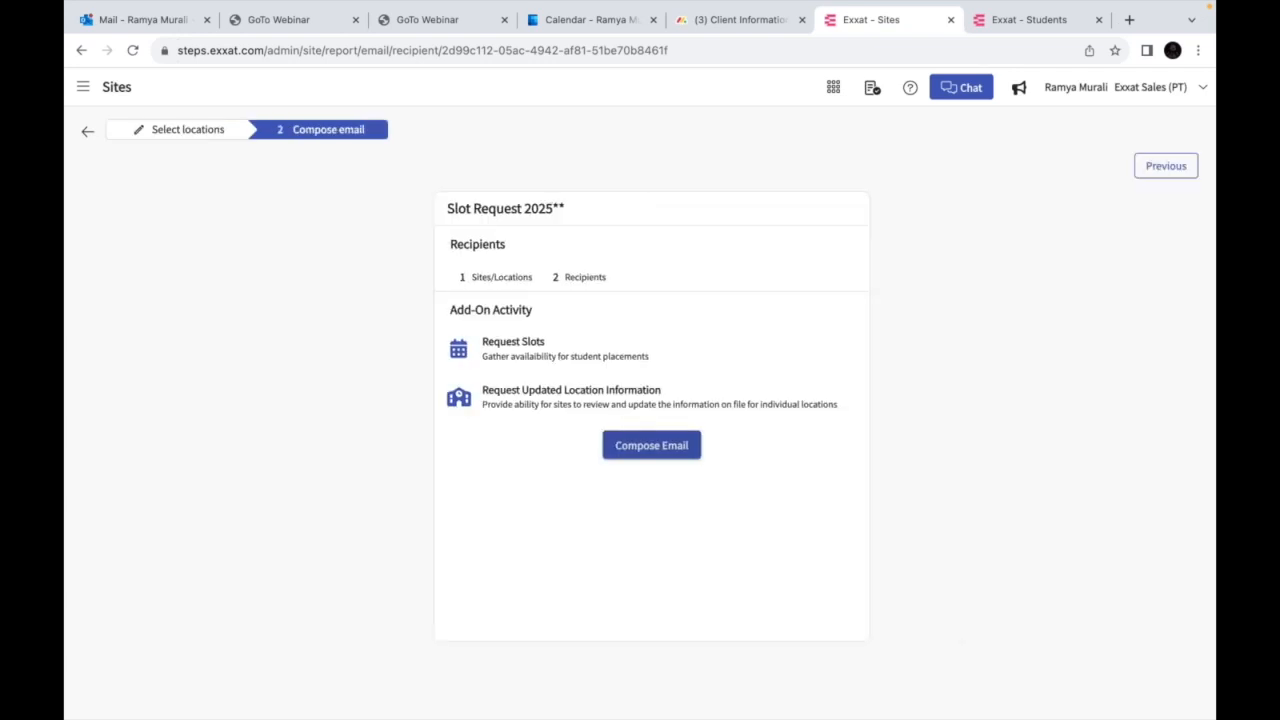
{"action": "left_click", "coordinate": [694, 447]}
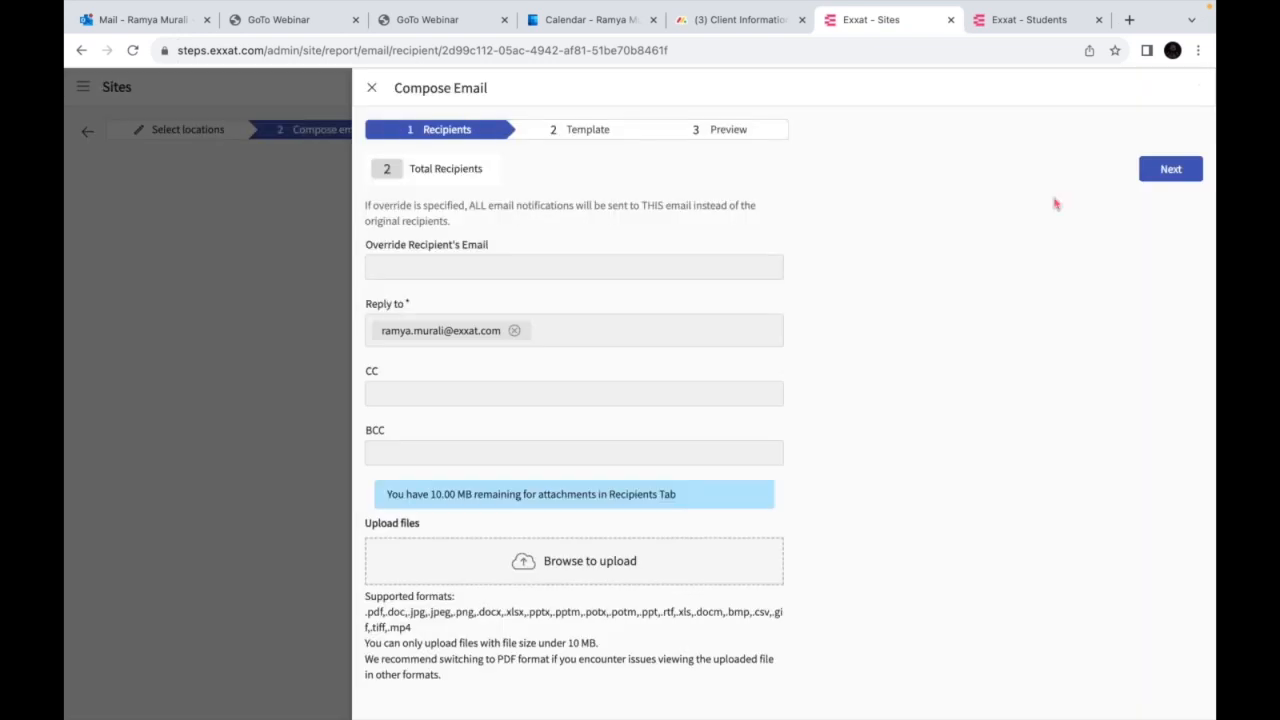
Review the Slot Request 2025** email's template and reply-to field, then close the composer and return to the communications list
{"action": "left_click", "coordinate": [1173, 170]}
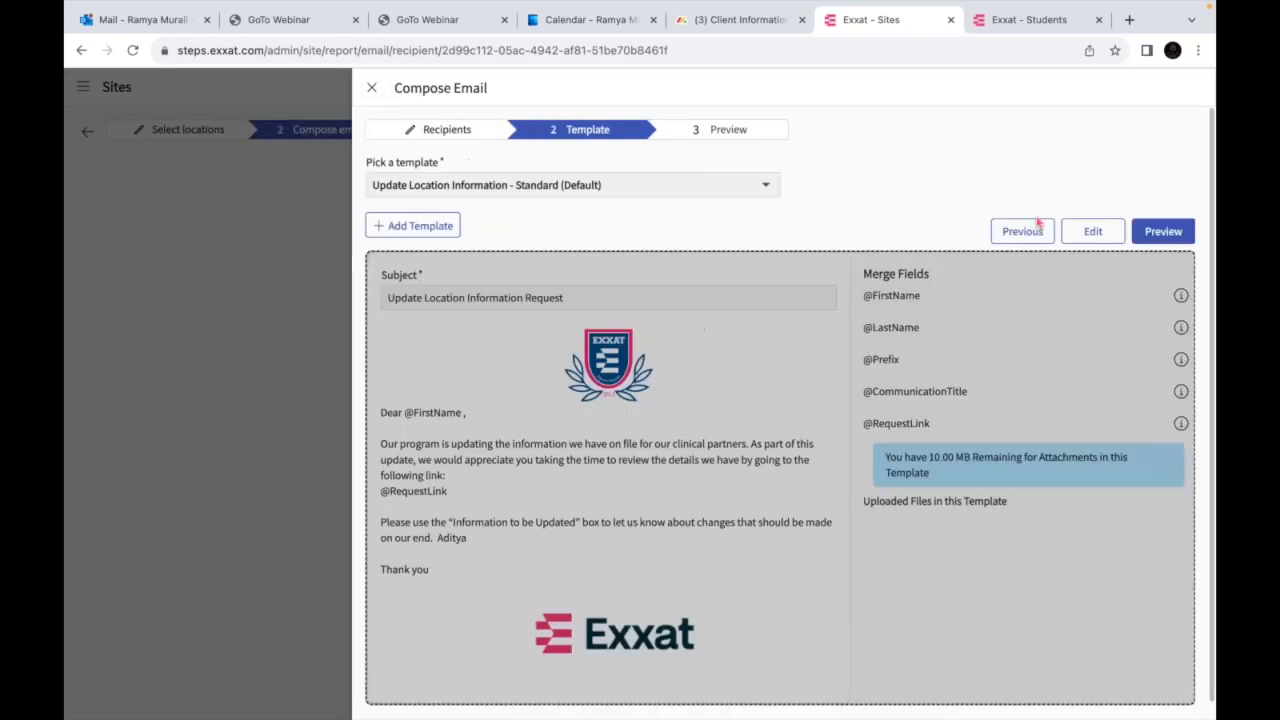
{"action": "left_click", "coordinate": [1025, 230]}
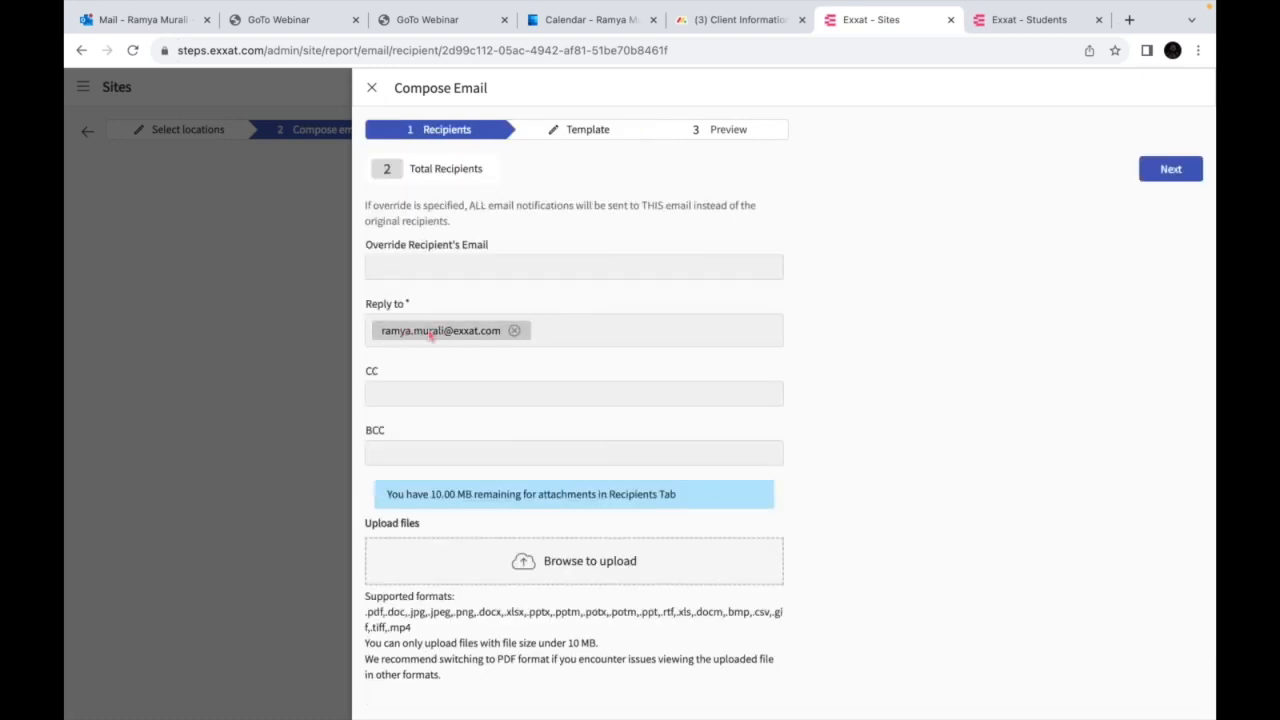
{"action": "left_click", "coordinate": [559, 328]}
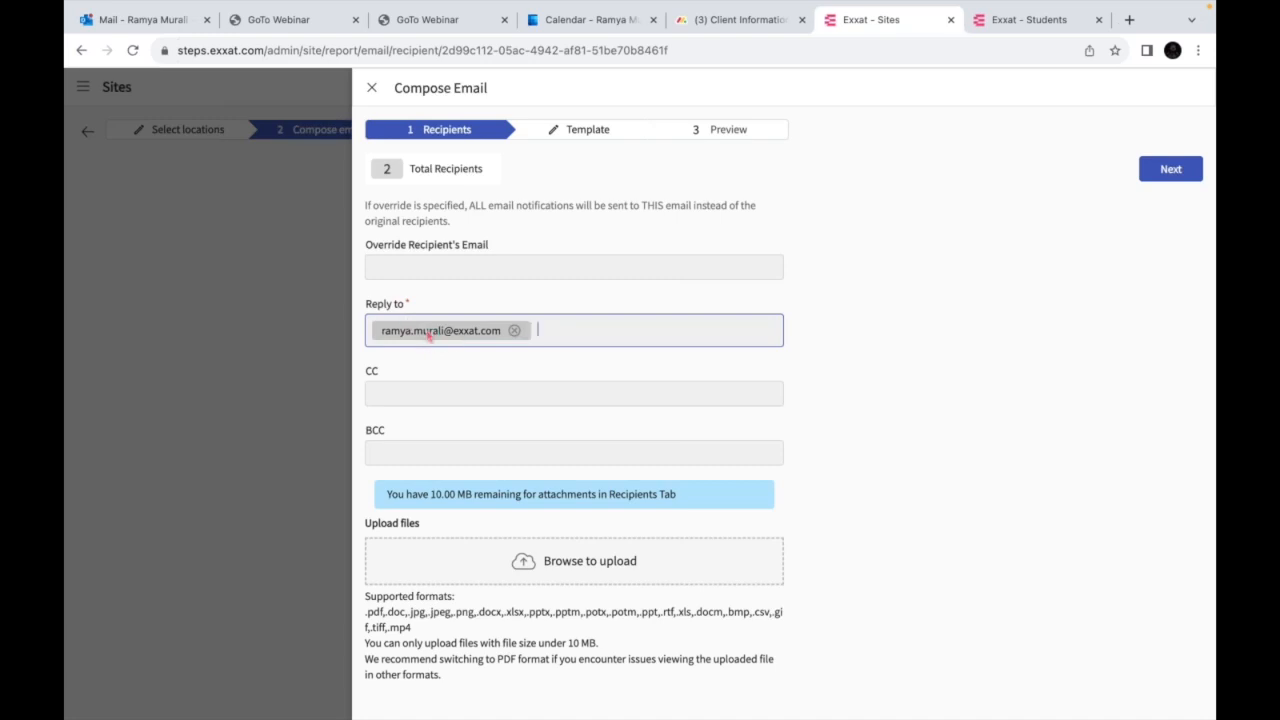
{"action": "left_click", "coordinate": [372, 89]}
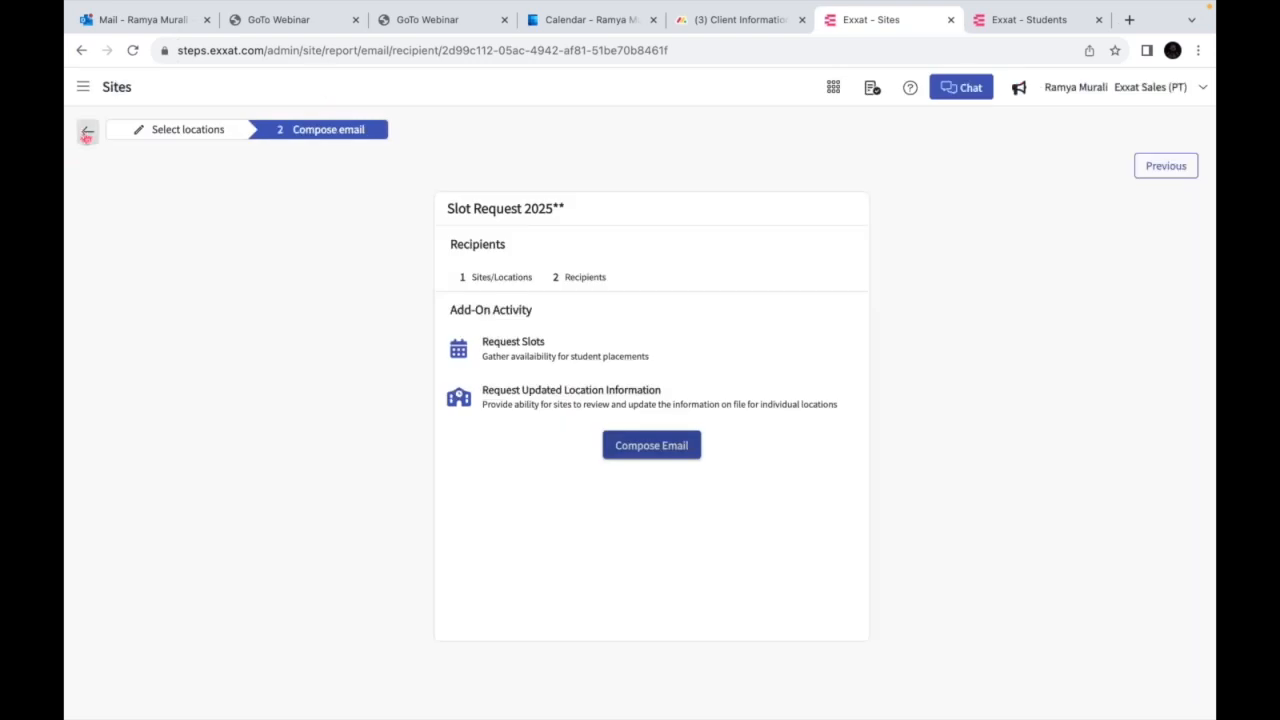
{"action": "left_click", "coordinate": [87, 133]}
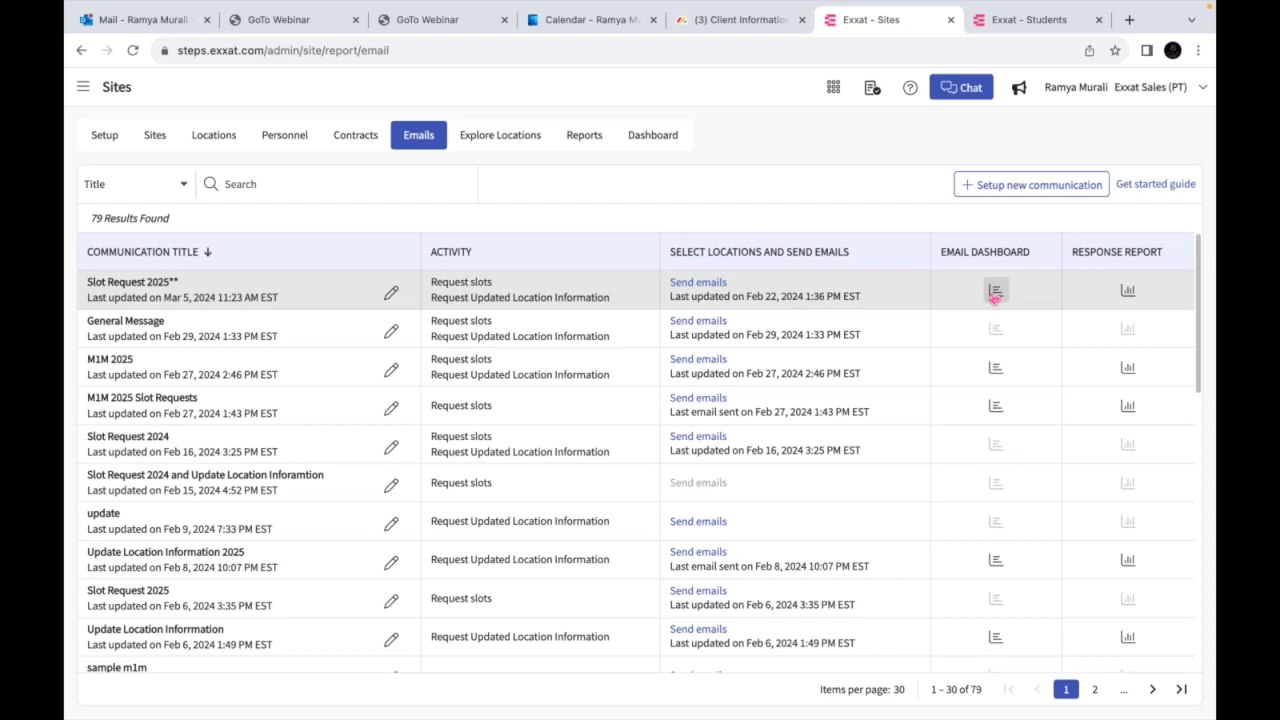
{"action": "key", "text": "super+Tab"}
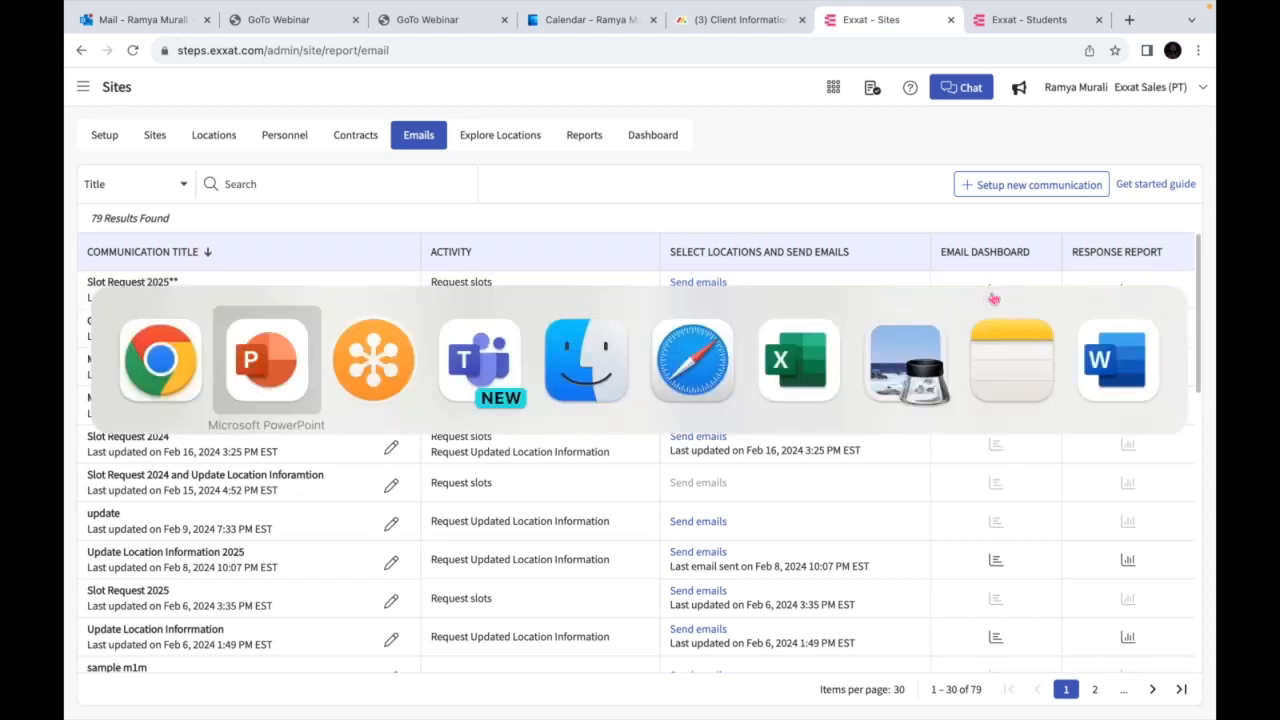
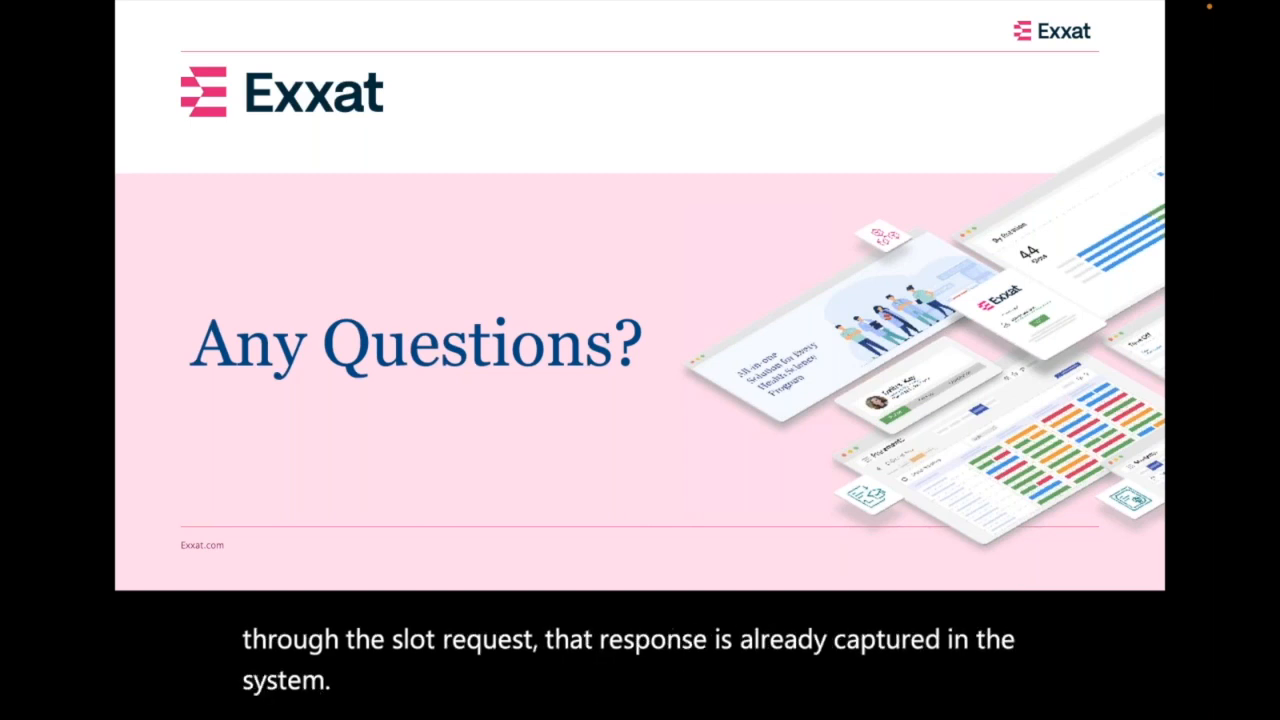
{"action": "key", "text": "super+Tab"}
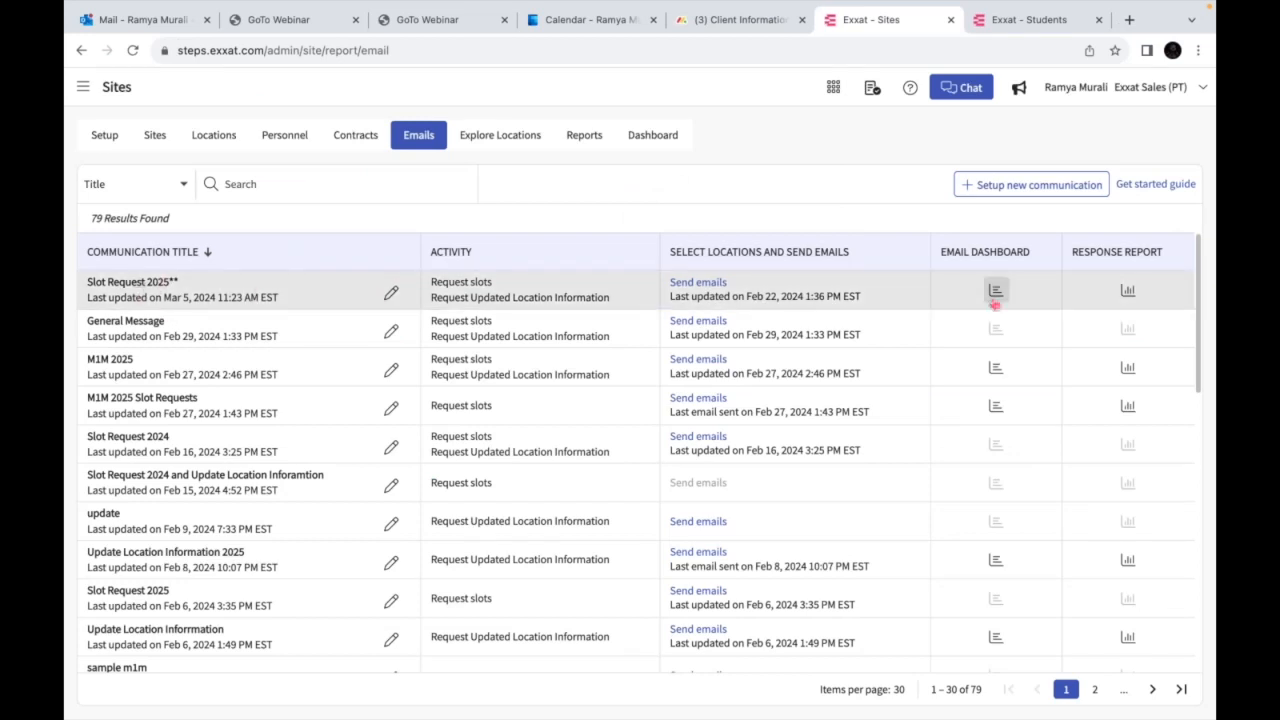
Open the Slot Request 2025** response report, review the slot request responses, and view the Abundant Health* entry's response details
{"action": "left_click", "coordinate": [1128, 291]}
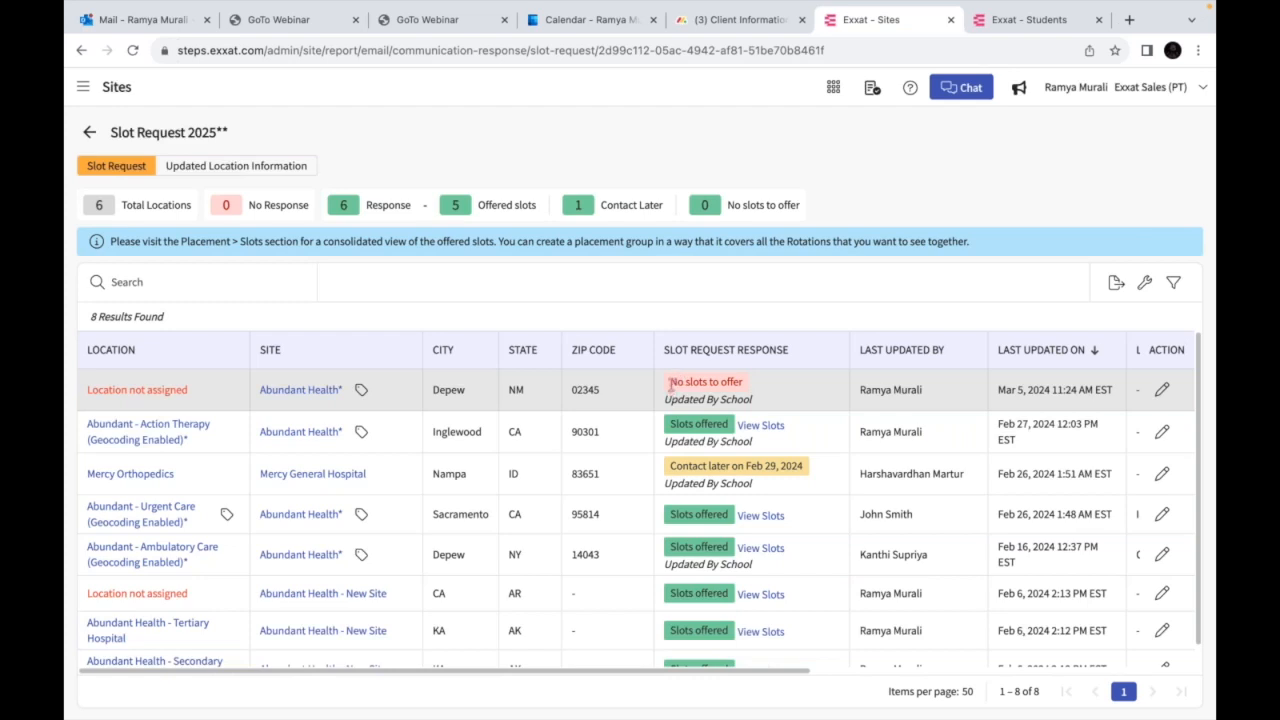
{"action": "left_click_drag", "start_coordinate": [671, 383], "coordinate": [749, 398]}
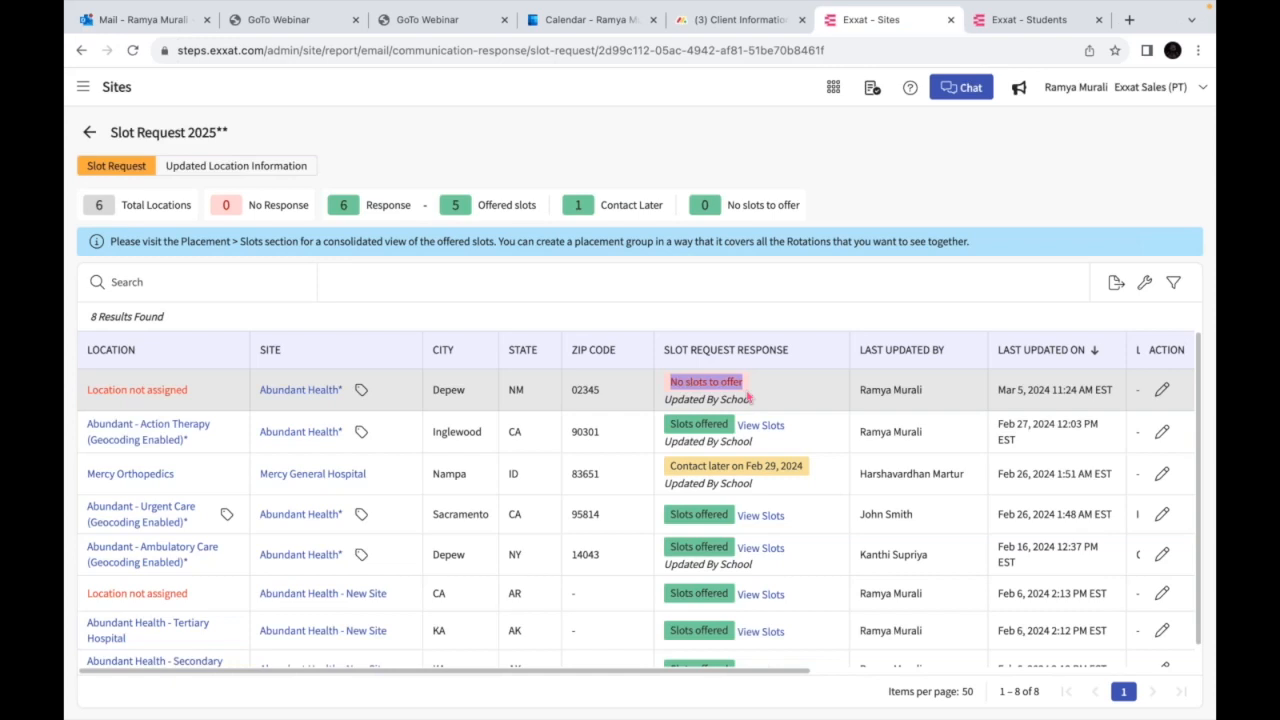
{"action": "scroll", "coordinate": [750, 510], "scroll_direction": "down", "scroll_amount": 1}
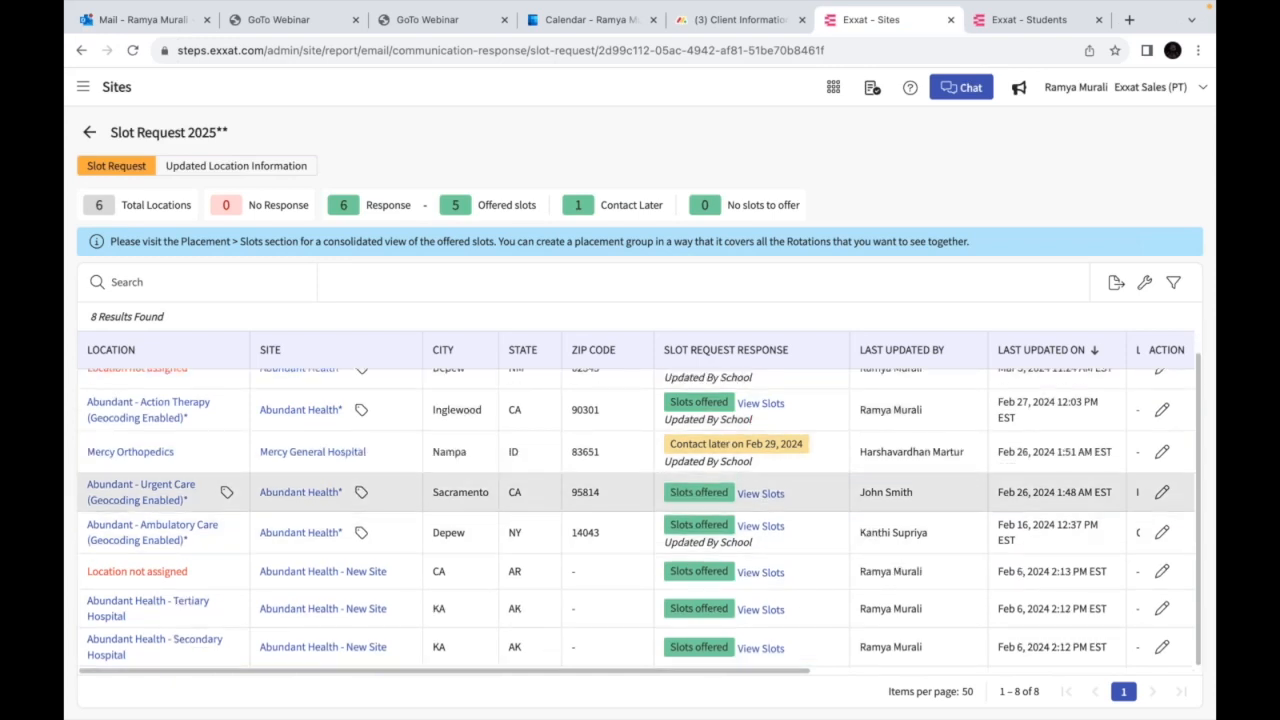
{"action": "scroll", "coordinate": [750, 430], "scroll_direction": "up", "scroll_amount": 1}
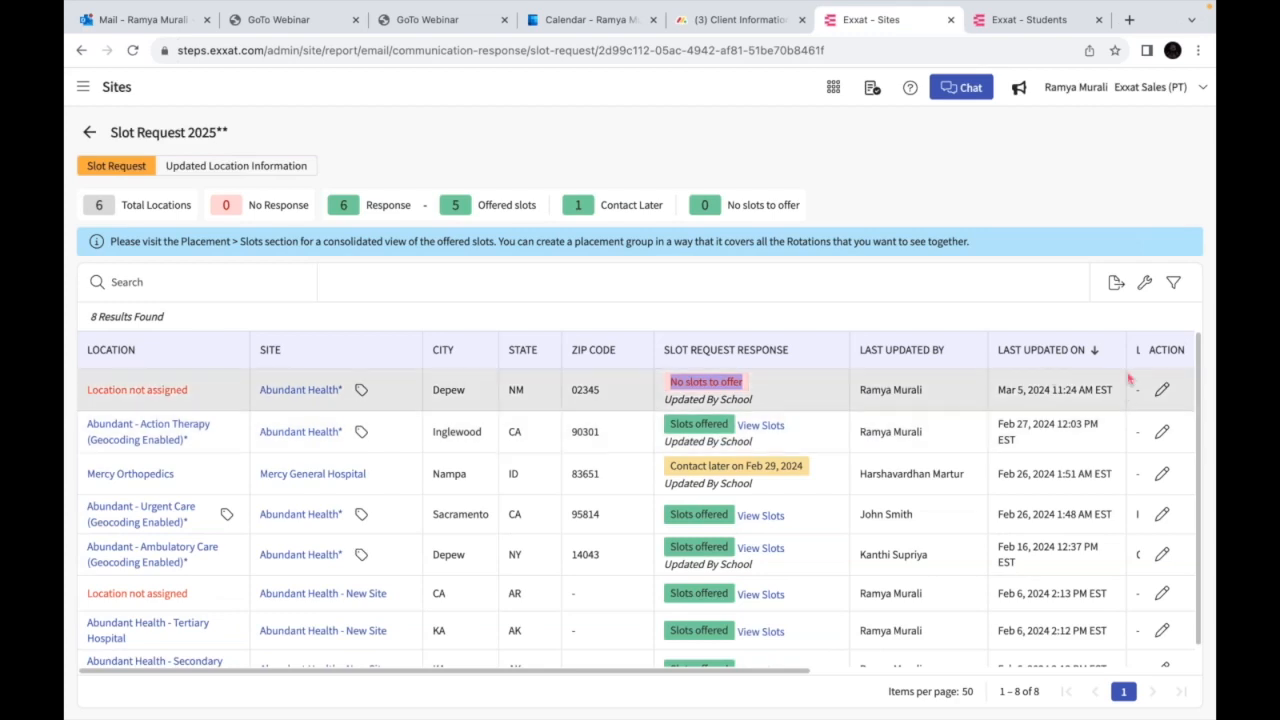
{"action": "left_click", "coordinate": [1161, 390]}
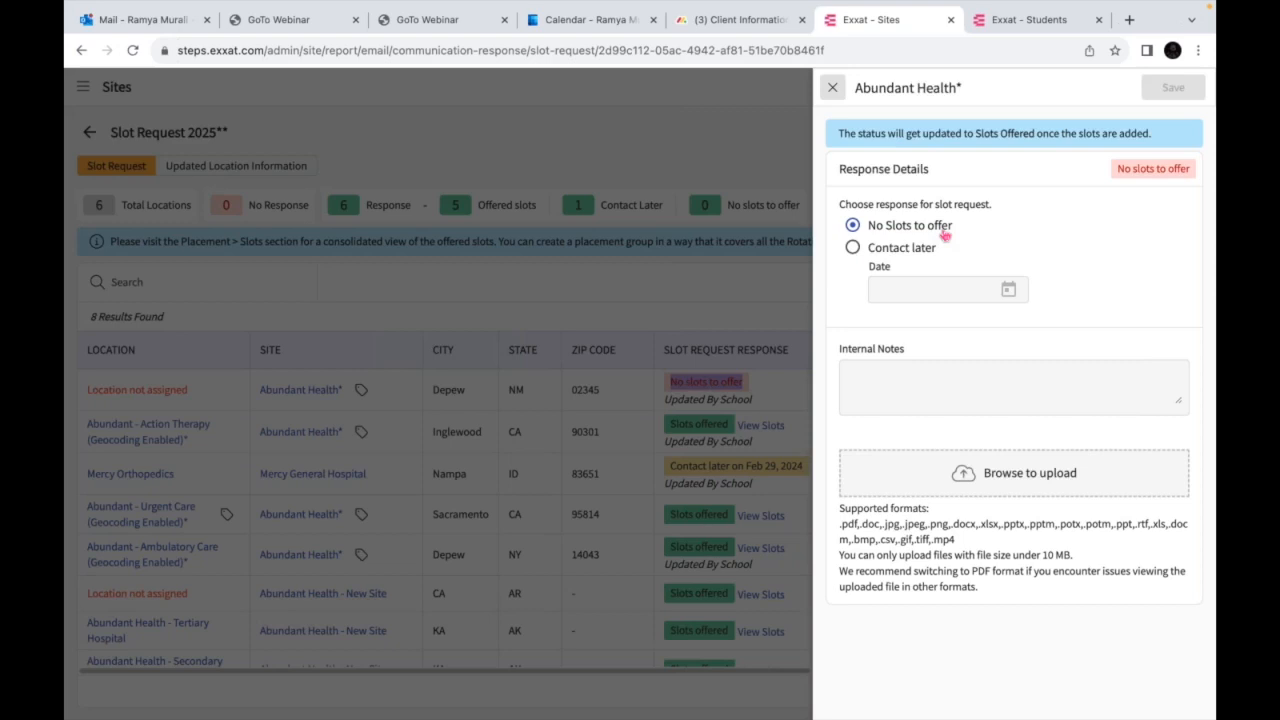
{"action": "left_click", "coordinate": [832, 87]}
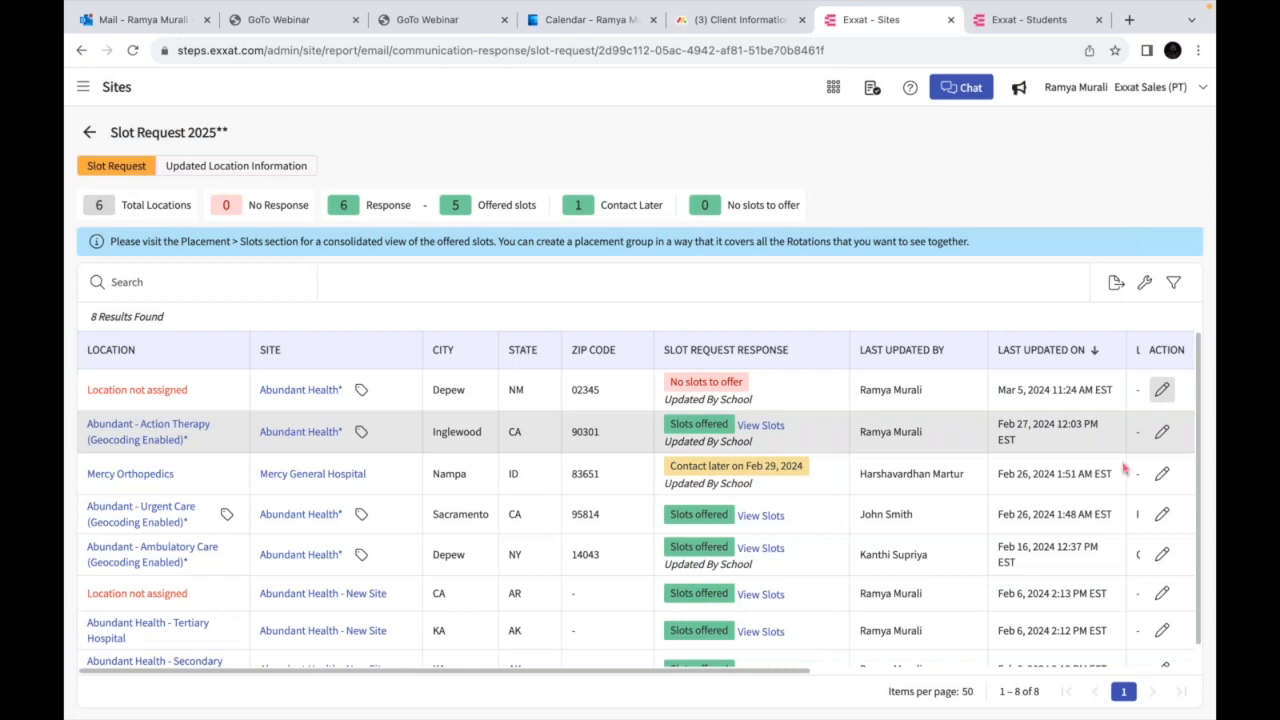
Try changing Mercy Orthopedics' slot request response to No Slots to offer, discard the change, and return to the communications list
{"action": "left_click", "coordinate": [1161, 473]}
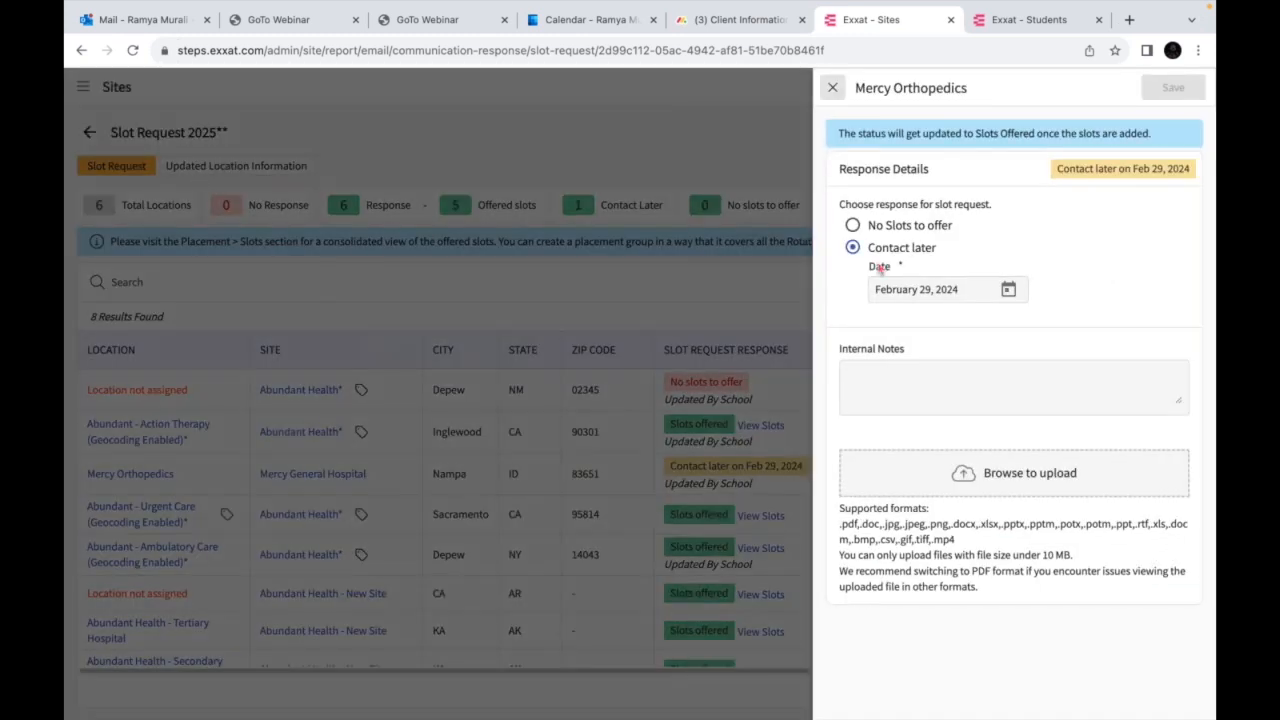
{"action": "left_click", "coordinate": [853, 226]}
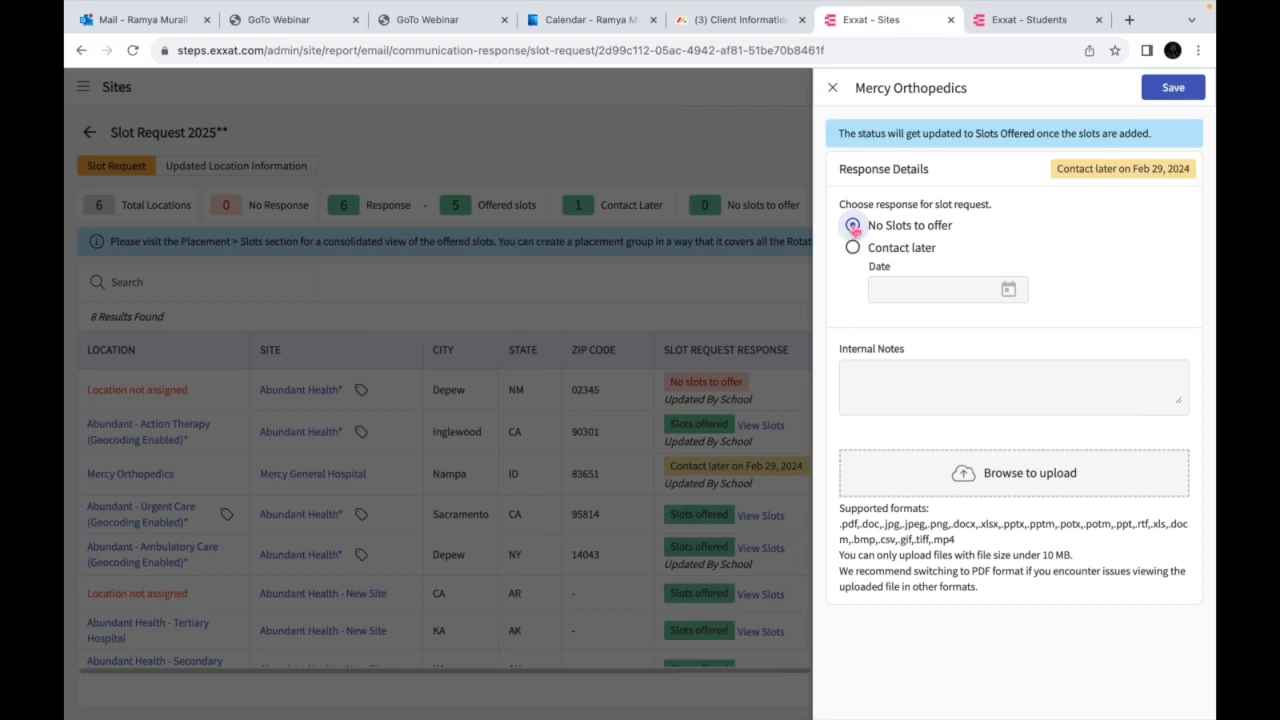
{"action": "left_click", "coordinate": [832, 89]}
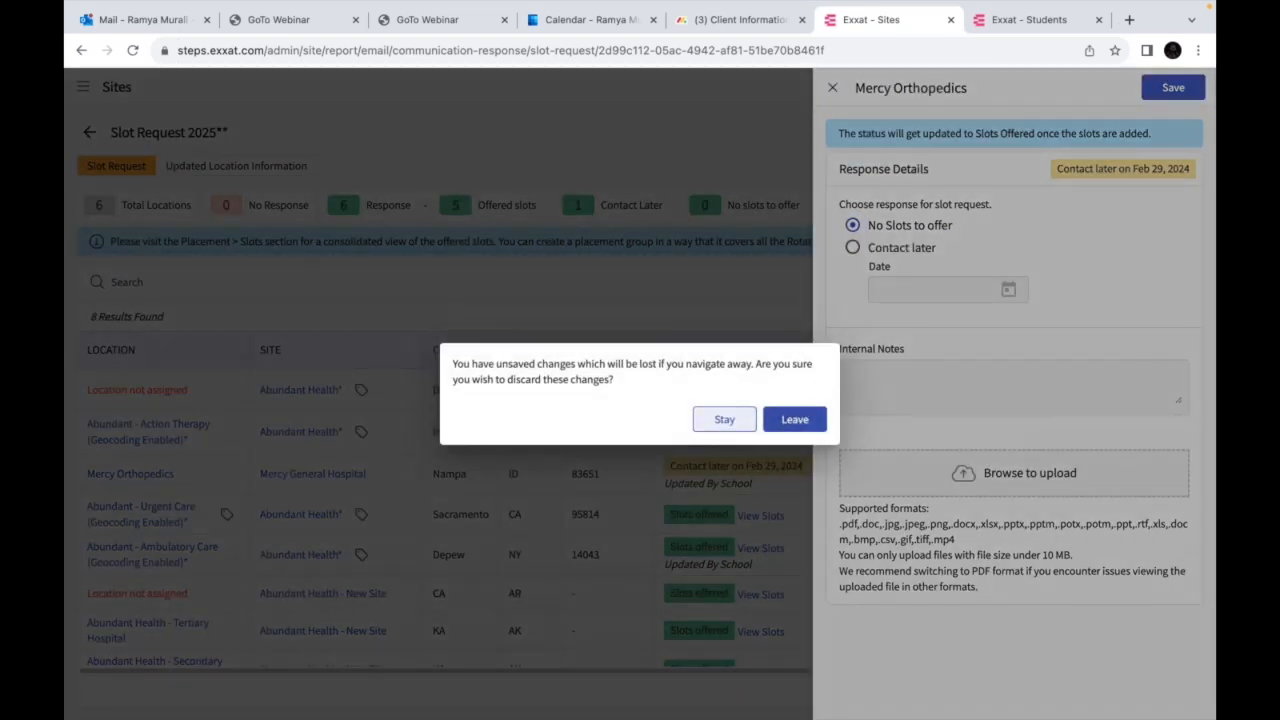
{"action": "left_click", "coordinate": [793, 420]}
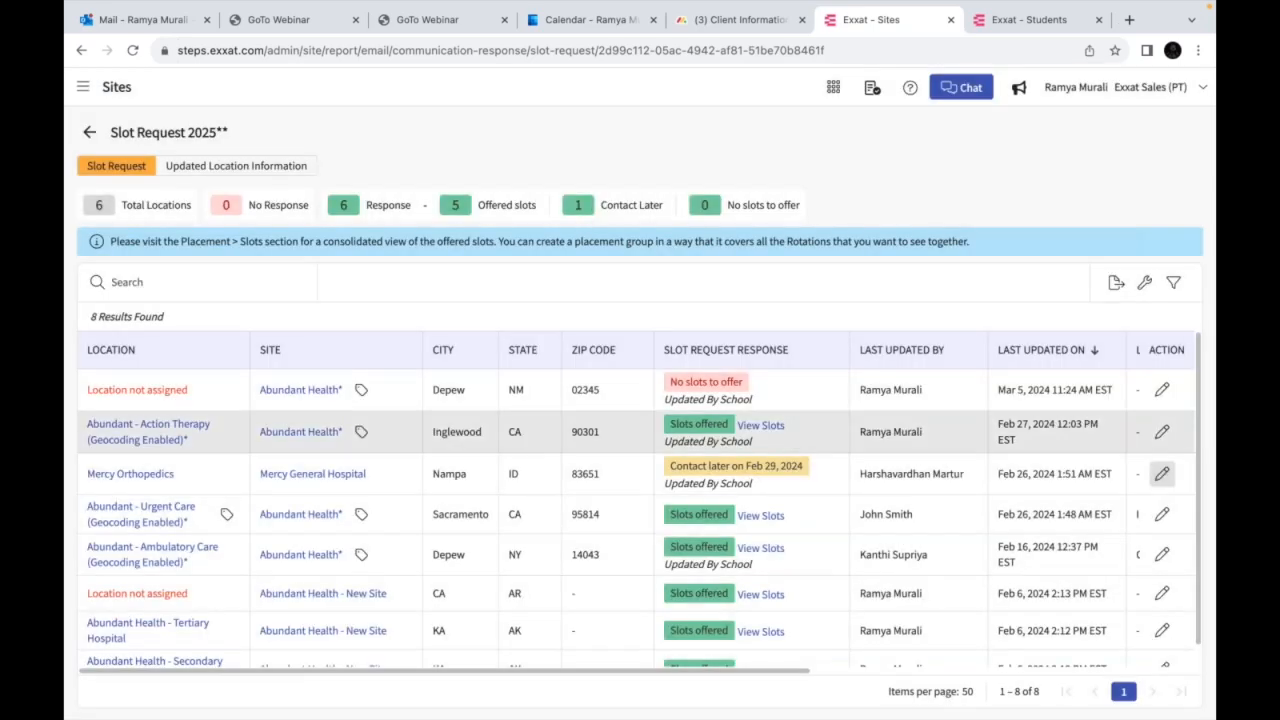
{"action": "left_click", "coordinate": [91, 133]}
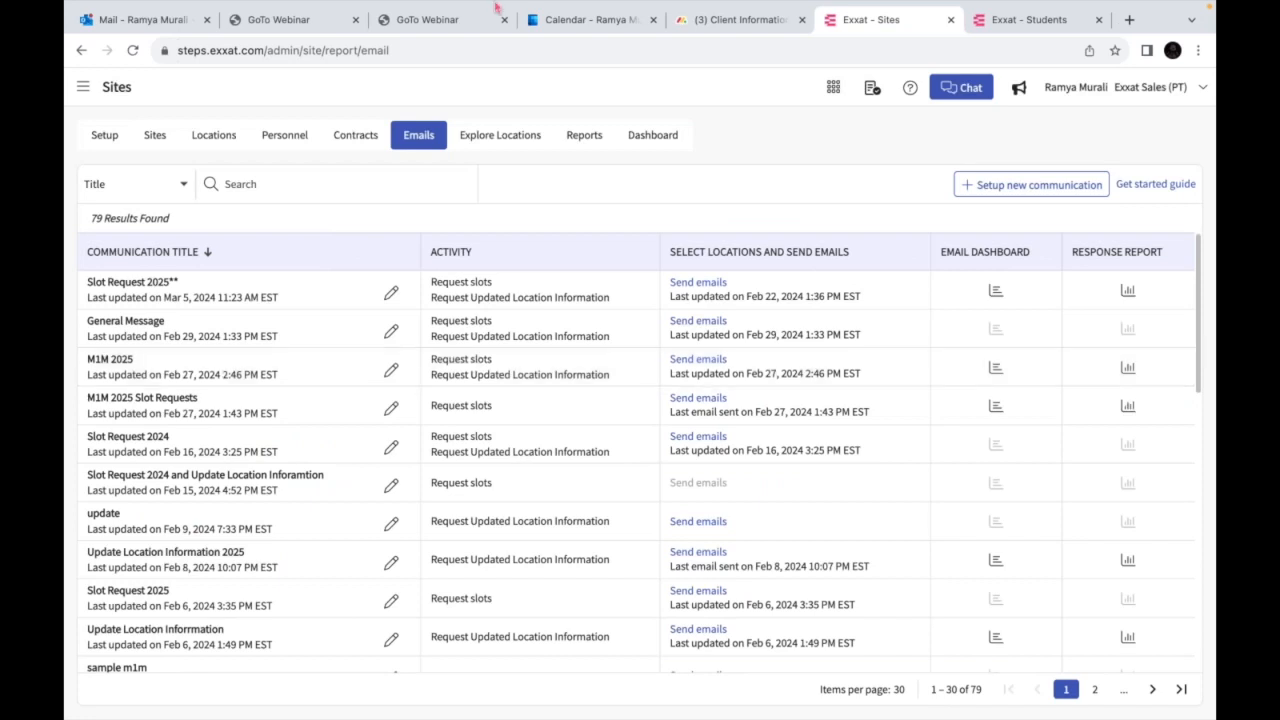
{"action": "key", "text": "super+Tab"}
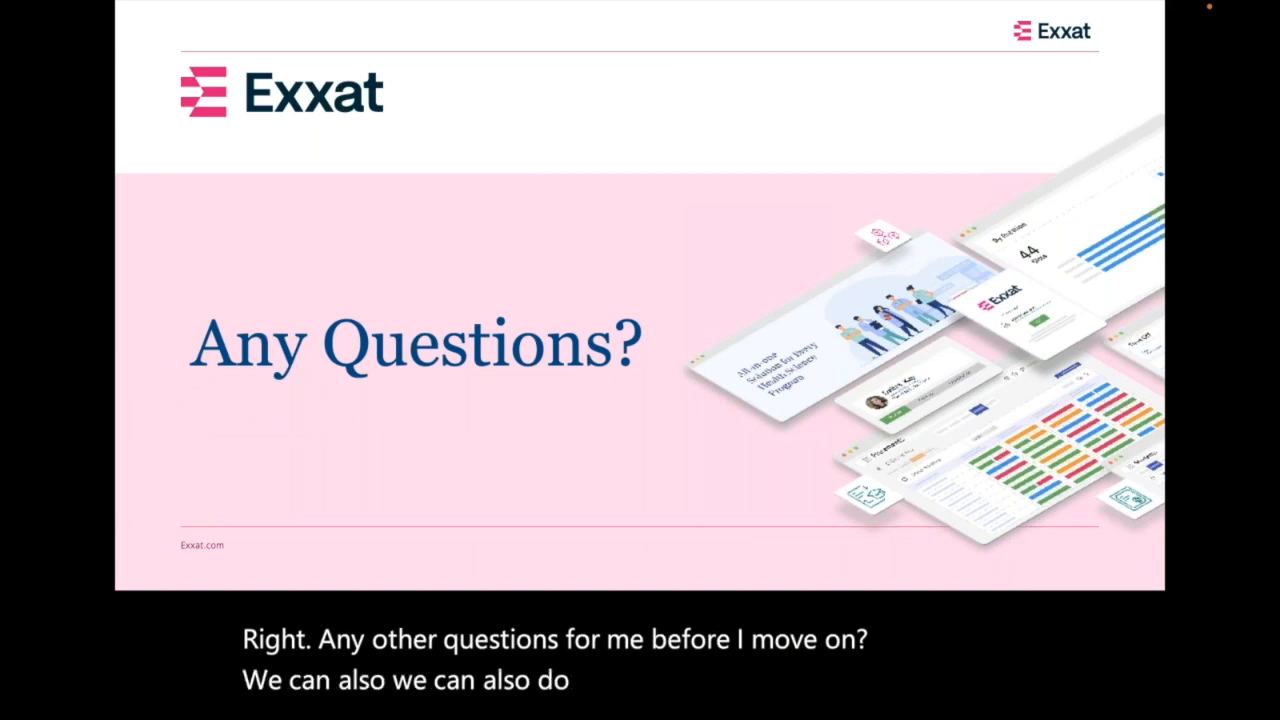
{"action": "key", "text": "super+Tab"}
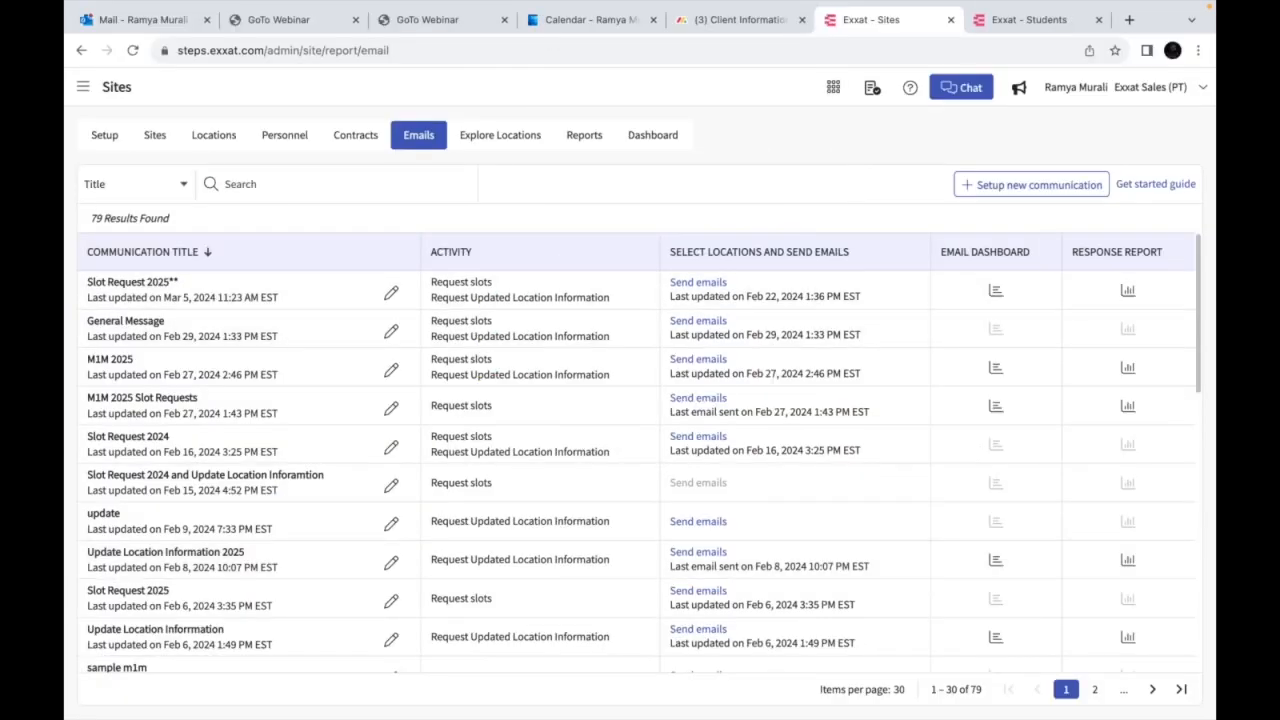
Open the slots of the Abundant - Action Therapy location, open its first Rotation 1 slot for editing, and close it without changes
{"action": "left_click", "coordinate": [213, 135]}
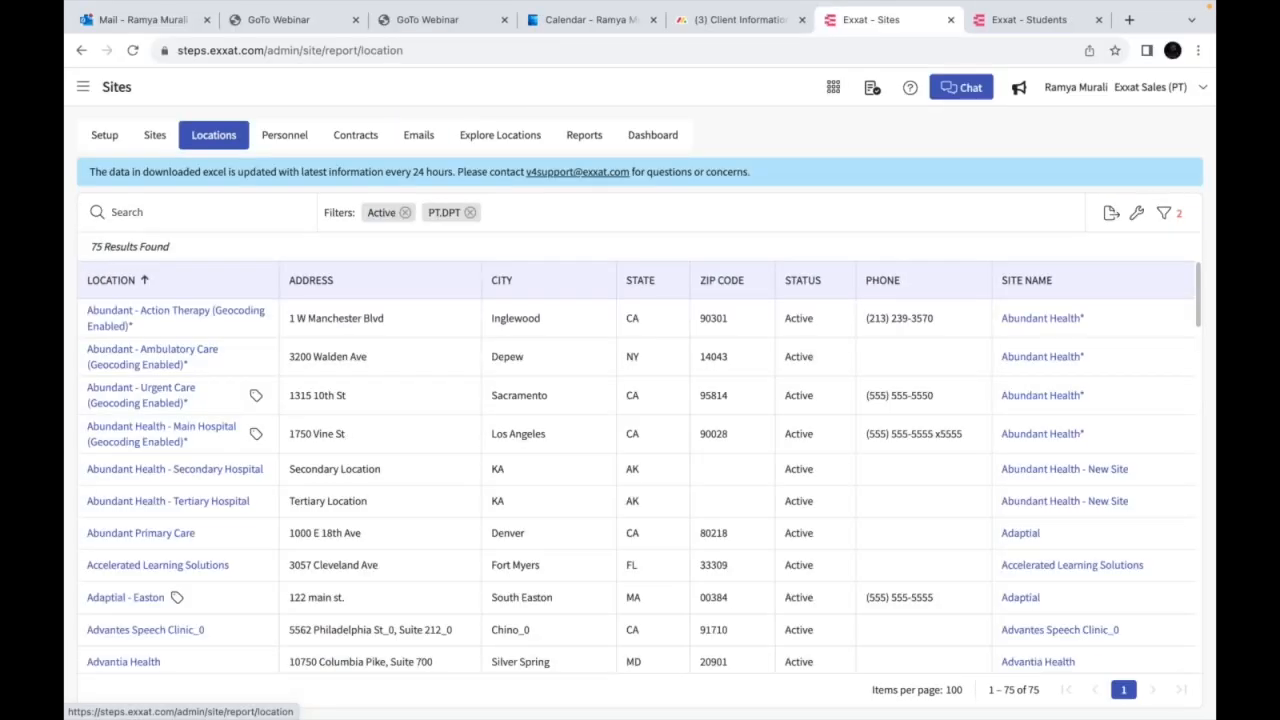
{"action": "left_click", "coordinate": [170, 313]}
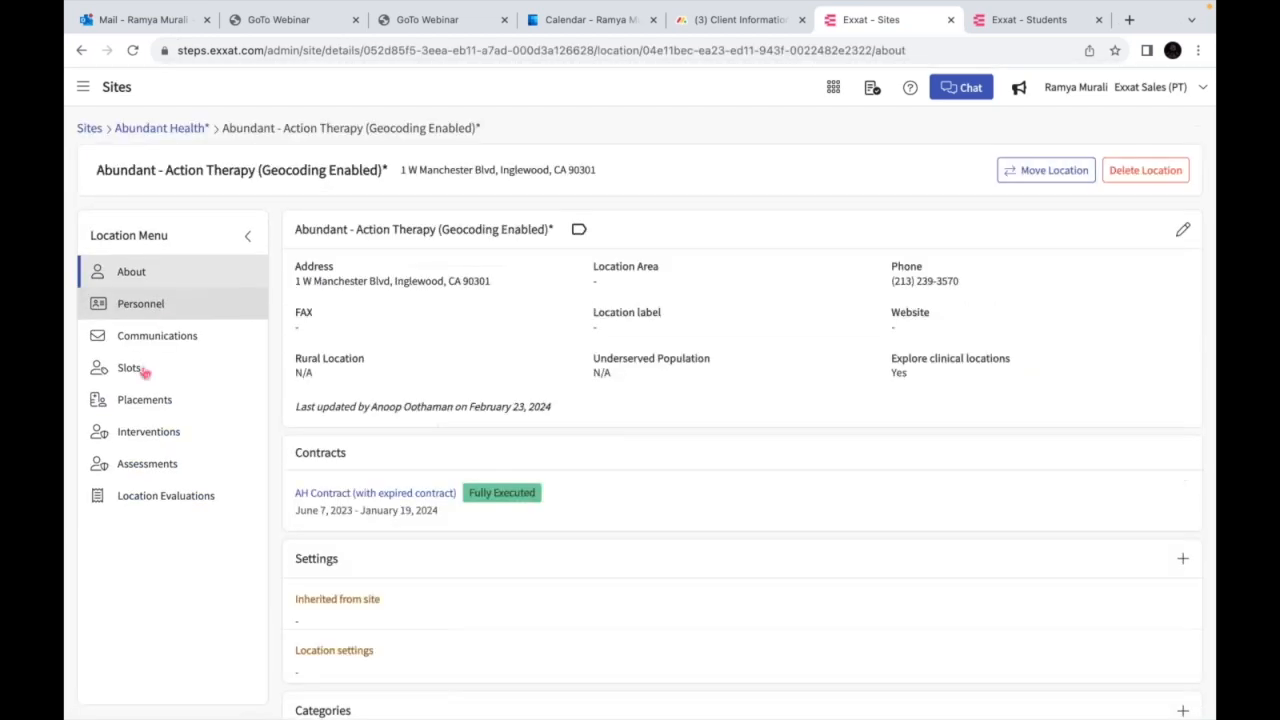
{"action": "left_click", "coordinate": [144, 370]}
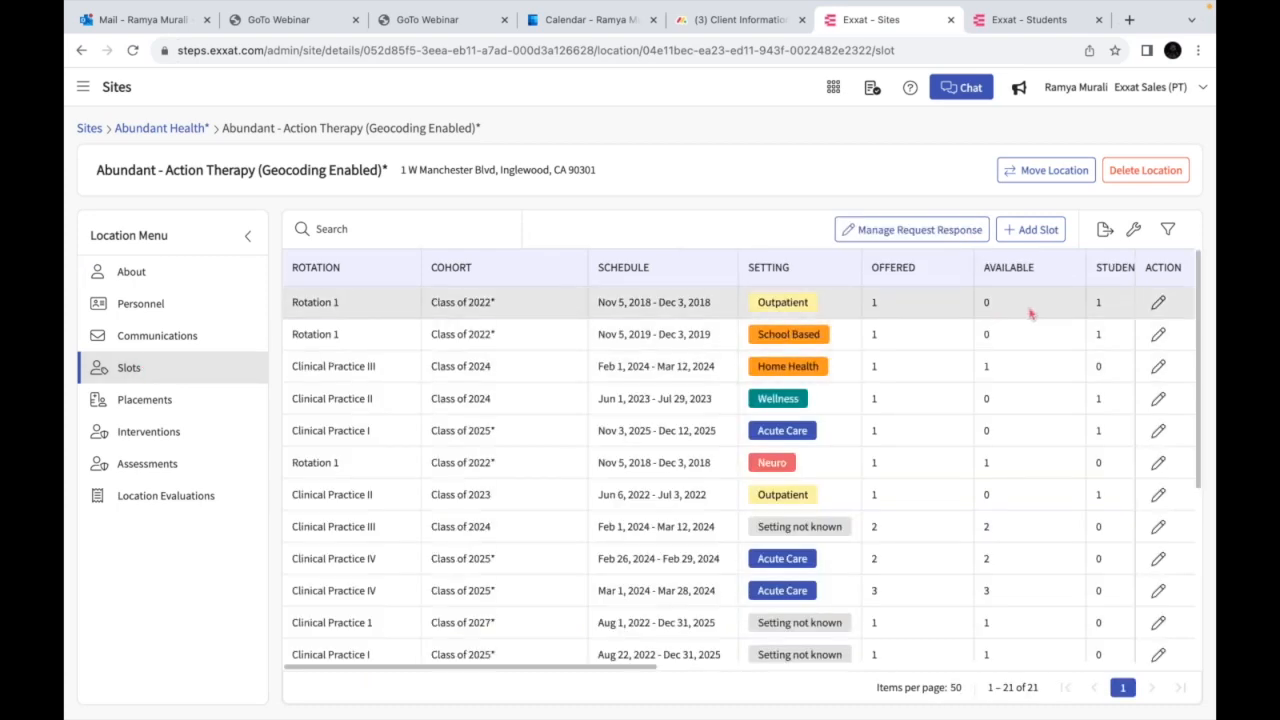
{"action": "left_click", "coordinate": [1157, 304]}
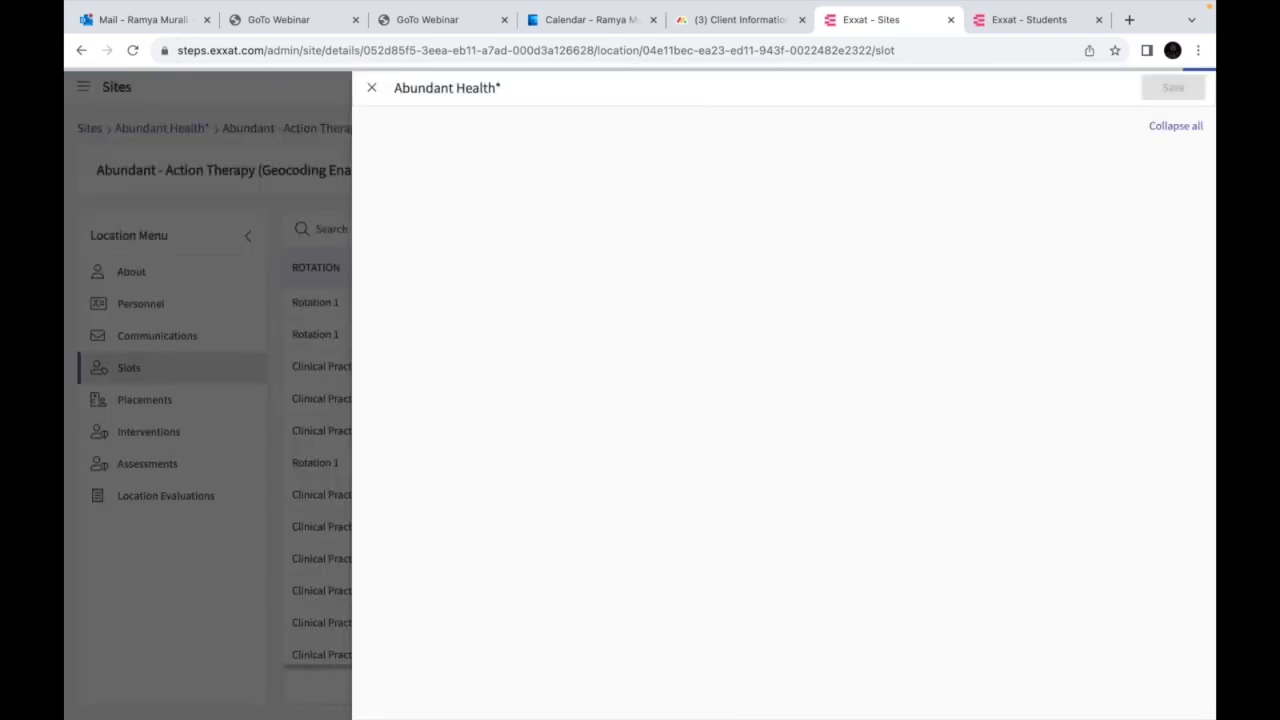
{"action": "left_click", "coordinate": [371, 87]}
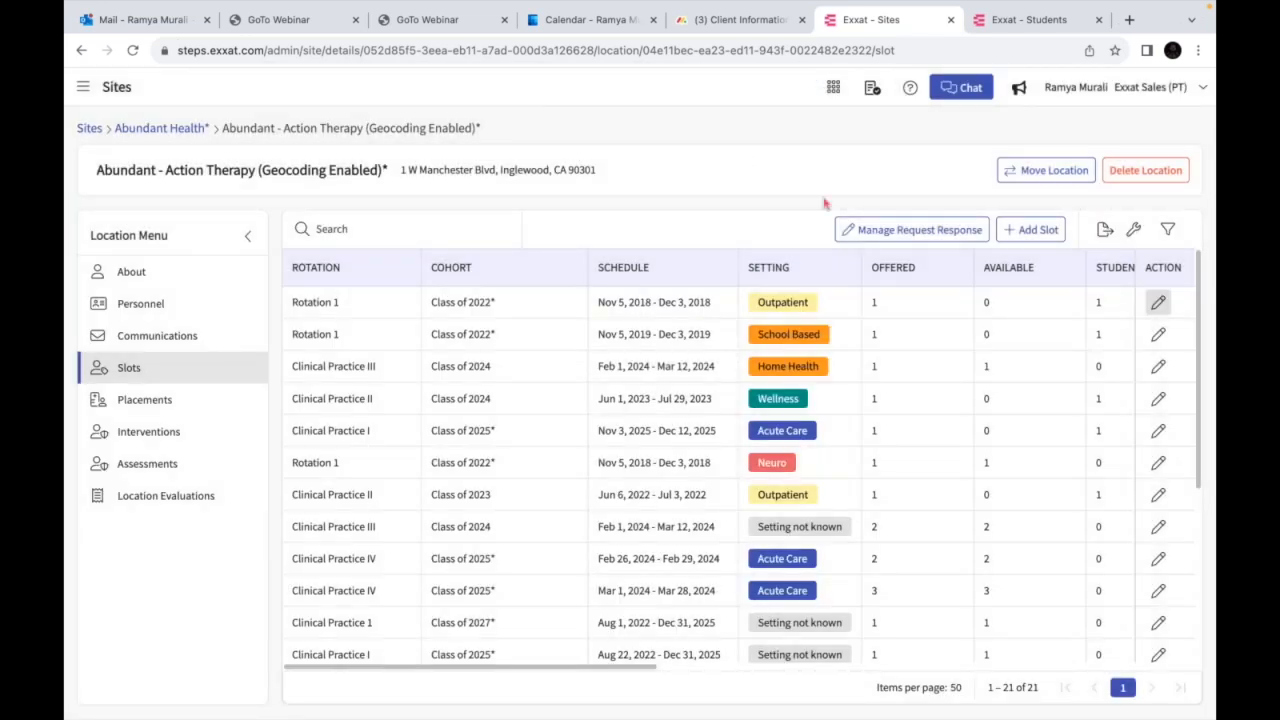
Try setting the location's Slot Request 2025** response to No Slots to offer, then leave the request responses without saving
{"action": "left_click", "coordinate": [885, 232]}
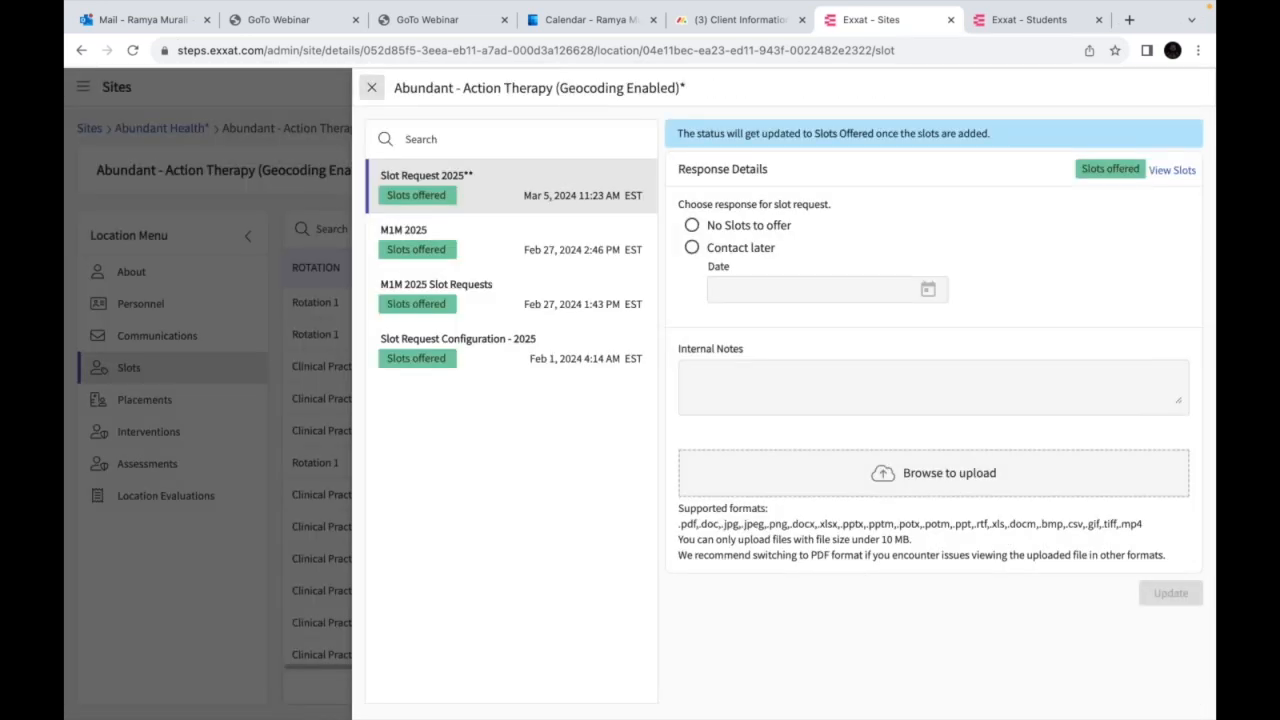
{"action": "left_click", "coordinate": [692, 226]}
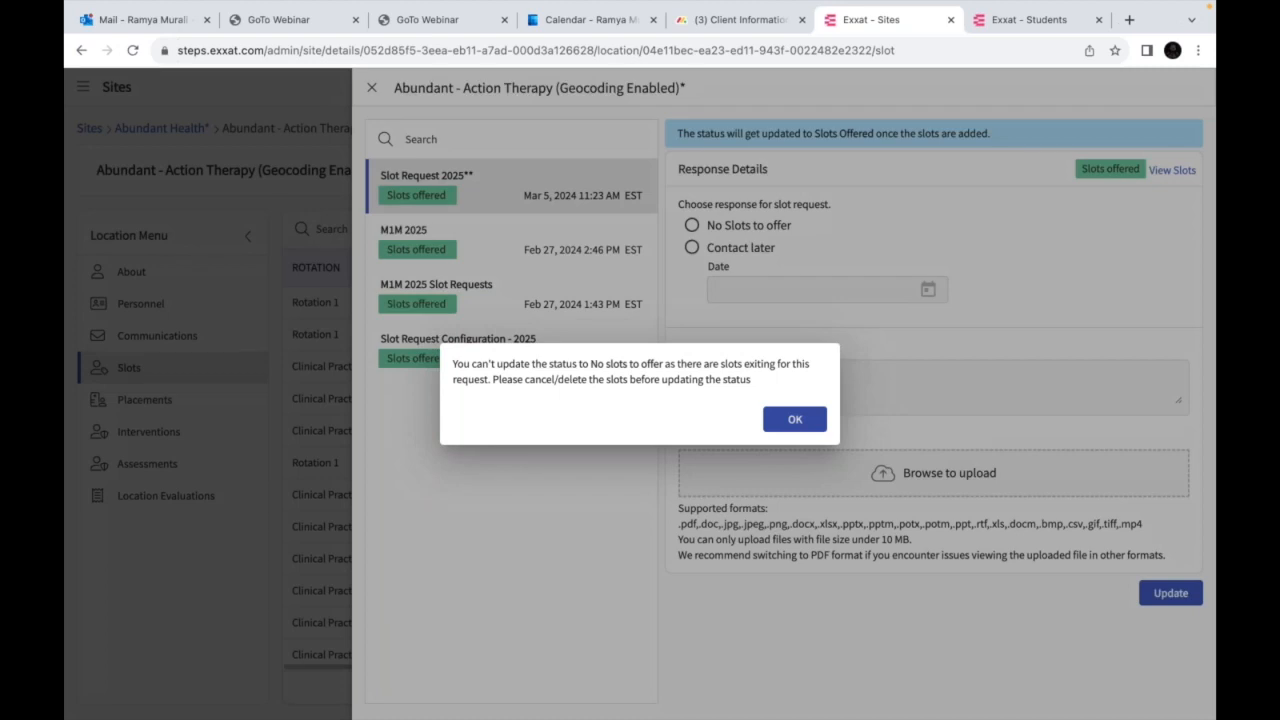
{"action": "left_click", "coordinate": [795, 421]}
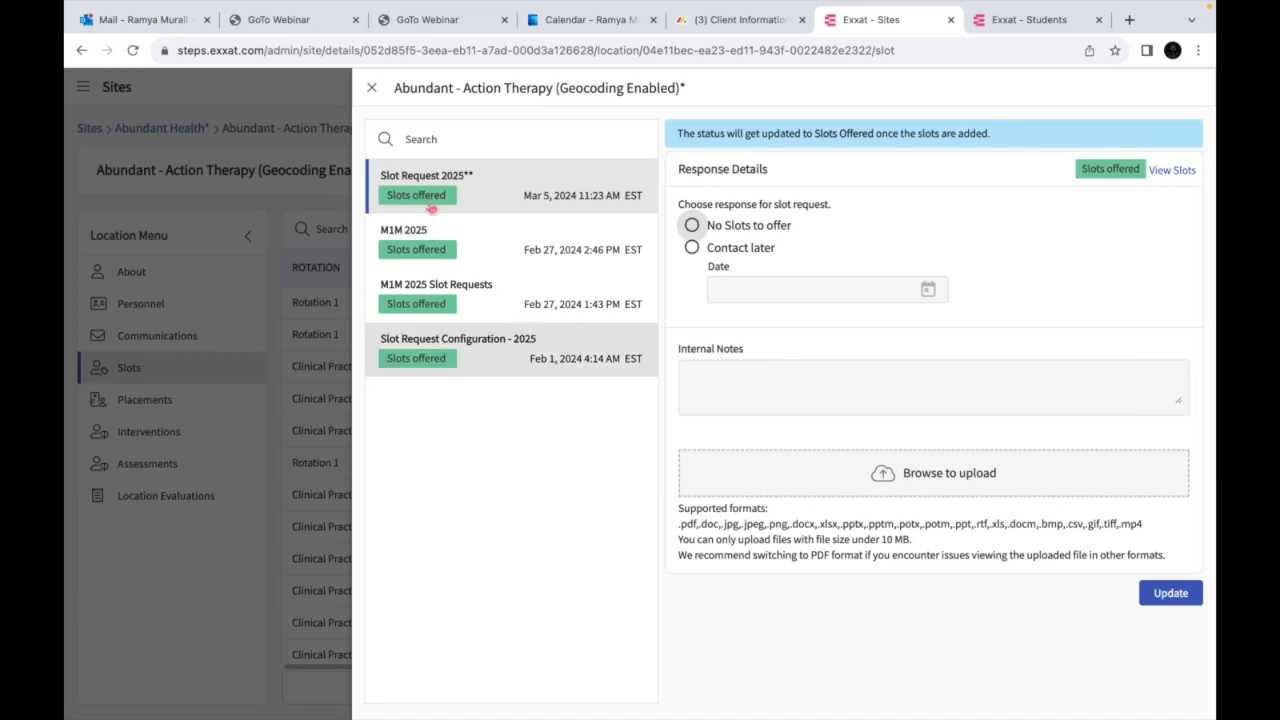
{"action": "left_click", "coordinate": [372, 89]}
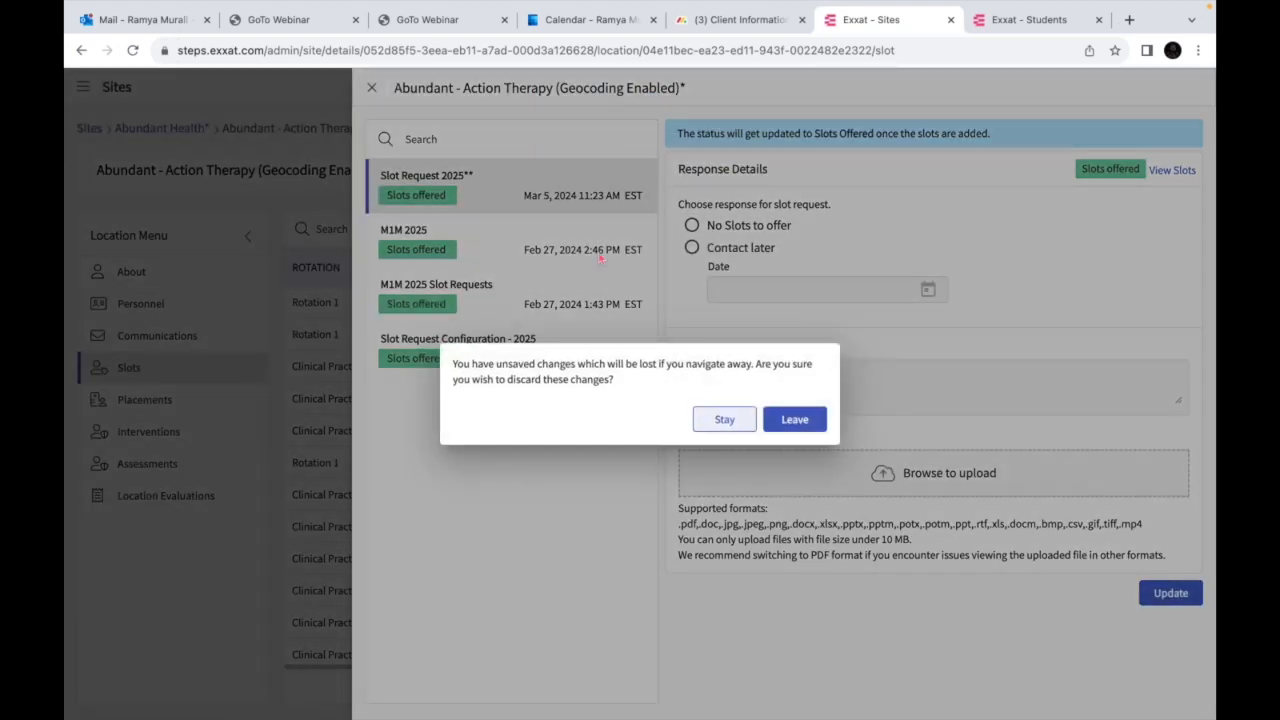
{"action": "left_click", "coordinate": [795, 421]}
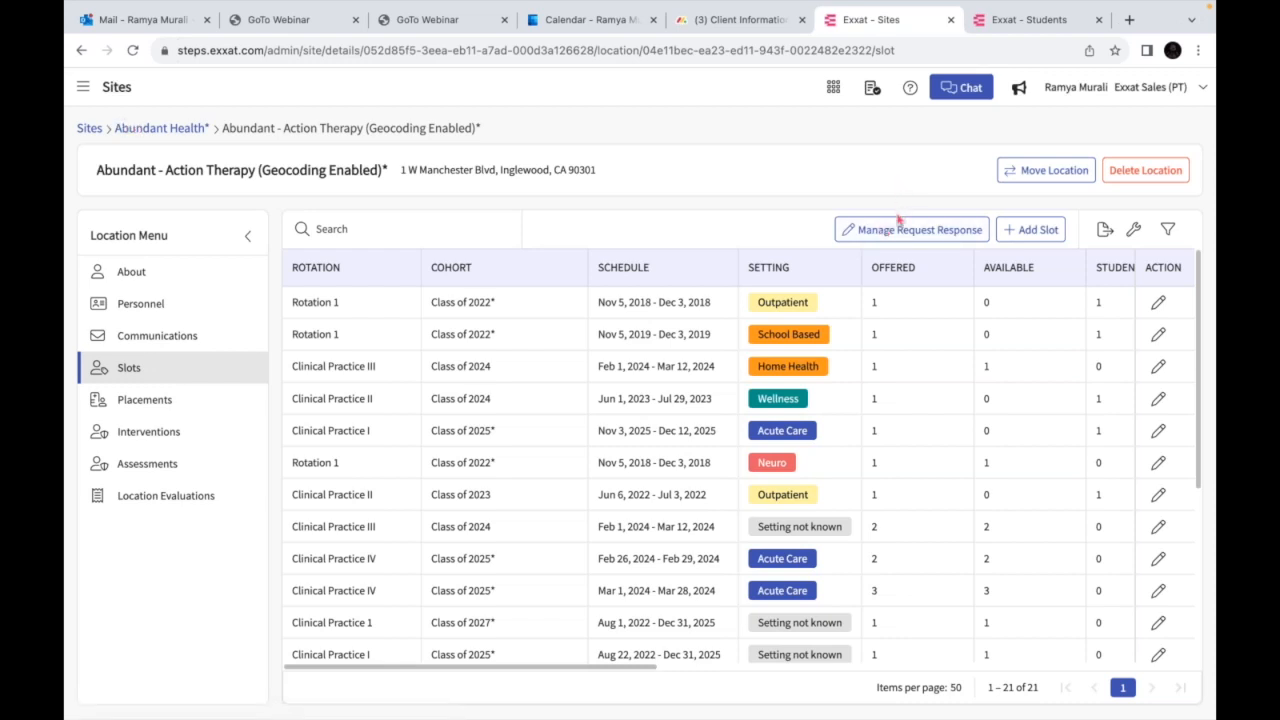
Return to the site list, revisit the email communications, and open the Adaptial - Easton location from the locations list
{"action": "left_click", "coordinate": [91, 129]}
{"action": "left_click", "coordinate": [89, 137]}
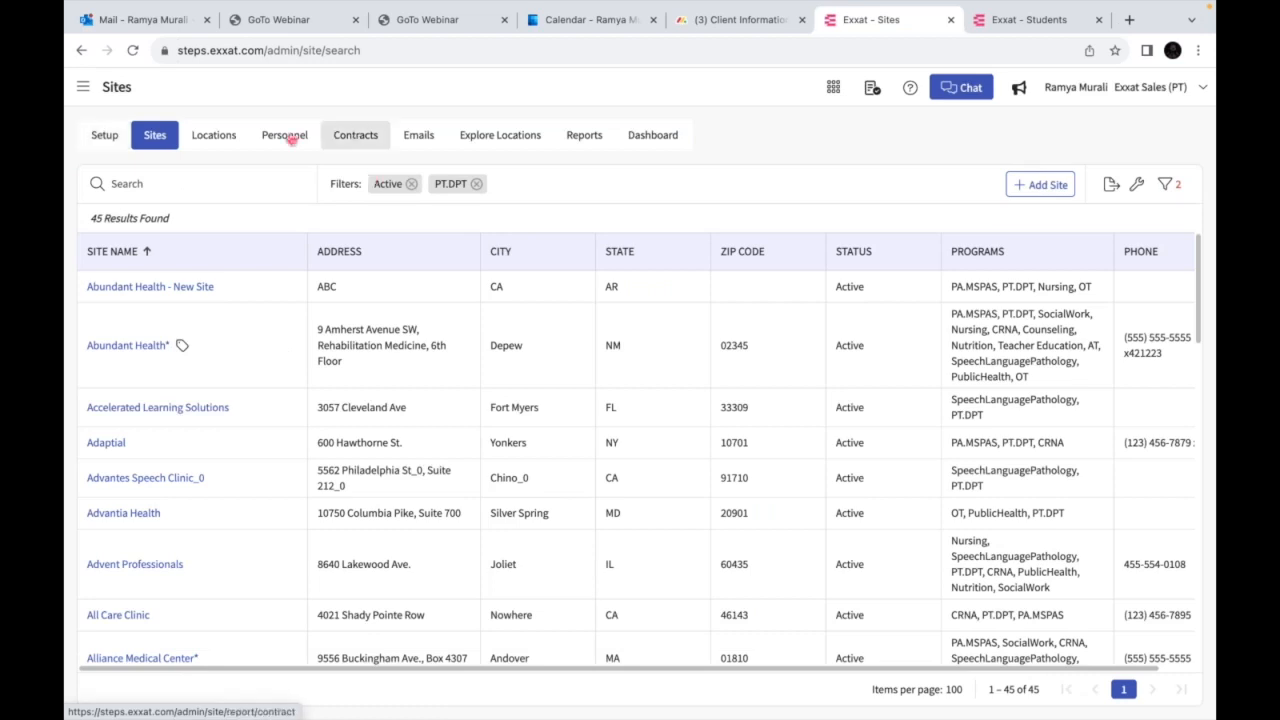
{"action": "left_click", "coordinate": [421, 140]}
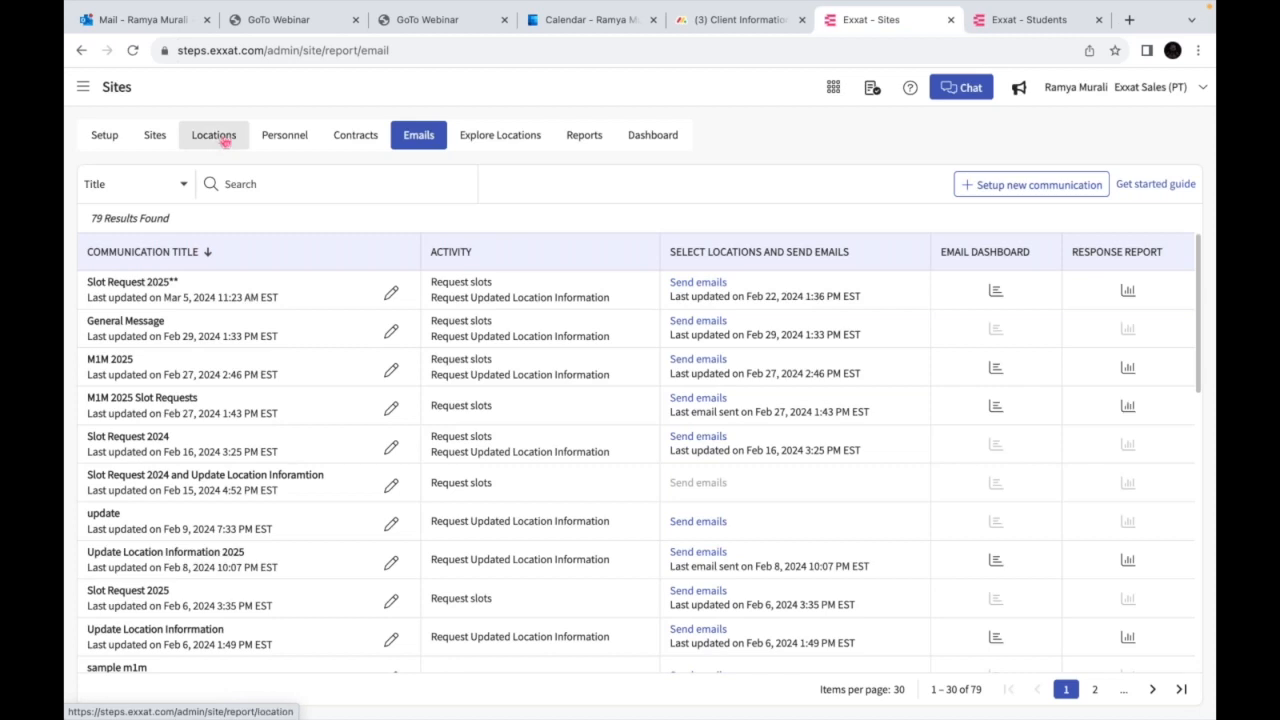
{"action": "left_click", "coordinate": [227, 139]}
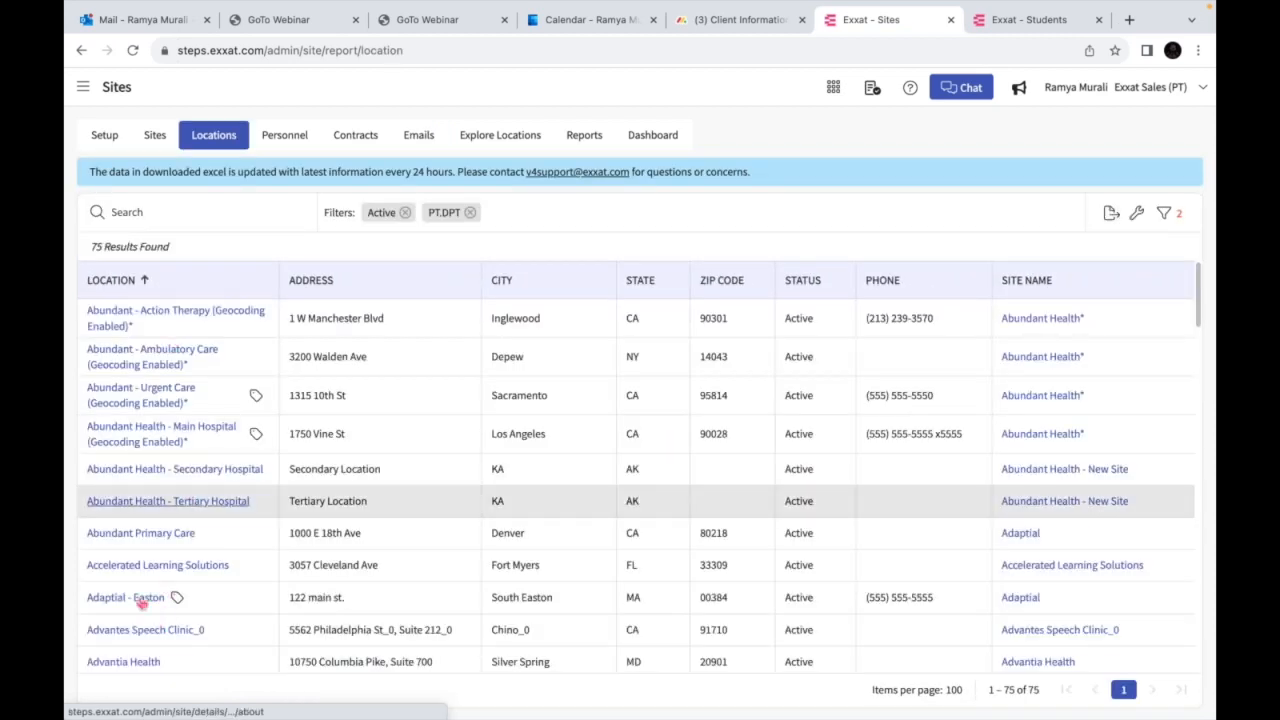
{"action": "left_click", "coordinate": [141, 600]}
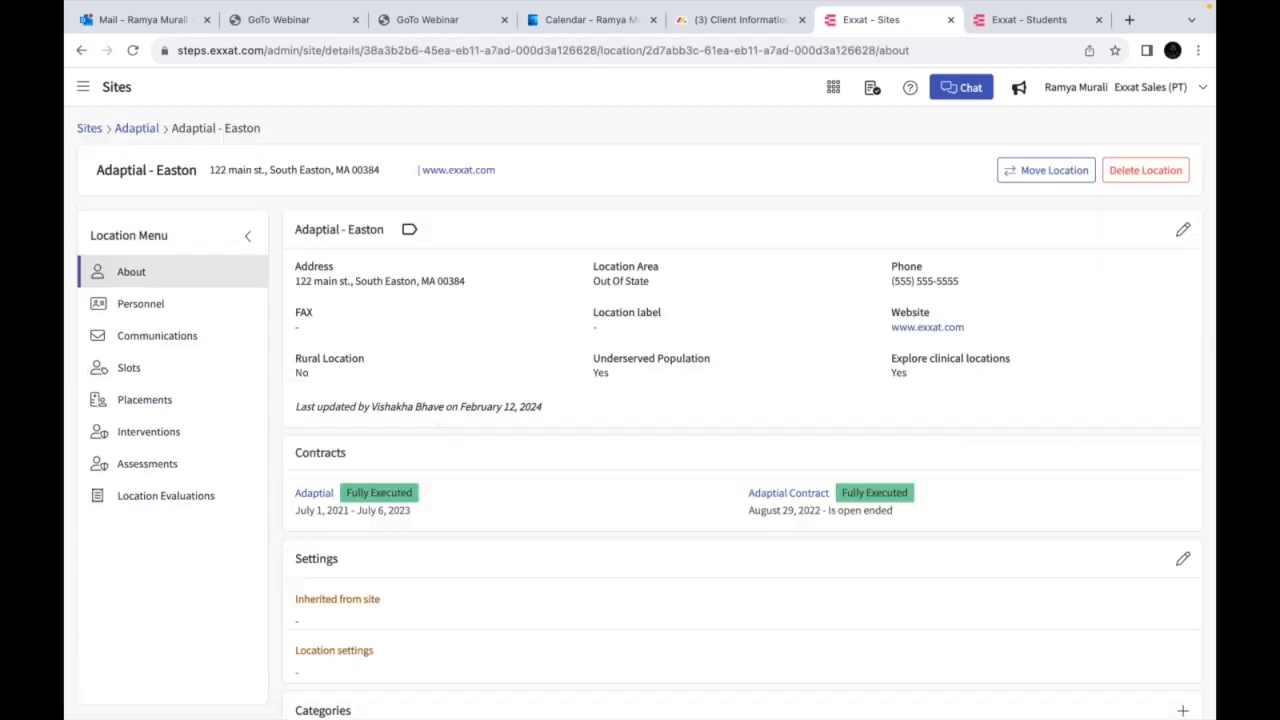
Open the location's slot request responses from its slots and update Slot Request Configuration - 2025 to No Slots to offer
{"action": "left_click", "coordinate": [140, 369]}
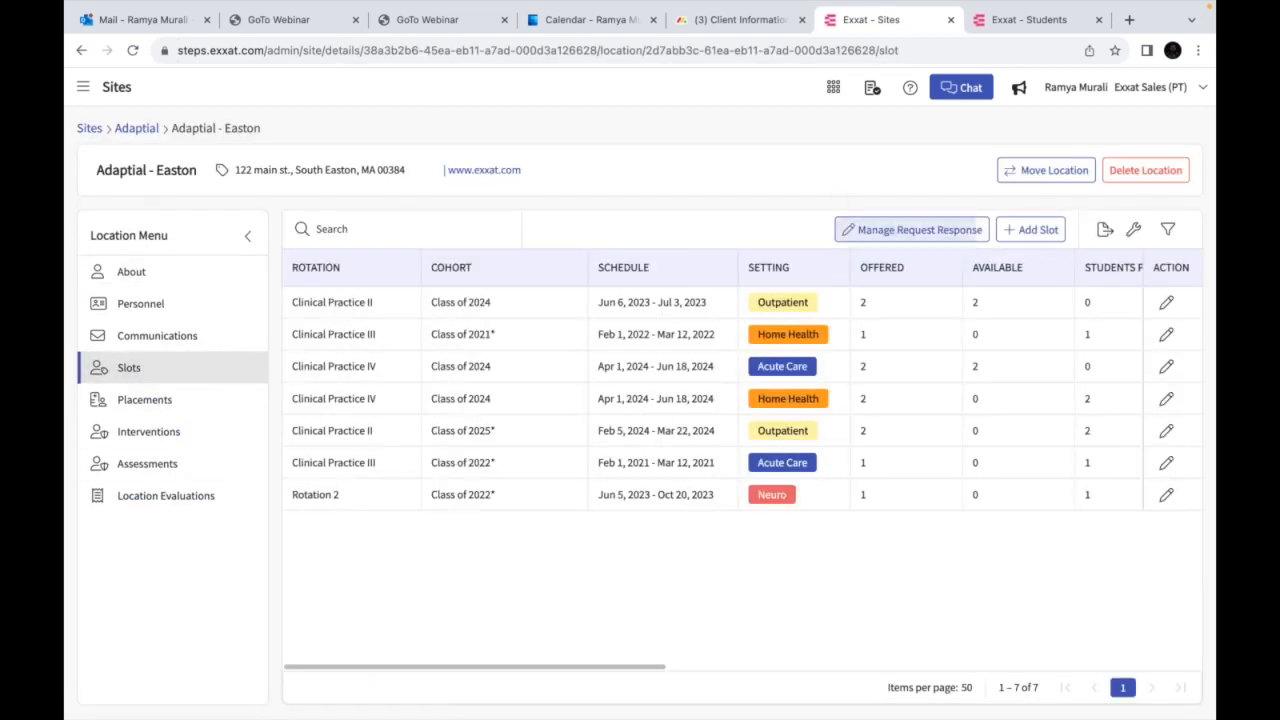
{"action": "left_click", "coordinate": [912, 229]}
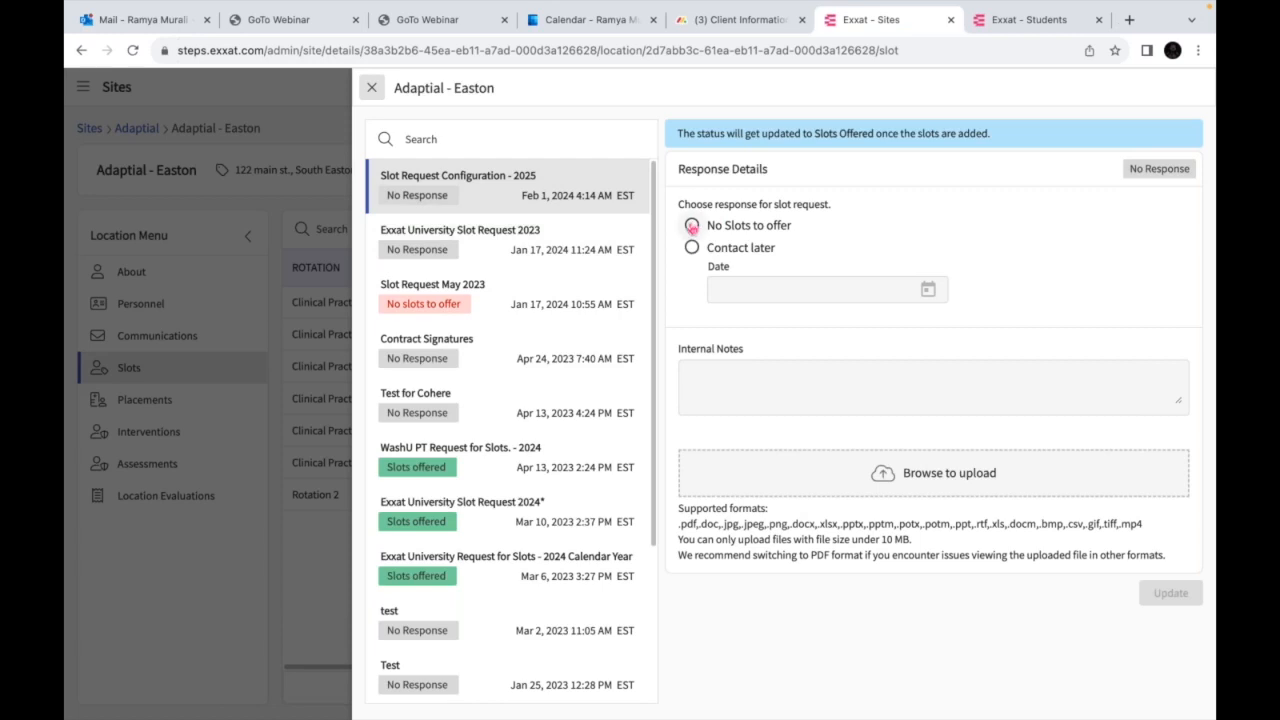
{"action": "left_click", "coordinate": [691, 226]}
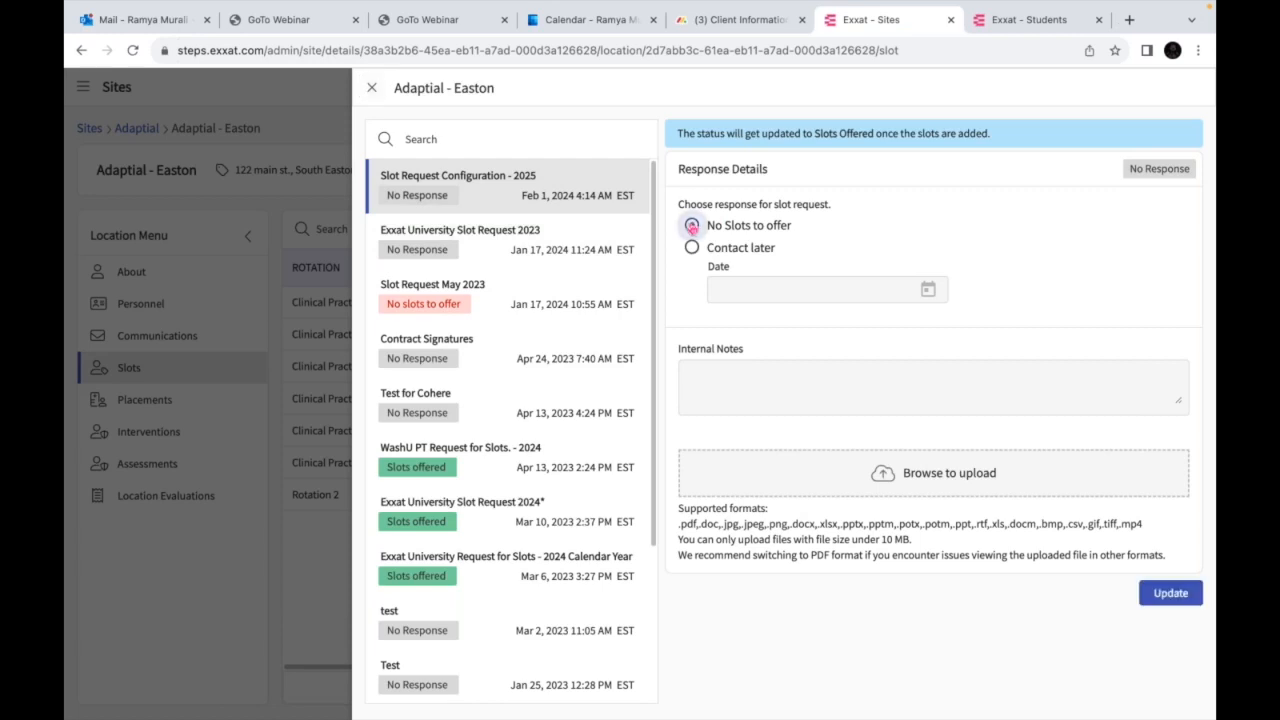
{"action": "left_click", "coordinate": [1170, 592]}
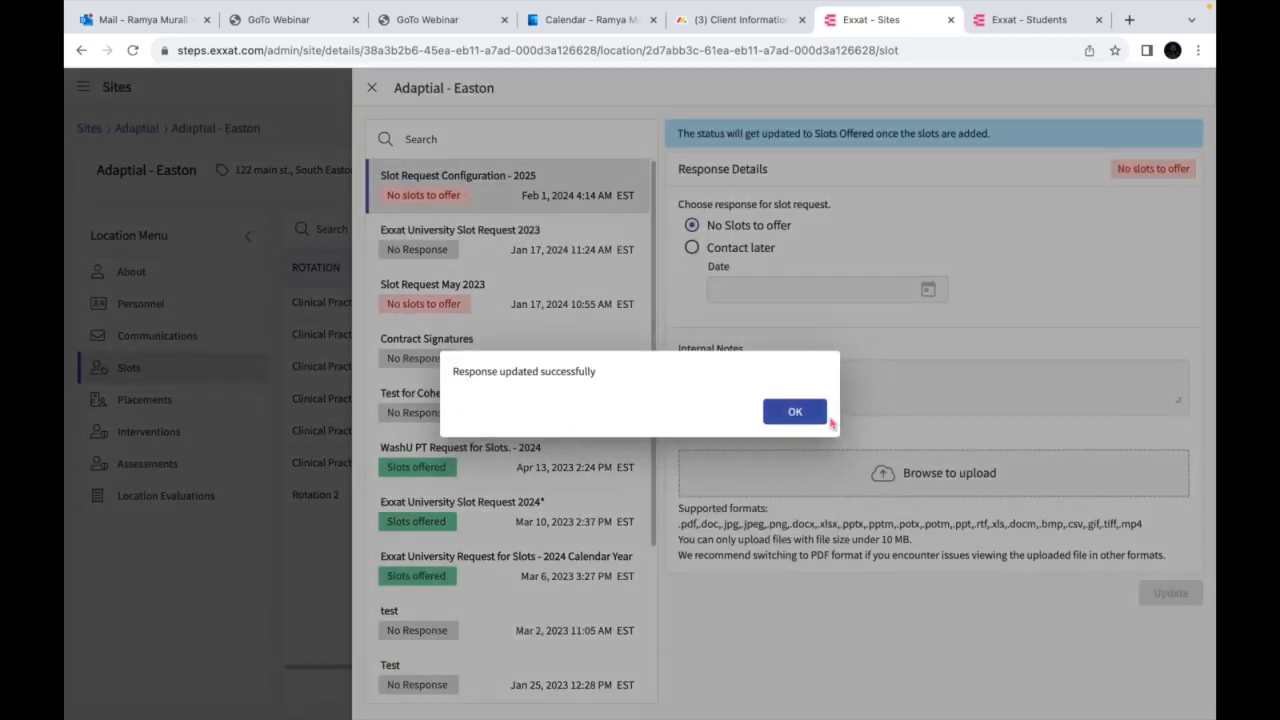
{"action": "left_click", "coordinate": [807, 414]}
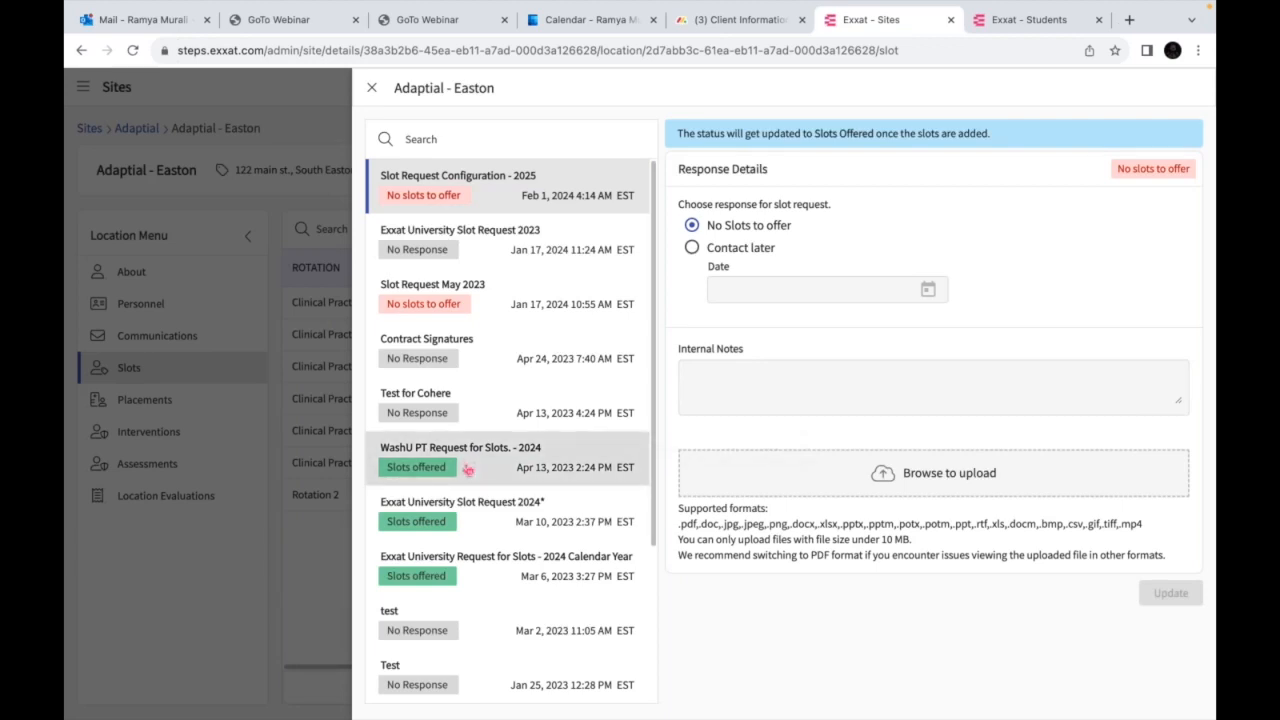
Try setting the WashU PT Request for Slots. - 2024 response to No Slots to offer, then leave the responses without saving
{"action": "left_click", "coordinate": [468, 469]}
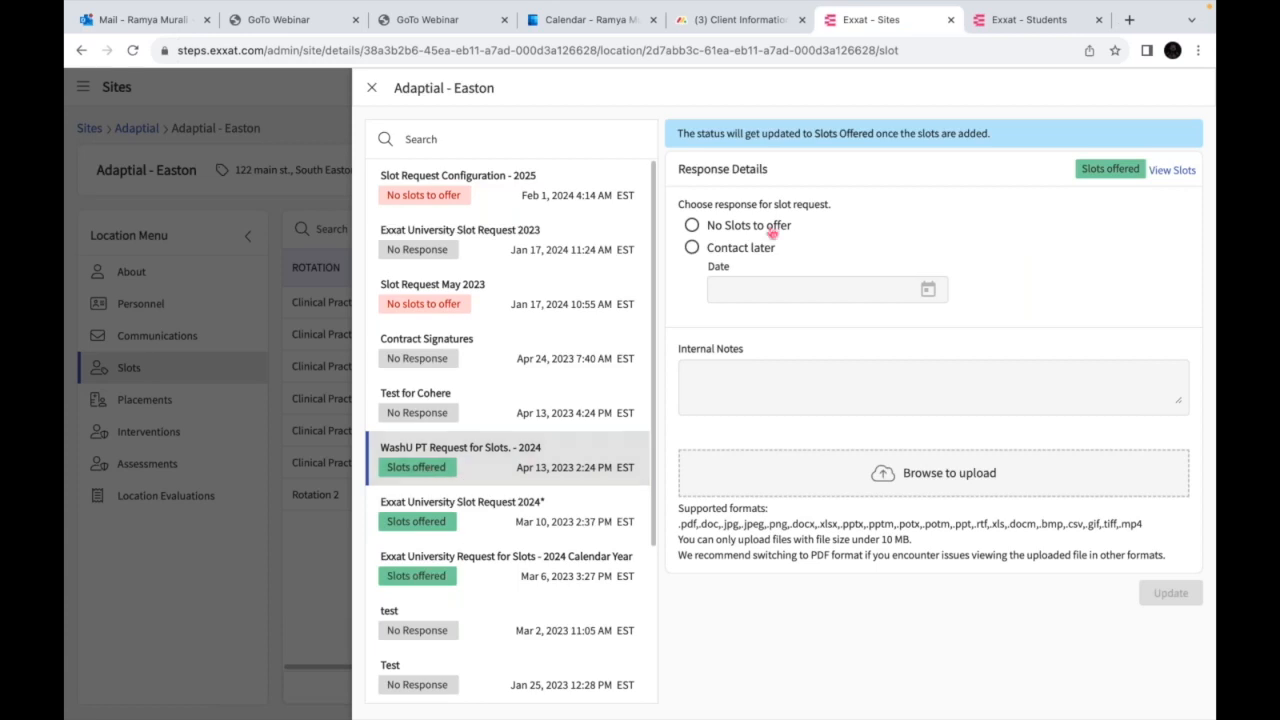
{"action": "left_click", "coordinate": [691, 226]}
{"action": "left_click", "coordinate": [785, 419]}
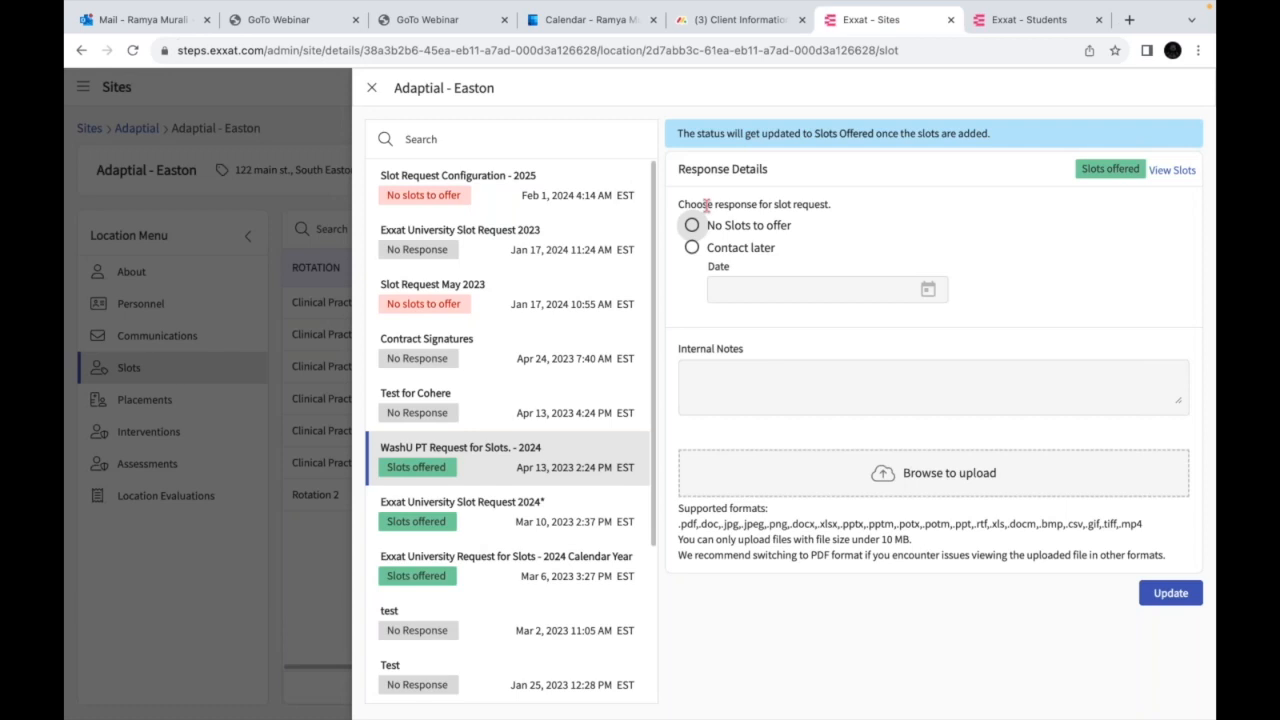
{"action": "left_click", "coordinate": [458, 250]}
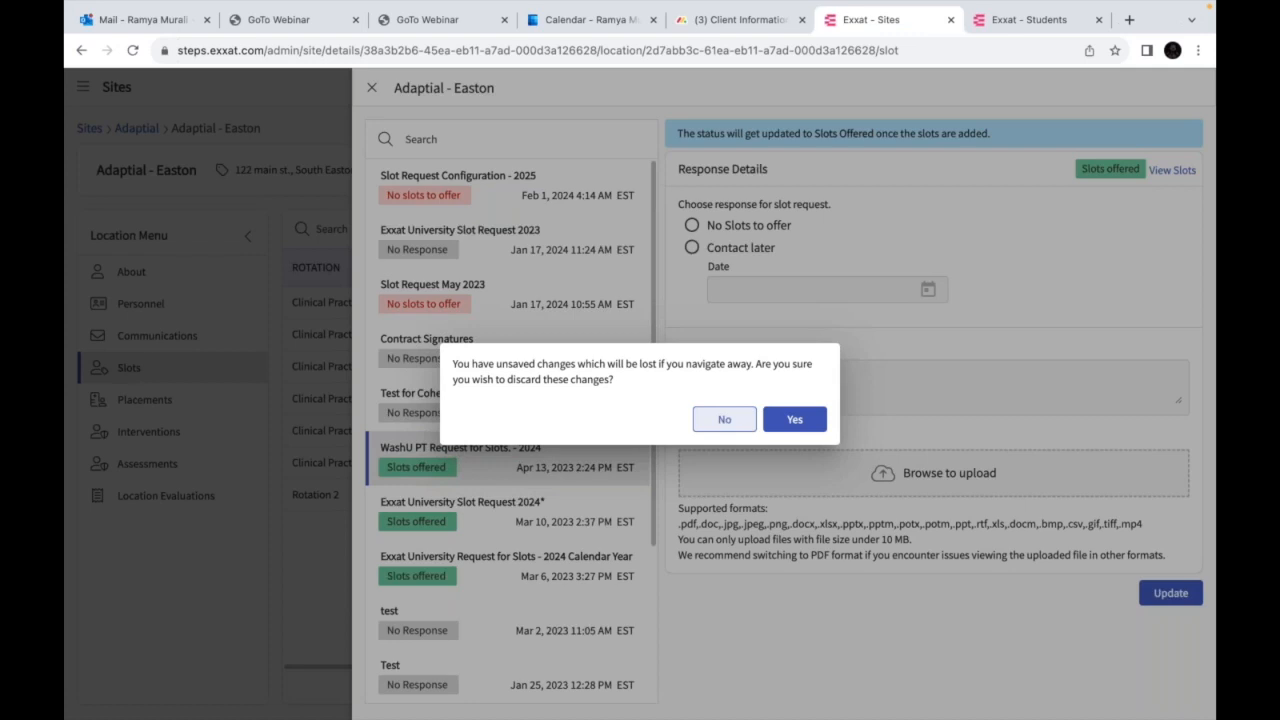
{"action": "left_click", "coordinate": [718, 420]}
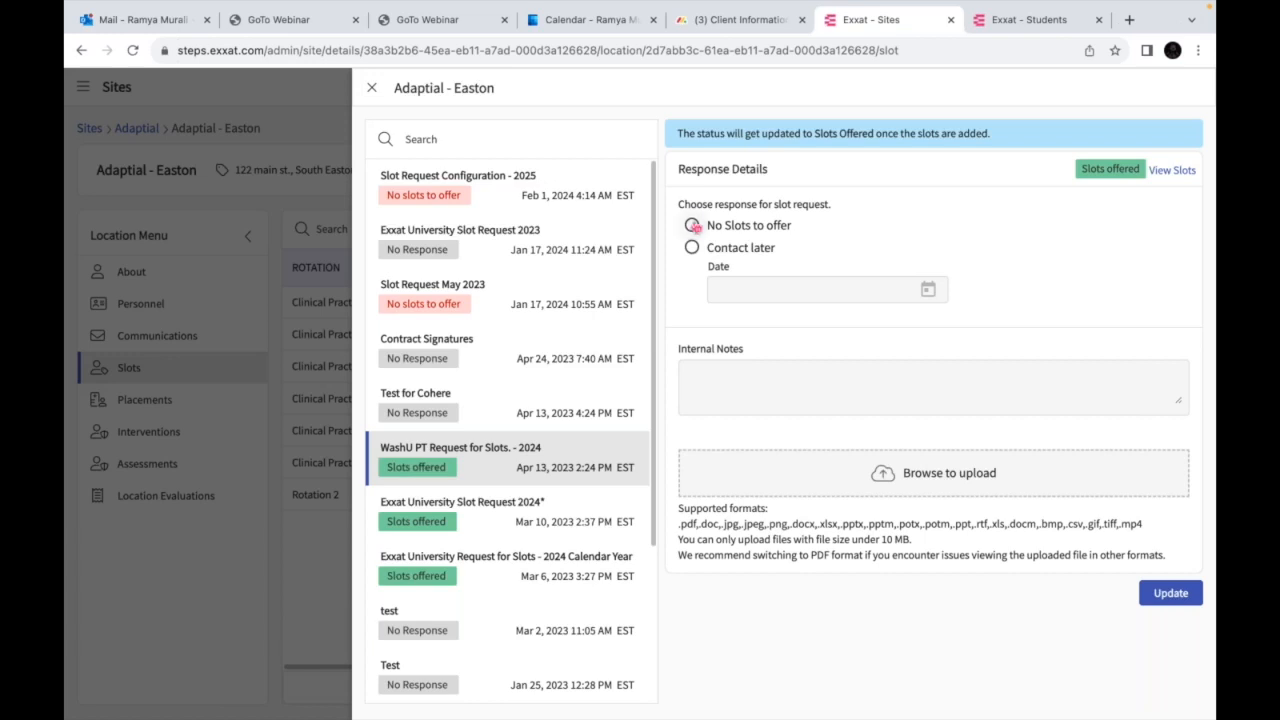
{"action": "left_click", "coordinate": [692, 225]}
{"action": "left_click", "coordinate": [794, 419]}
{"action": "left_click", "coordinate": [372, 88]}
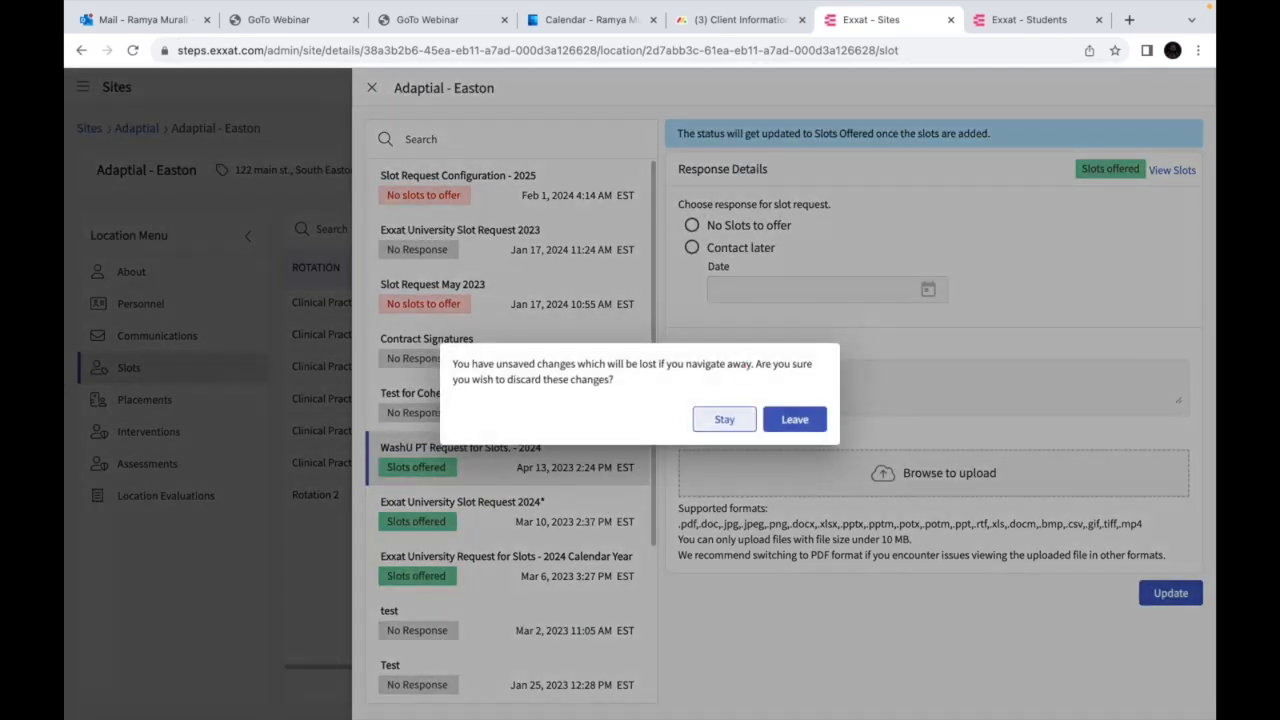
{"action": "left_click", "coordinate": [797, 422]}
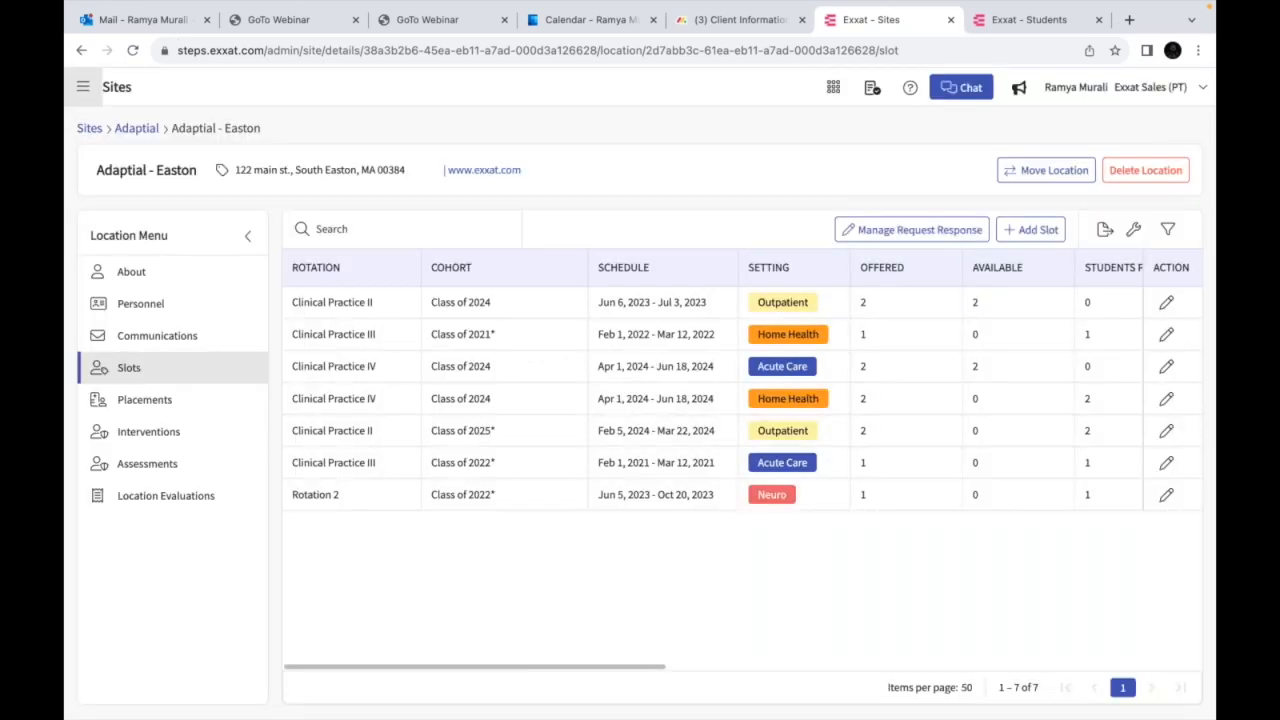
{"action": "key", "text": "super+Tab"}
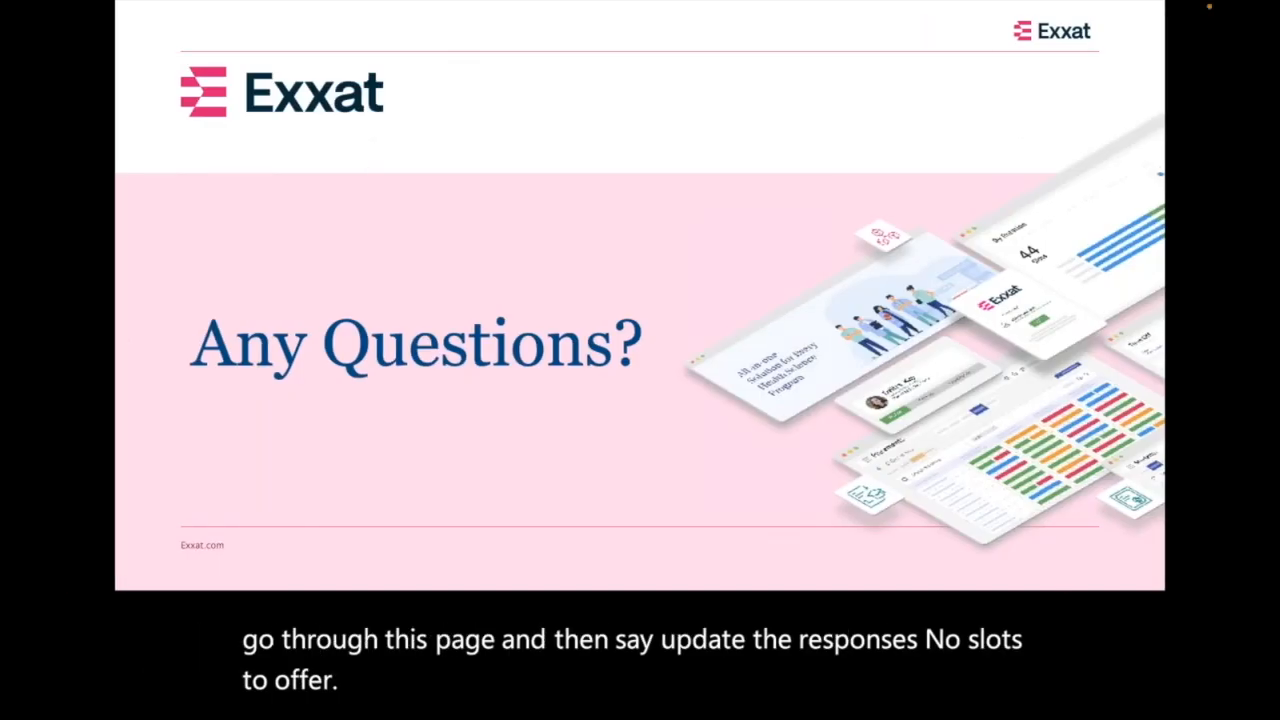
{"action": "key", "text": "Right"}
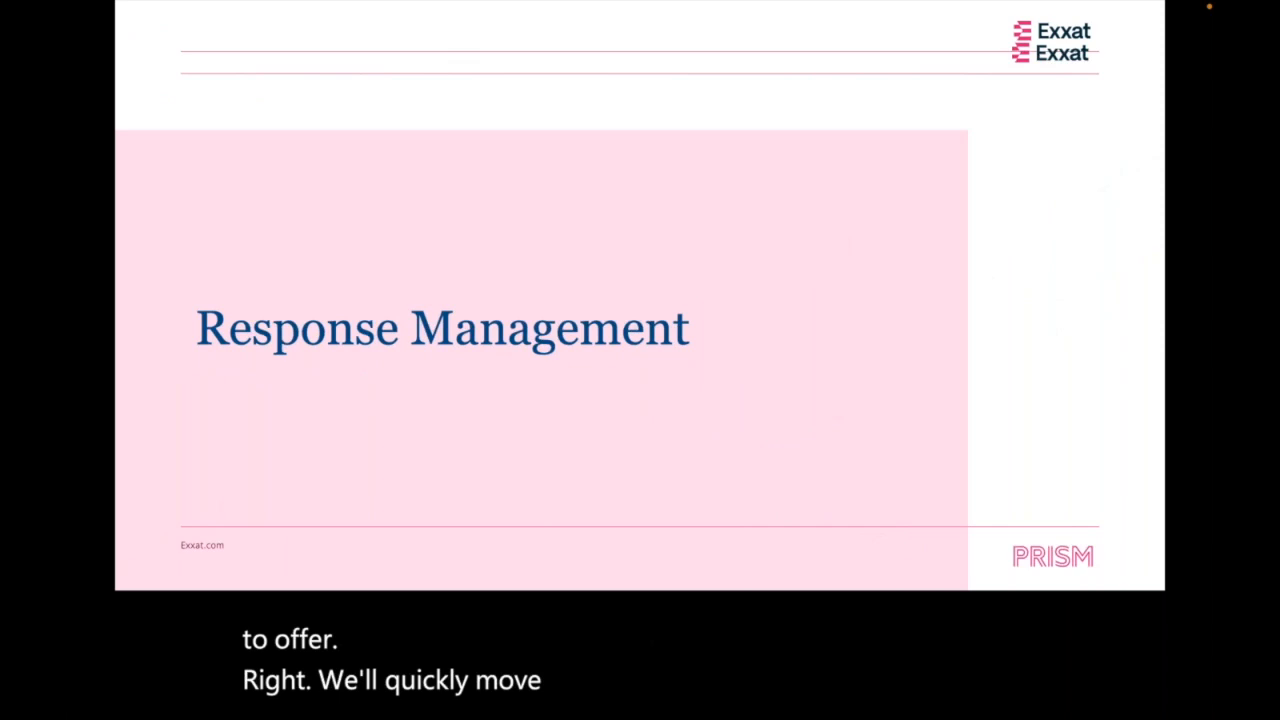
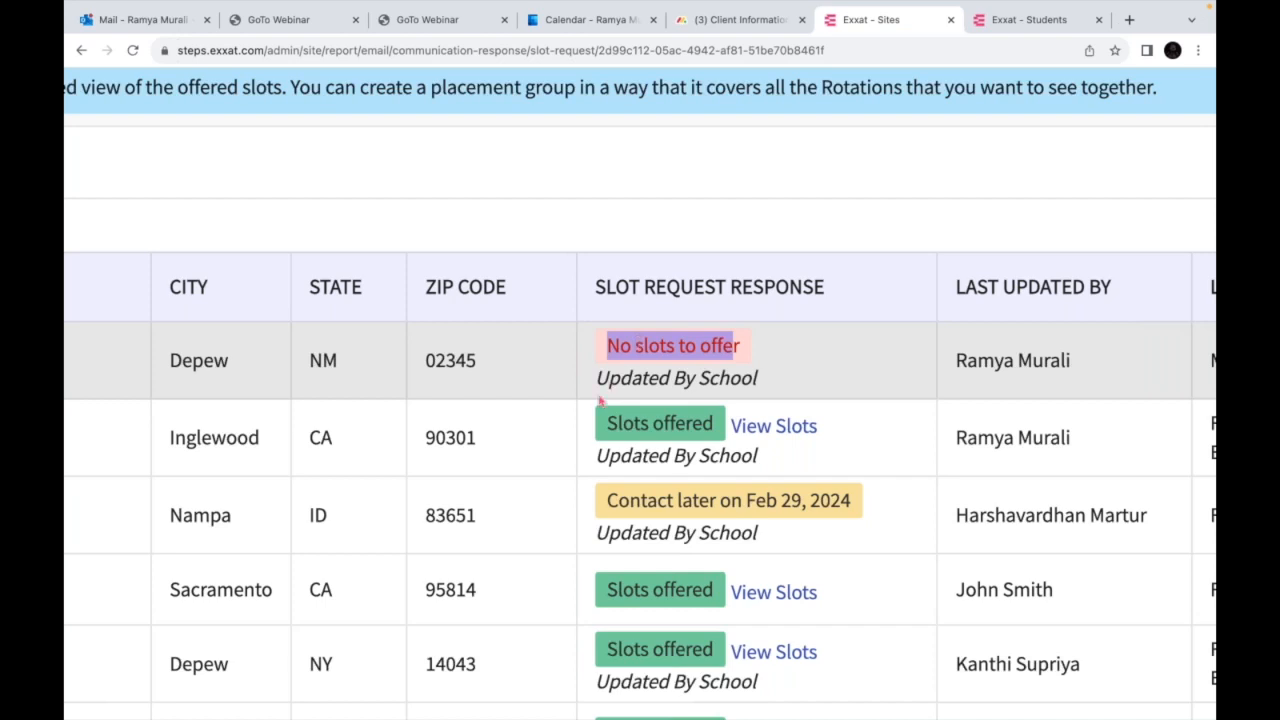
Examine the slot request response of the Depew, NM location and the note on who updated it
{"action": "left_click_drag", "start_coordinate": [597, 382], "coordinate": [757, 400]}
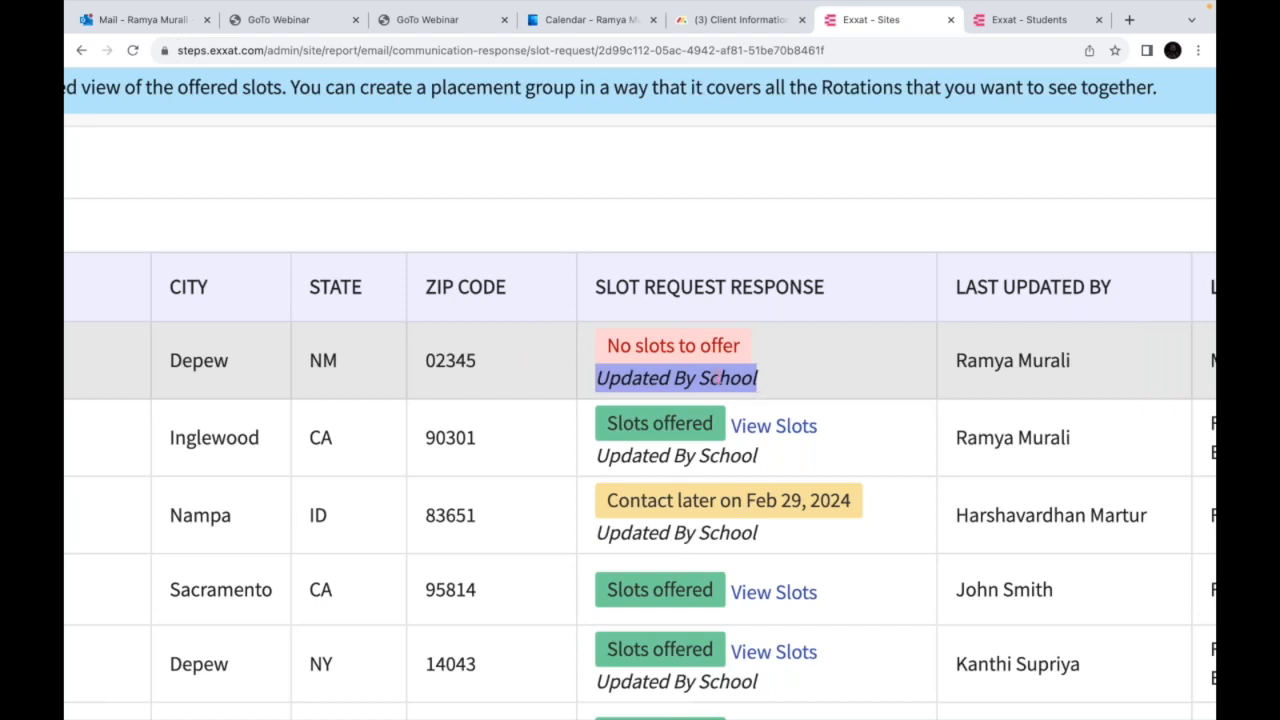
{"action": "double_click", "coordinate": [717, 378]}
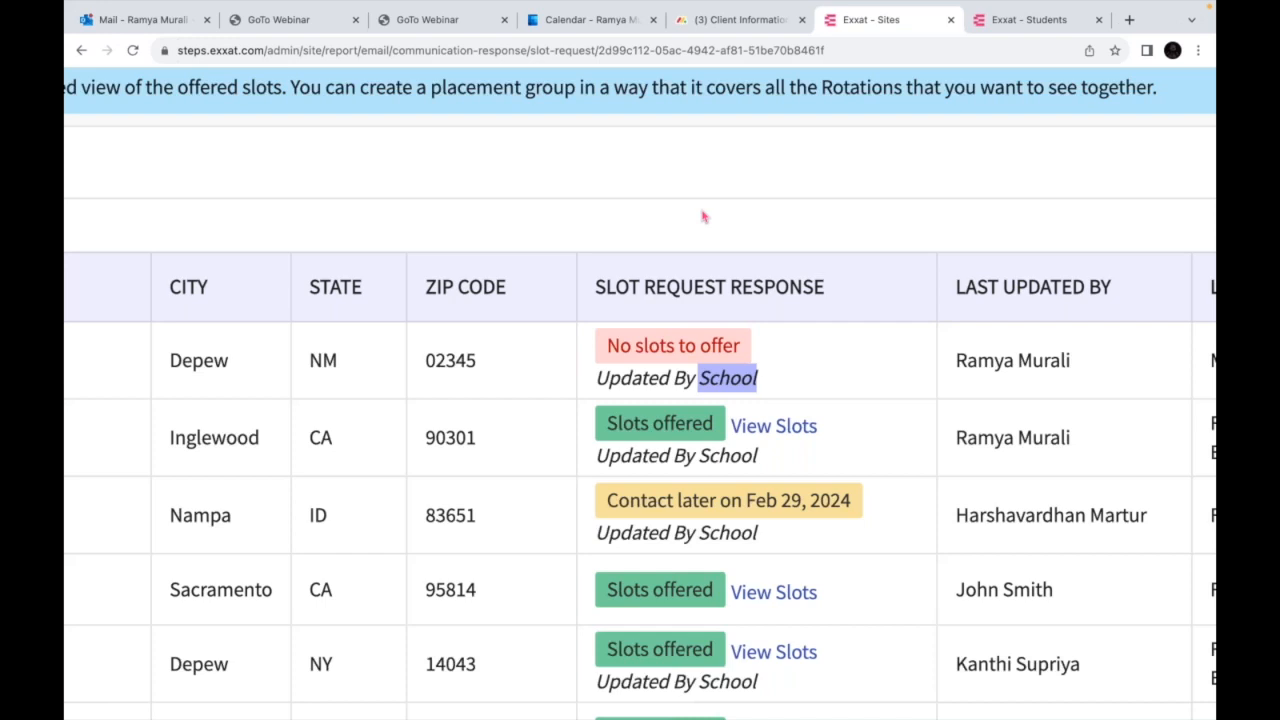
{"action": "left_click_drag", "start_coordinate": [597, 378], "coordinate": [766, 394]}
{"action": "left_click", "coordinate": [732, 214]}
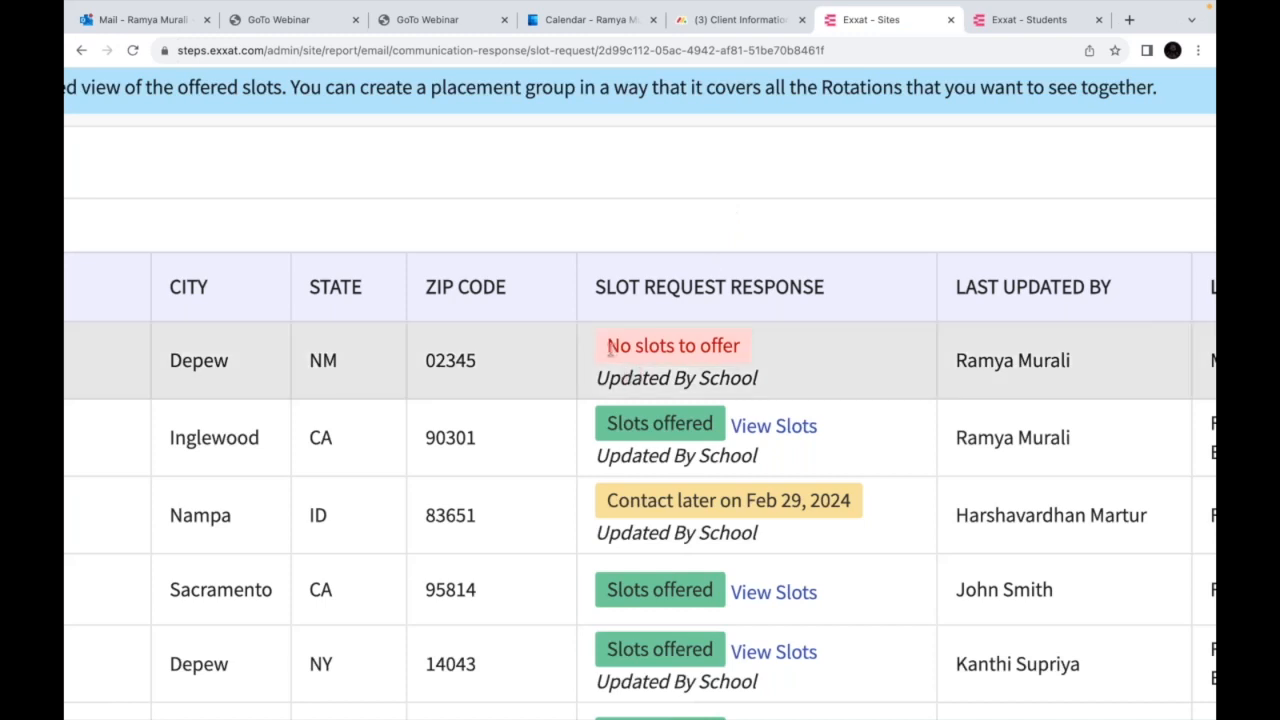
{"action": "left_click_drag", "start_coordinate": [608, 345], "coordinate": [750, 362]}
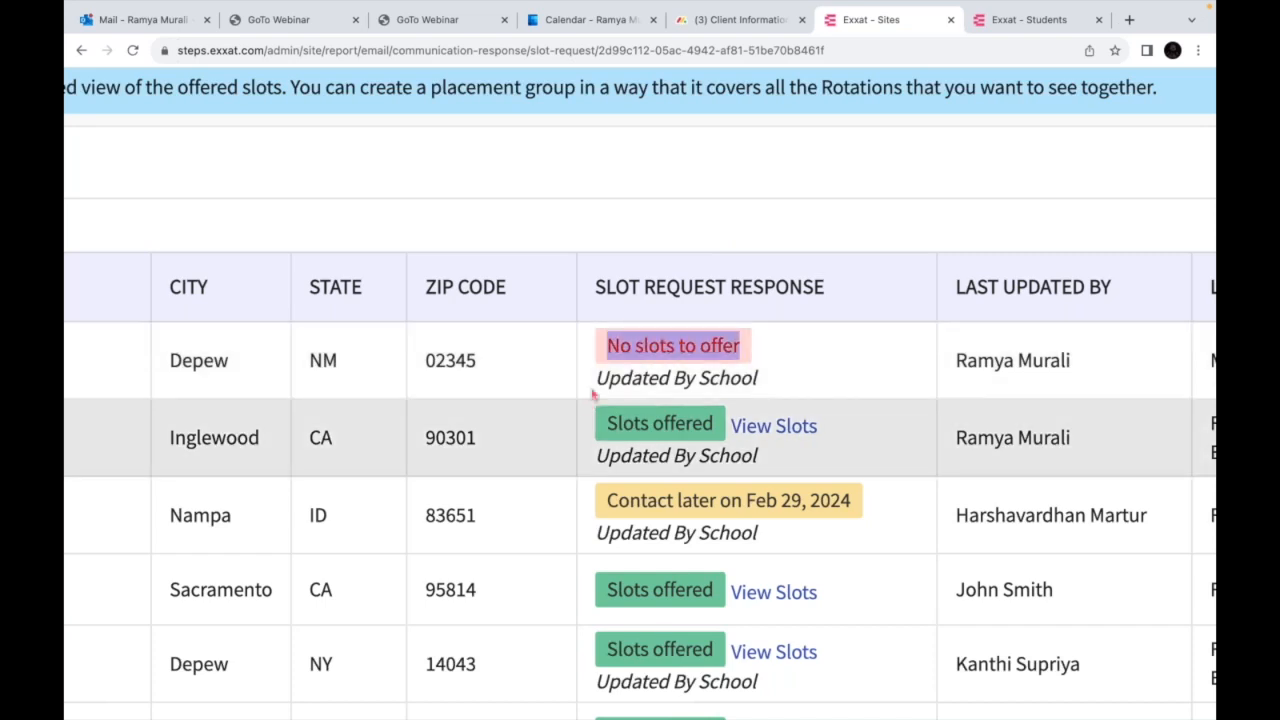
{"action": "left_click_drag", "start_coordinate": [596, 378], "coordinate": [768, 383]}
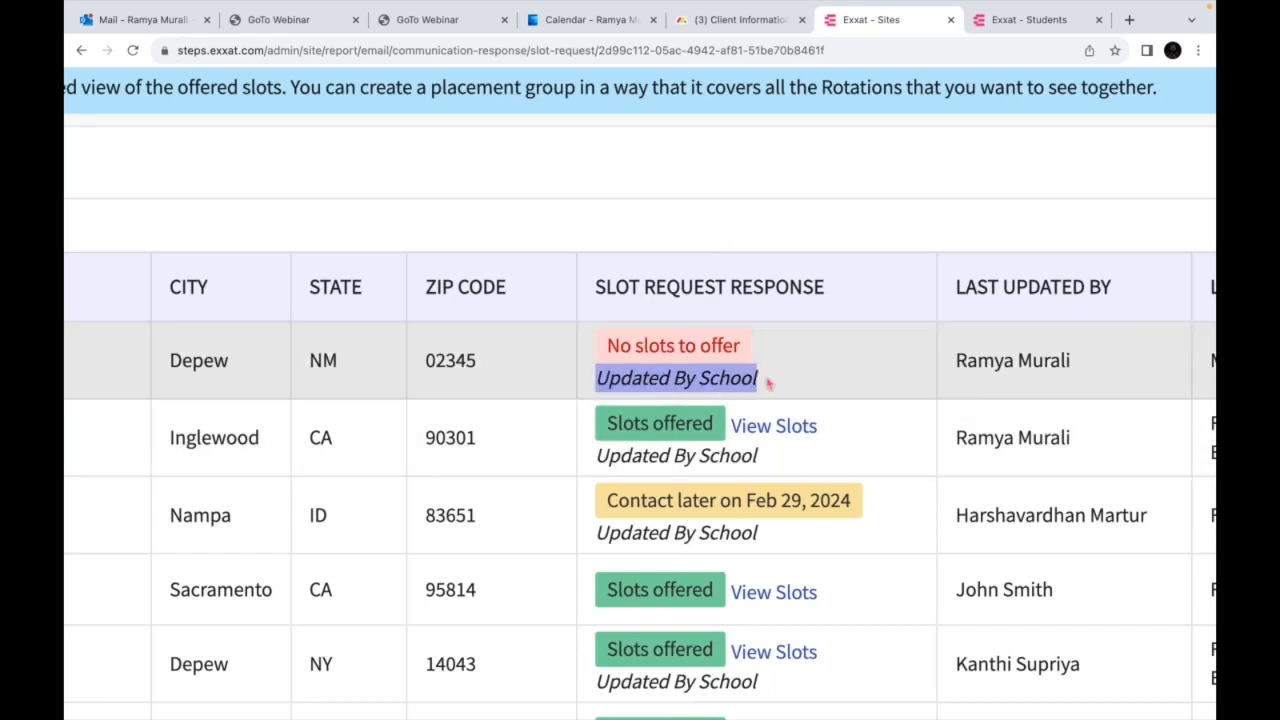
Examine the Inglewood location's slot request response and who updated it, view its offered slots, and return to the response list
{"action": "scroll", "coordinate": [711, 211], "scroll_direction": "down", "scroll_amount": 1}
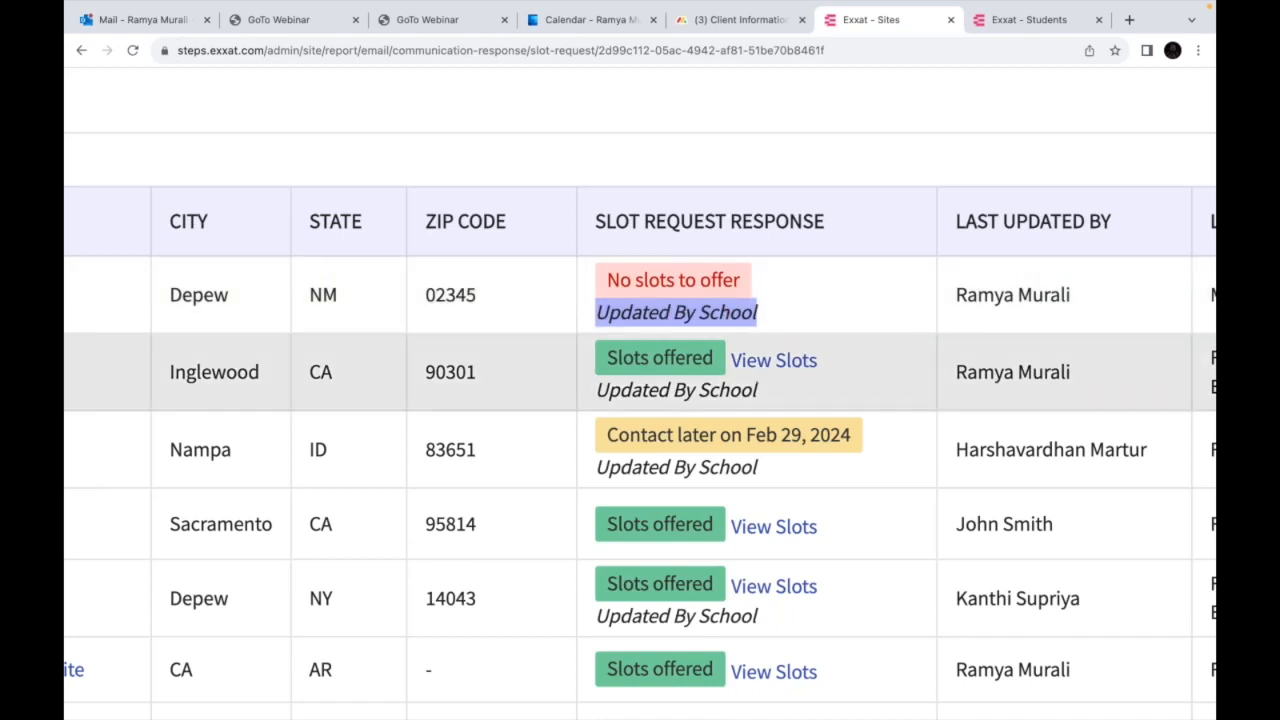
{"action": "scroll", "coordinate": [638, 340], "scroll_direction": "down", "scroll_amount": 1}
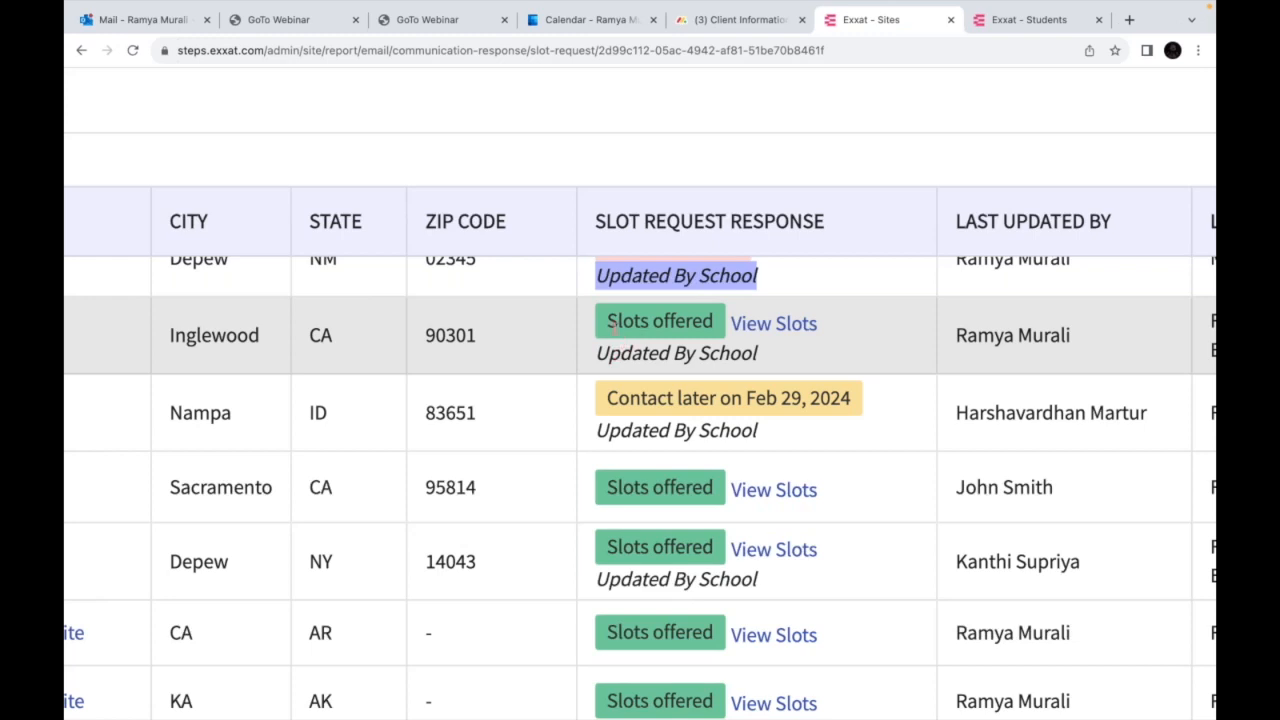
{"action": "left_click", "coordinate": [643, 333]}
{"action": "left_click_drag", "start_coordinate": [606, 324], "coordinate": [720, 338]}
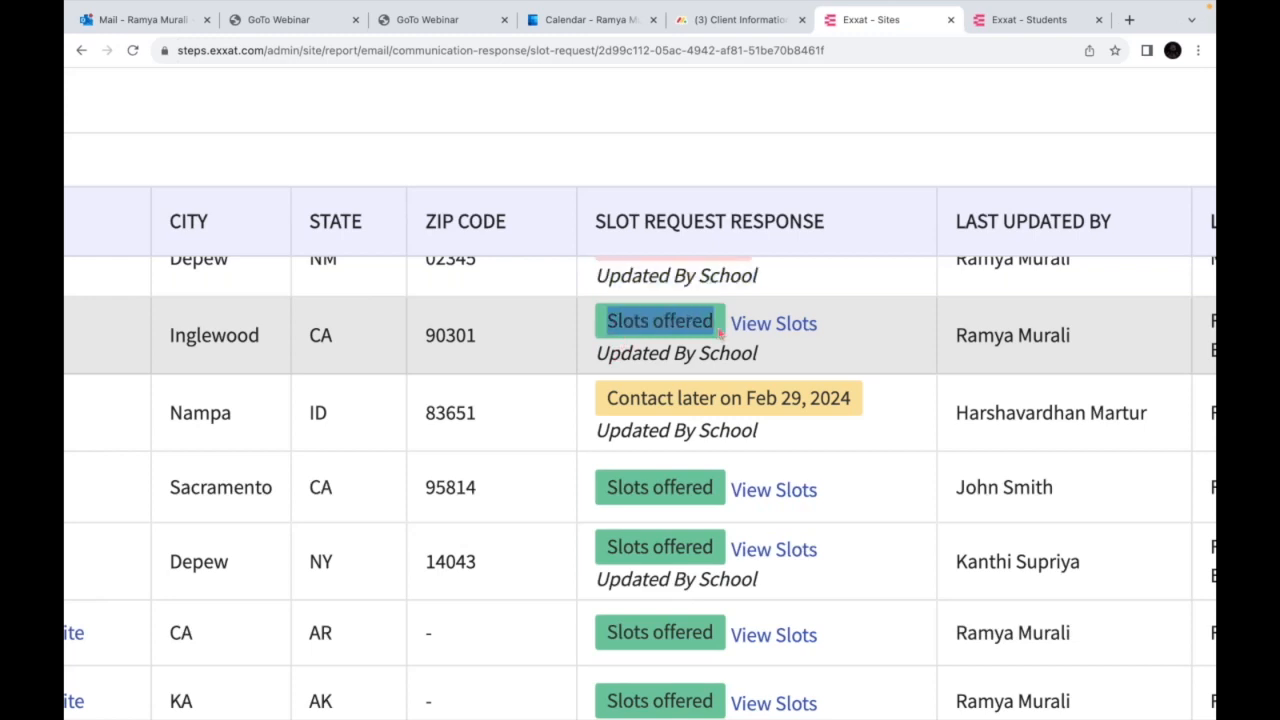
{"action": "left_click_drag", "start_coordinate": [598, 356], "coordinate": [764, 373]}
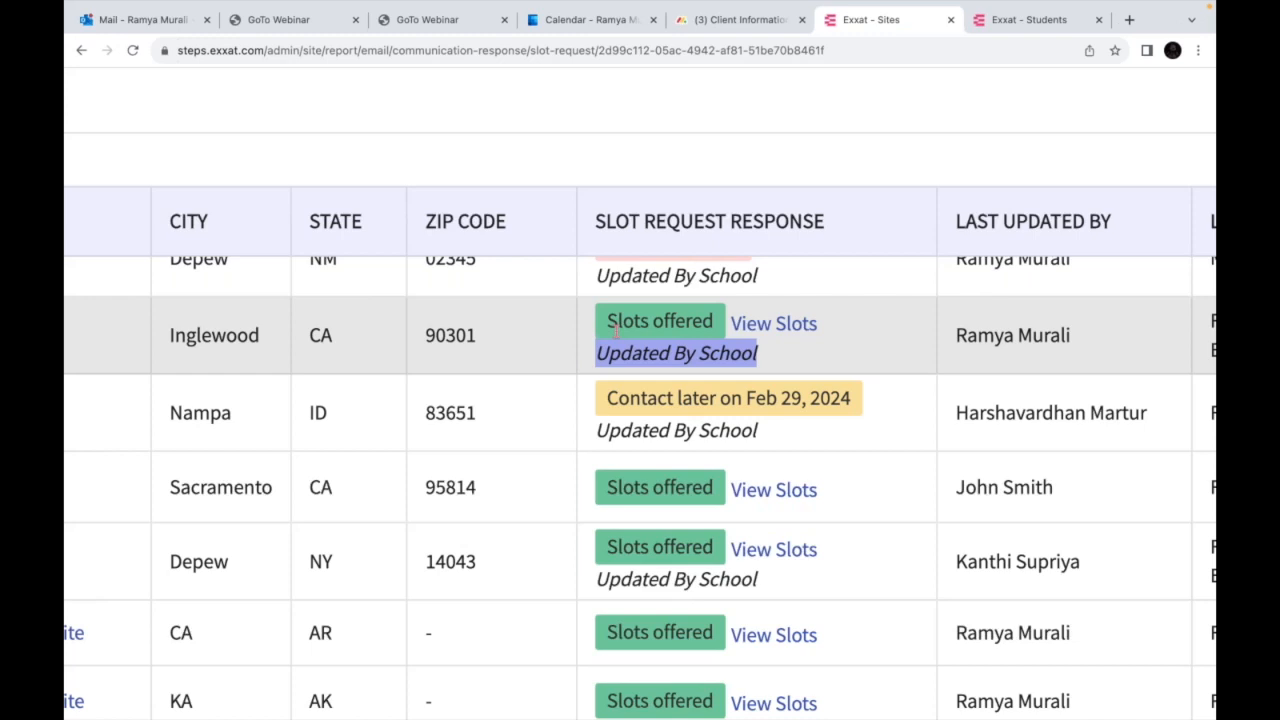
{"action": "left_click_drag", "start_coordinate": [609, 338], "coordinate": [714, 342]}
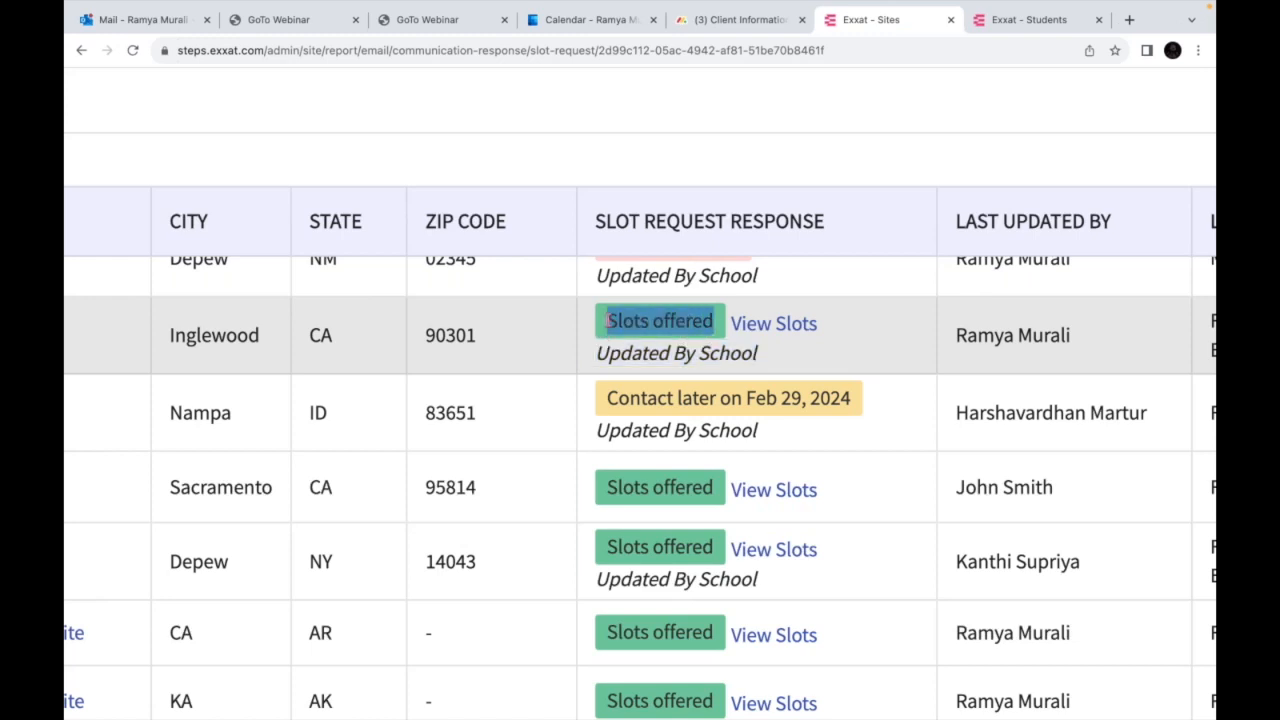
{"action": "left_click_drag", "start_coordinate": [597, 358], "coordinate": [760, 365]}
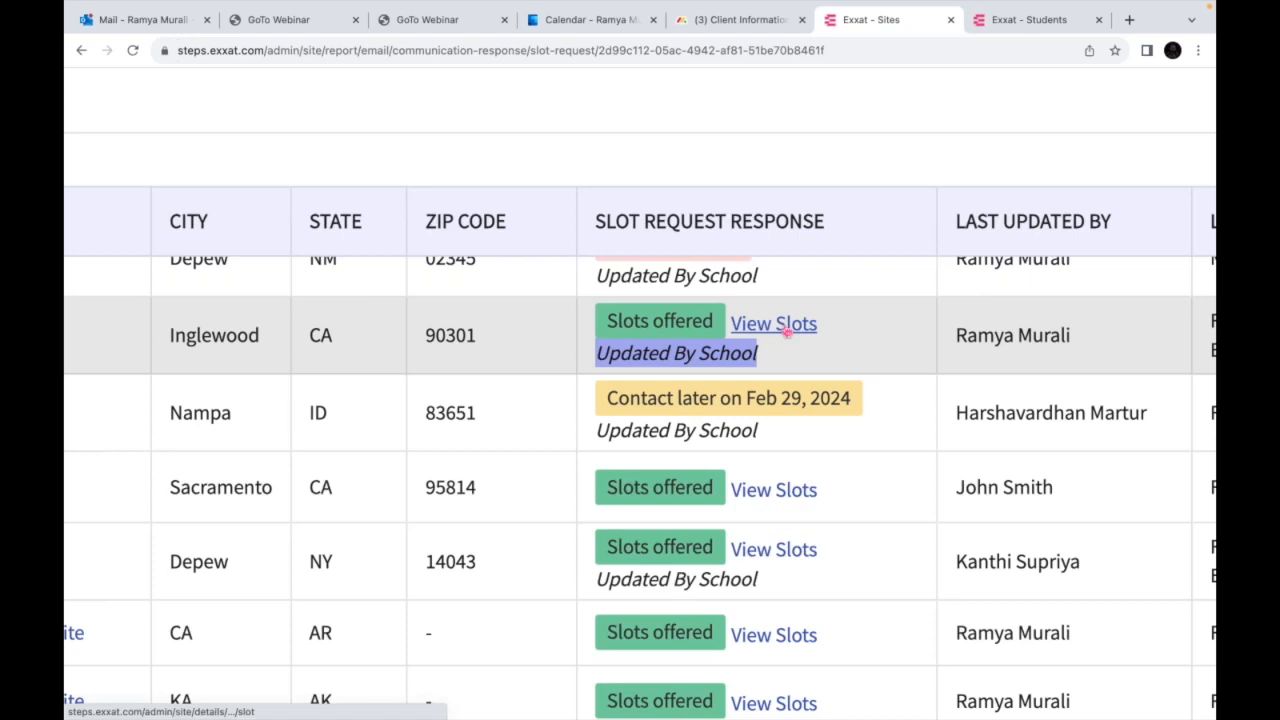
{"action": "left_click", "coordinate": [788, 336]}
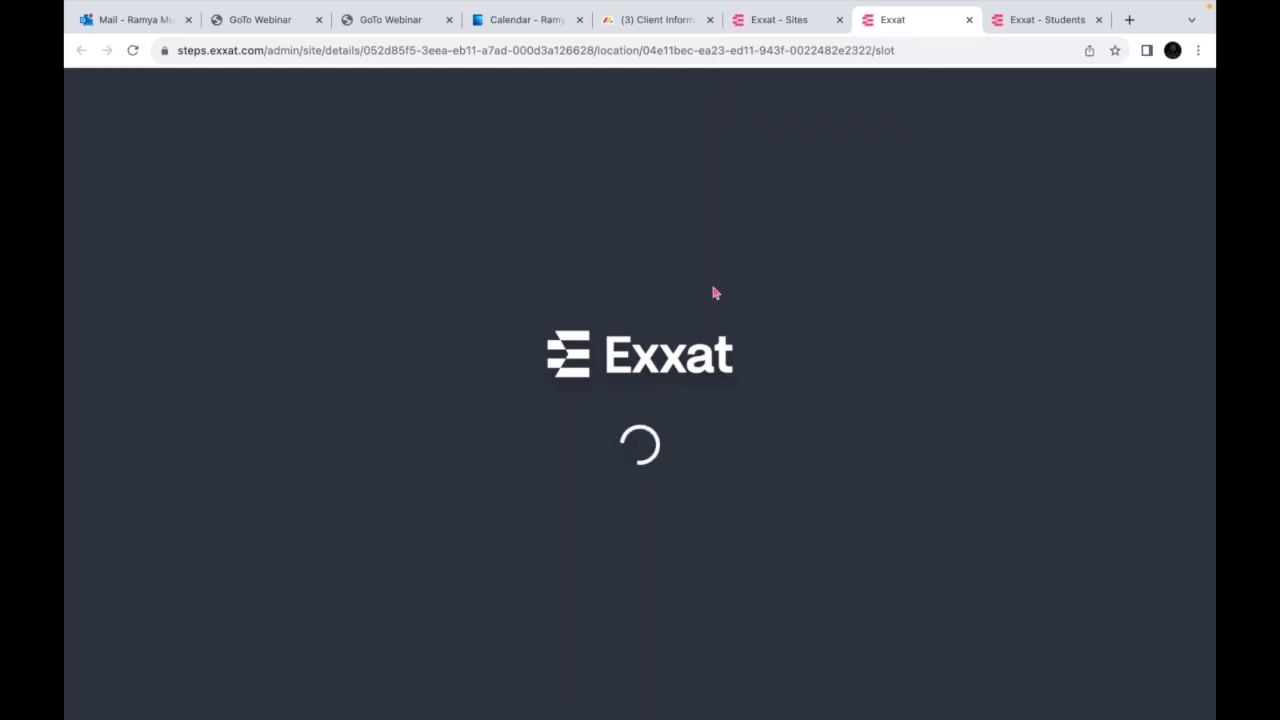
{"action": "left_click", "coordinate": [768, 25]}
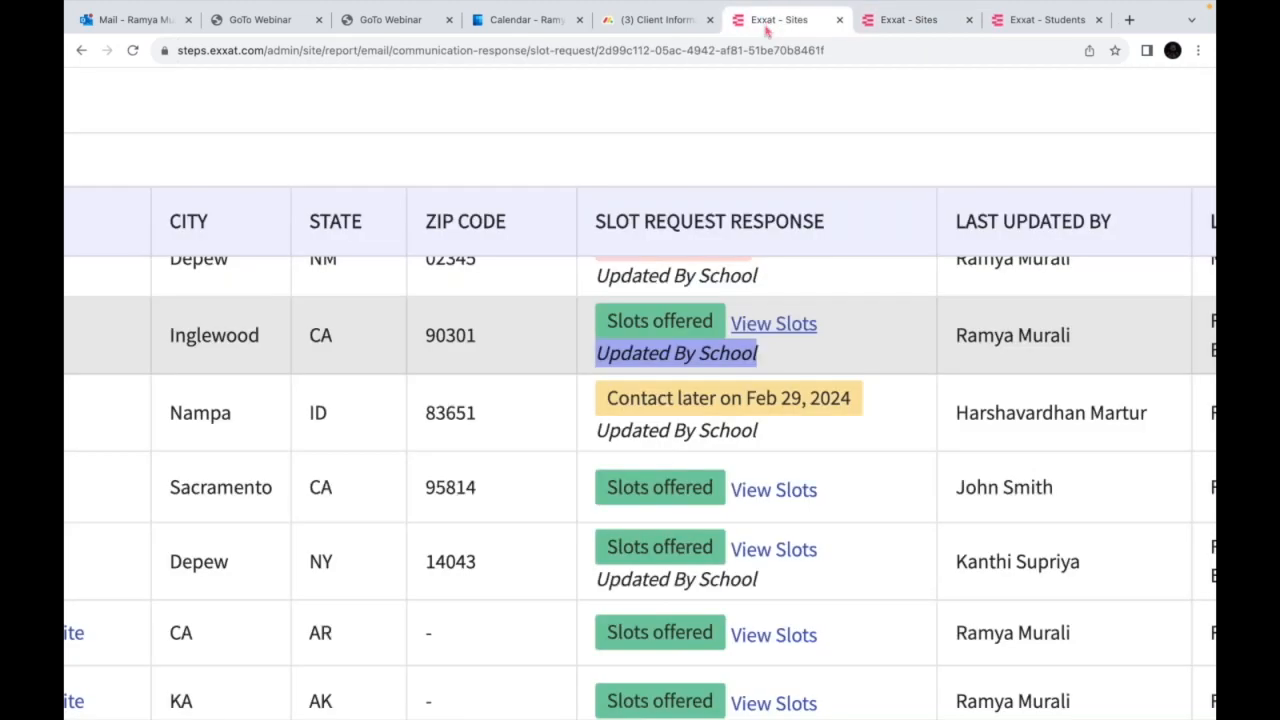
Examine the slot request responses of the Nampa and Sacramento locations and return to the full response list
{"action": "scroll", "coordinate": [640, 487], "scroll_direction": "down", "scroll_amount": 1}
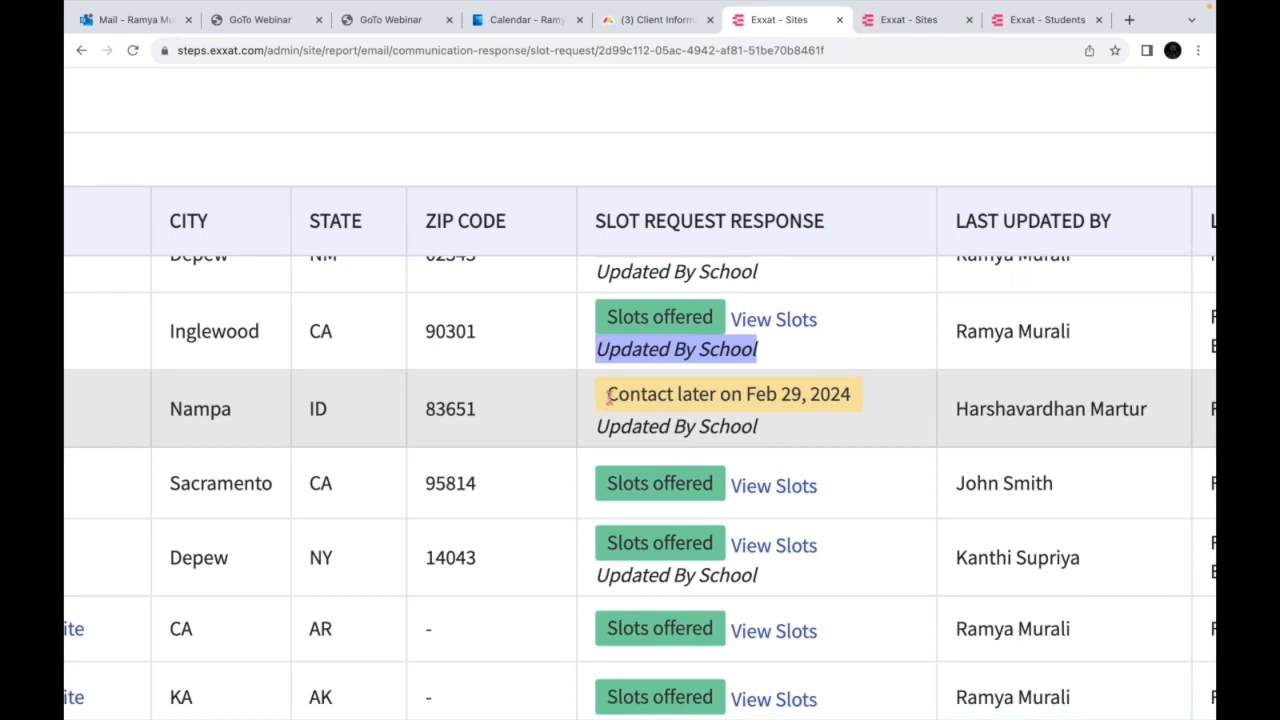
{"action": "left_click_drag", "start_coordinate": [608, 396], "coordinate": [846, 395]}
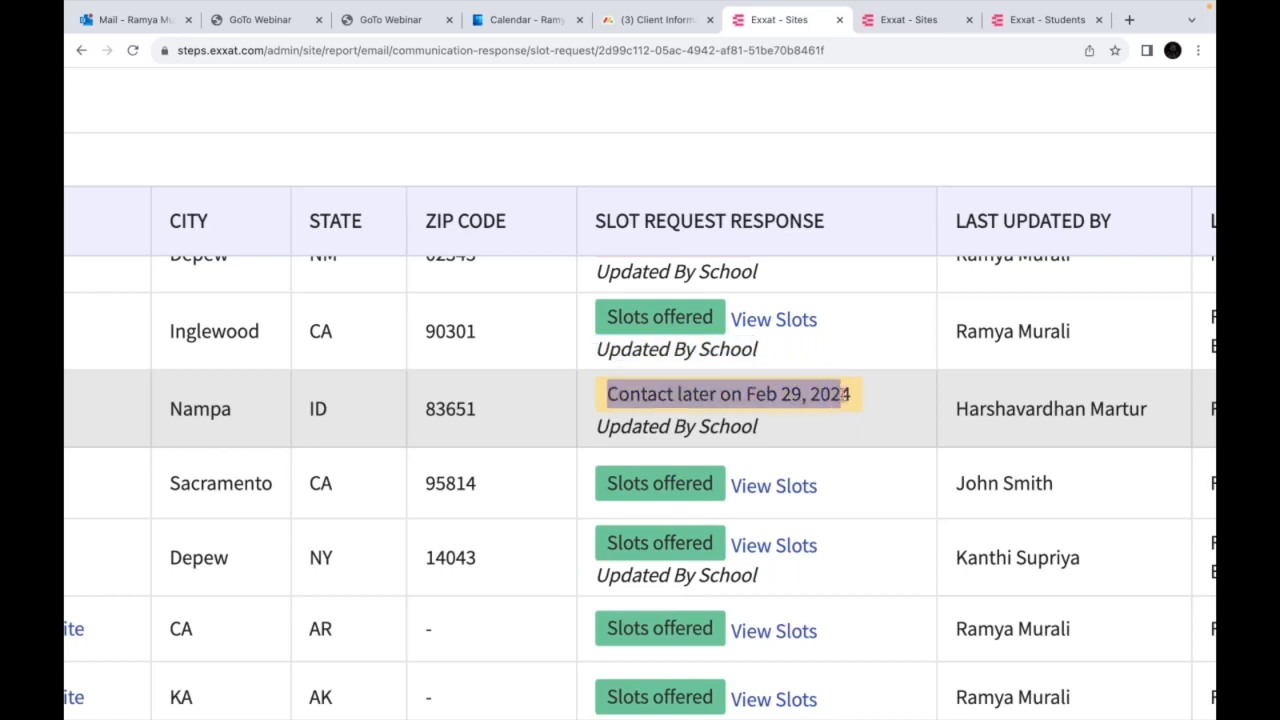
{"action": "left_click_drag", "start_coordinate": [846, 395], "coordinate": [852, 395]}
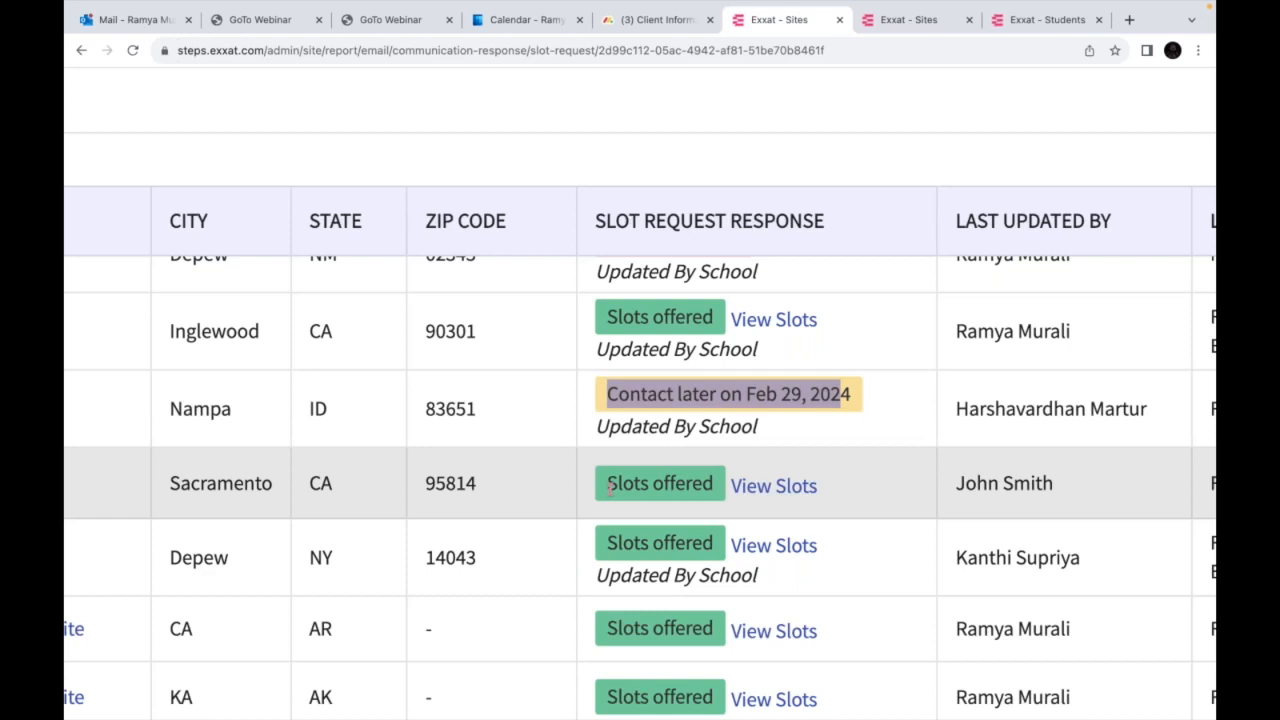
{"action": "left_click_drag", "start_coordinate": [607, 484], "coordinate": [713, 485]}
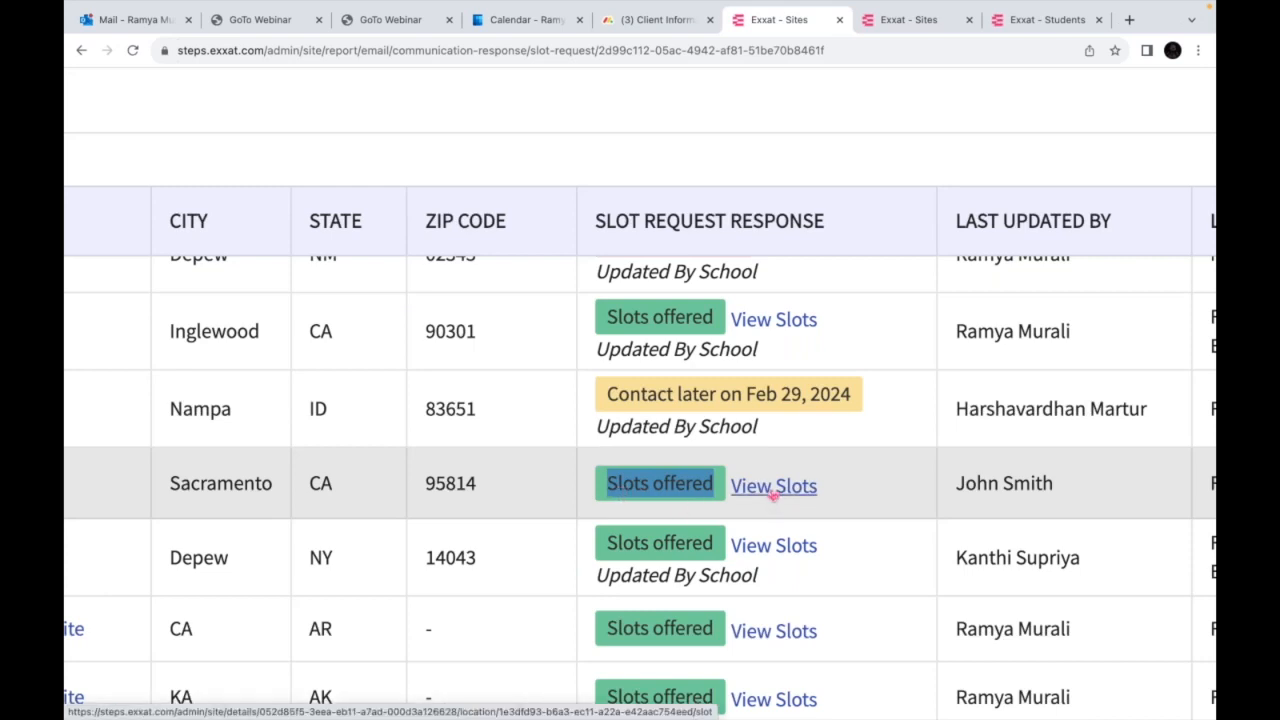
{"action": "scroll", "coordinate": [773, 496], "scroll_direction": "down", "scroll_amount": 3}
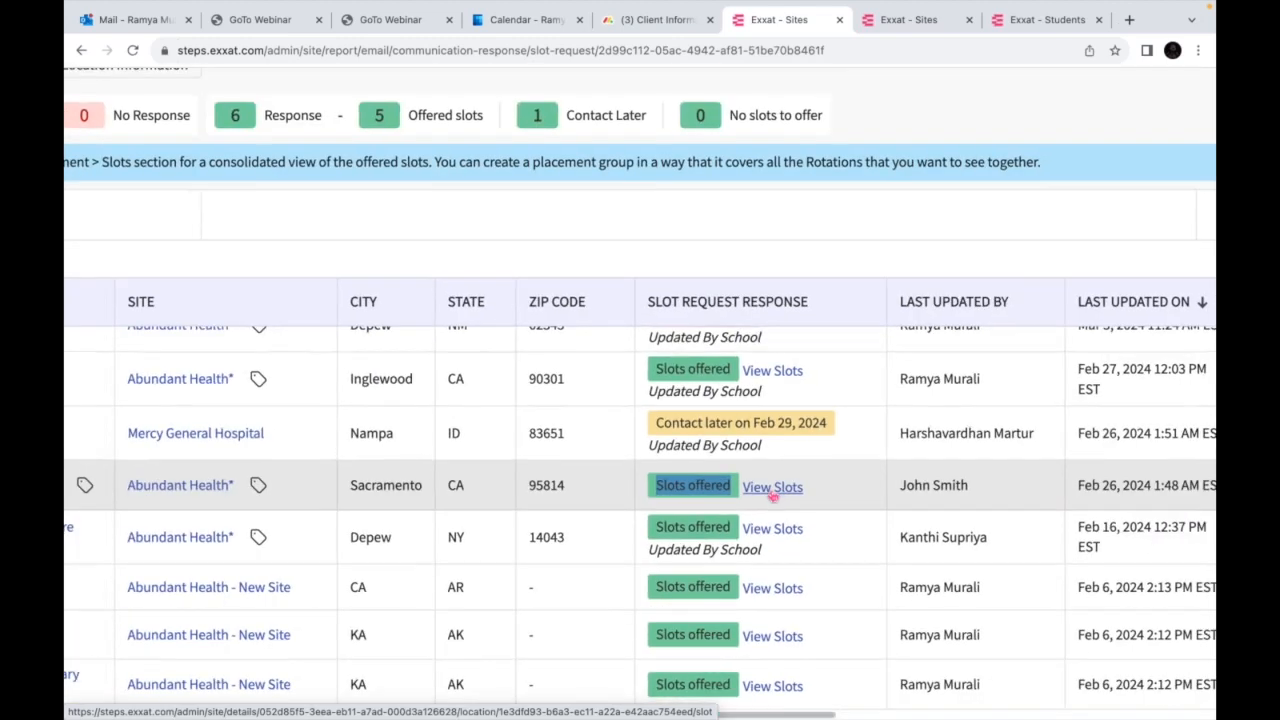
{"action": "scroll", "coordinate": [773, 496], "scroll_direction": "down", "scroll_amount": 3}
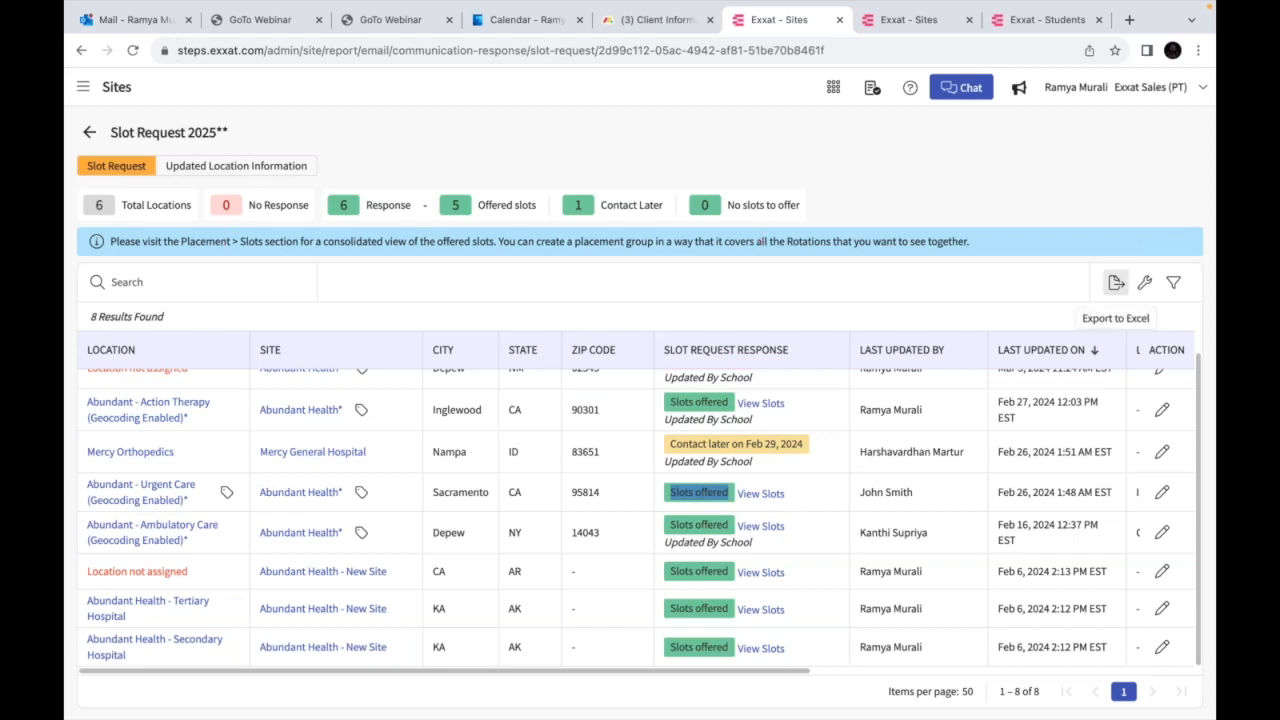
Try moving the Location column below Slot Request Response in the report's column order, then leave without saving
{"action": "left_click", "coordinate": [1144, 283]}
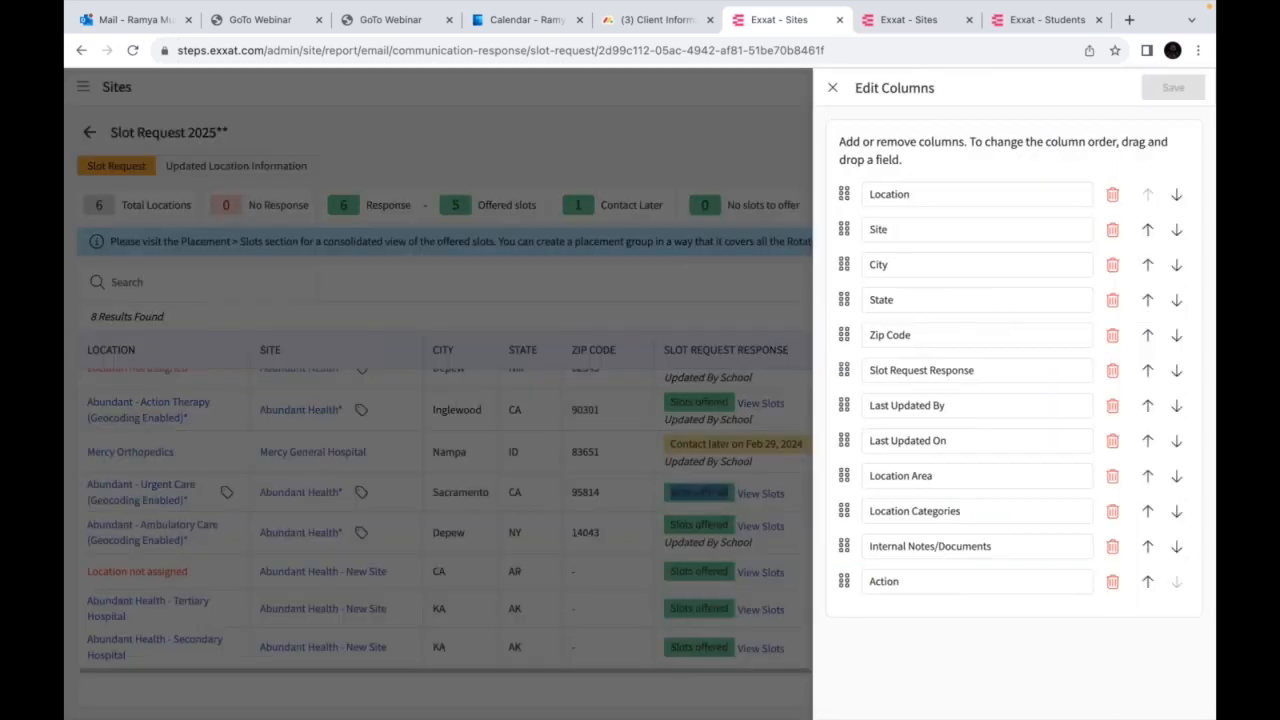
{"action": "left_click_drag", "start_coordinate": [844, 194], "coordinate": [849, 386]}
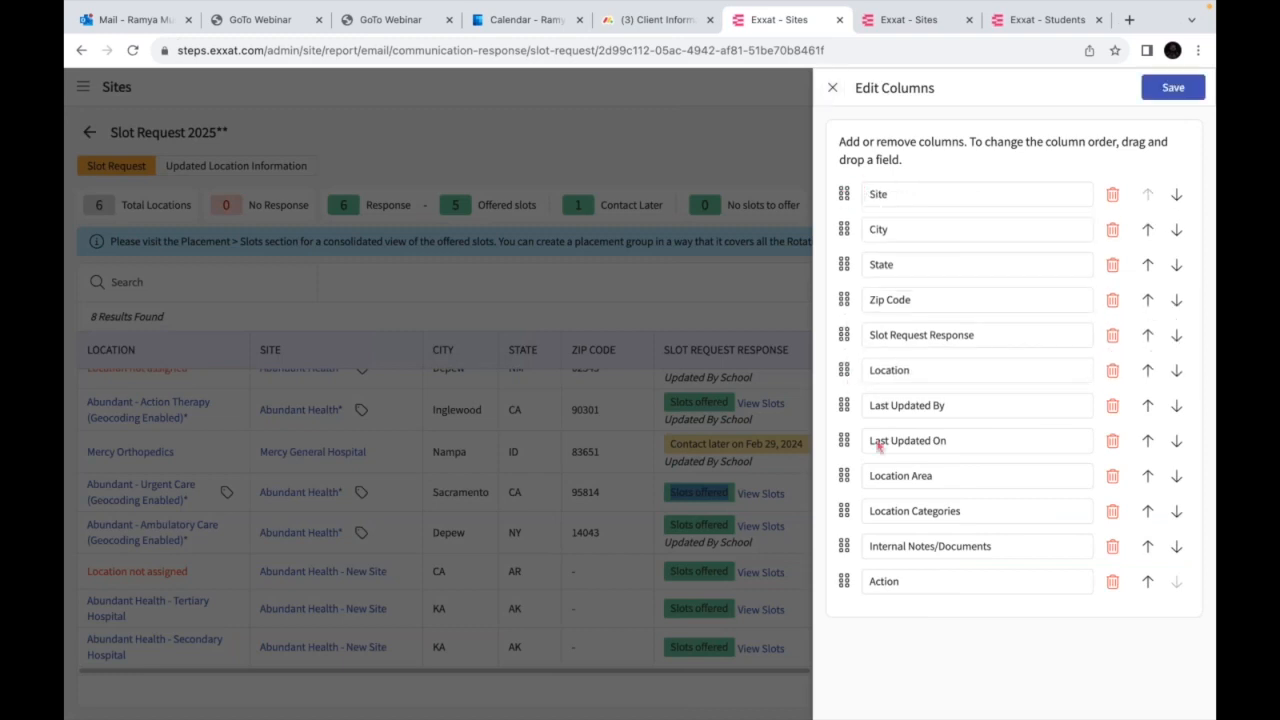
{"action": "left_click", "coordinate": [832, 88]}
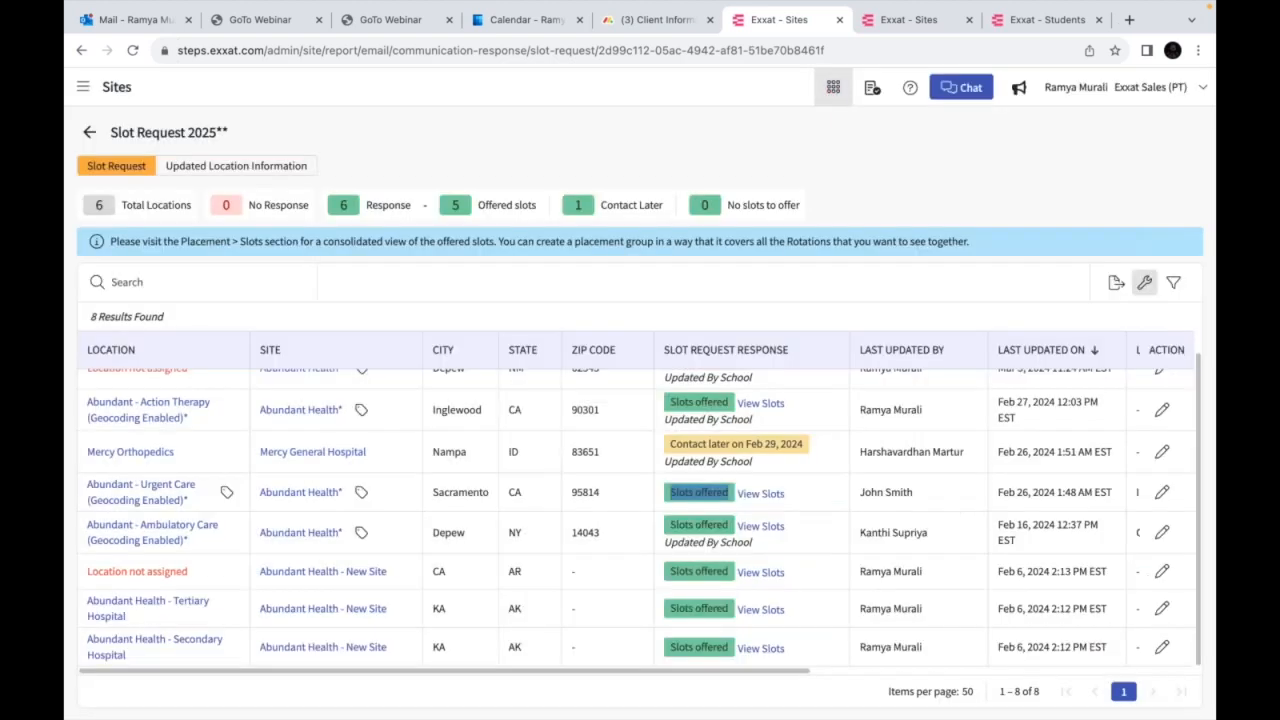
Filter the slot request responses by the No Response response type
{"action": "left_click", "coordinate": [1173, 282]}
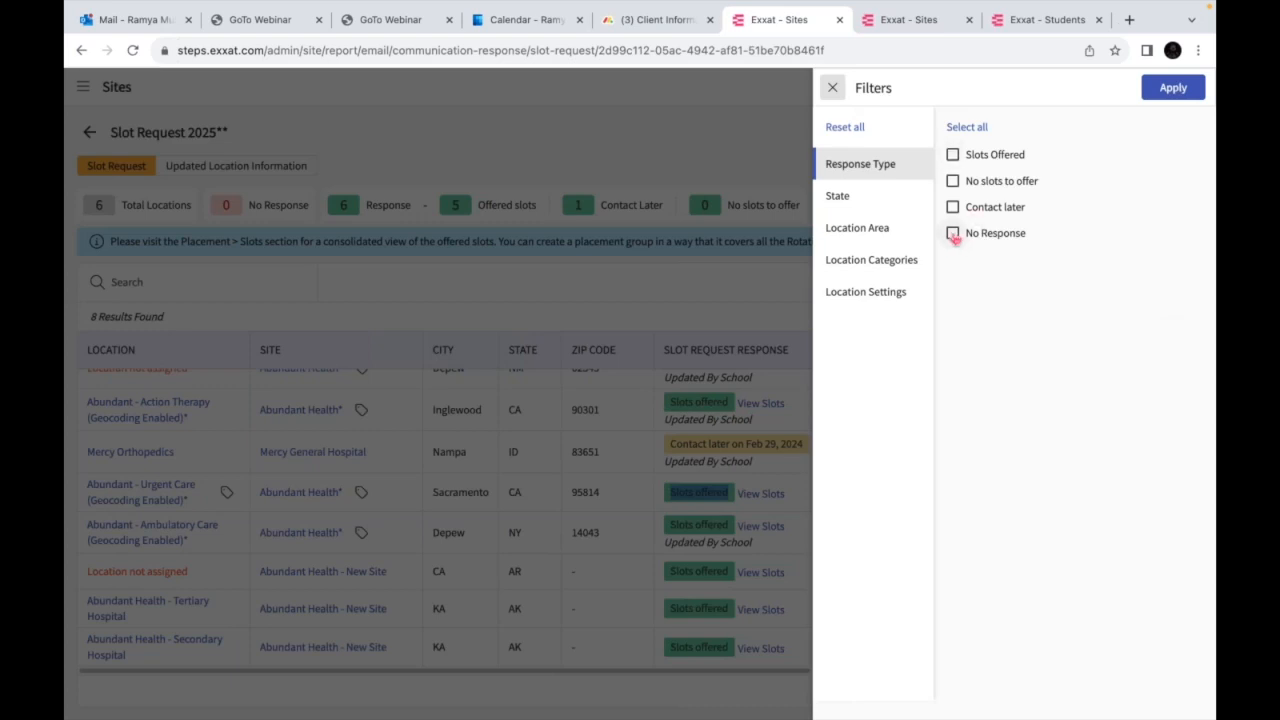
{"action": "left_click", "coordinate": [953, 234]}
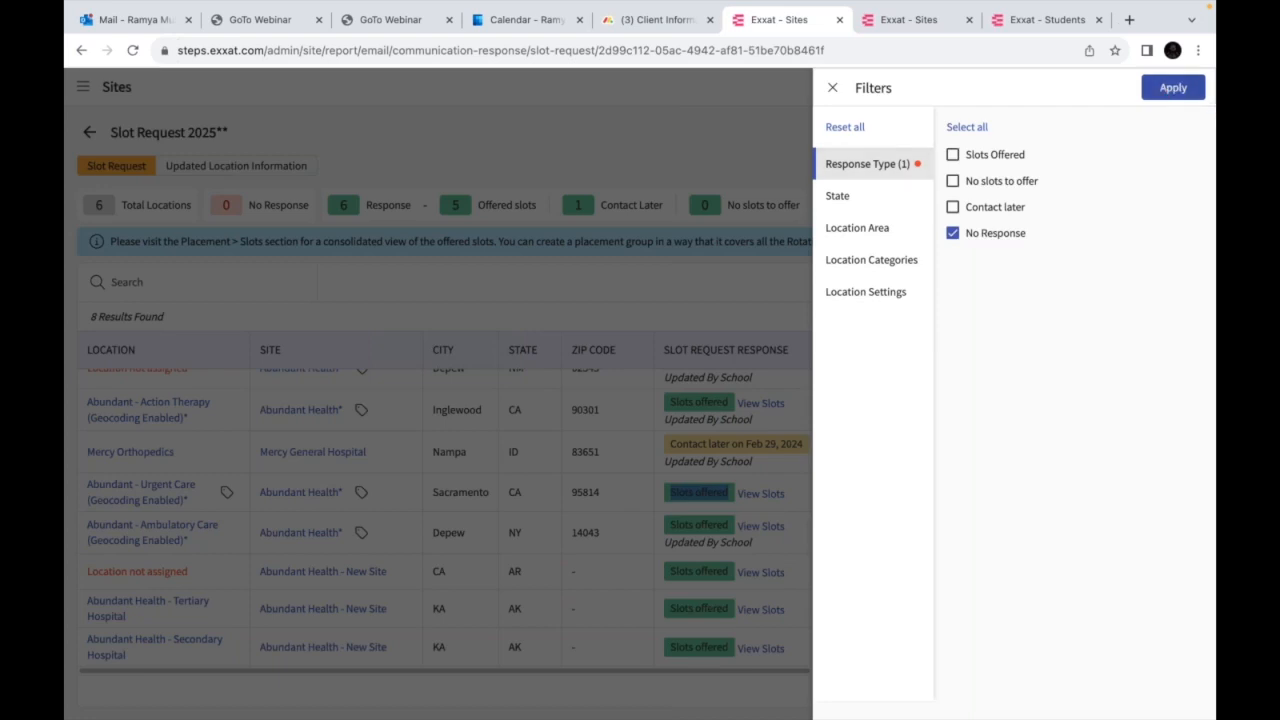
{"action": "left_click", "coordinate": [1173, 87]}
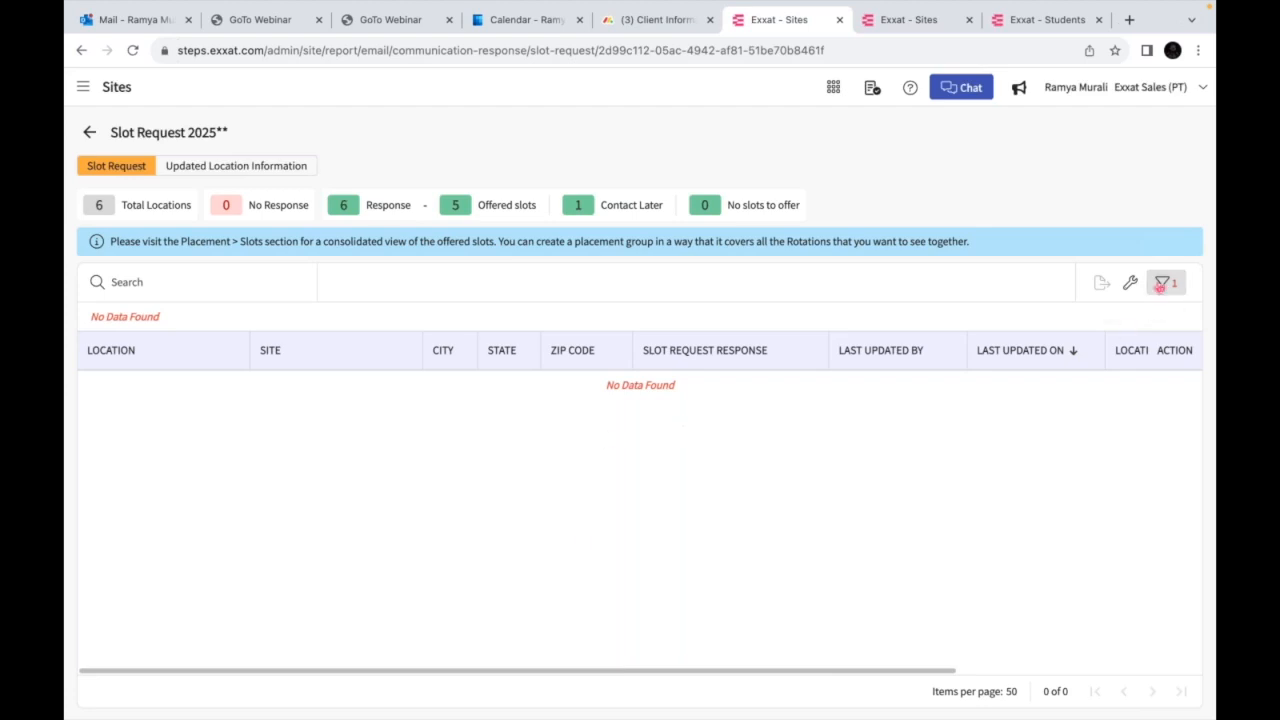
Examine the filter options for state, location area, location categories and location settings, then leave the filters as they are
{"action": "left_click", "coordinate": [1160, 285]}
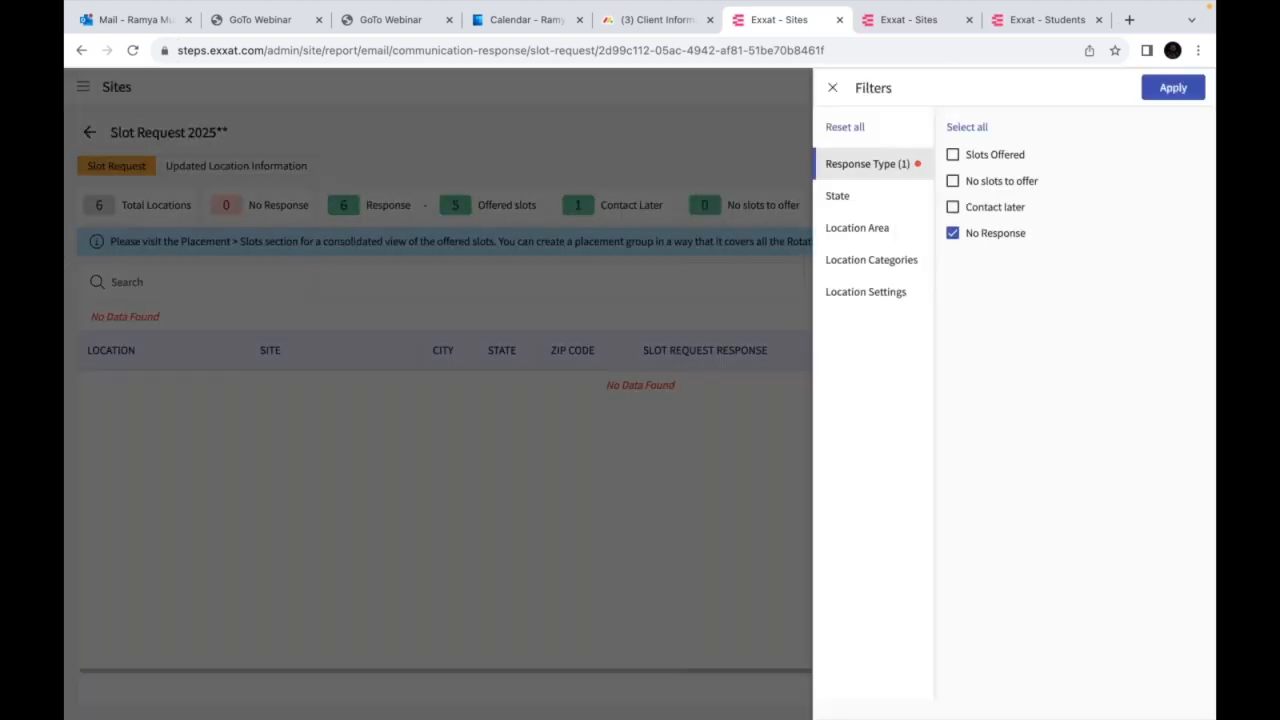
{"action": "left_click", "coordinate": [836, 199]}
{"action": "left_click", "coordinate": [855, 229]}
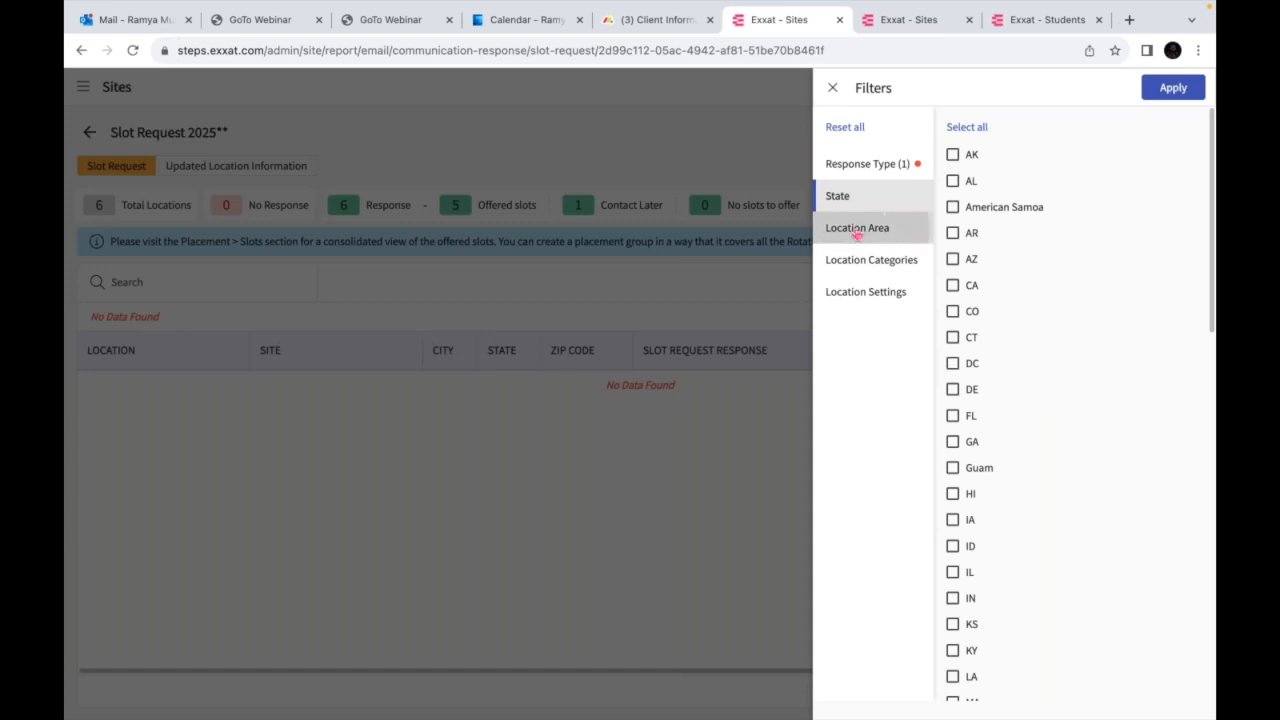
{"action": "left_click", "coordinate": [871, 267]}
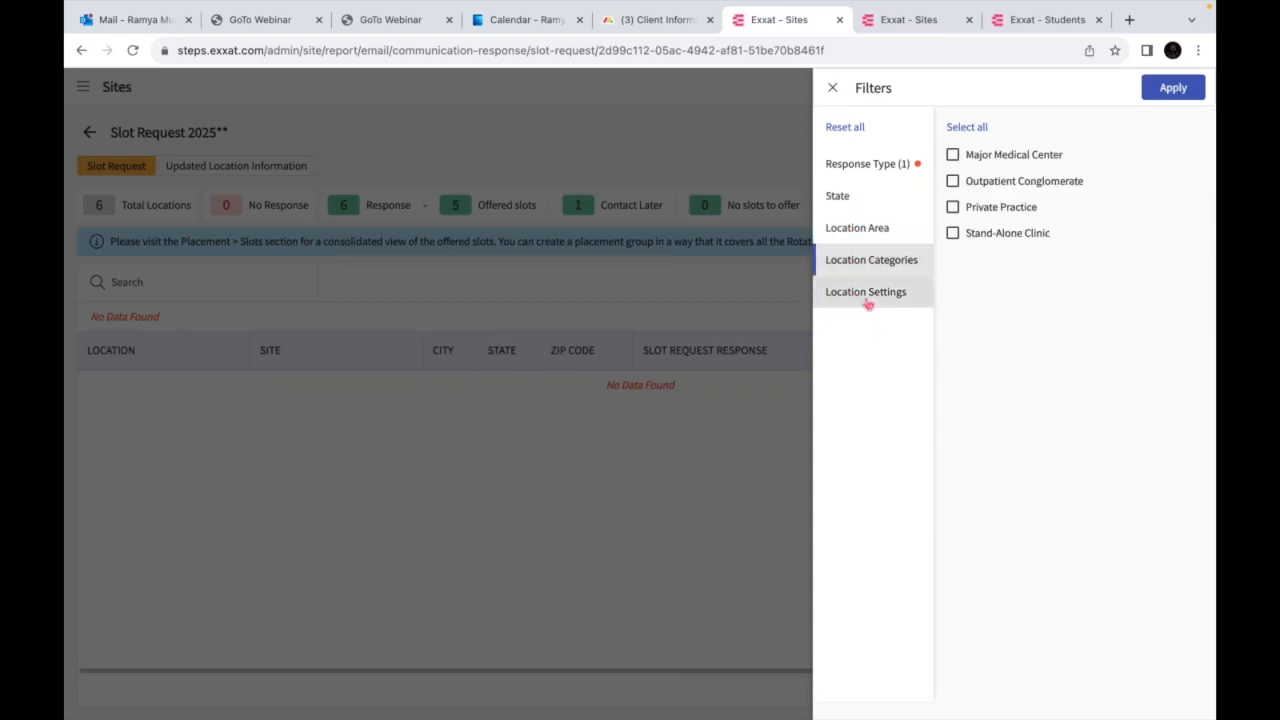
{"action": "left_click", "coordinate": [869, 296]}
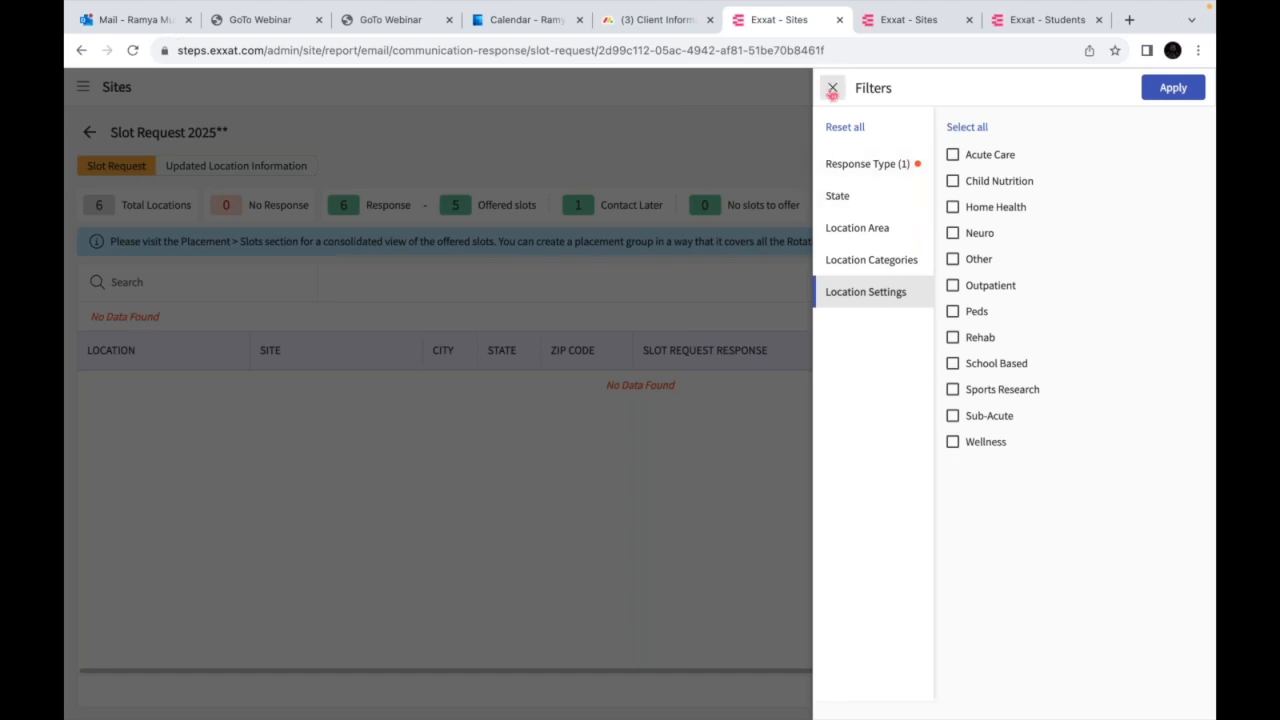
{"action": "left_click", "coordinate": [832, 87]}
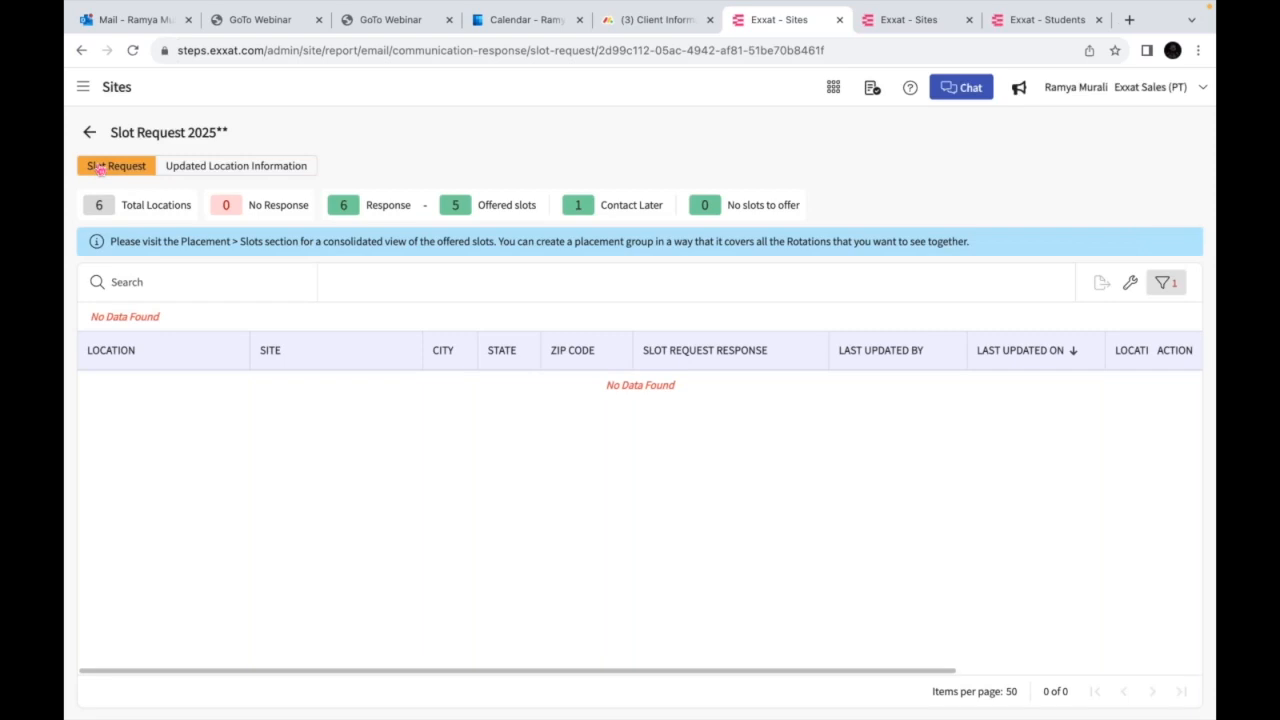
View the updated location information and read the update submitted for Abundant - Action Therapy
{"action": "left_click", "coordinate": [236, 168]}
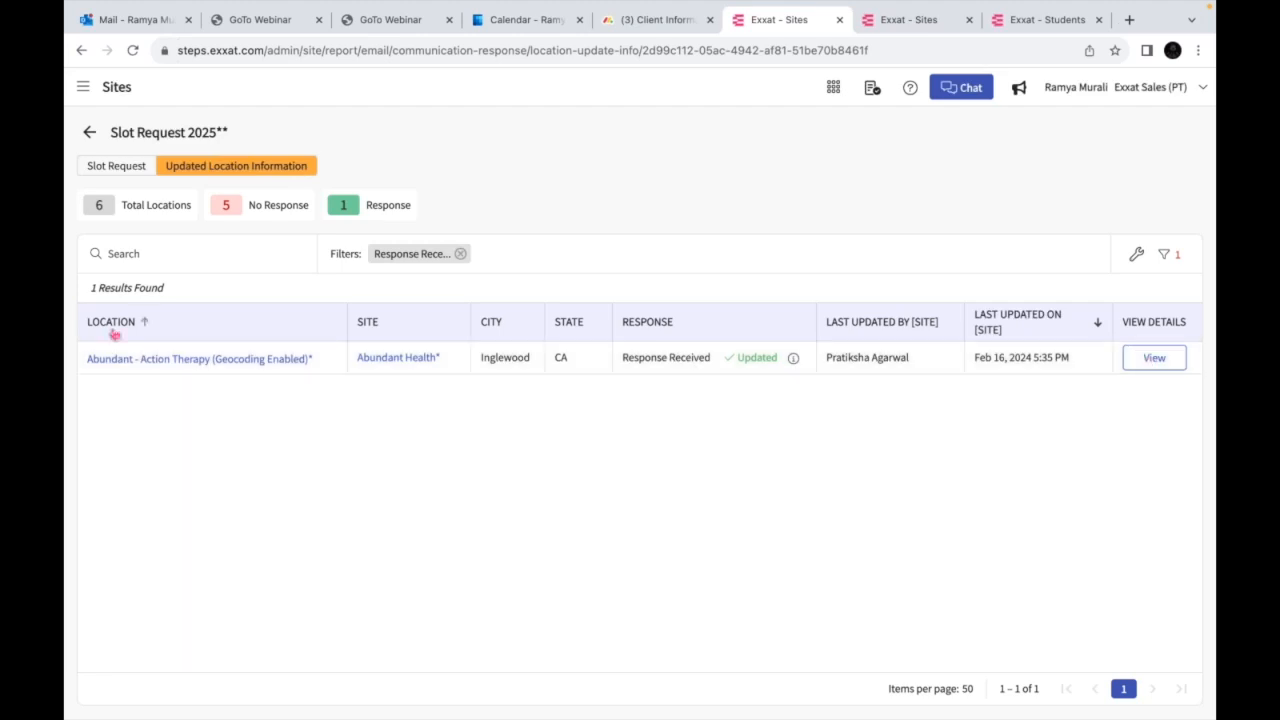
{"action": "left_click", "coordinate": [1154, 357]}
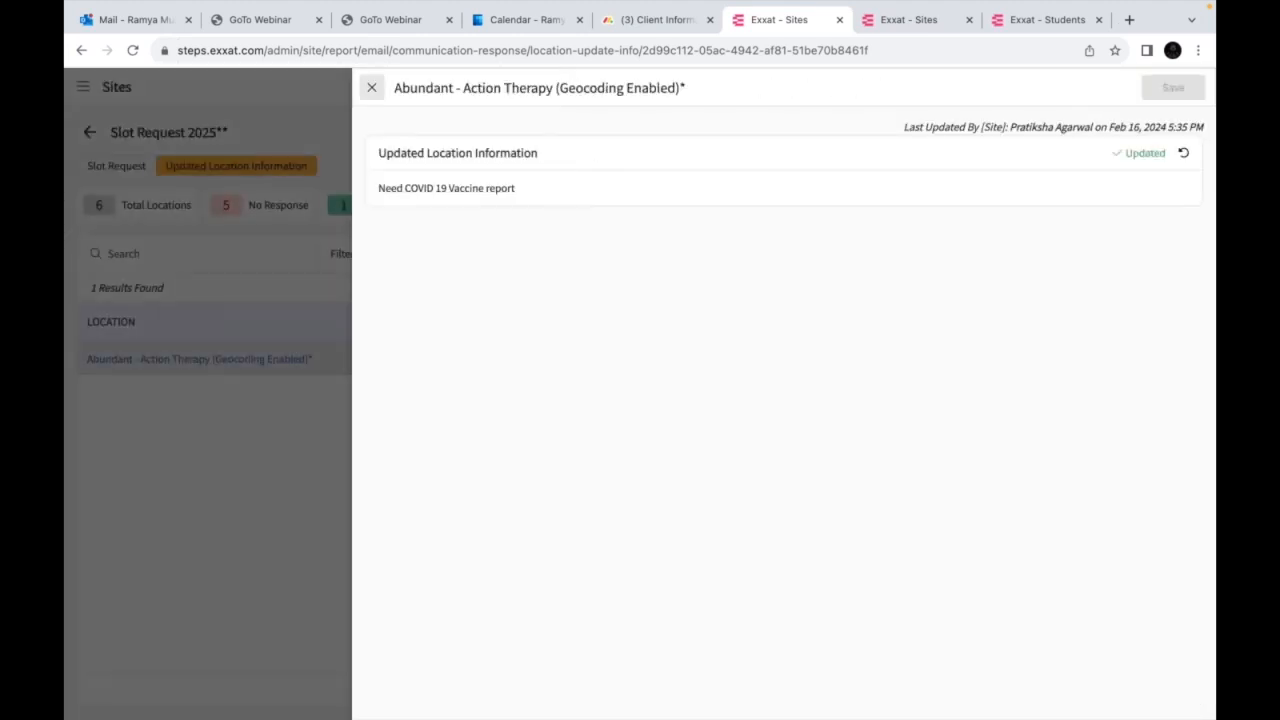
{"action": "left_click_drag", "start_coordinate": [384, 192], "coordinate": [517, 200]}
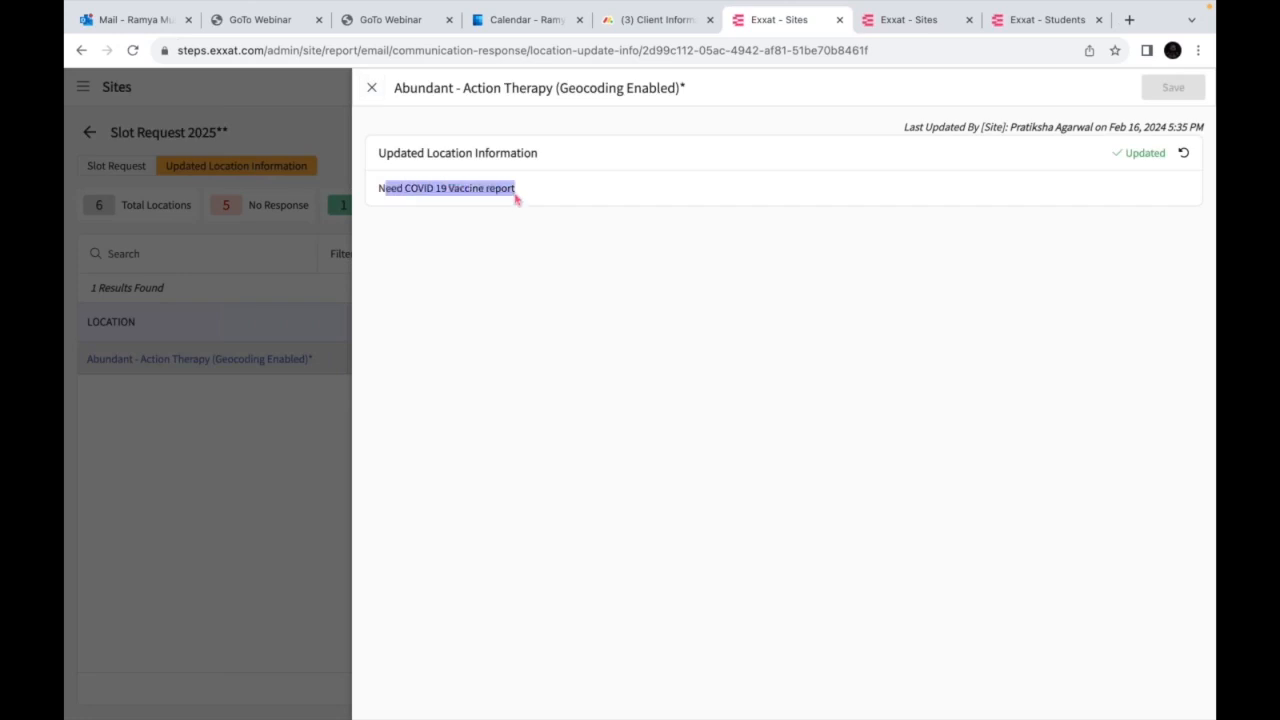
{"action": "triple_click", "coordinate": [460, 190]}
{"action": "left_click", "coordinate": [371, 88]}
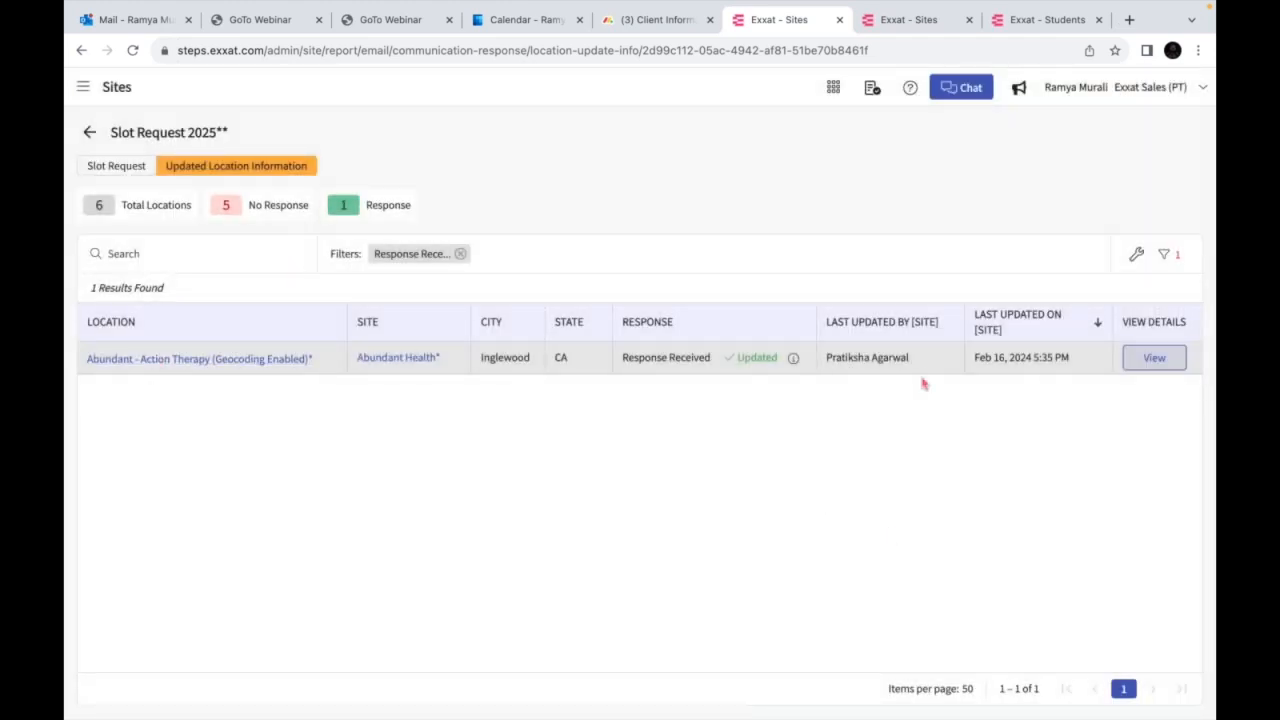
Revert the Updated status of Abundant - Action Therapy's location information, mark it as updated again, and save
{"action": "left_click", "coordinate": [1155, 358]}
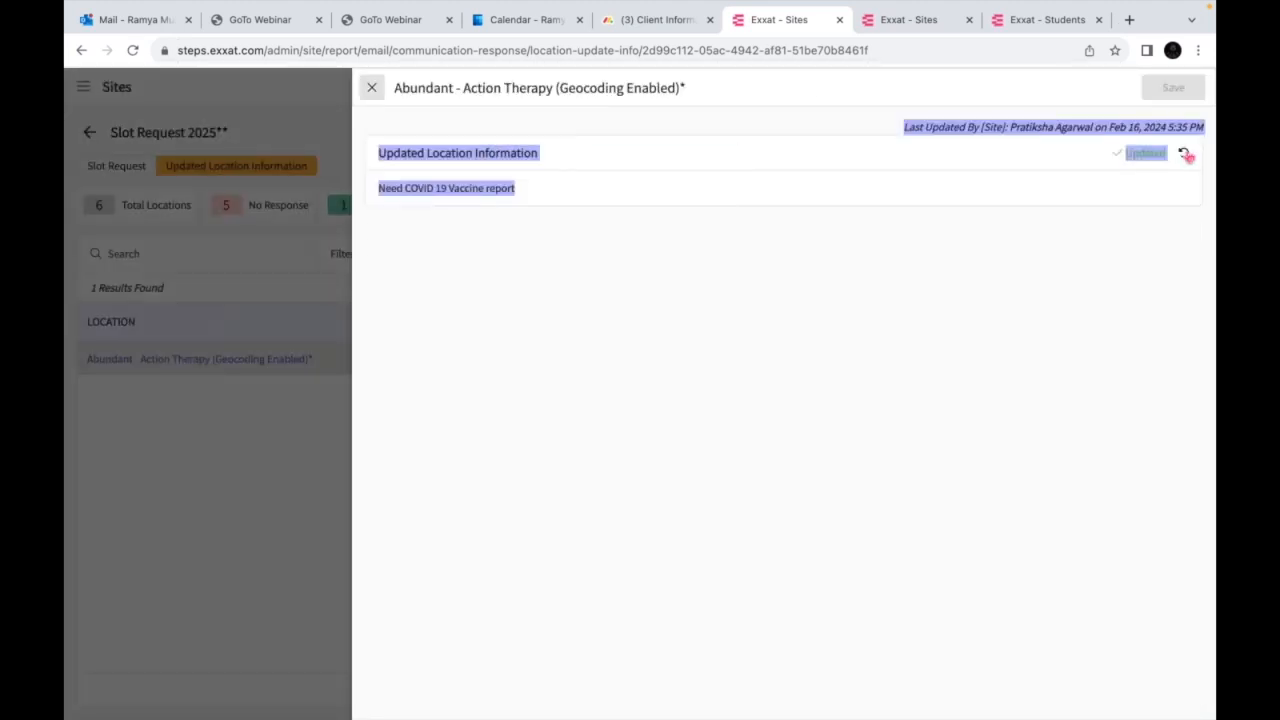
{"action": "left_click", "coordinate": [1185, 154]}
{"action": "left_click", "coordinate": [1143, 160]}
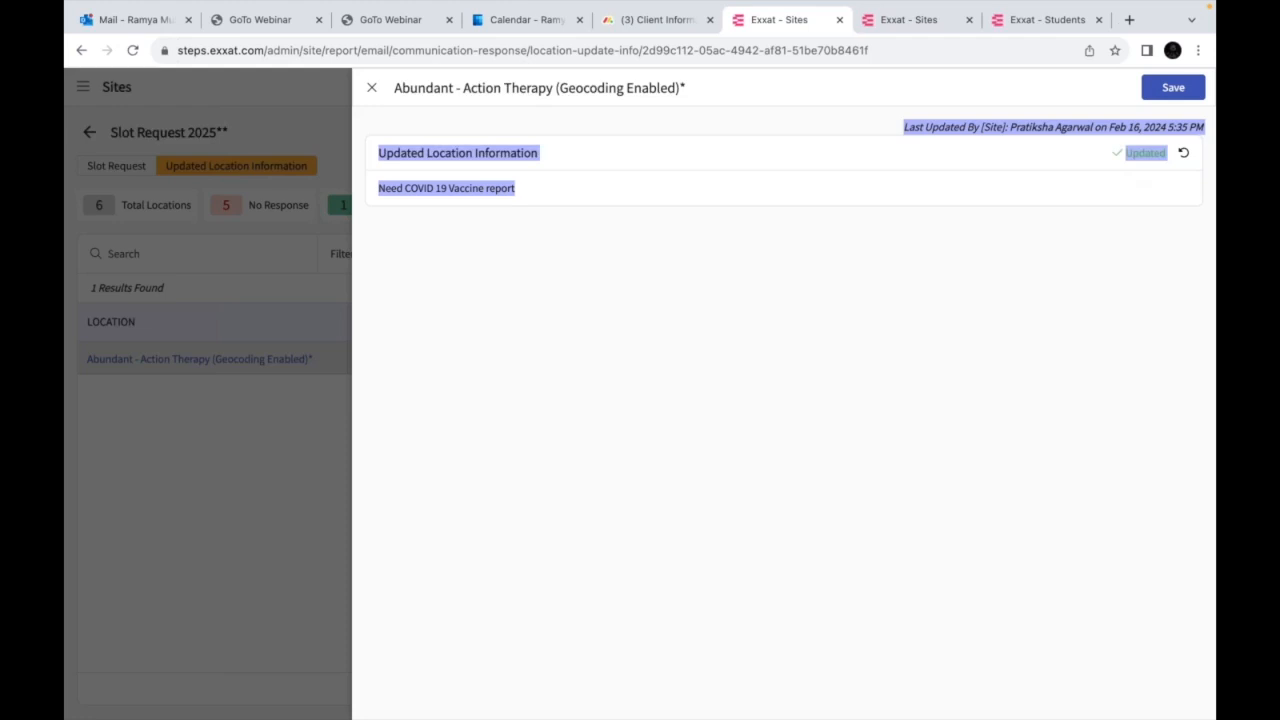
{"action": "left_click", "coordinate": [1181, 96]}
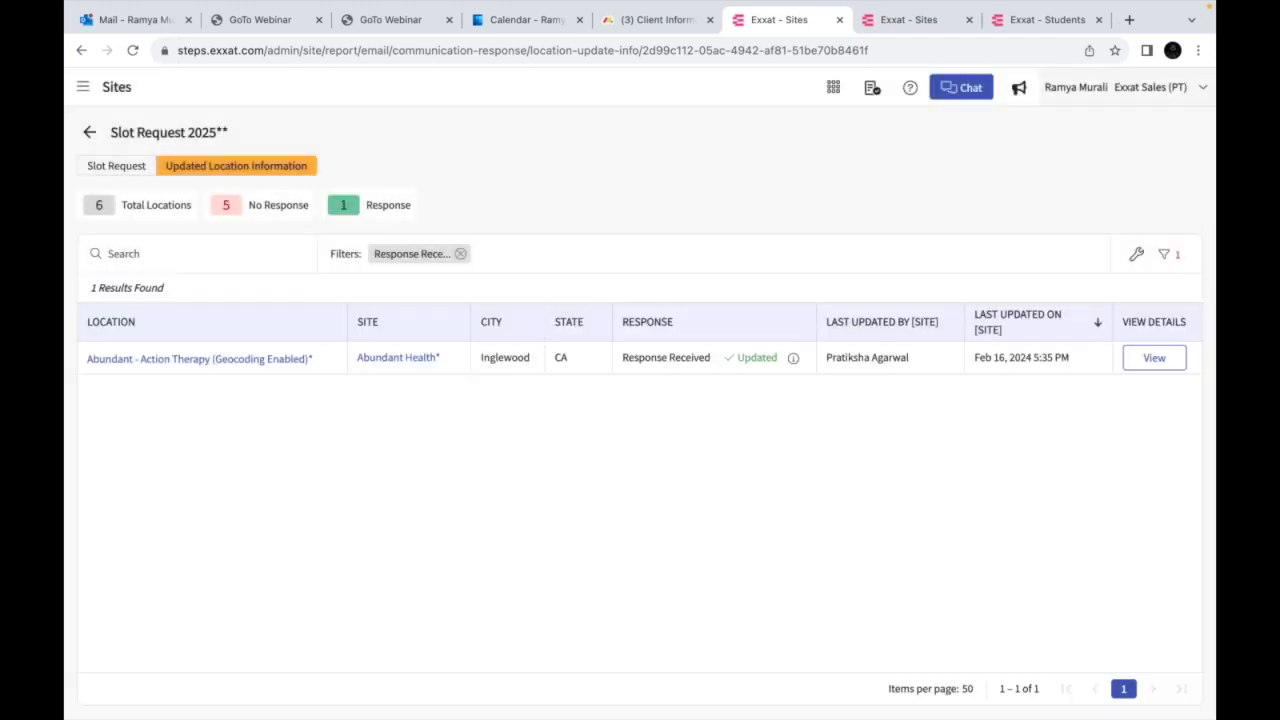
Return to the communication list, reopen the Slot Request 2025** response report, and look at its filter options
{"action": "left_click", "coordinate": [89, 133]}
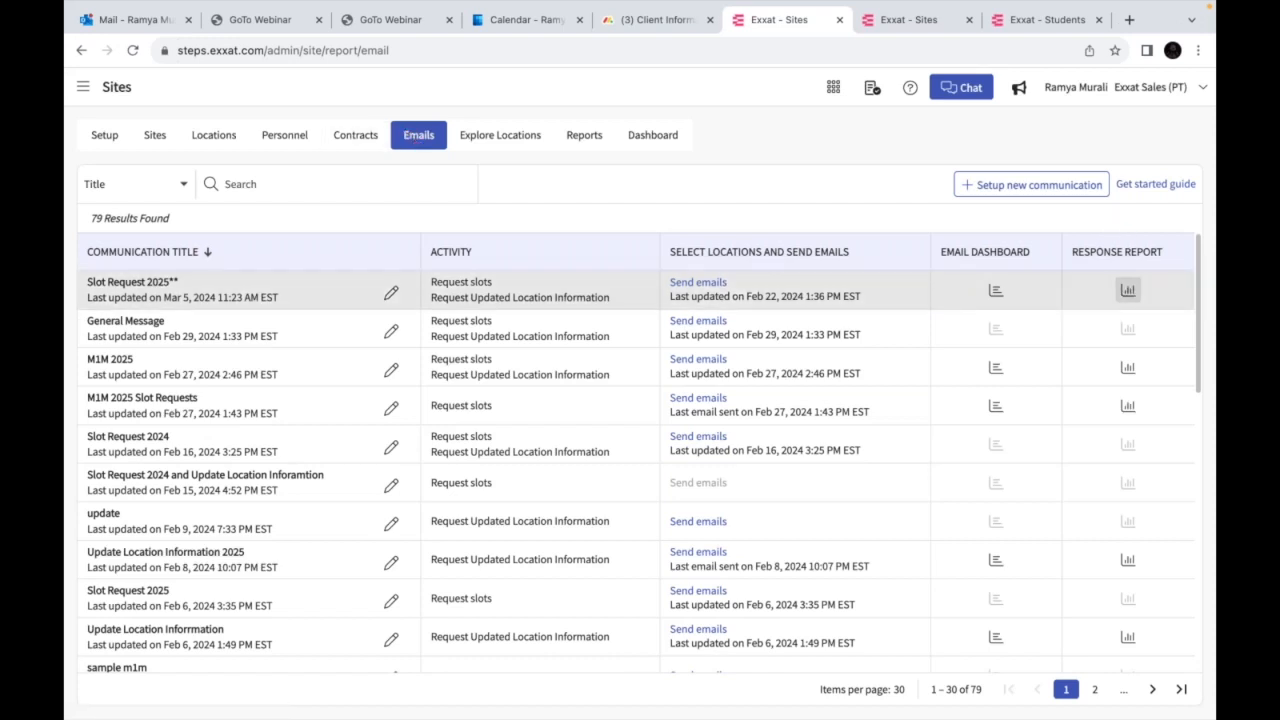
{"action": "left_click", "coordinate": [1128, 290]}
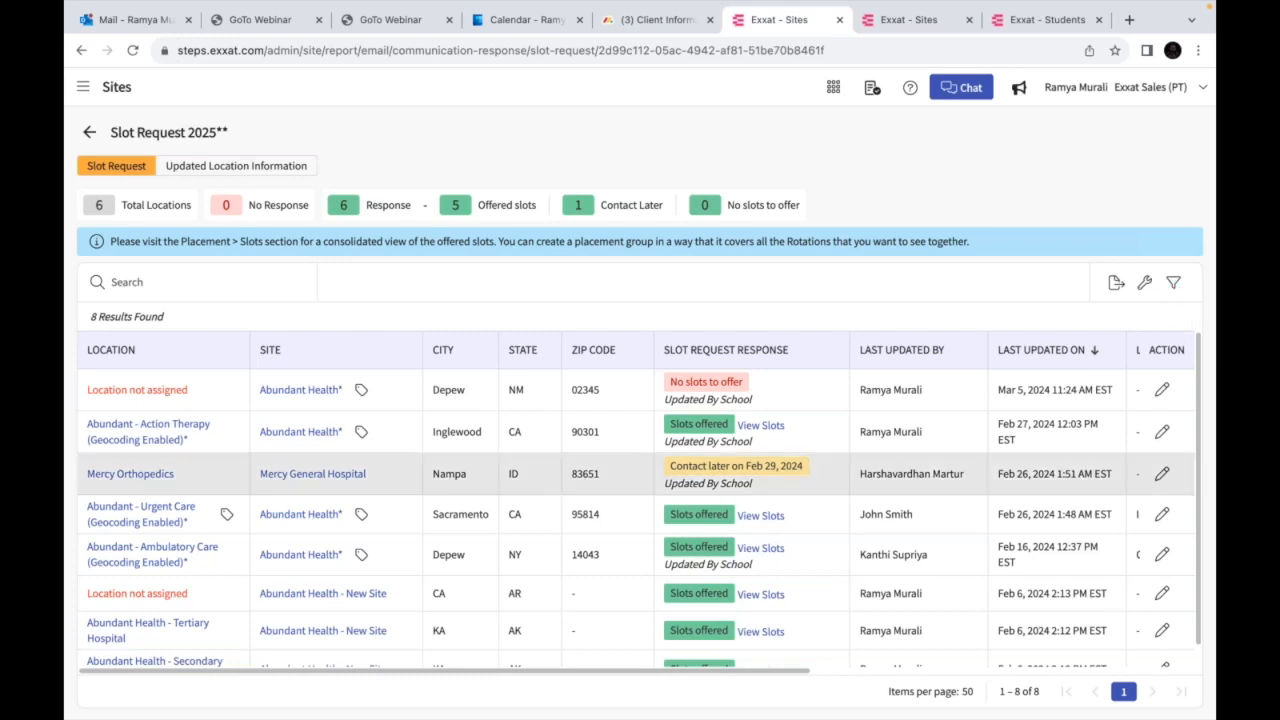
{"action": "left_click", "coordinate": [1173, 283]}
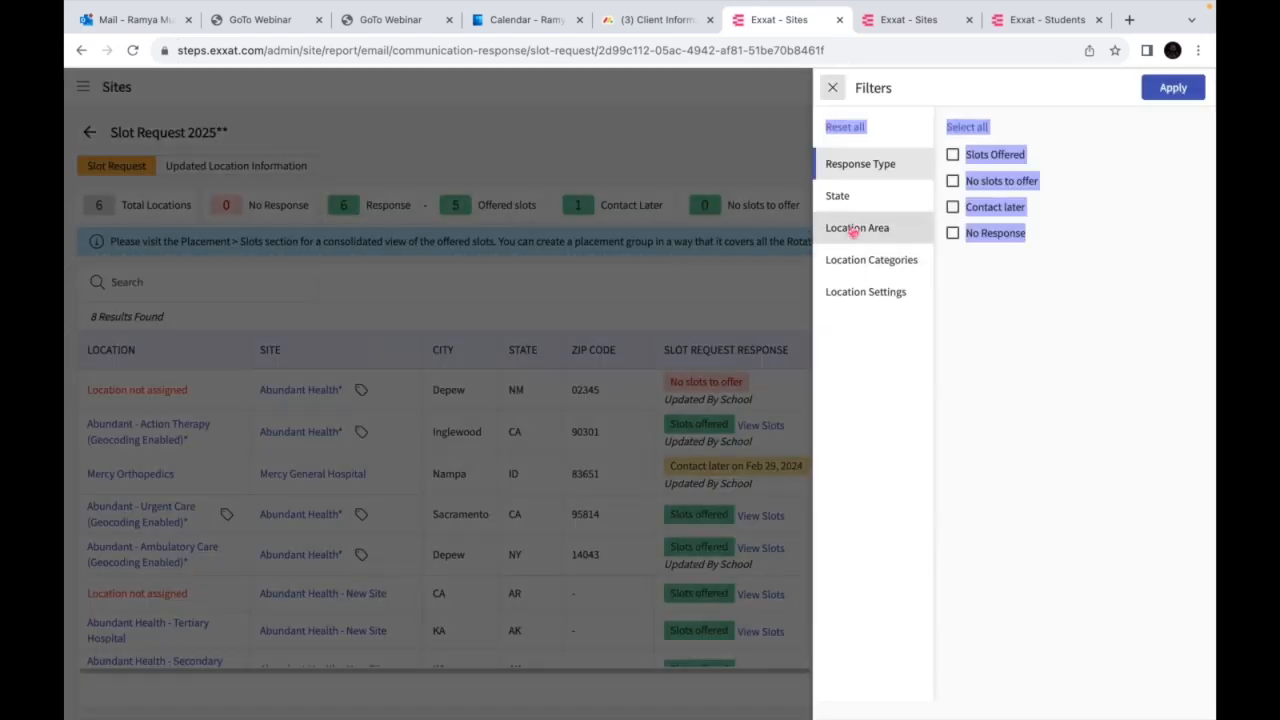
{"action": "left_click", "coordinate": [831, 89]}
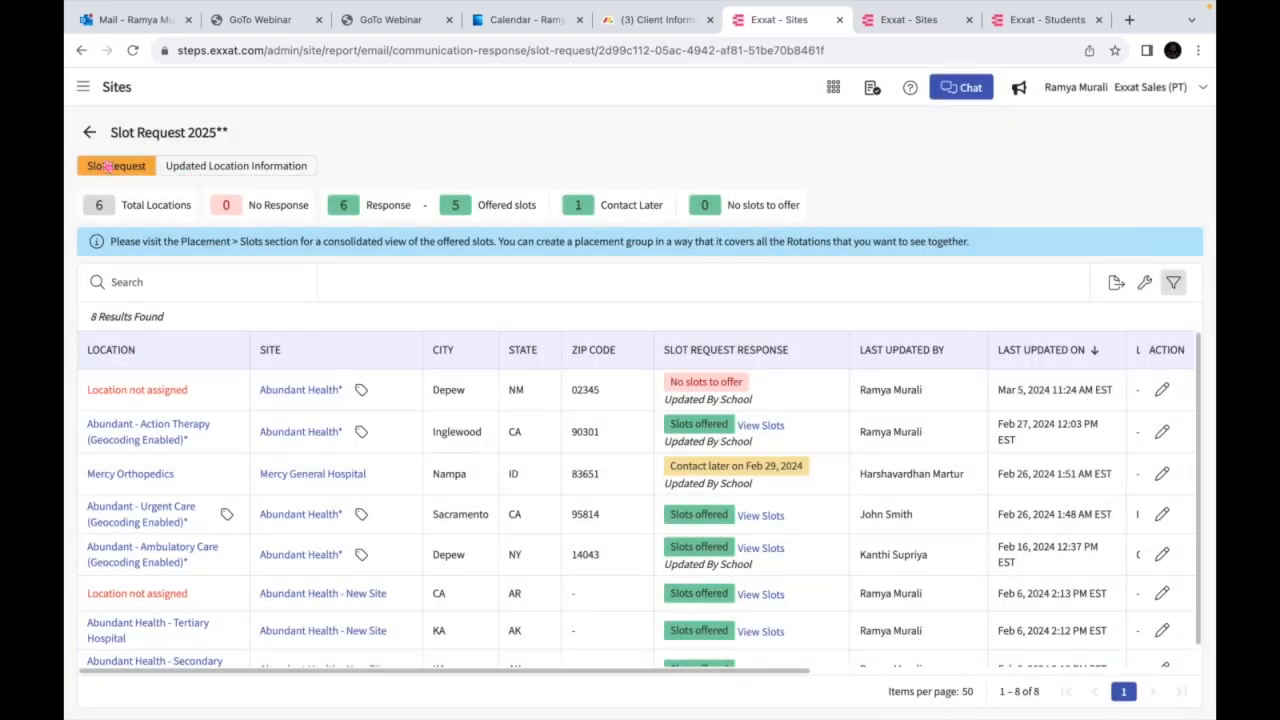
View the updated location information, then return to the slot request responses and check the Mercy Orthopedics response
{"action": "left_click", "coordinate": [236, 165]}
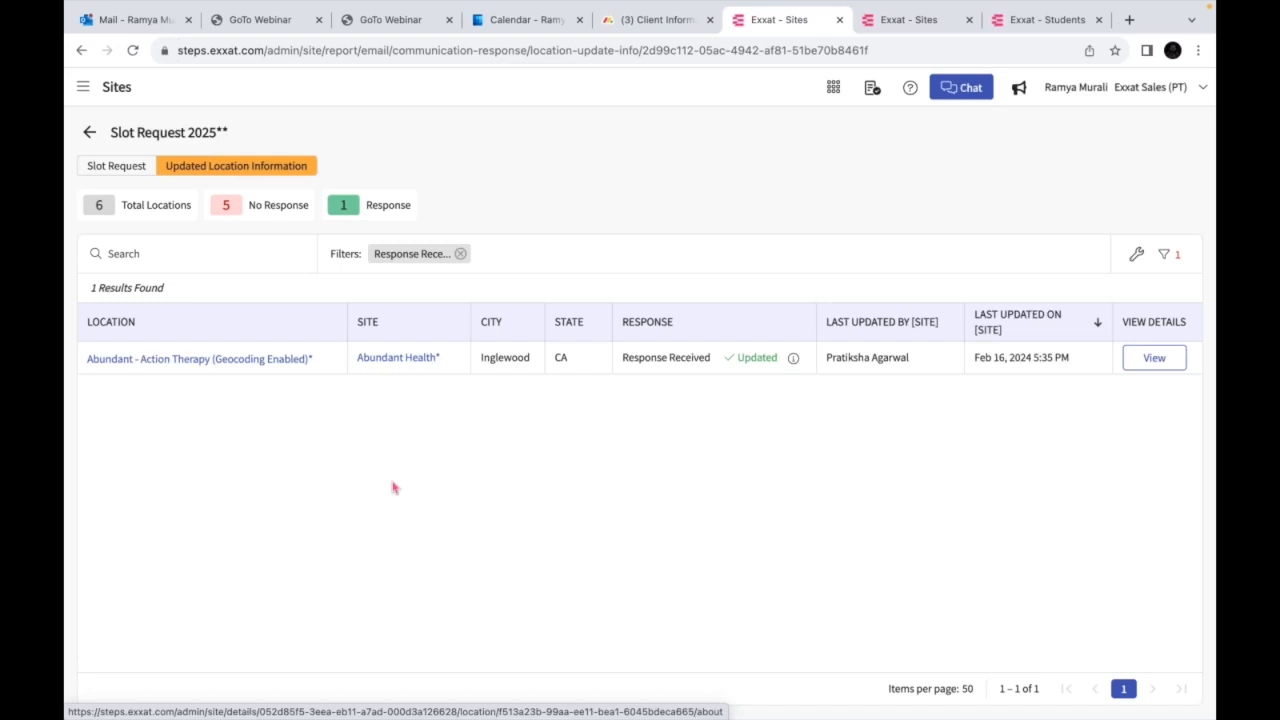
{"action": "key", "text": "super+Tab"}
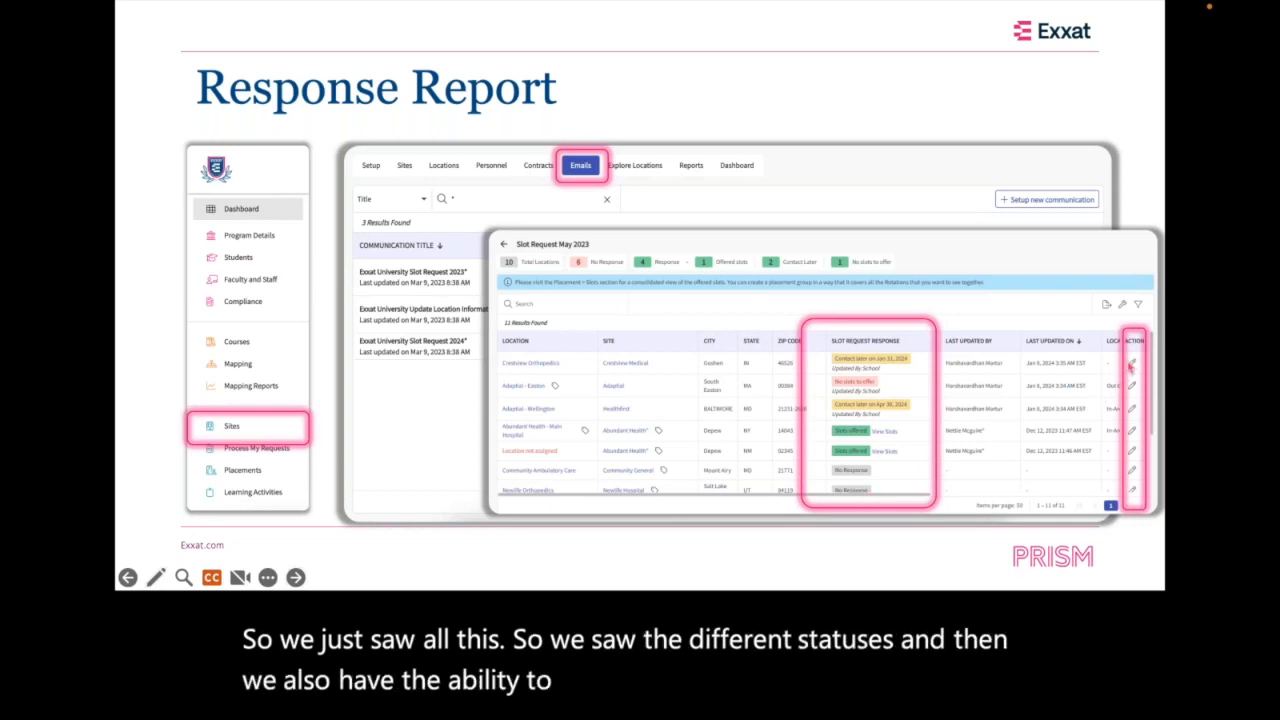
{"action": "key", "text": "super+Tab"}
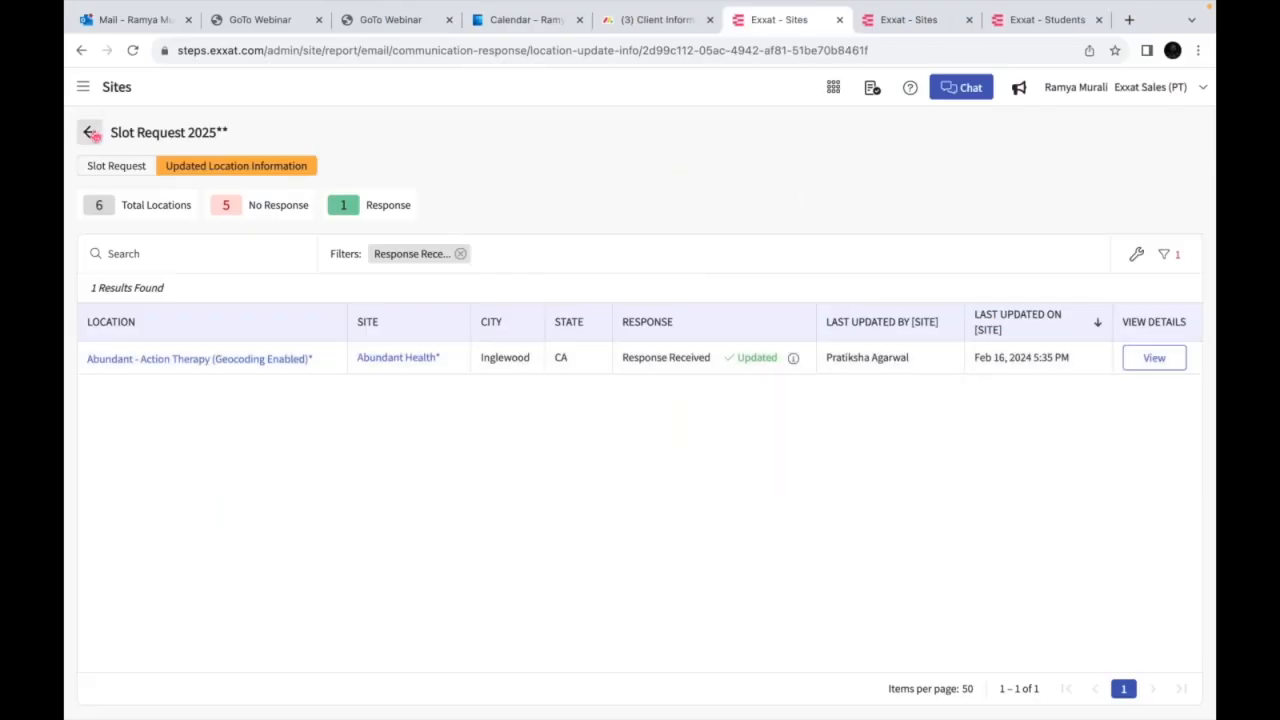
{"action": "left_click", "coordinate": [110, 168]}
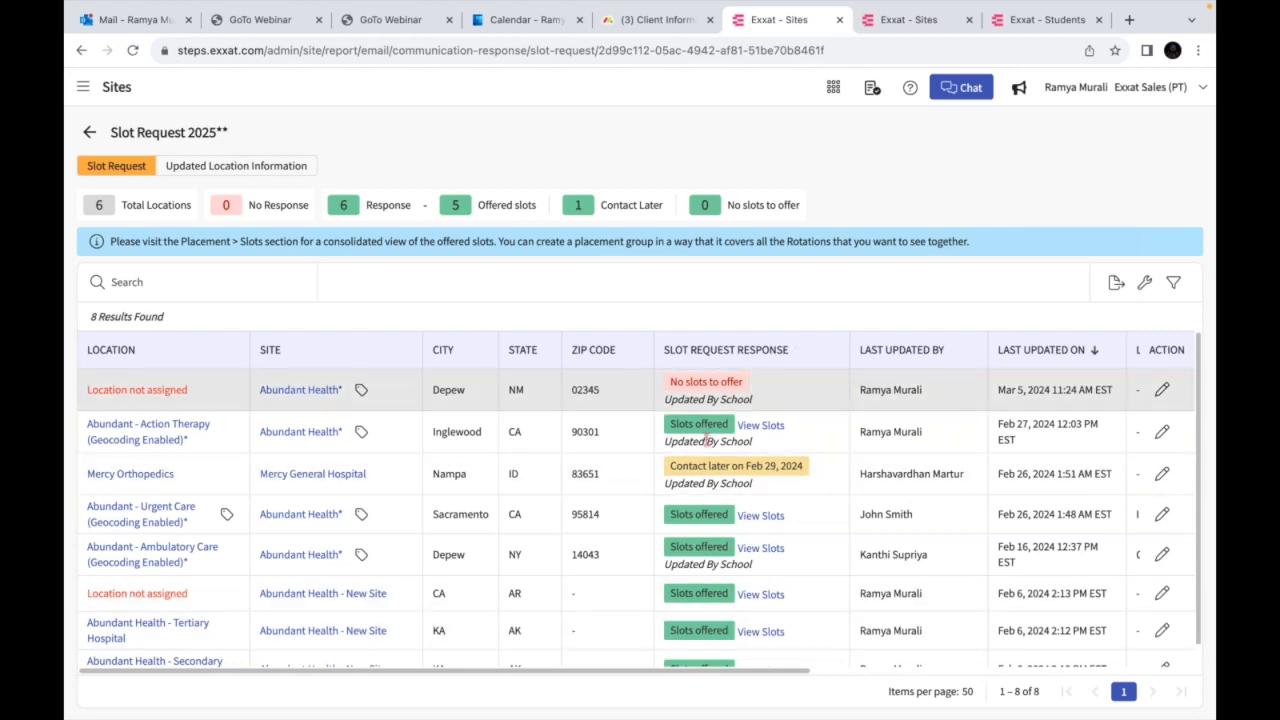
{"action": "left_click_drag", "start_coordinate": [672, 466], "coordinate": [800, 481]}
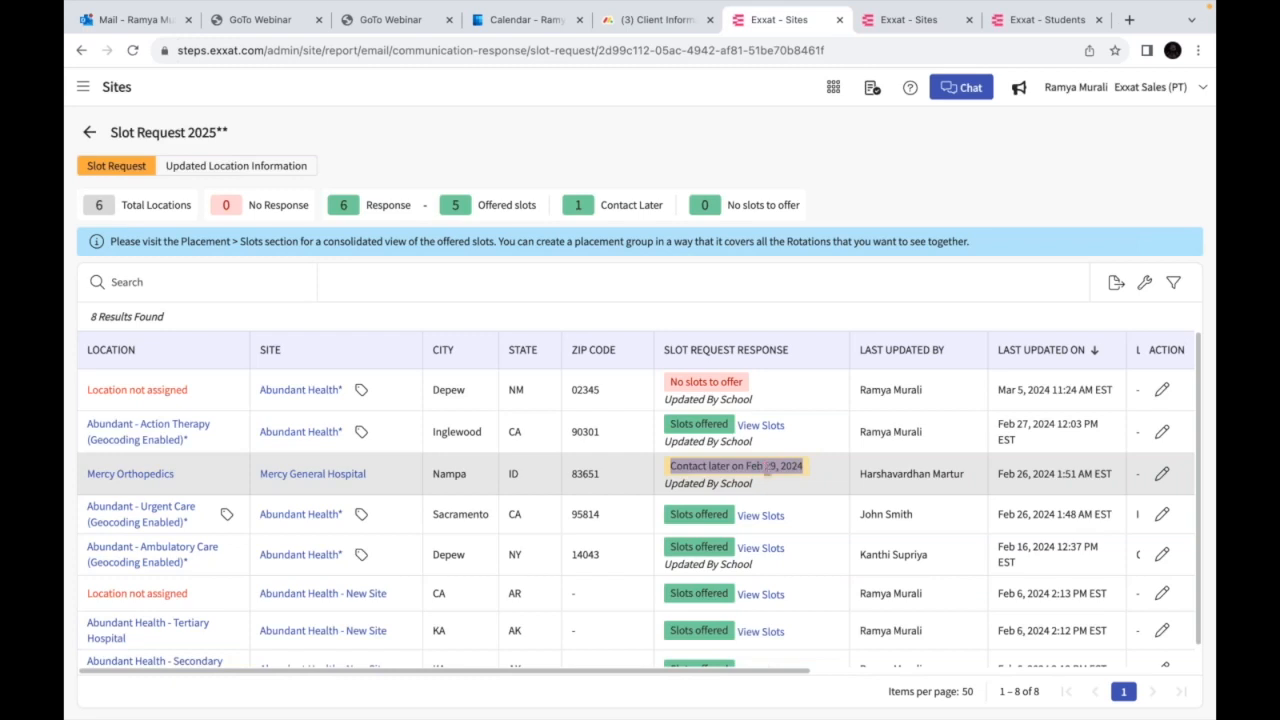
Try changing Mercy Orthopedics' Contact later date to May 29, 2024, then its response to No Slots to offer, and leave without saving
{"action": "left_click", "coordinate": [1162, 473]}
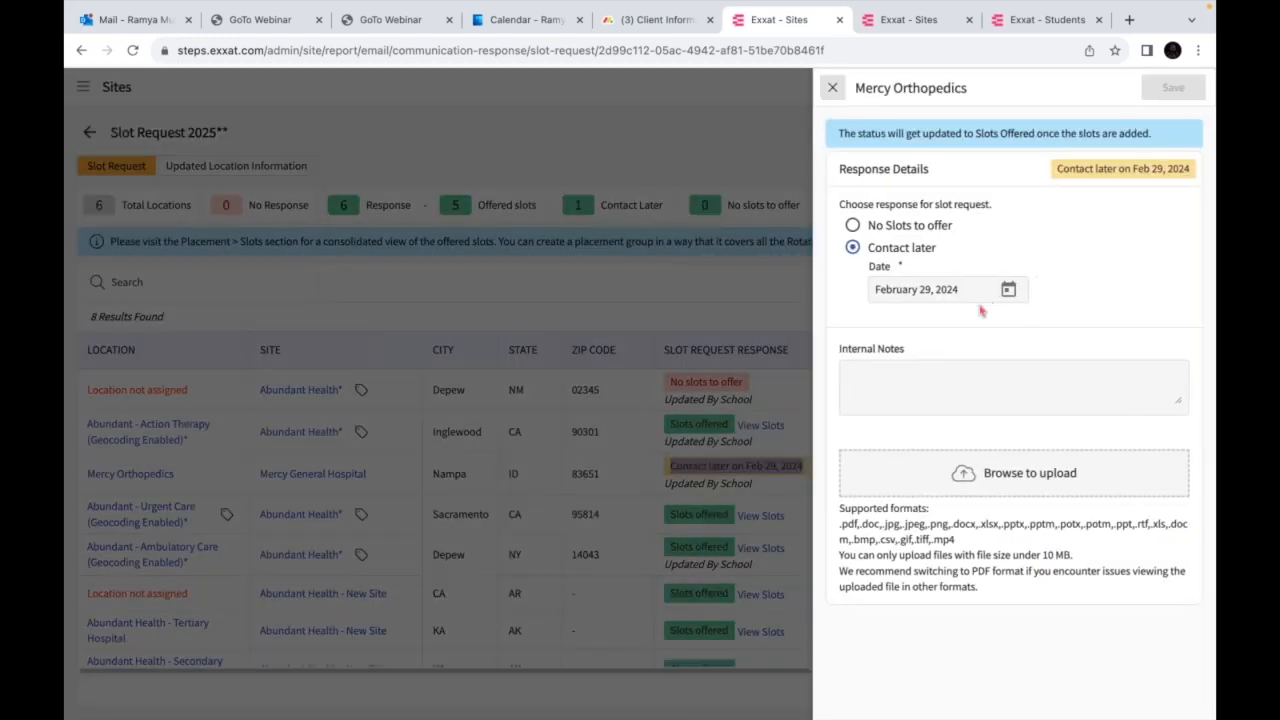
{"action": "left_click", "coordinate": [965, 288]}
{"action": "left_click", "coordinate": [1009, 291]}
{"action": "left_click", "coordinate": [1084, 336]}
{"action": "left_click", "coordinate": [1084, 336]}
{"action": "left_click", "coordinate": [986, 532]}
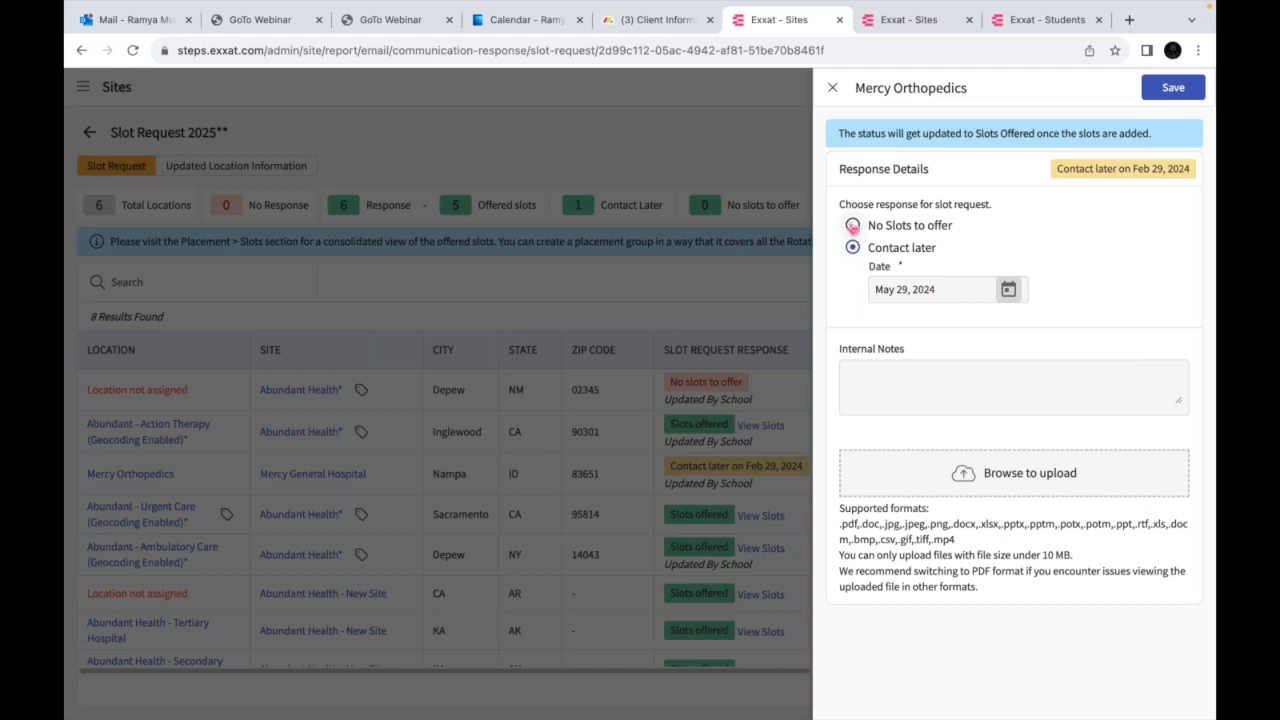
{"action": "left_click", "coordinate": [852, 226]}
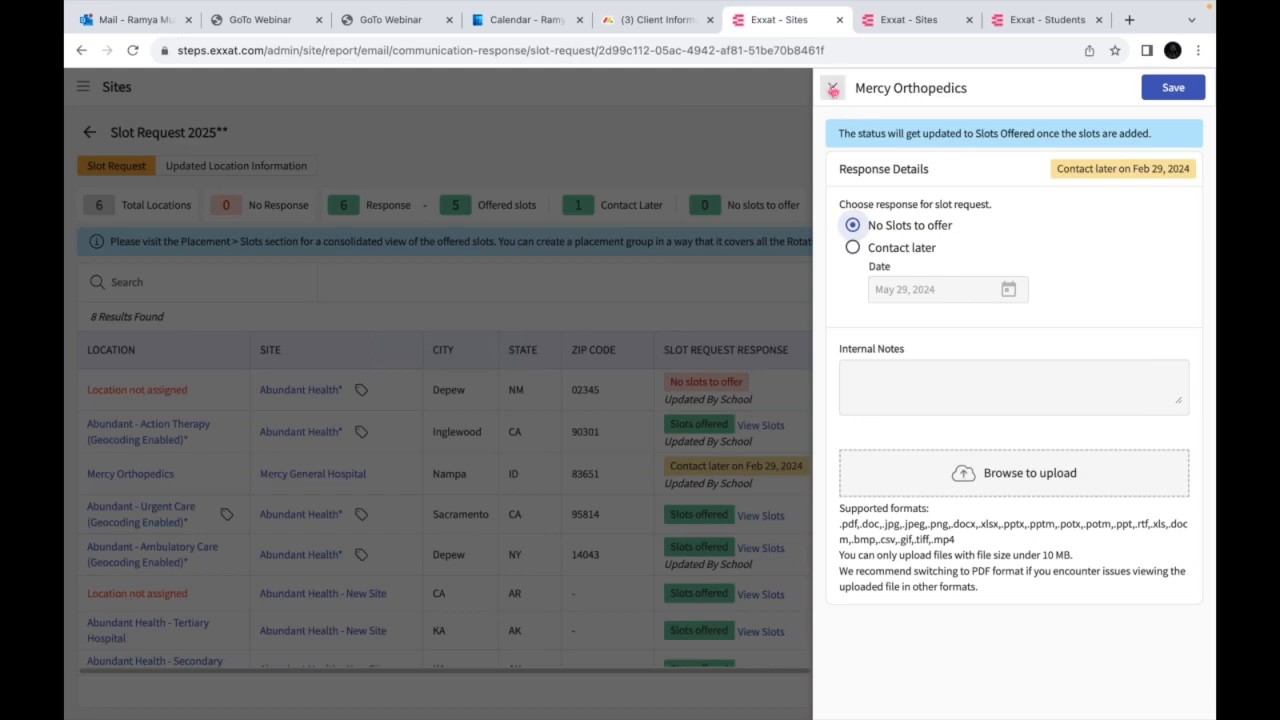
{"action": "left_click", "coordinate": [832, 90]}
{"action": "left_click", "coordinate": [800, 418]}
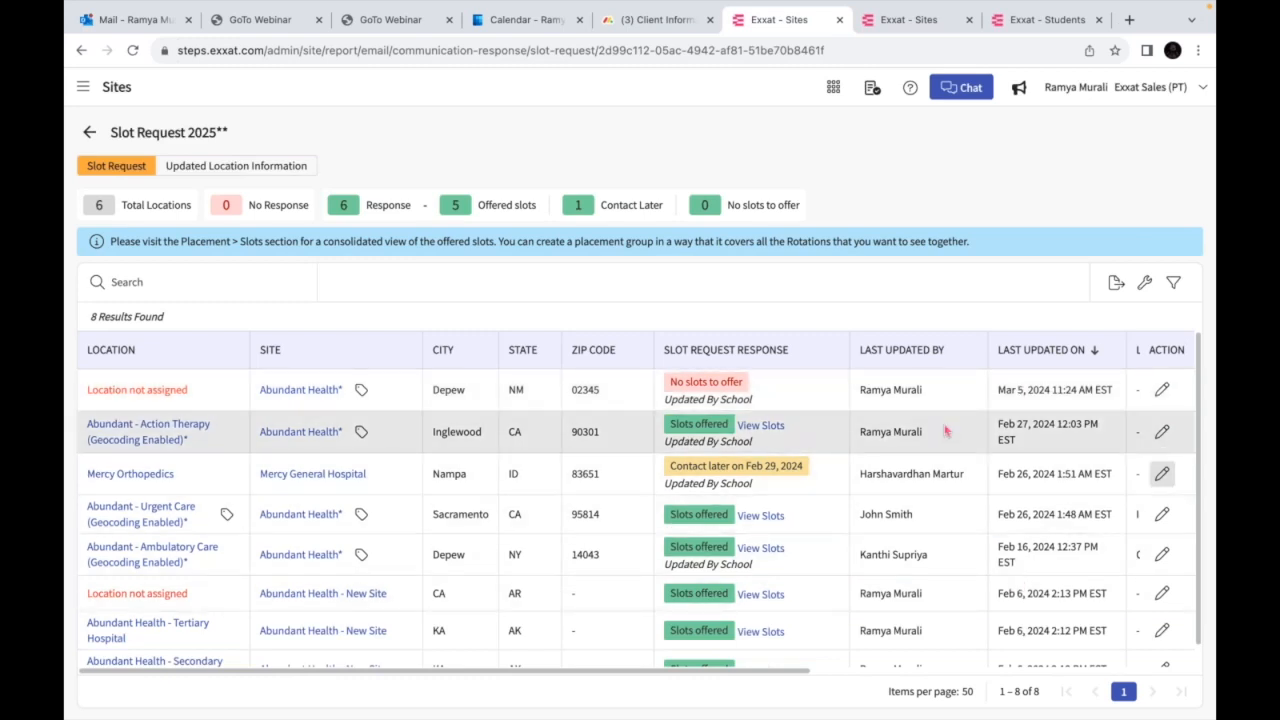
{"action": "key", "text": "super+Tab"}
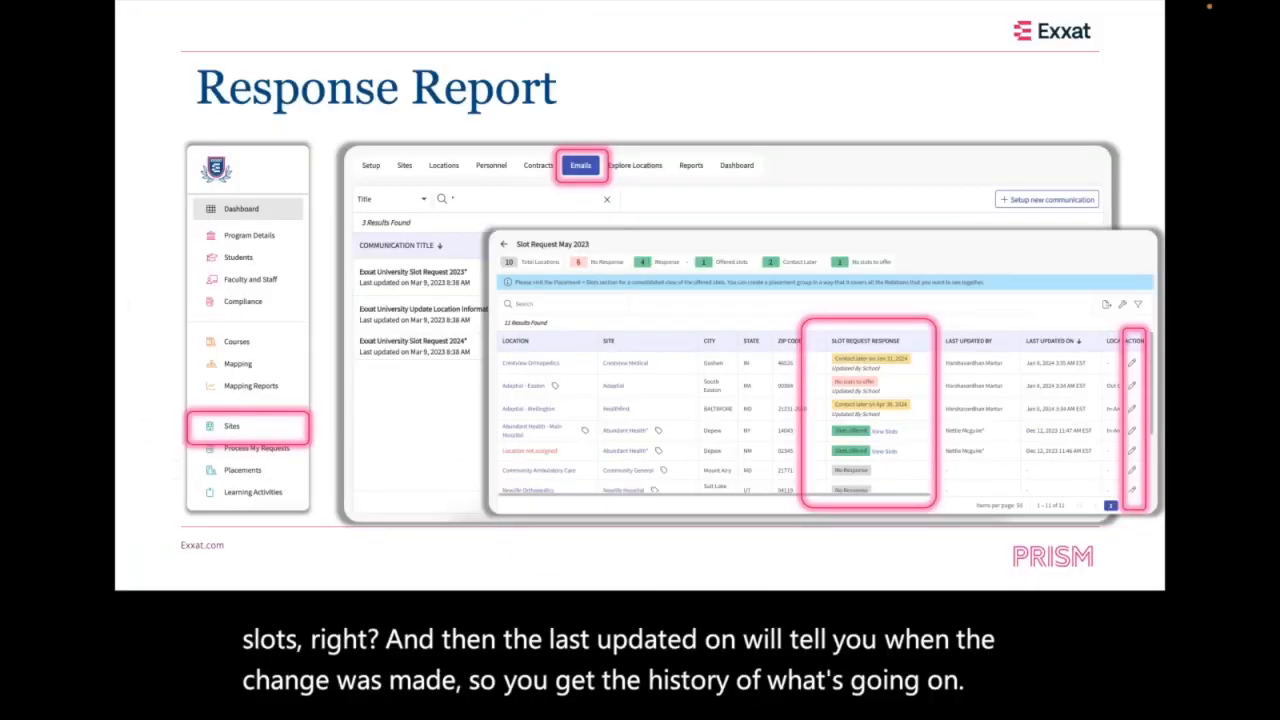
{"action": "key", "text": "Right"}
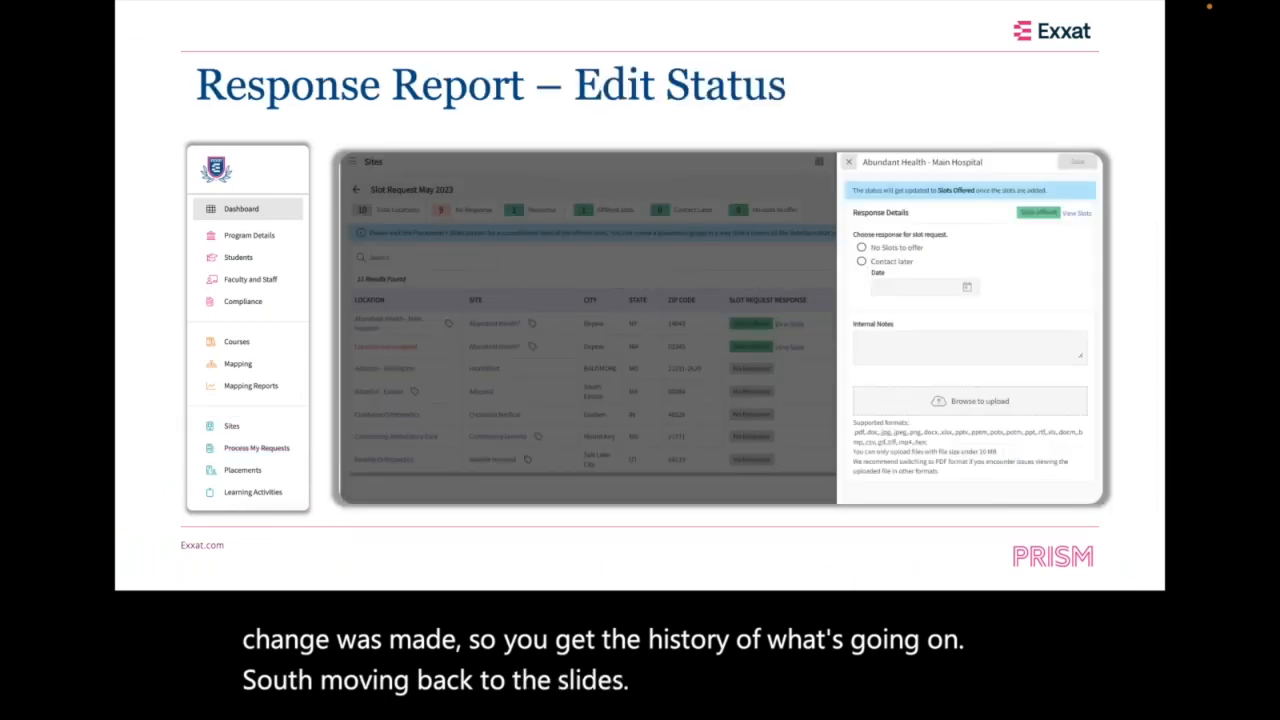
{"action": "key", "text": "Right"}
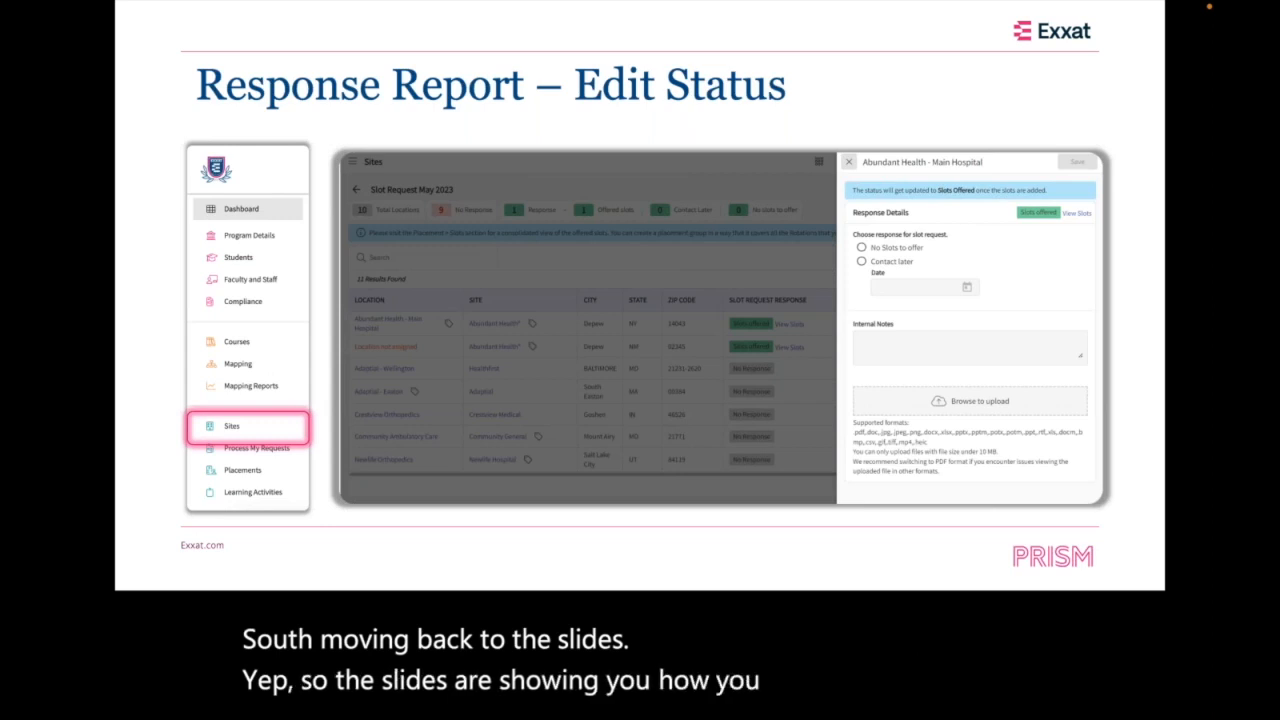
{"action": "key", "text": "Right"}
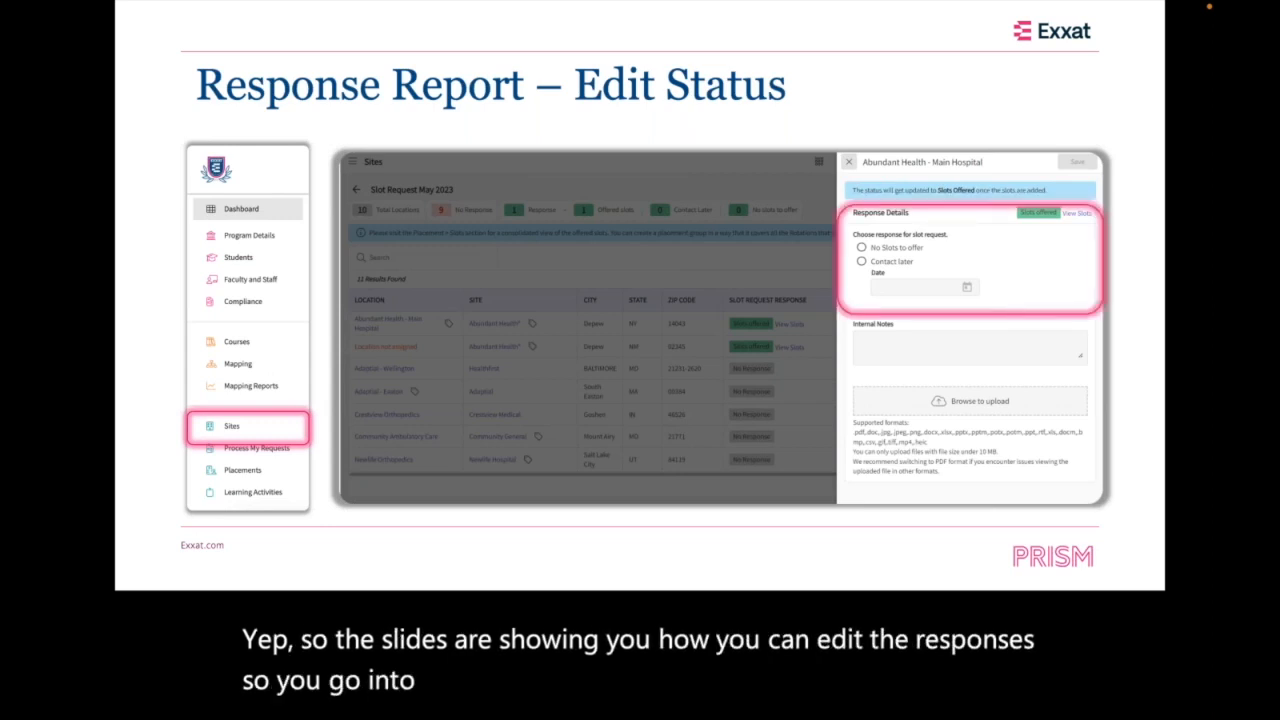
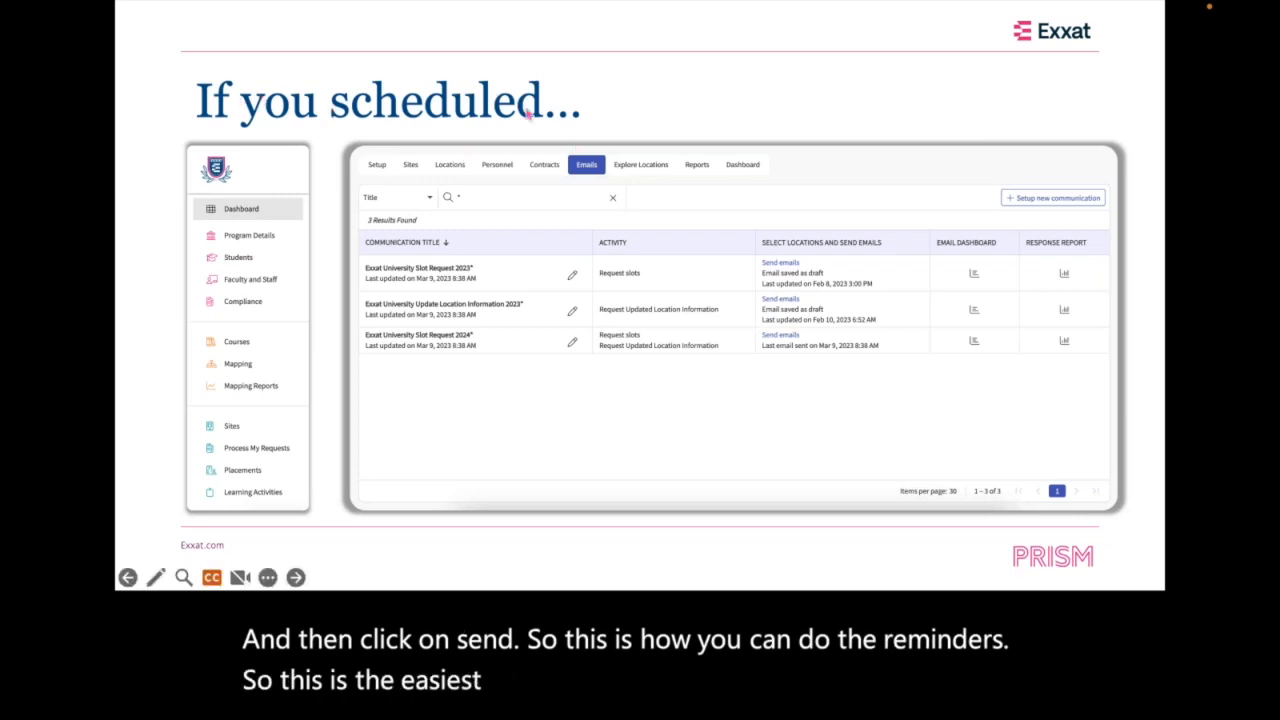
{"action": "left_click", "coordinate": [862, 393]}
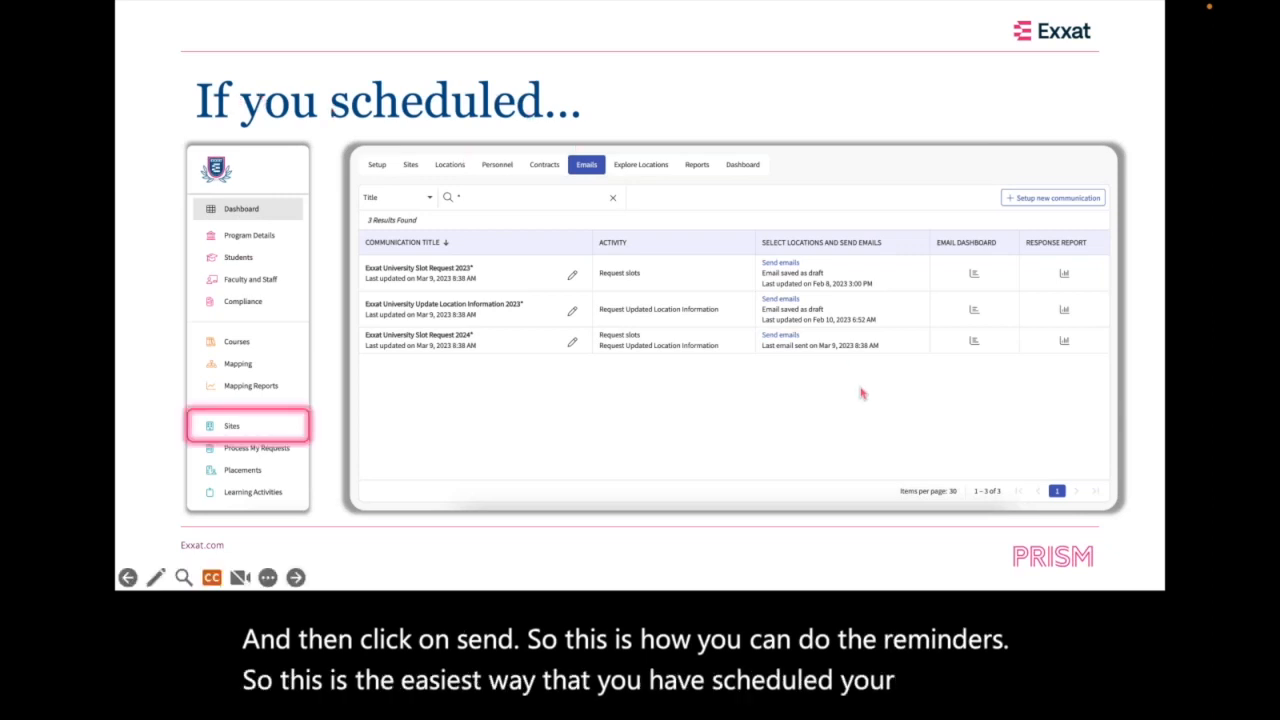
{"action": "left_click", "coordinate": [862, 393]}
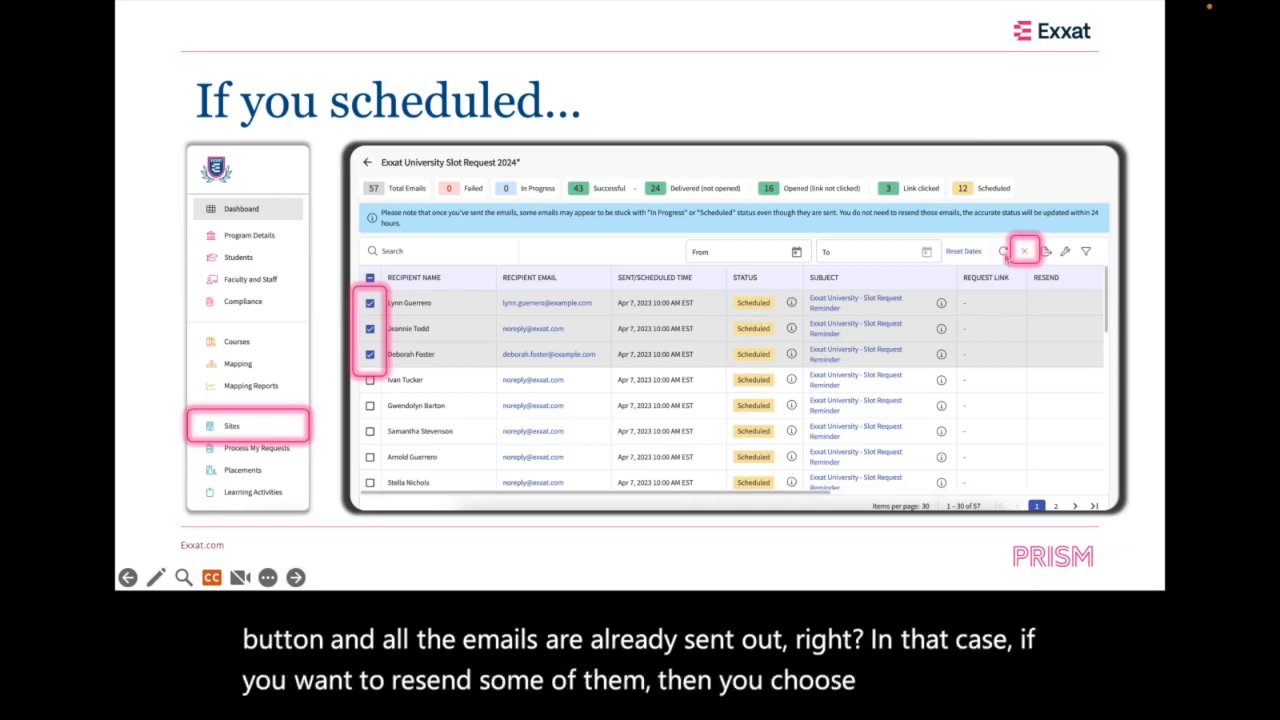
{"action": "left_click", "coordinate": [1006, 258]}
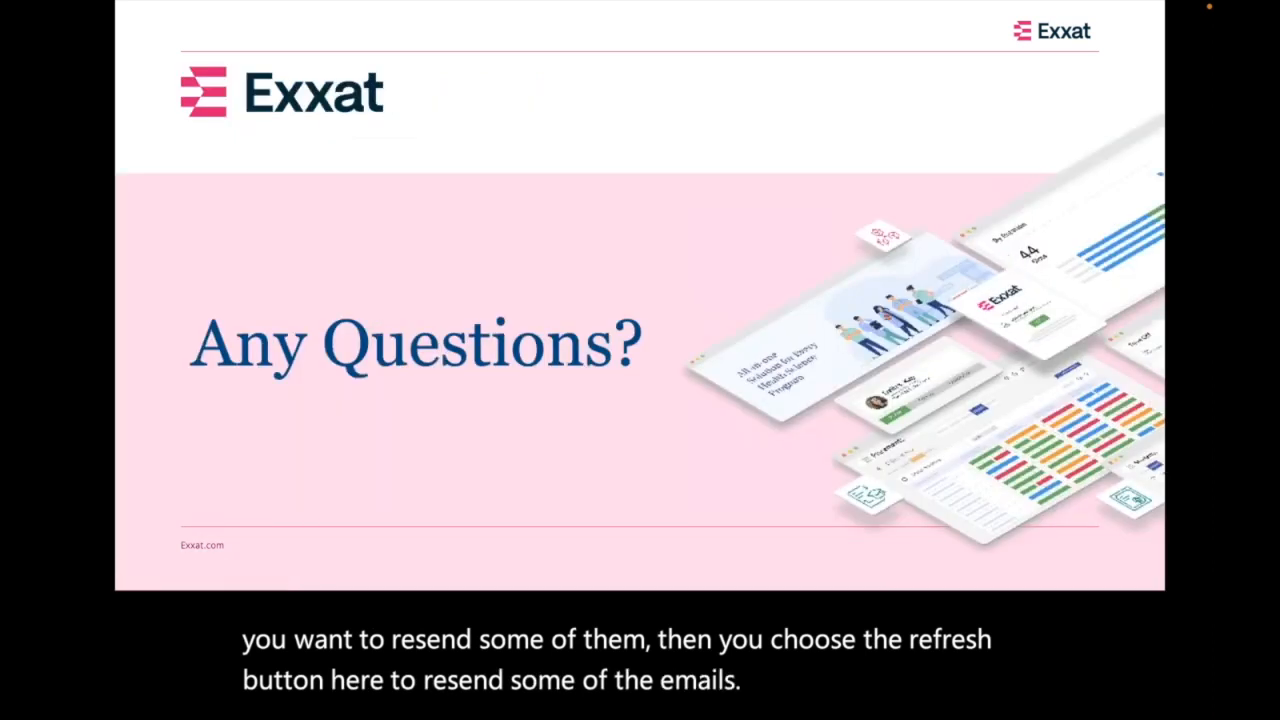
Switch from the slides to Exxat in the browser and open the email dashboard of the Slot Request 2025** communication under Sites
{"action": "key", "text": "super+Tab"}
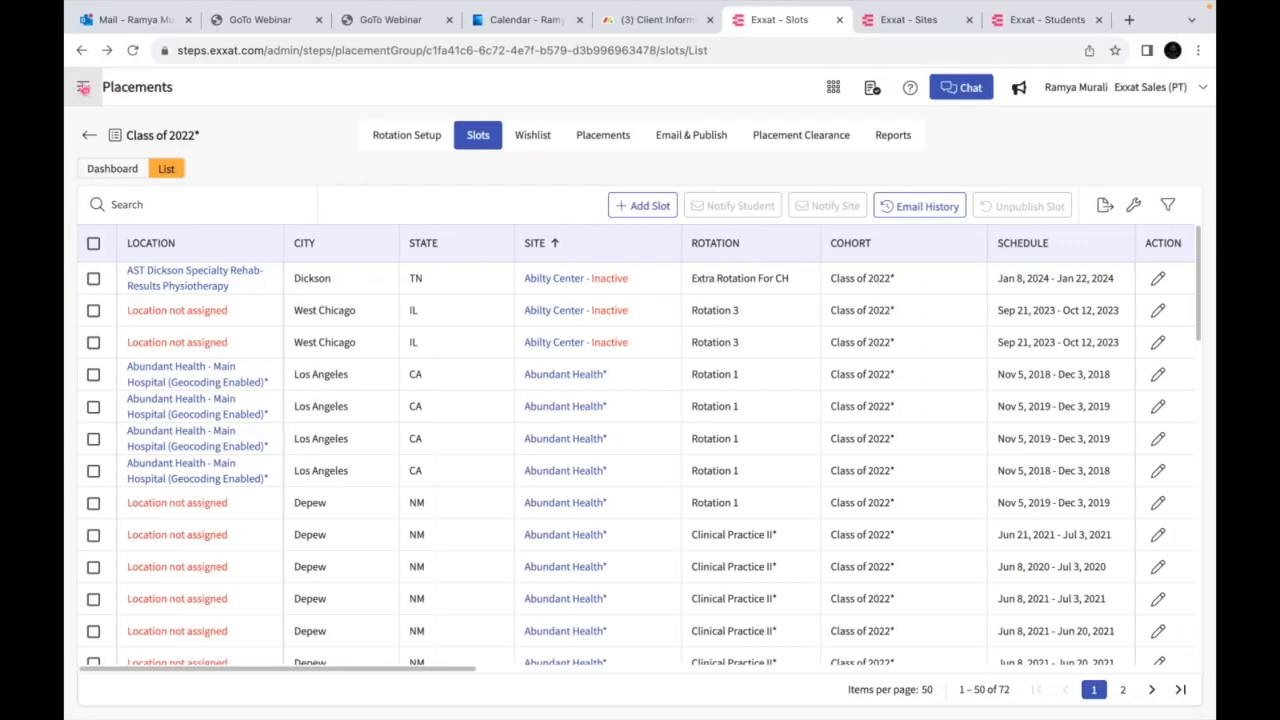
{"action": "left_click", "coordinate": [83, 88]}
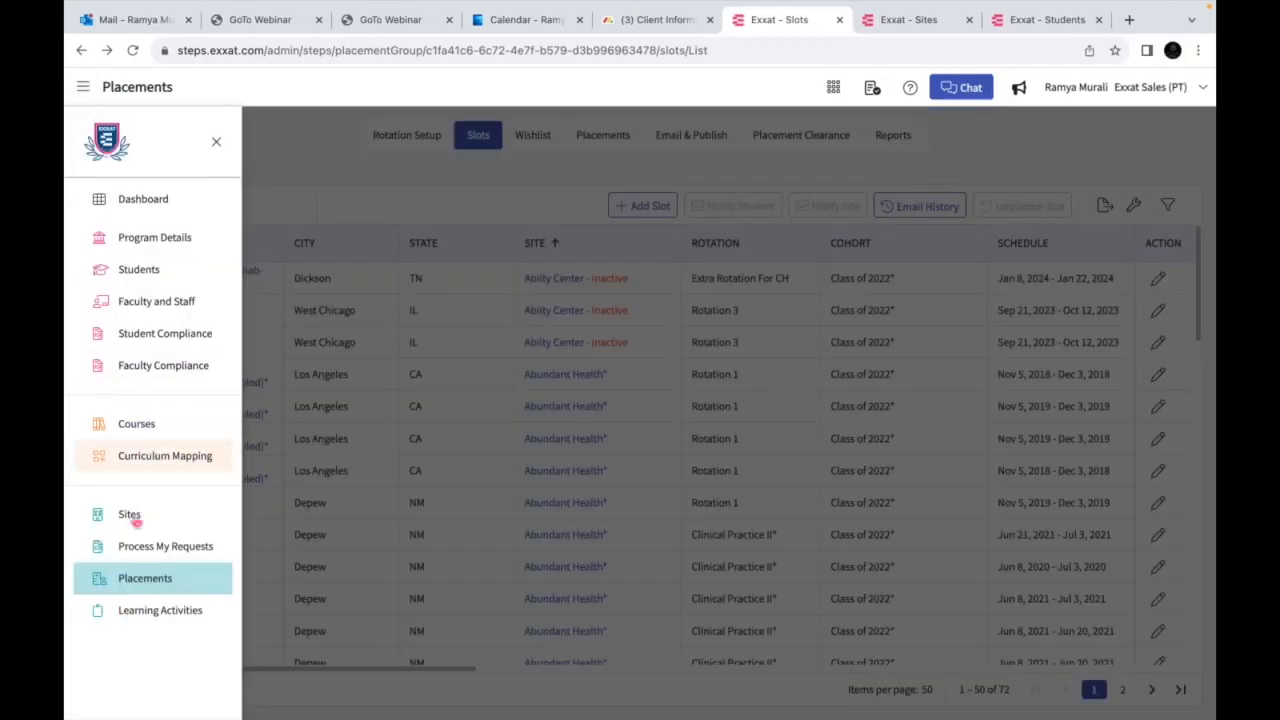
{"action": "left_click", "coordinate": [136, 520]}
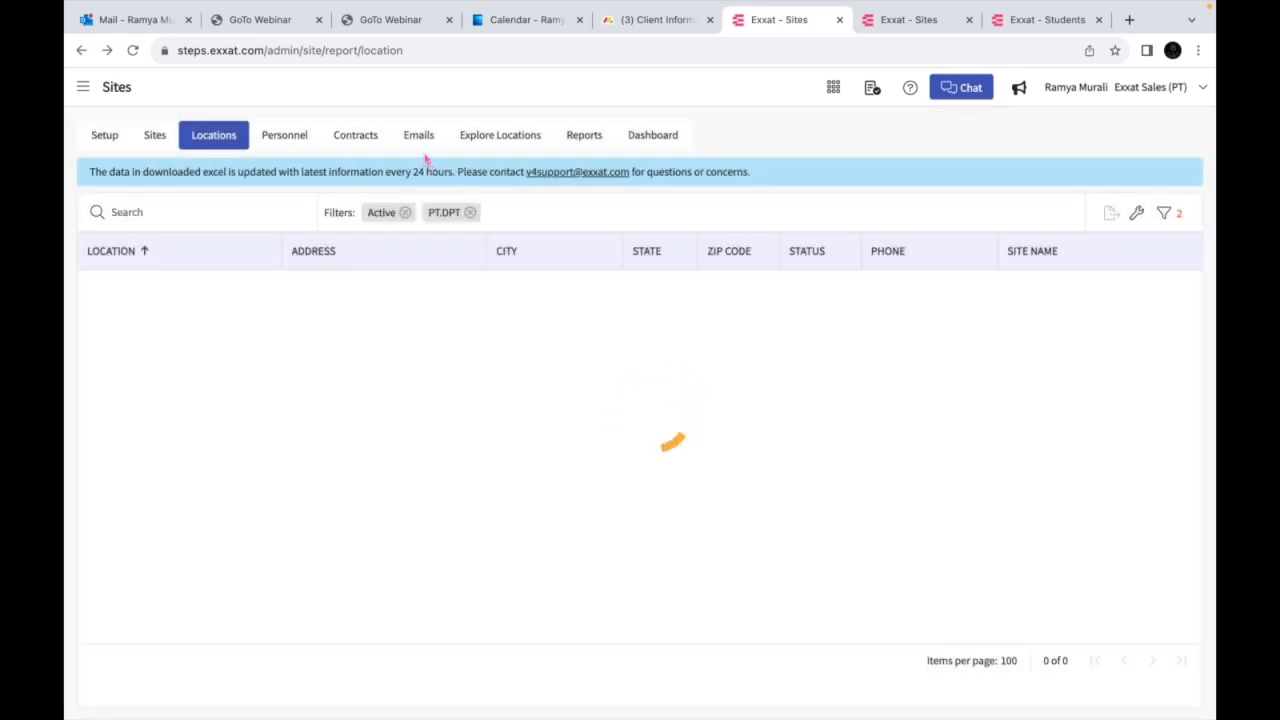
{"action": "left_click", "coordinate": [421, 142]}
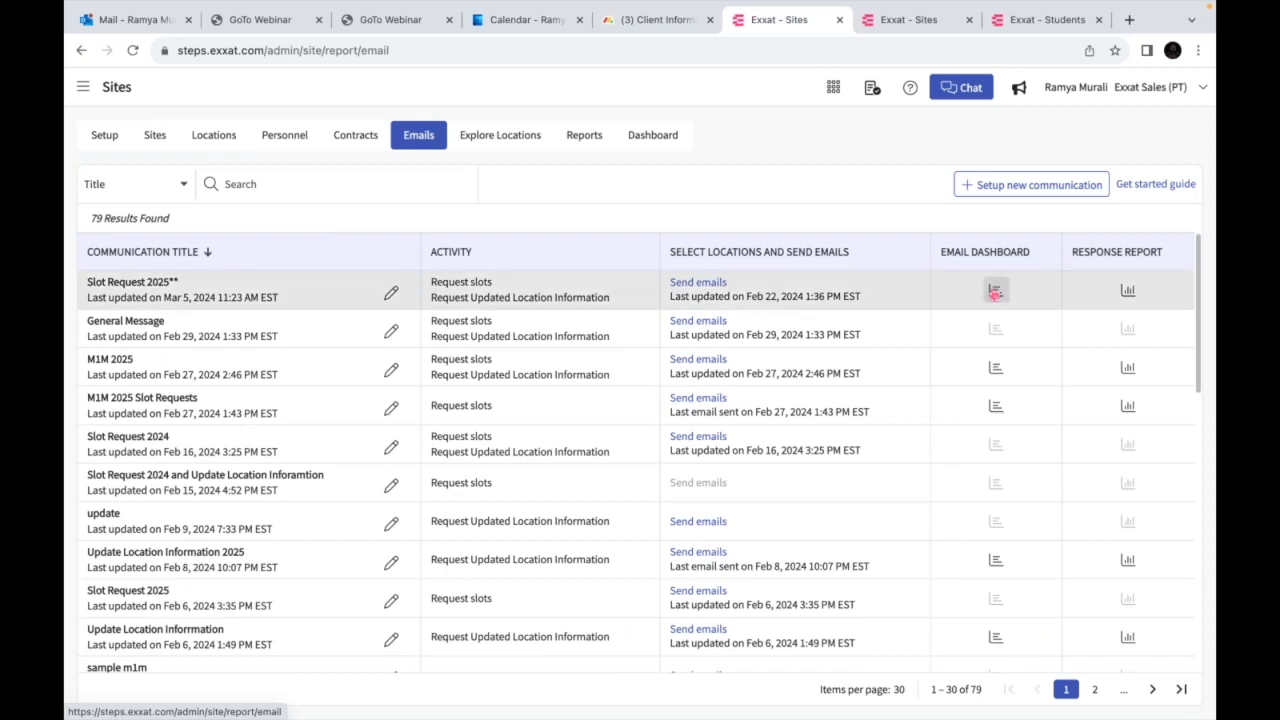
{"action": "left_click", "coordinate": [995, 291]}
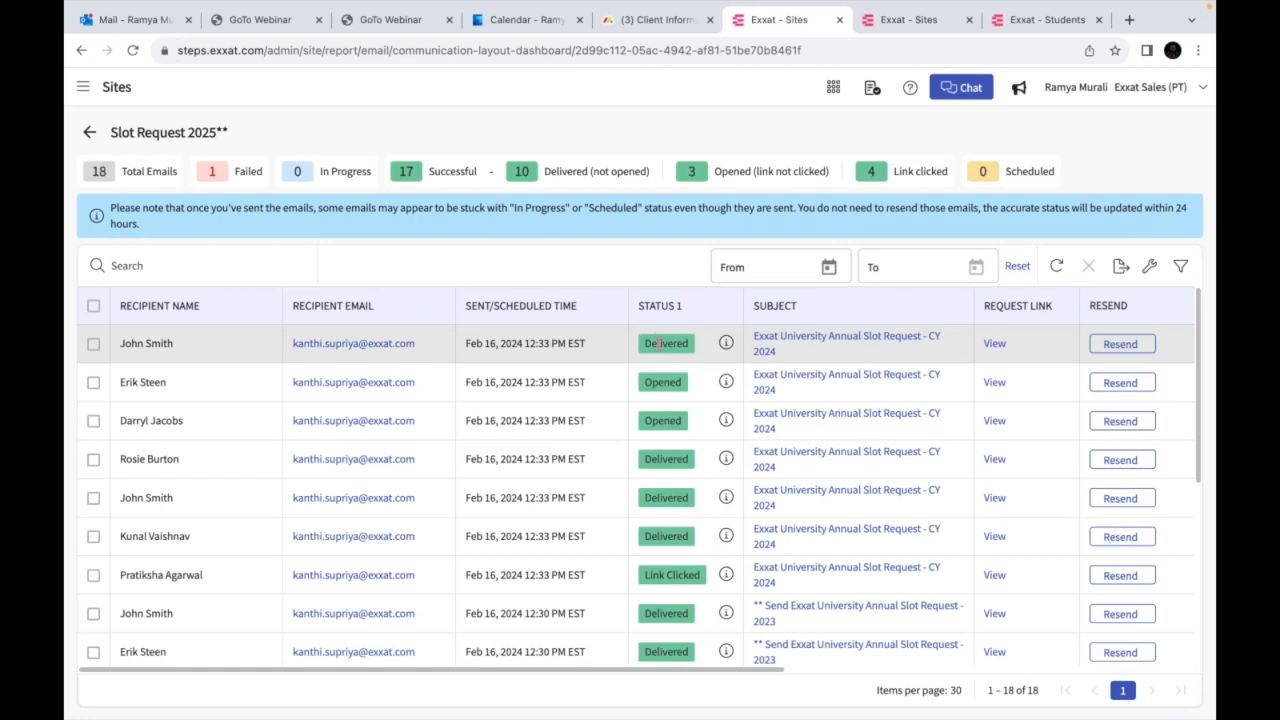
Examine the delivery statuses of the Slot Request 2025** emails, from delivered and link clicked to bounced, and the bulk resend and cancel options
{"action": "left_click_drag", "start_coordinate": [651, 343], "coordinate": [693, 350]}
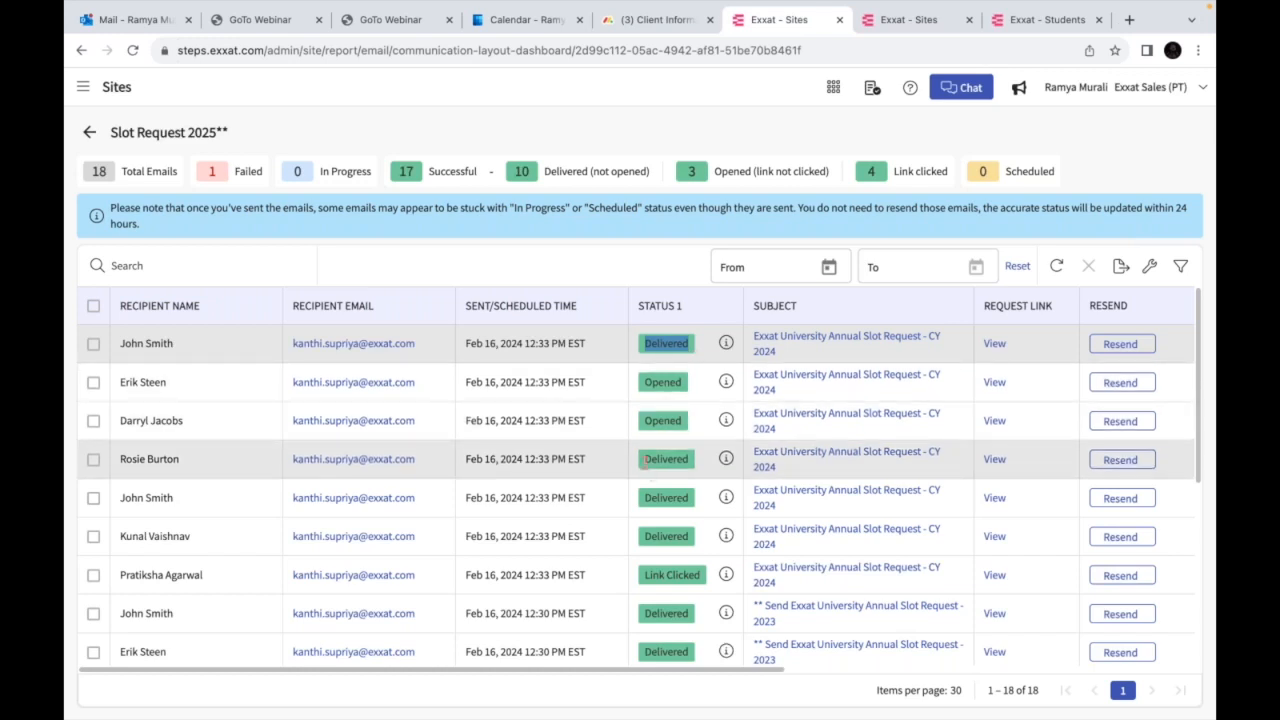
{"action": "left_click_drag", "start_coordinate": [645, 459], "coordinate": [680, 463]}
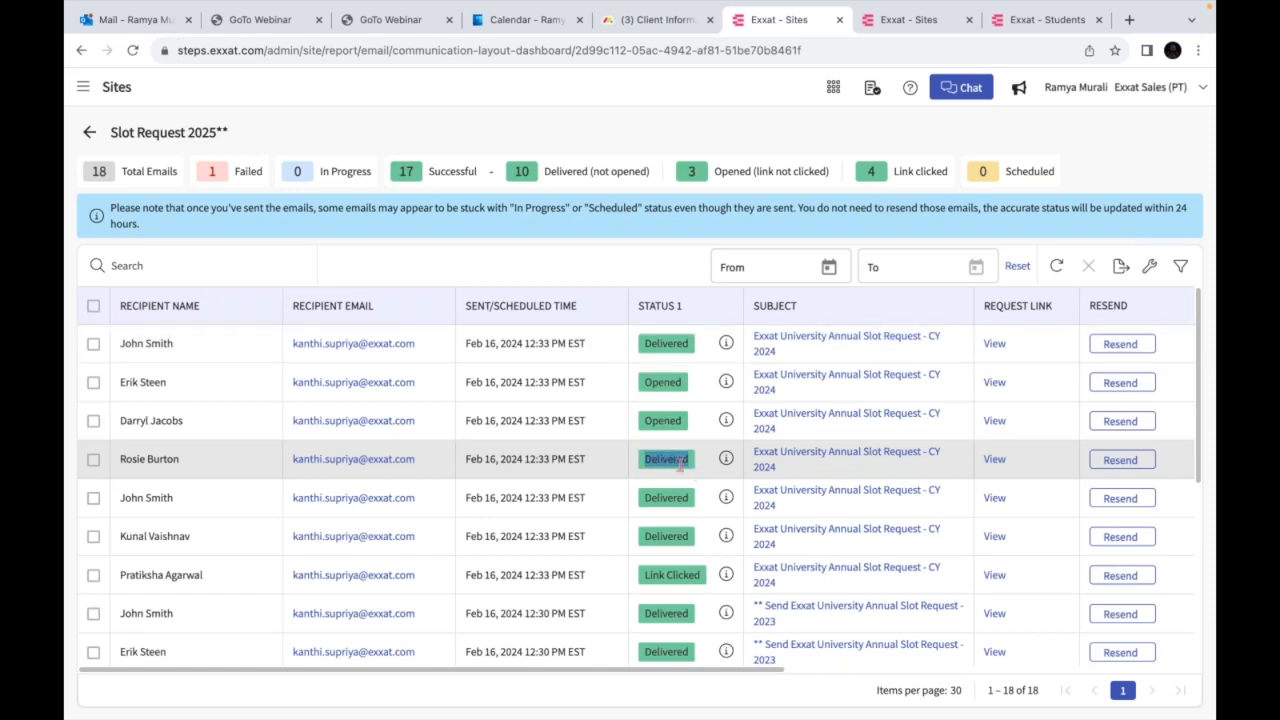
{"action": "scroll", "coordinate": [646, 500], "scroll_direction": "down", "scroll_amount": 1}
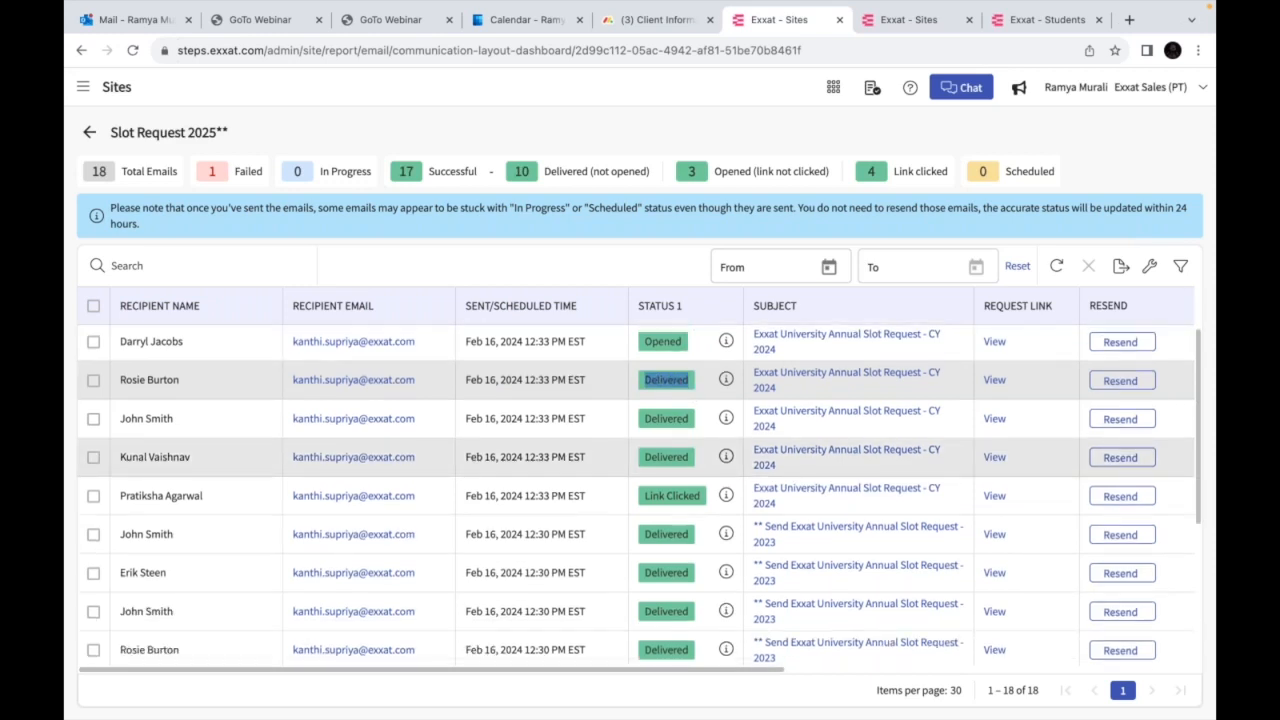
{"action": "left_click_drag", "start_coordinate": [645, 496], "coordinate": [706, 500]}
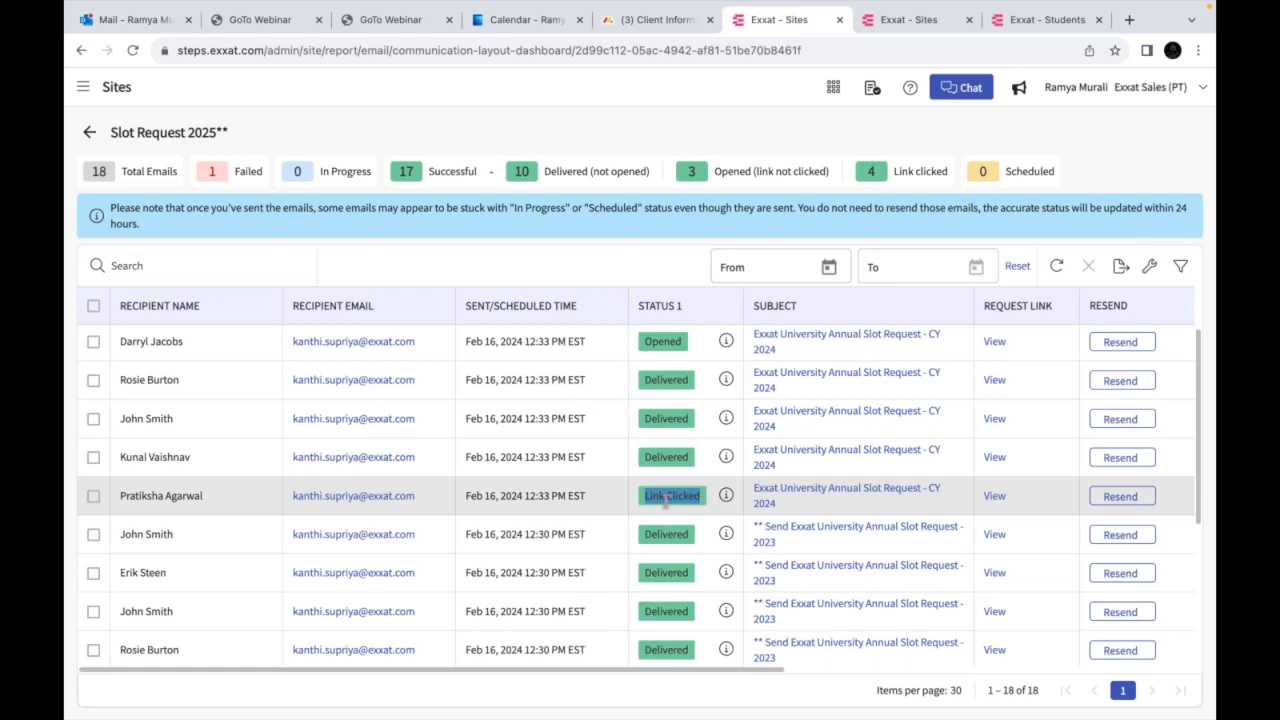
{"action": "scroll", "coordinate": [664, 499], "scroll_direction": "down", "scroll_amount": 3}
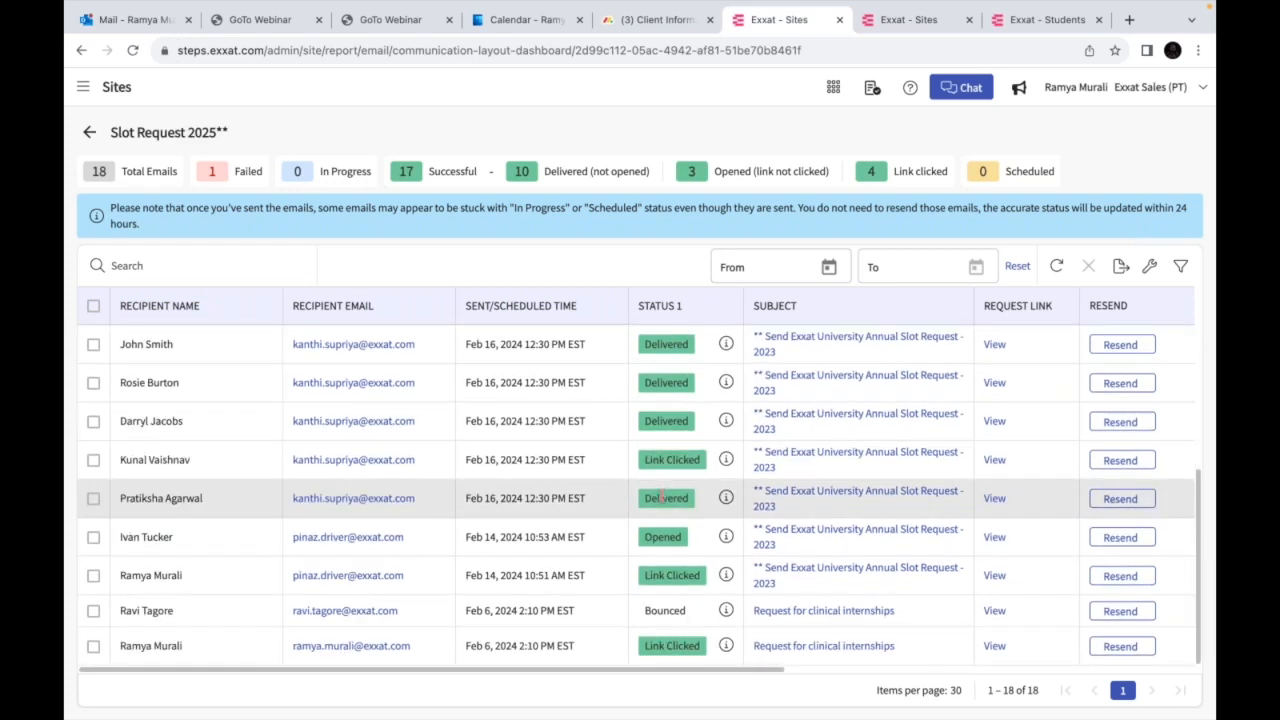
{"action": "double_click", "coordinate": [661, 610]}
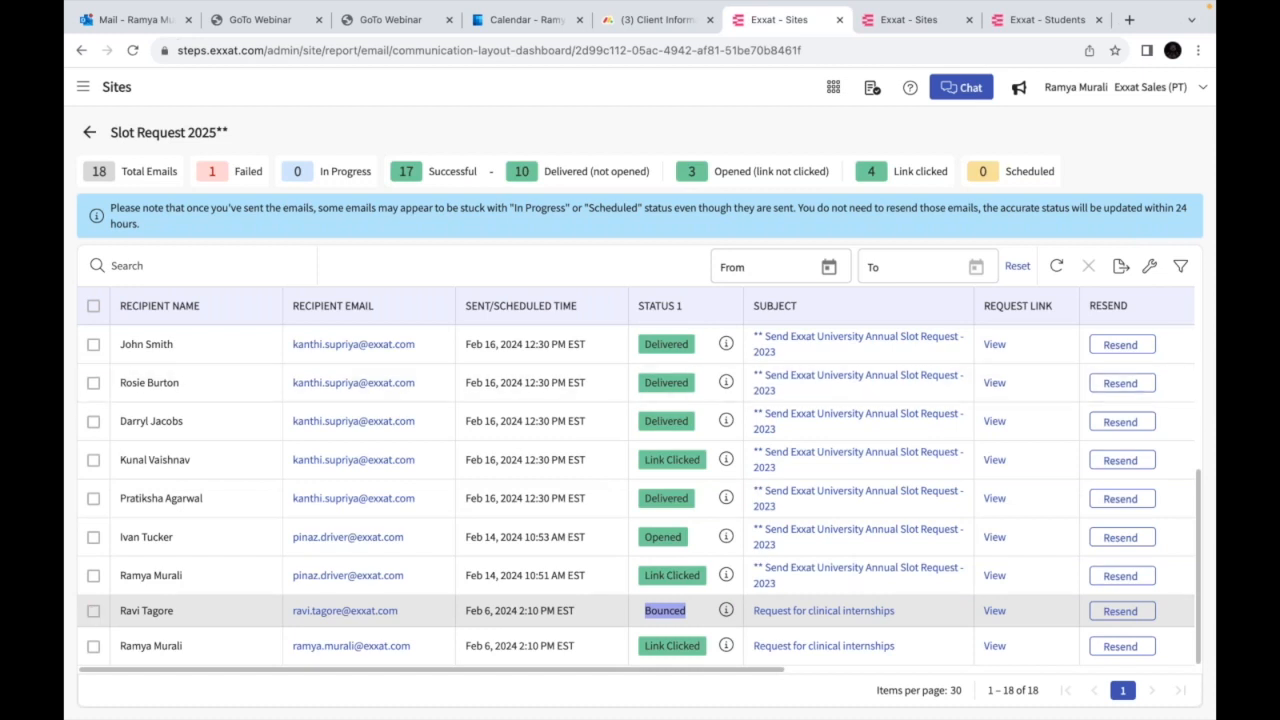
{"action": "left_click", "coordinate": [1056, 266]}
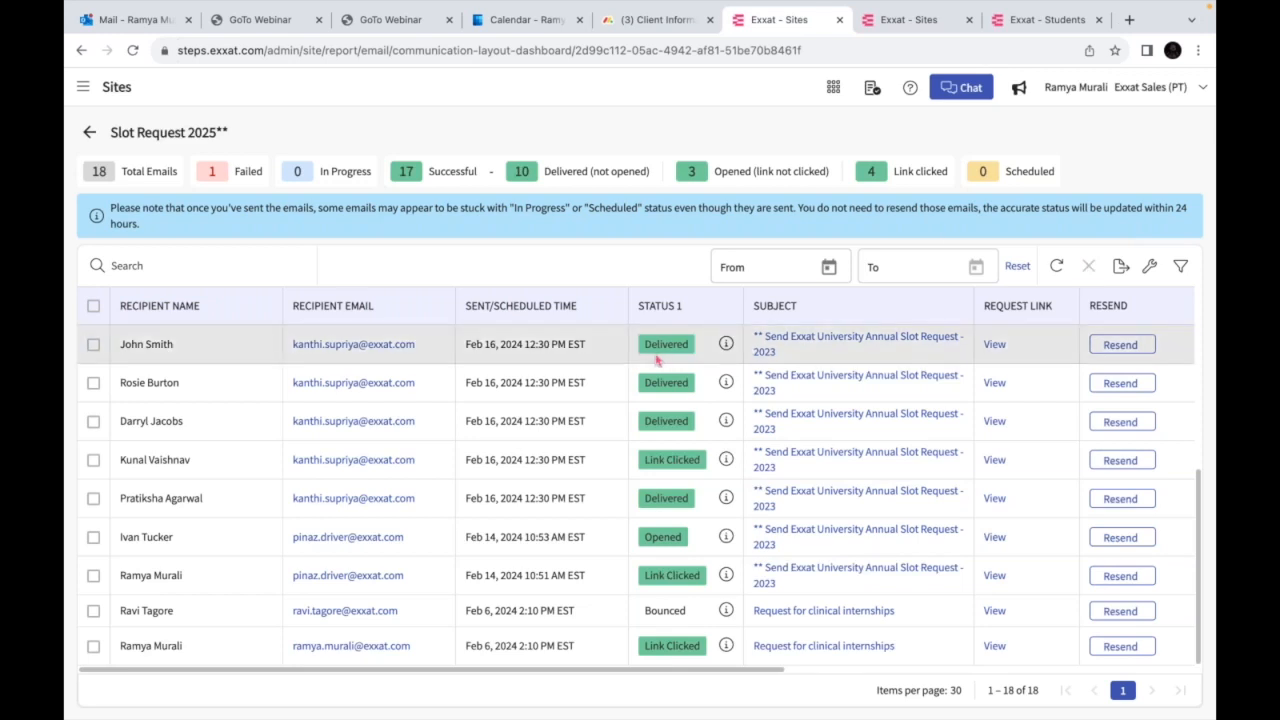
{"action": "left_click_drag", "start_coordinate": [645, 344], "coordinate": [697, 346]}
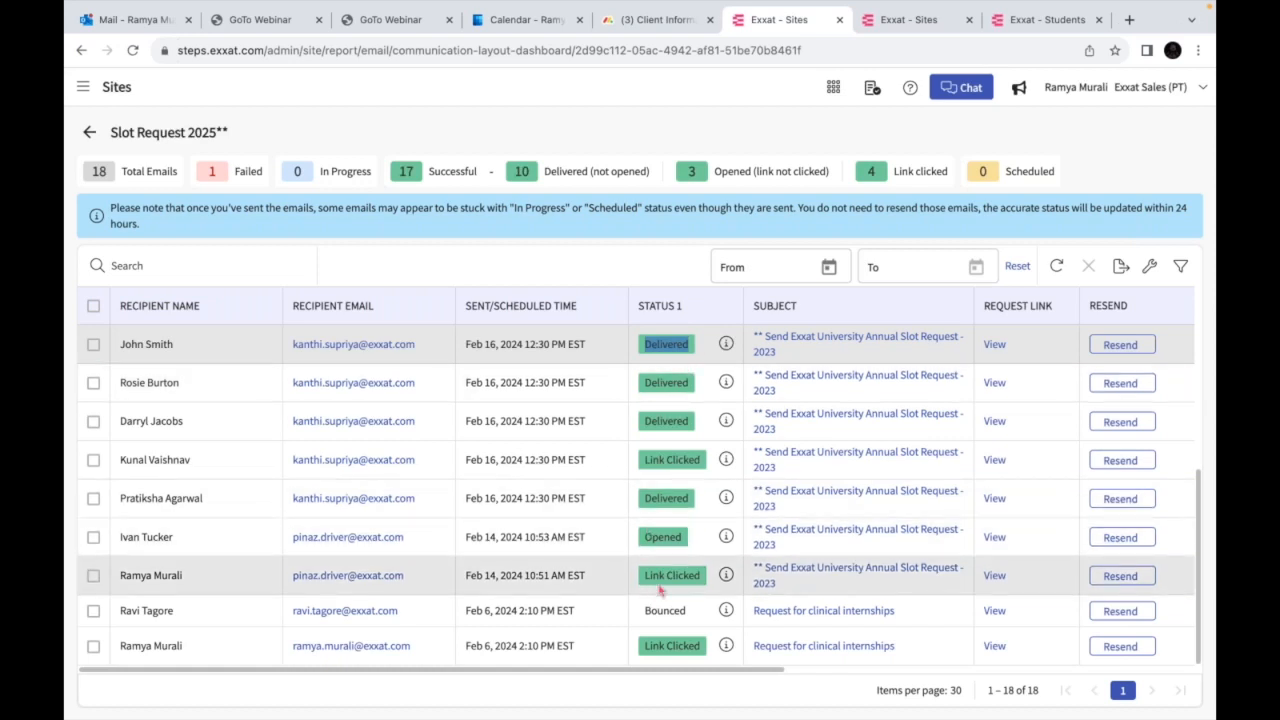
{"action": "left_click", "coordinate": [1087, 272]}
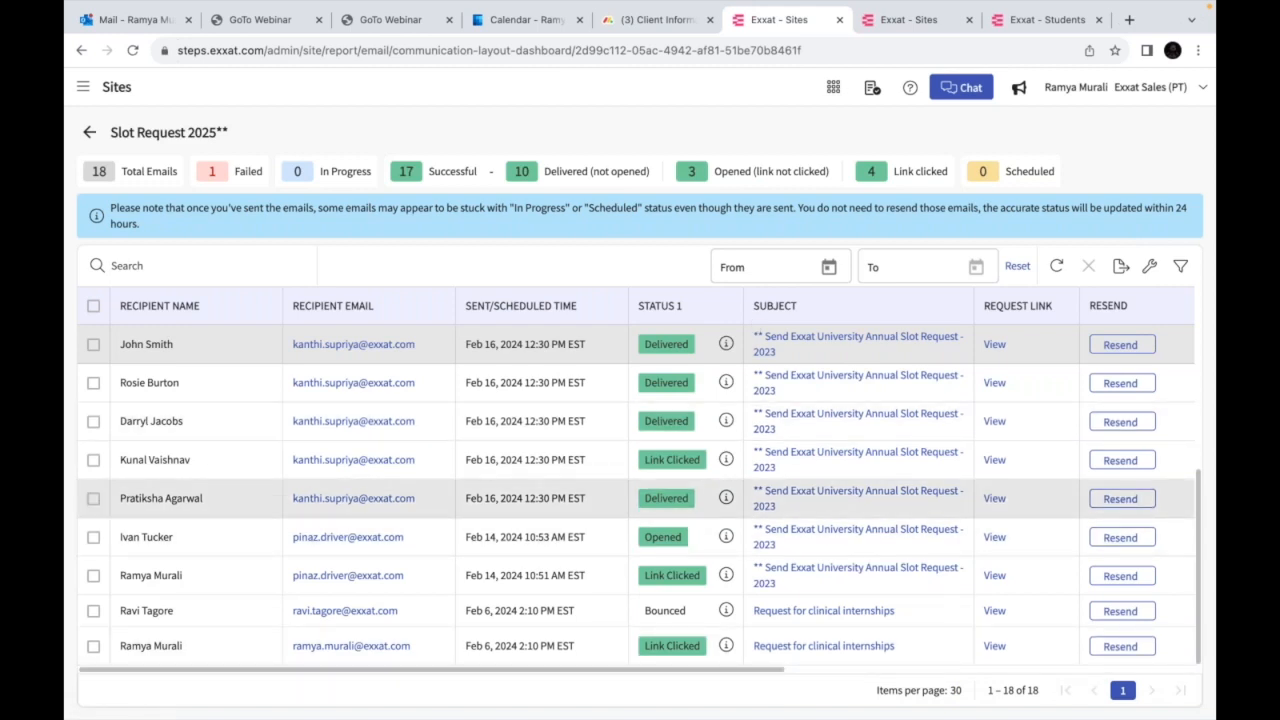
Filter the dashboard emails by a date range from March 1, 2024 to March 1, 2024
{"action": "left_click", "coordinate": [762, 267]}
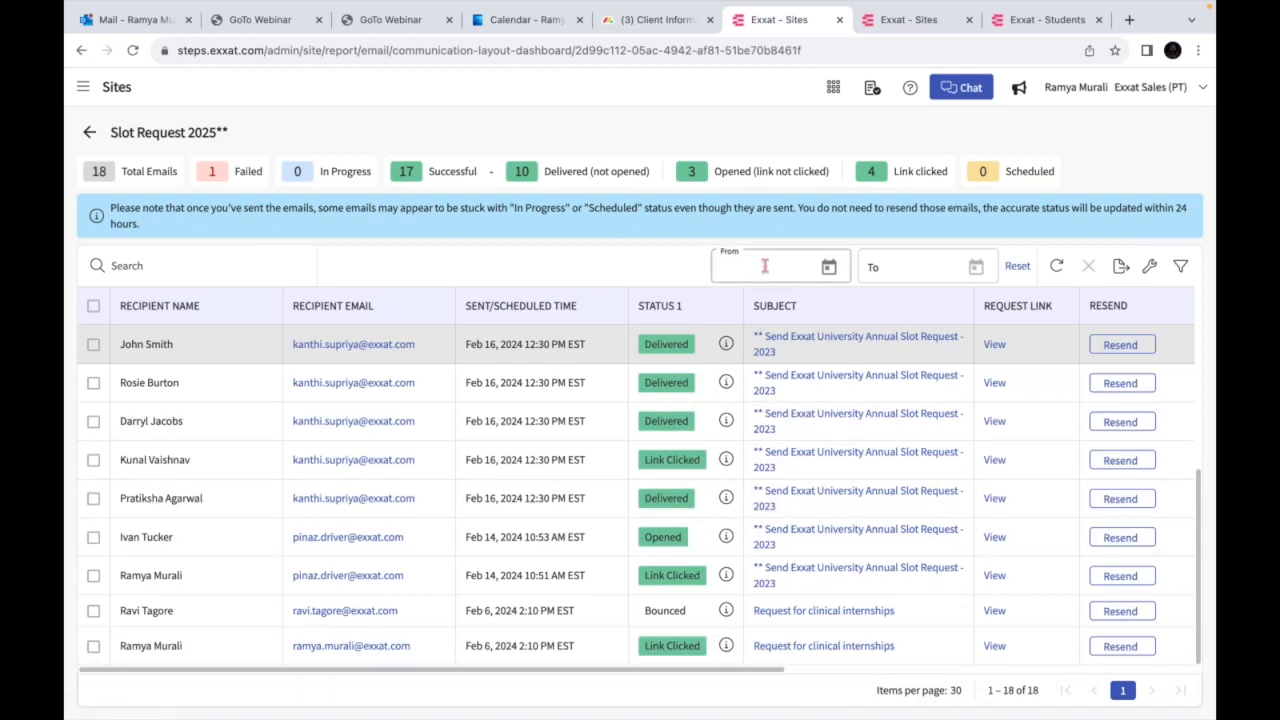
{"action": "left_click", "coordinate": [905, 268]}
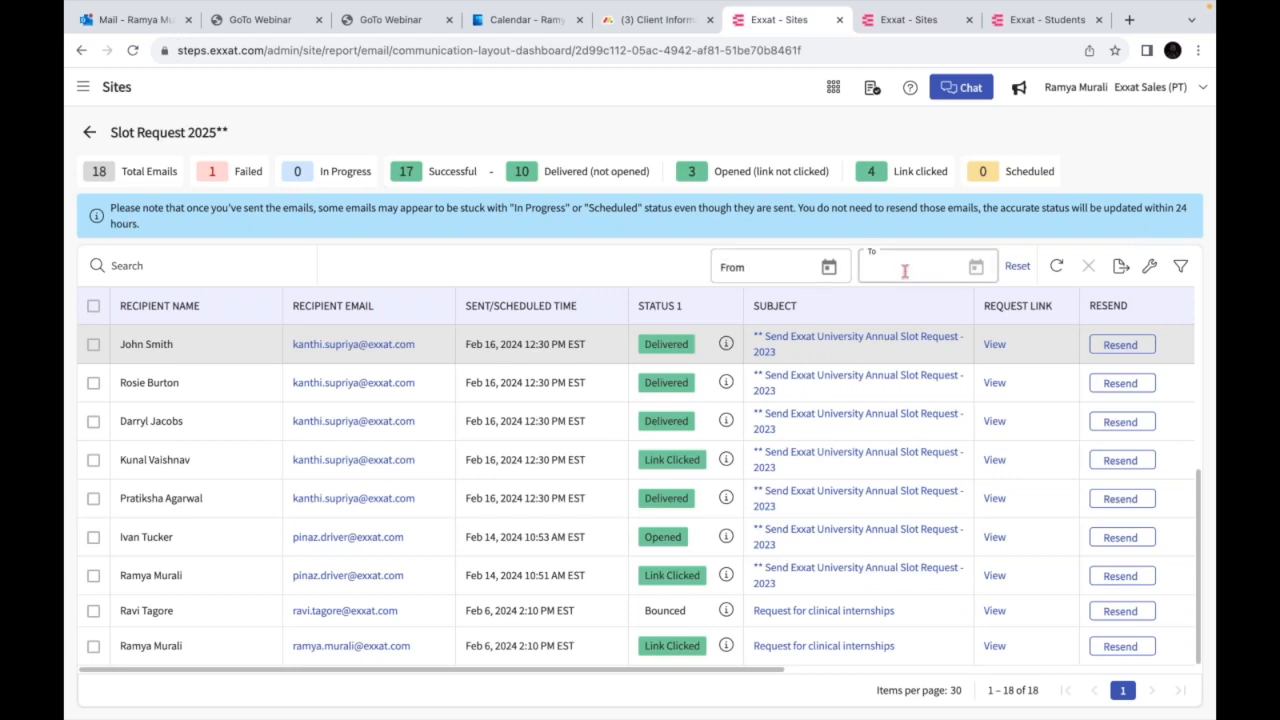
{"action": "left_click", "coordinate": [776, 268]}
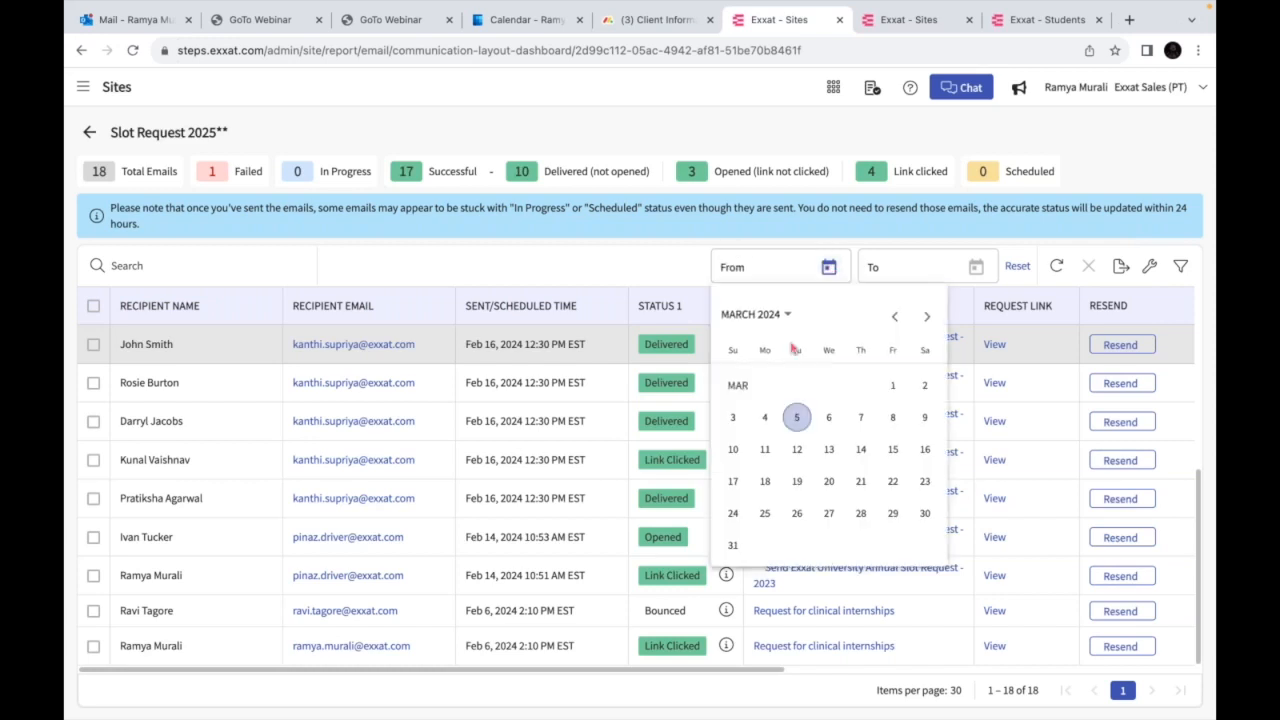
{"action": "left_click", "coordinate": [893, 385]}
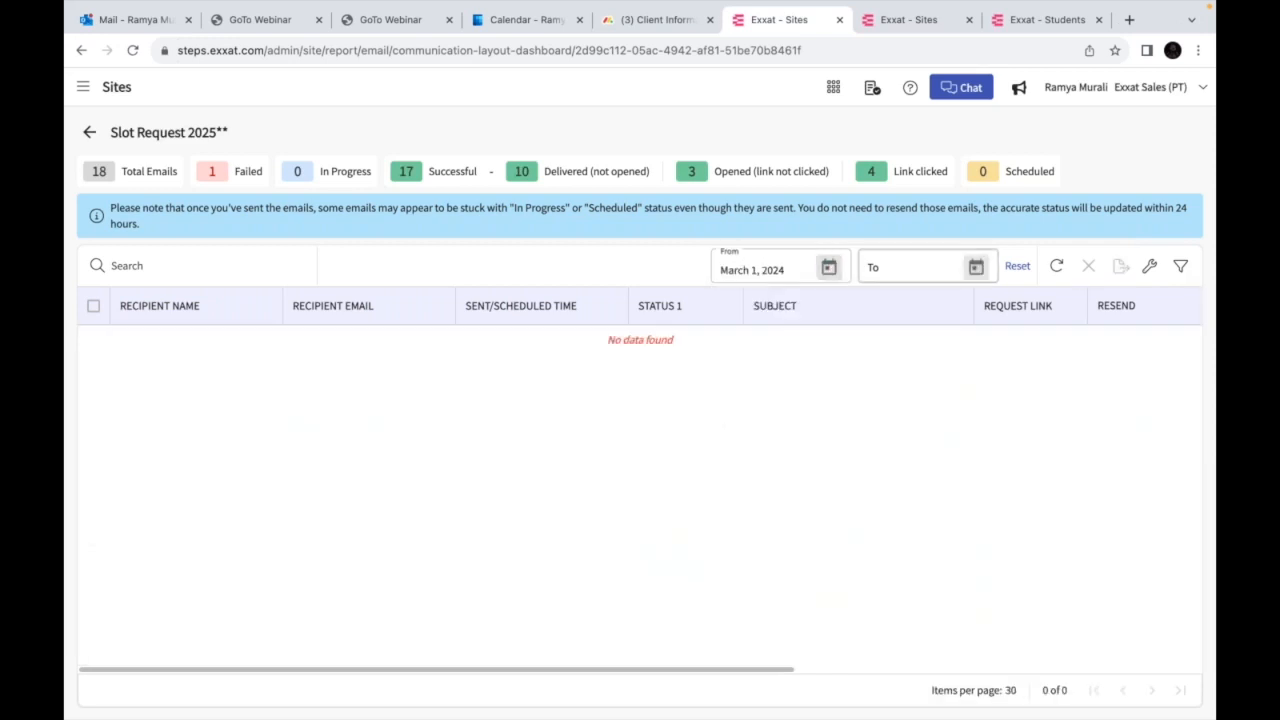
{"action": "left_click", "coordinate": [976, 267]}
{"action": "left_click", "coordinate": [1040, 384]}
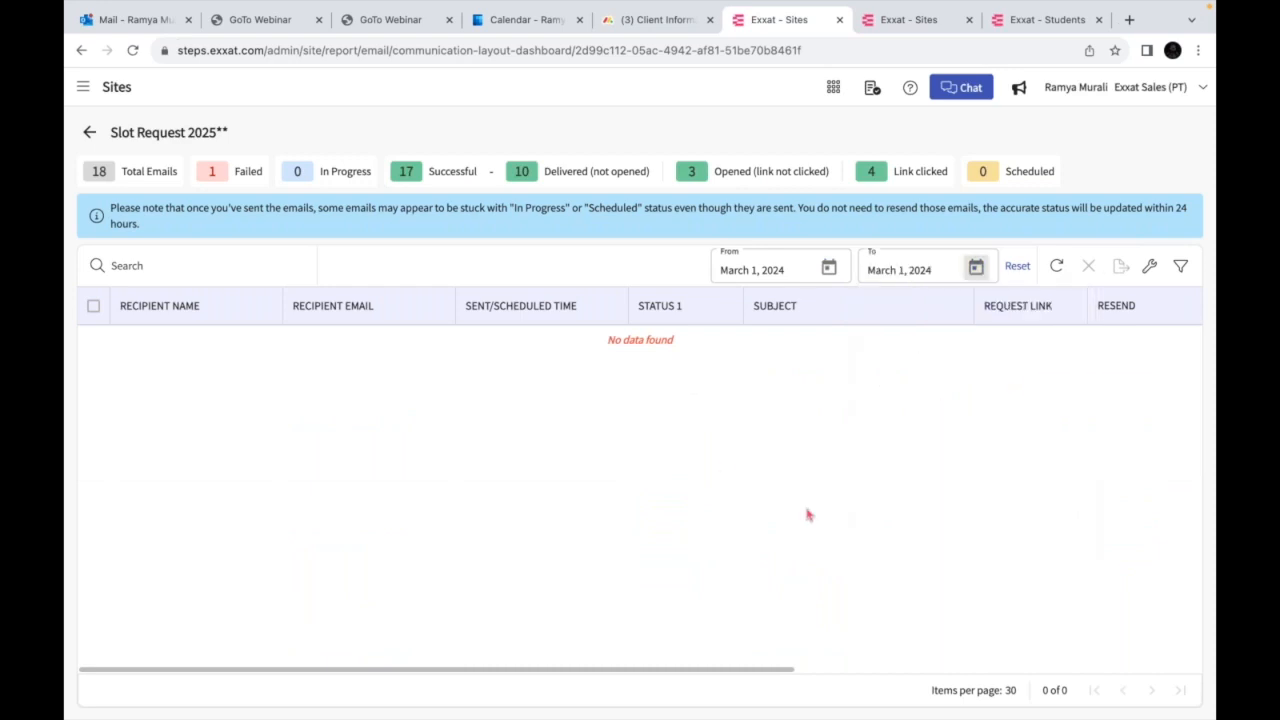
Check the From date calendar and reset the date range filter
{"action": "left_click", "coordinate": [829, 267]}
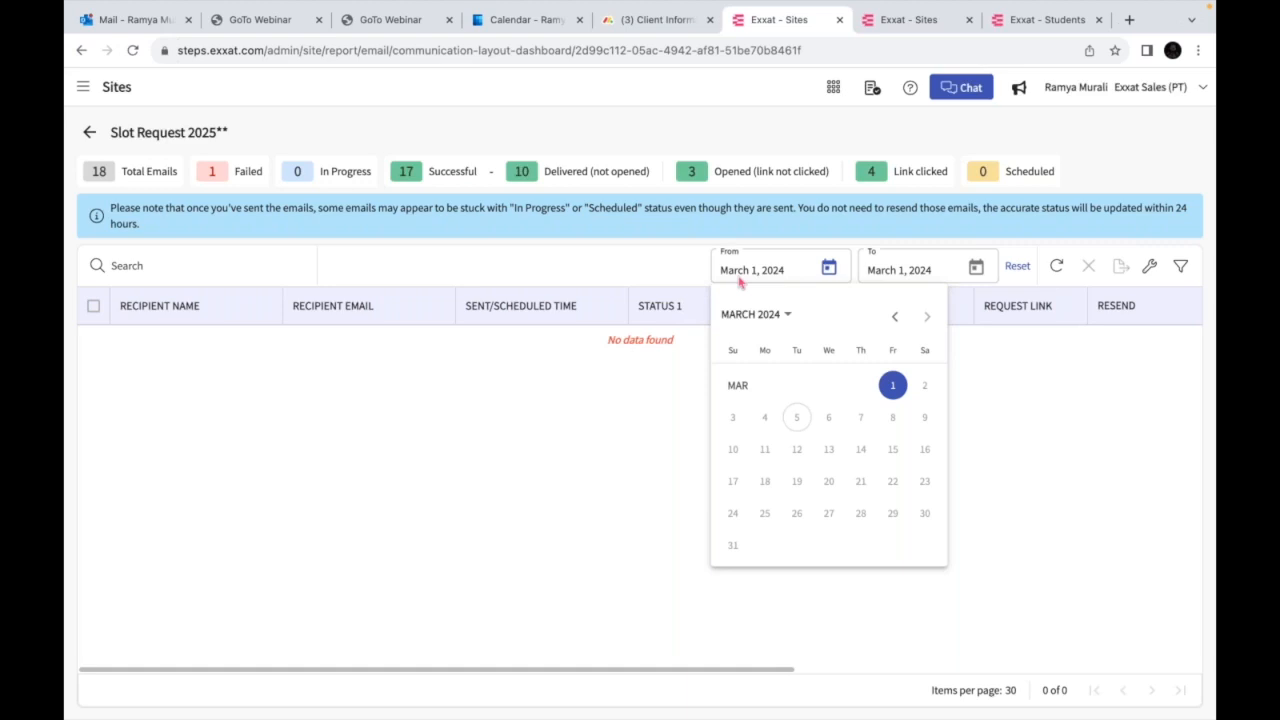
{"action": "left_click", "coordinate": [1020, 270]}
{"action": "left_click", "coordinate": [1016, 267]}
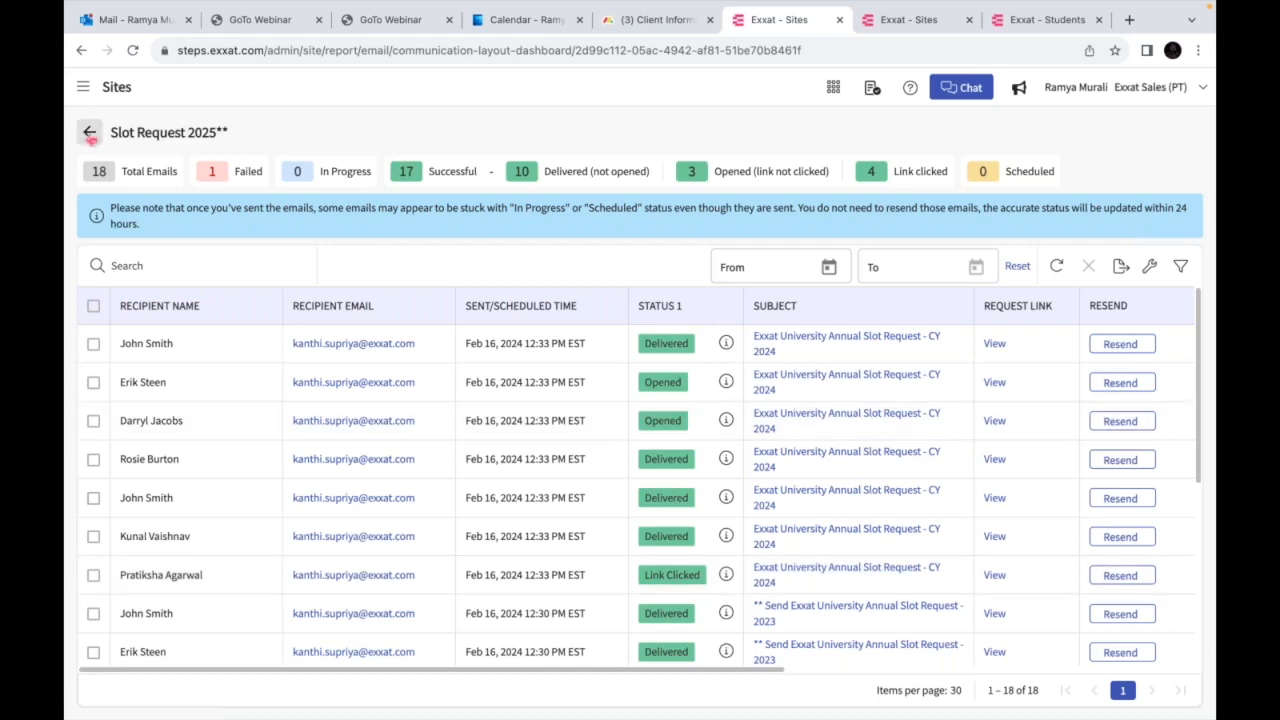
Return to the communication list, open Slot Request 2025** for editing, and go on to its add-on activity configuration
{"action": "left_click", "coordinate": [89, 132]}
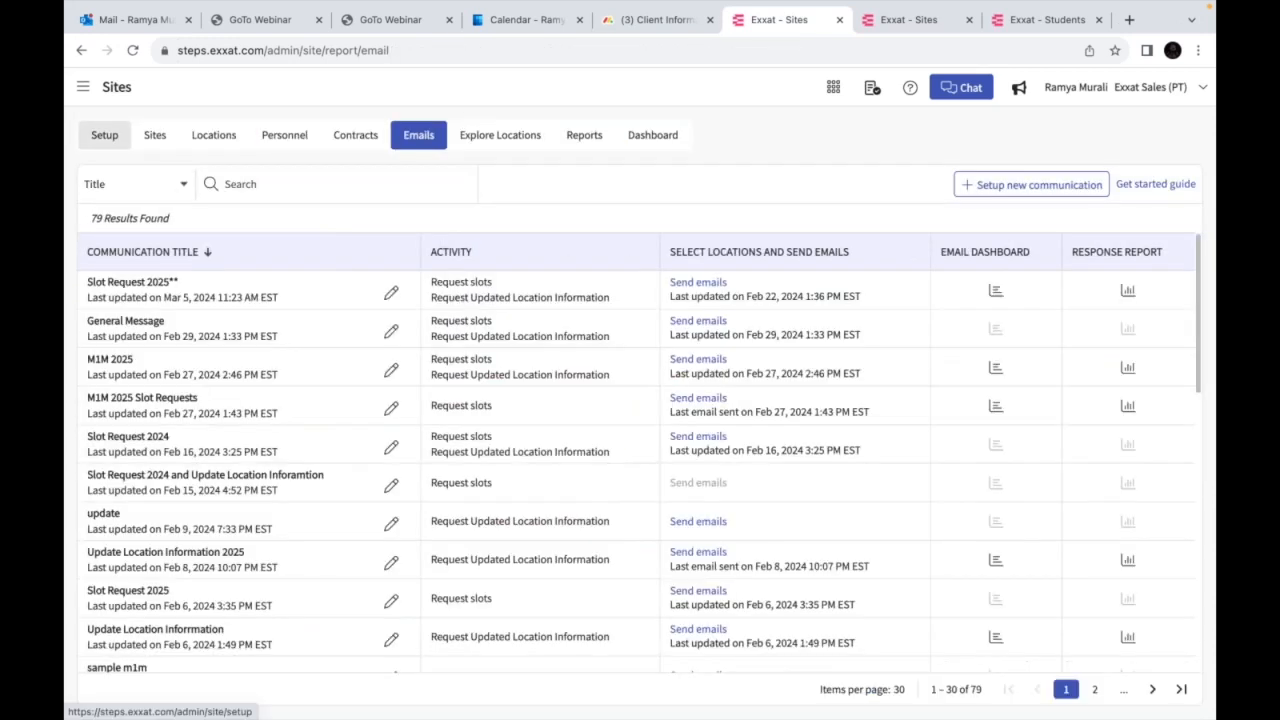
{"action": "left_click", "coordinate": [391, 294]}
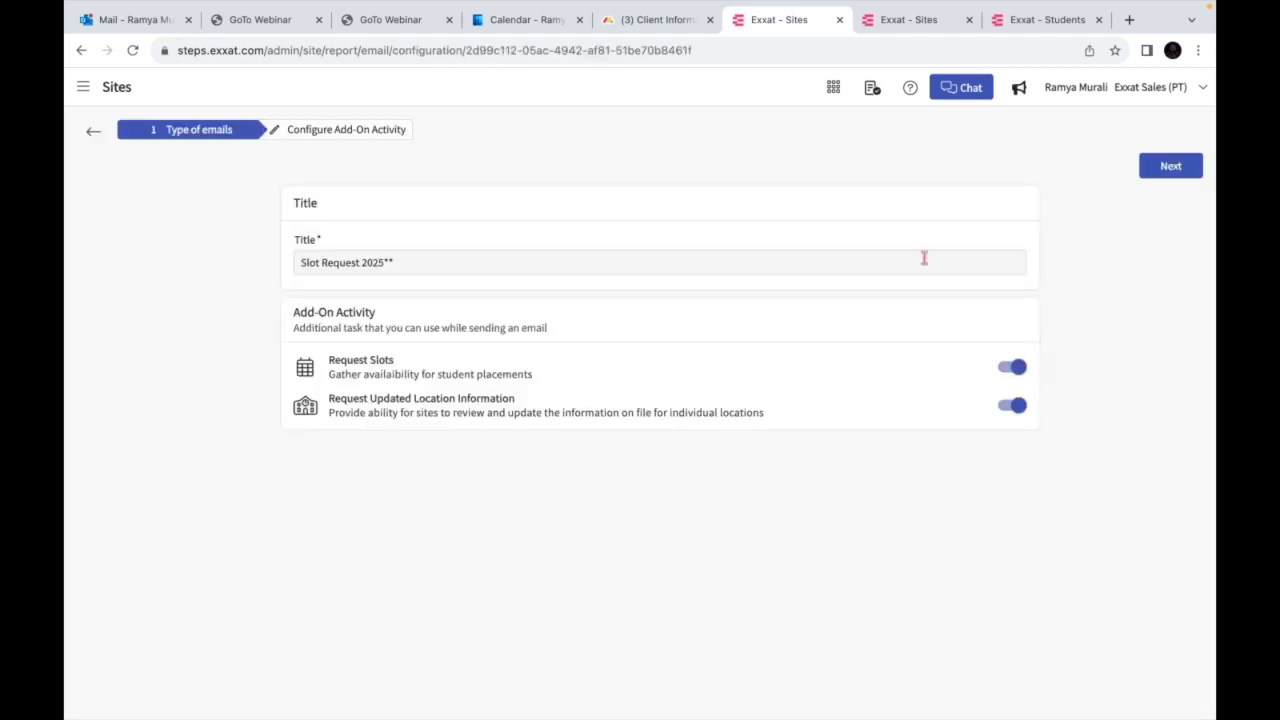
{"action": "left_click", "coordinate": [1167, 168]}
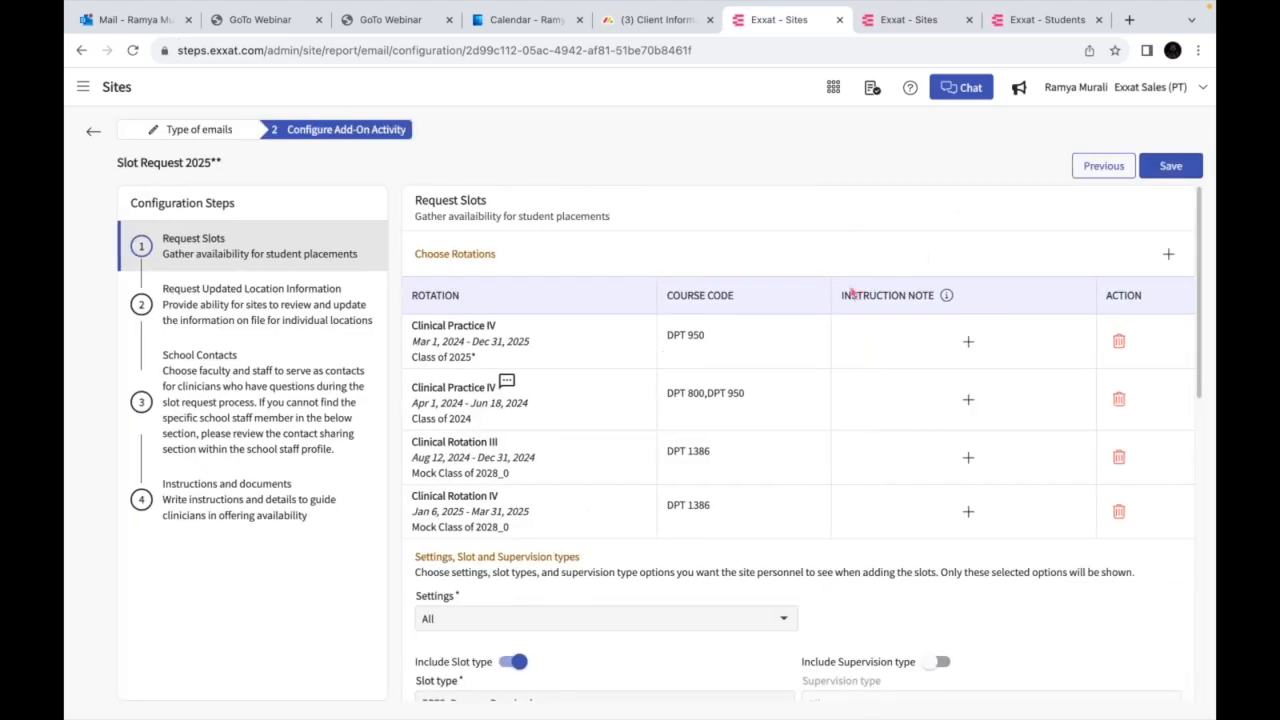
Review the Autonotifications settings for slot requests, especially Contact Later for Slots: Follow-Up Slot Request to Sites
{"action": "scroll", "coordinate": [762, 303], "scroll_direction": "down", "scroll_amount": 5}
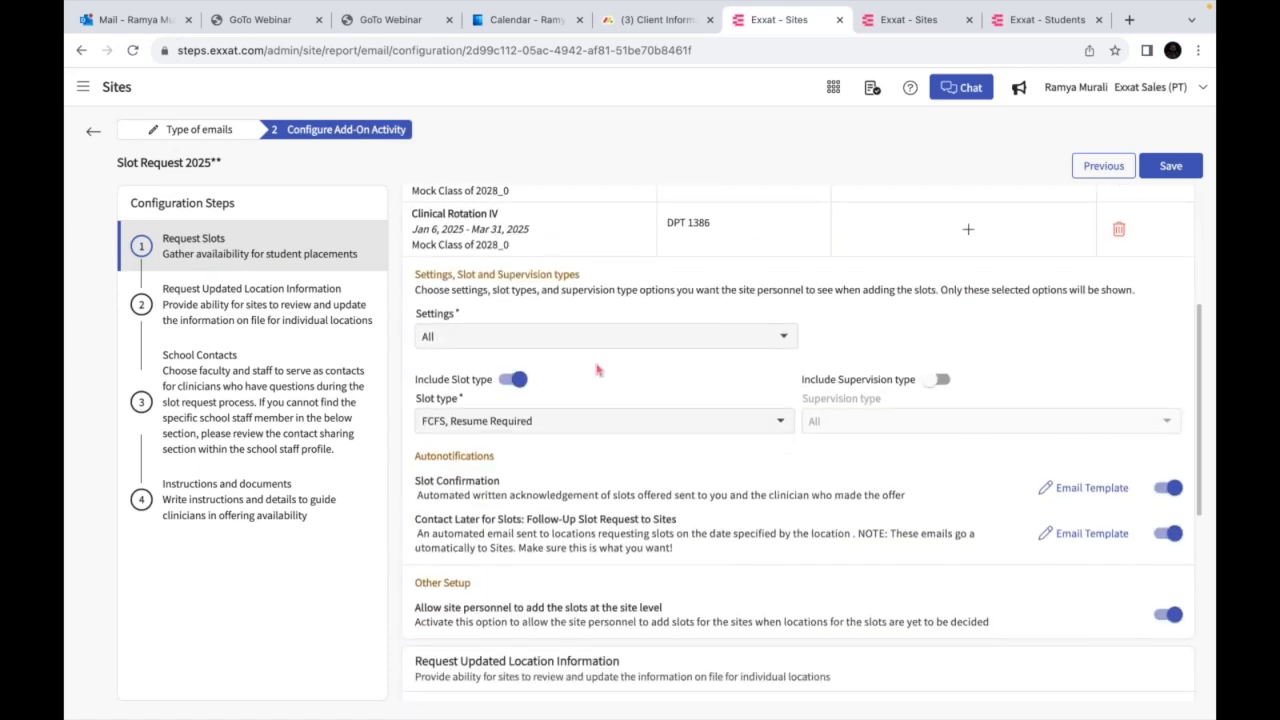
{"action": "left_click_drag", "start_coordinate": [414, 456], "coordinate": [494, 456]}
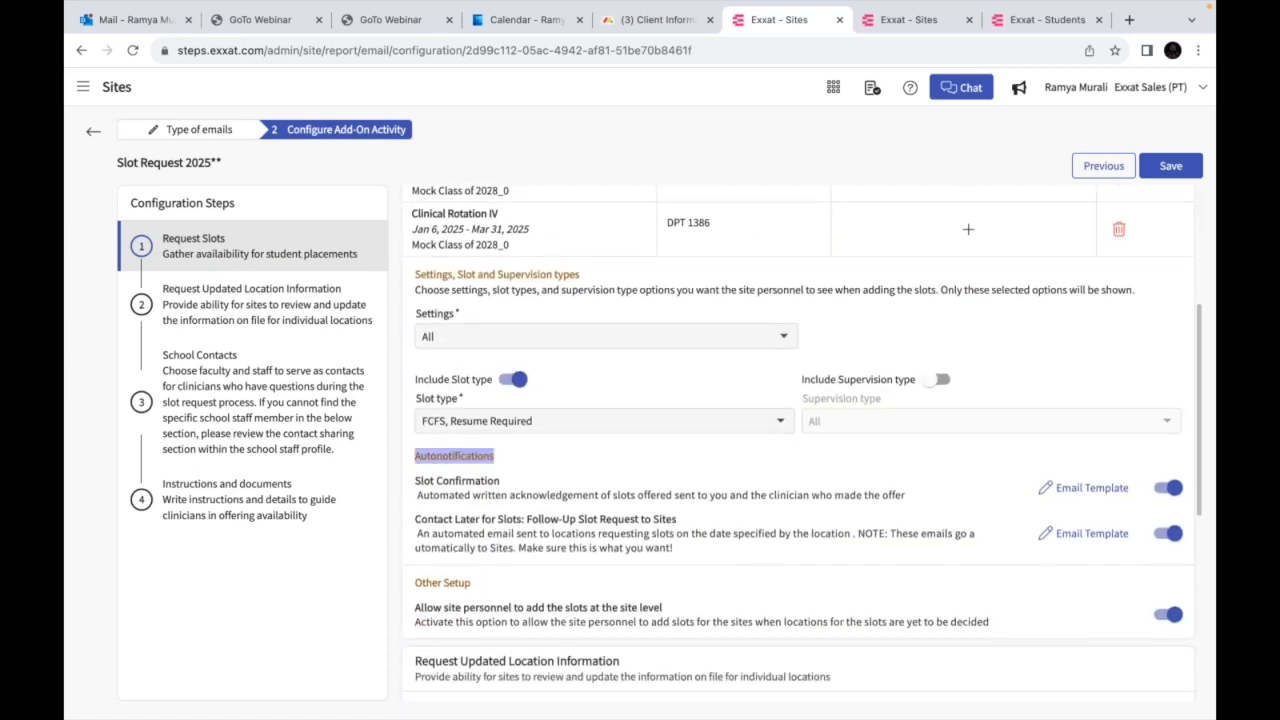
{"action": "scroll", "coordinate": [800, 440], "scroll_direction": "down", "scroll_amount": 2}
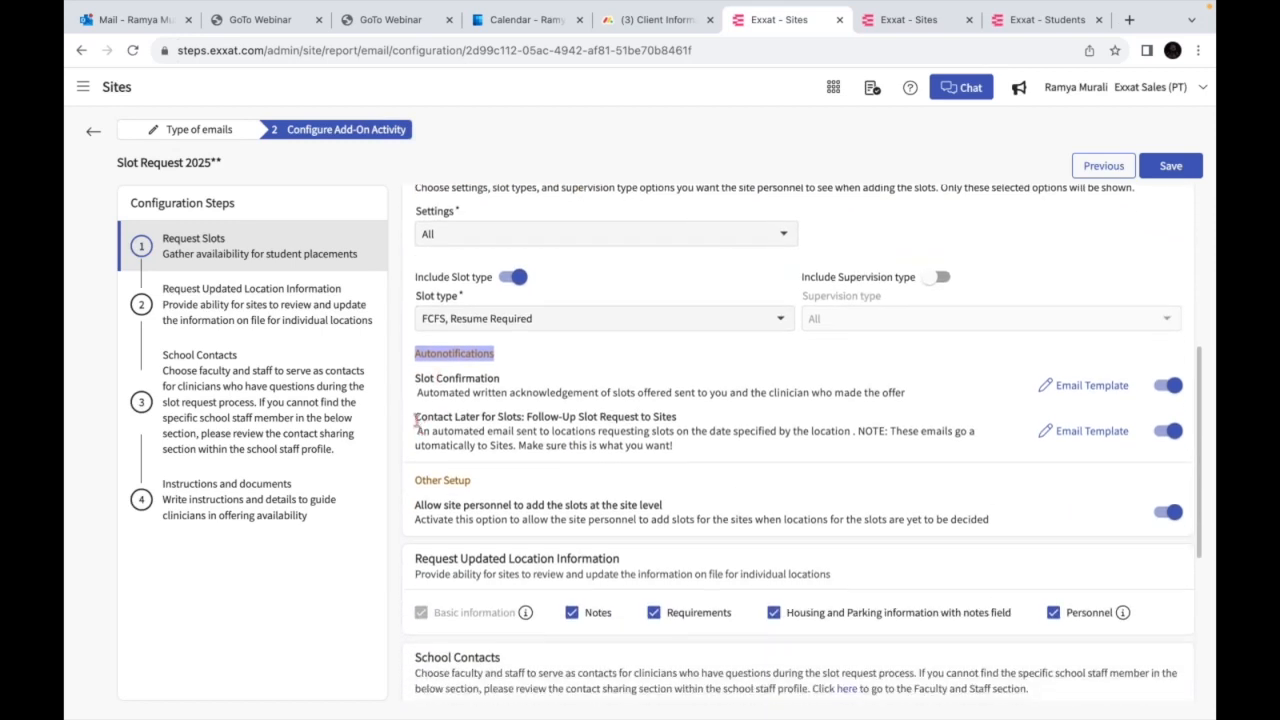
{"action": "left_click", "coordinate": [468, 420]}
{"action": "left_click_drag", "start_coordinate": [414, 417], "coordinate": [678, 417]}
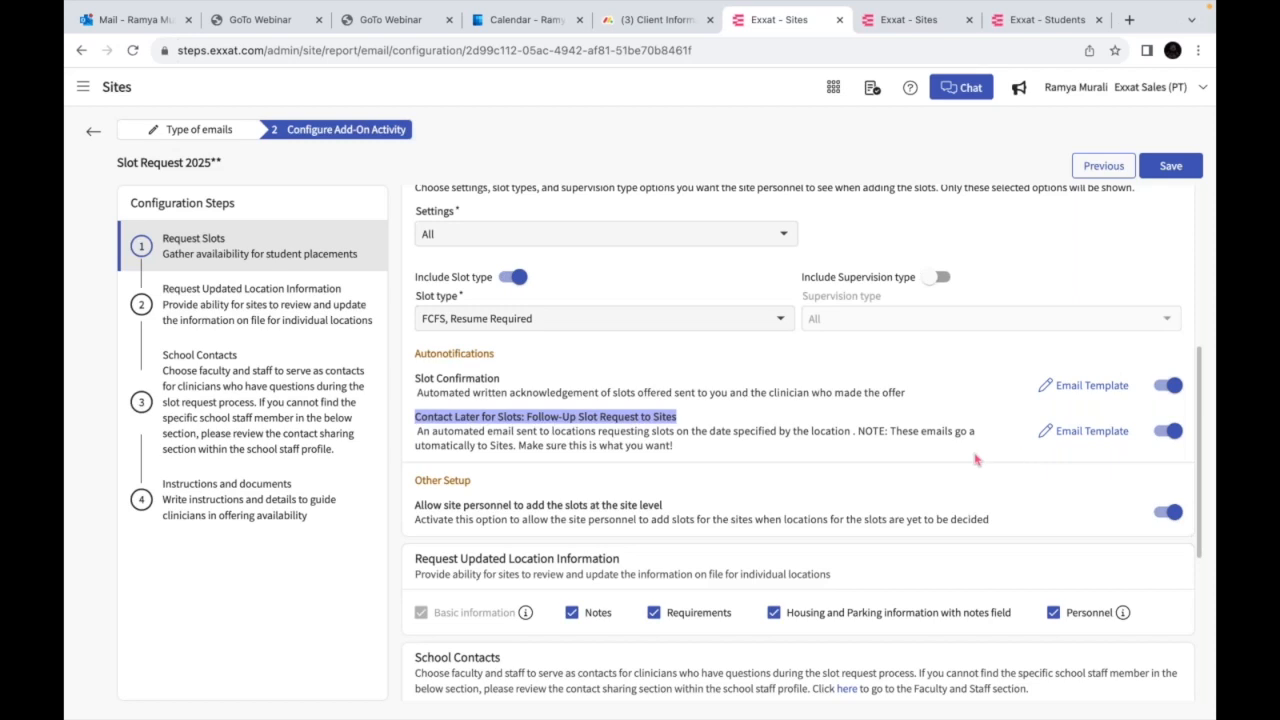
Open the email template of the Contact Later follow-up notification and read its message body
{"action": "left_click", "coordinate": [1082, 436]}
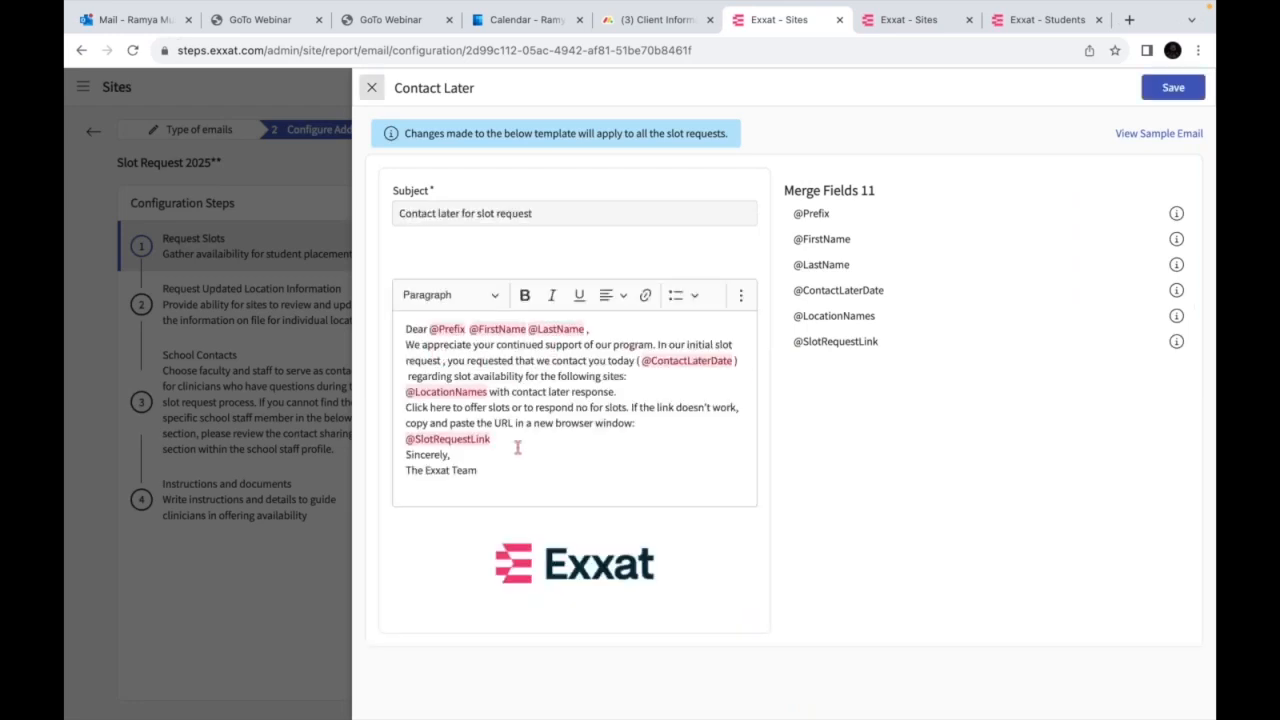
{"action": "left_click_drag", "start_coordinate": [485, 455], "coordinate": [405, 360]}
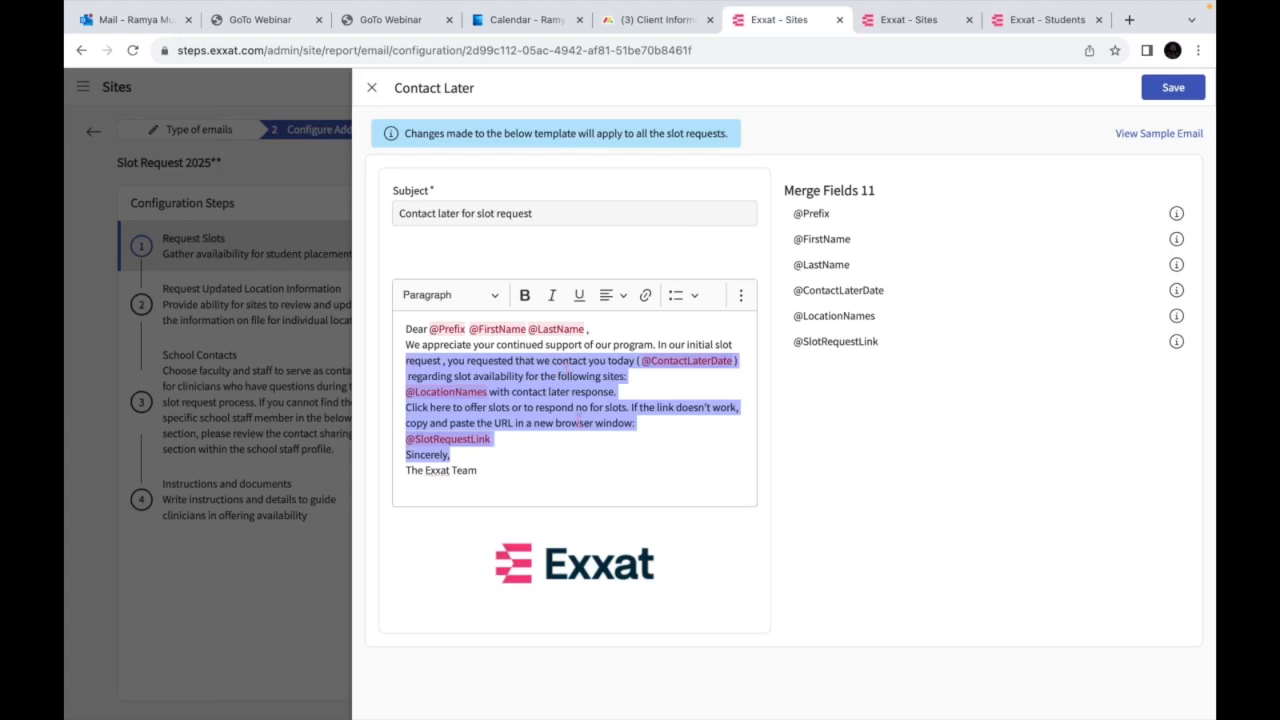
{"action": "left_click", "coordinate": [557, 466]}
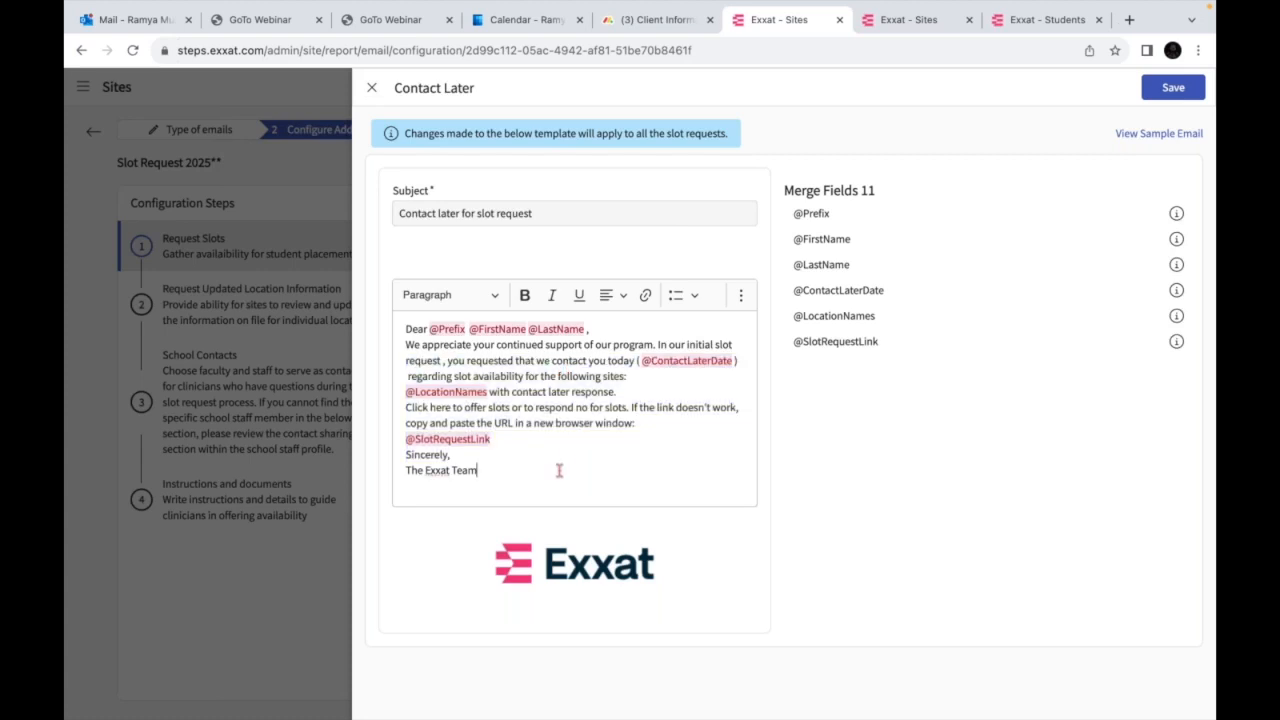
Examine the editable message body and the extra formatting options of the Contact Later email template
{"action": "left_click", "coordinate": [744, 302]}
{"action": "left_click", "coordinate": [515, 420]}
{"action": "left_click_drag", "start_coordinate": [500, 484], "coordinate": [404, 327]}
{"action": "left_click", "coordinate": [476, 344]}
{"action": "key", "text": "BackSpace"}
{"action": "double_click", "coordinate": [444, 347]}
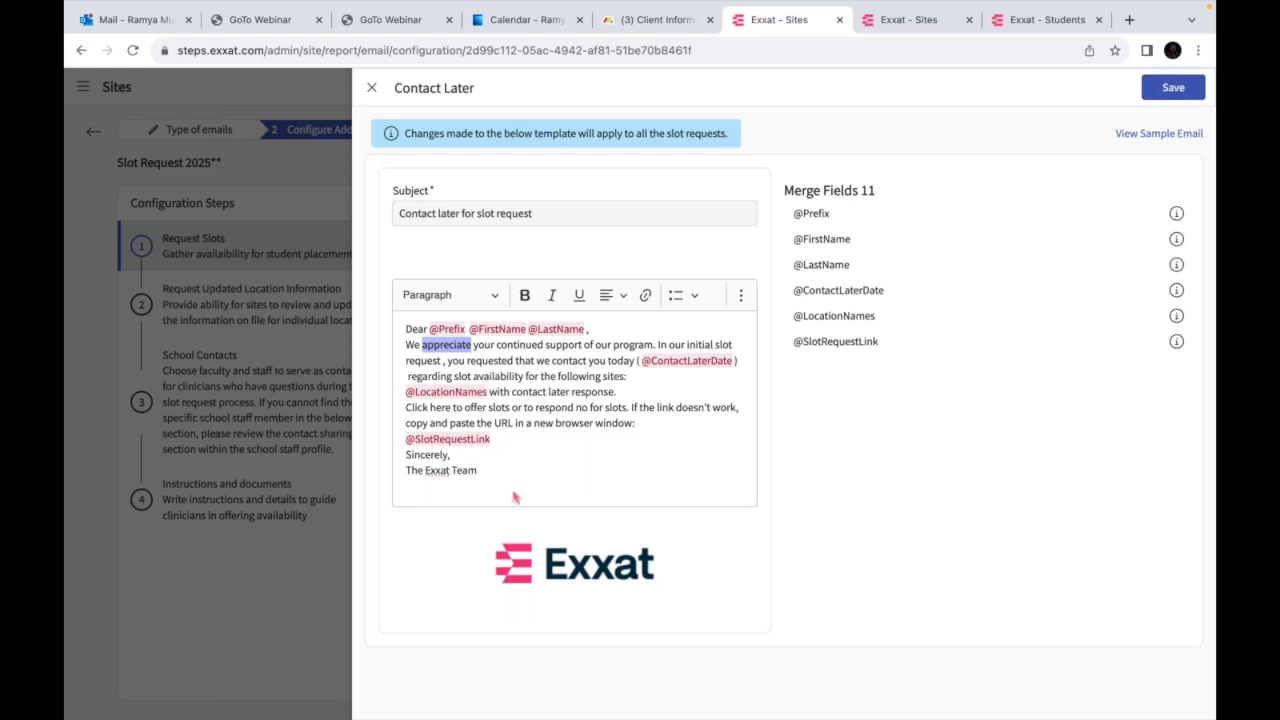
Switch through Microsoft Teams to the "Any Questions?" slide in PowerPoint and return to Chrome
{"action": "mouse_move", "coordinate": [771, 700]}
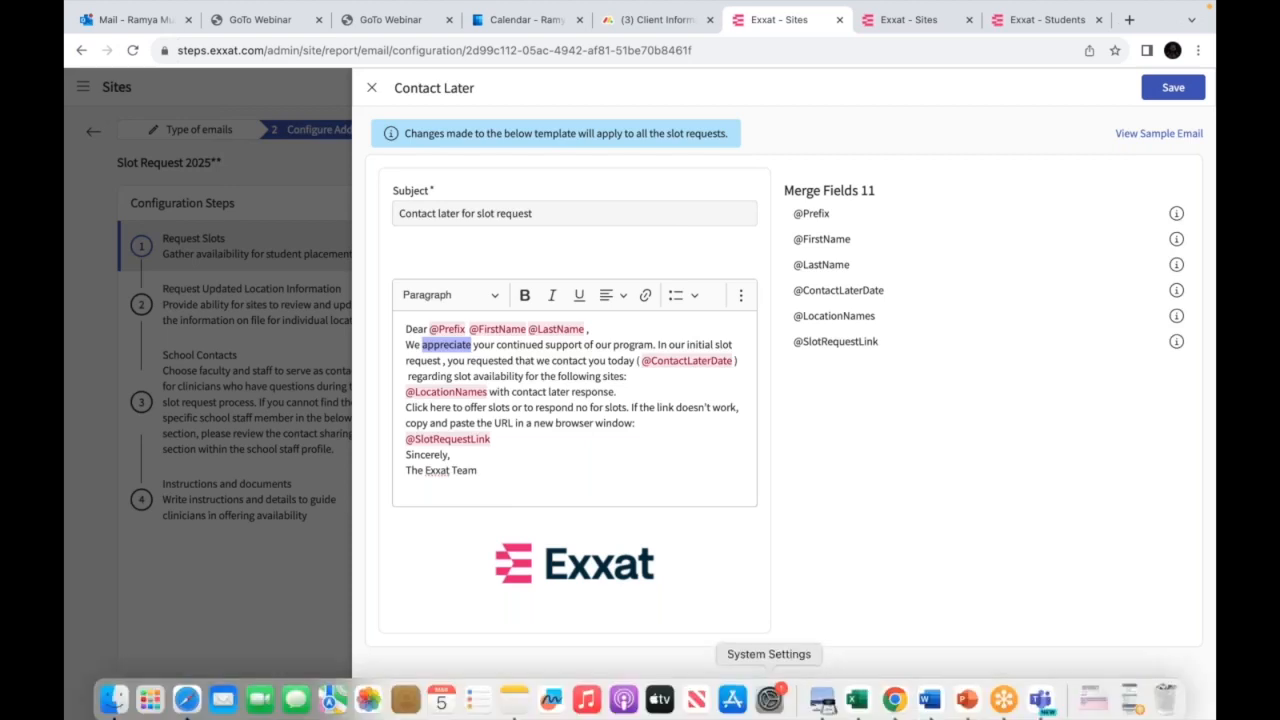
{"action": "left_click", "coordinate": [1040, 692]}
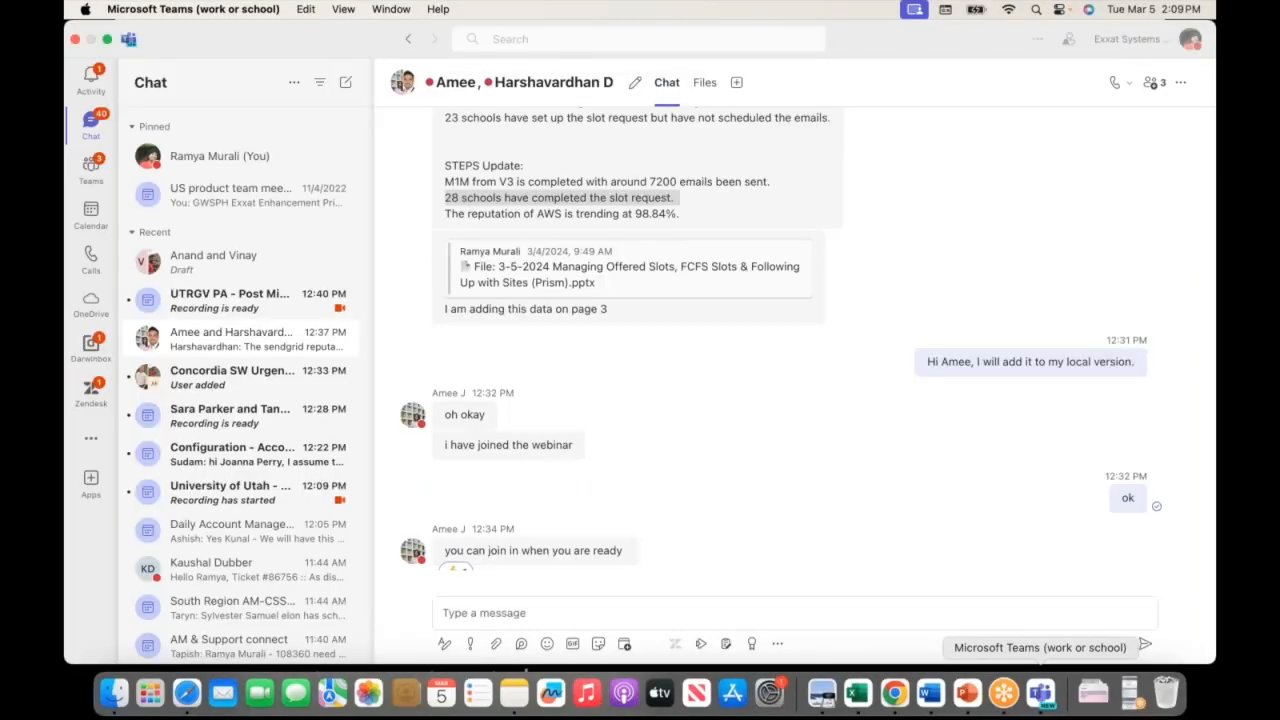
{"action": "left_click", "coordinate": [966, 692]}
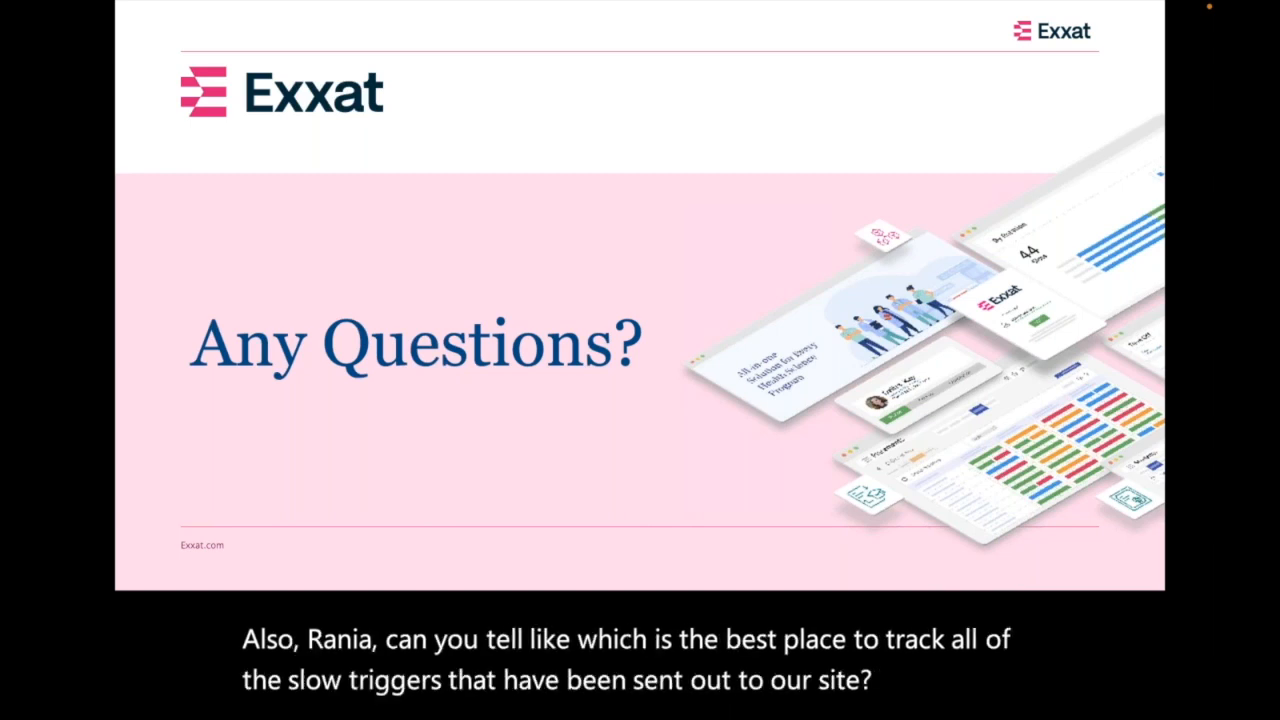
{"action": "key", "text": "super+Tab"}
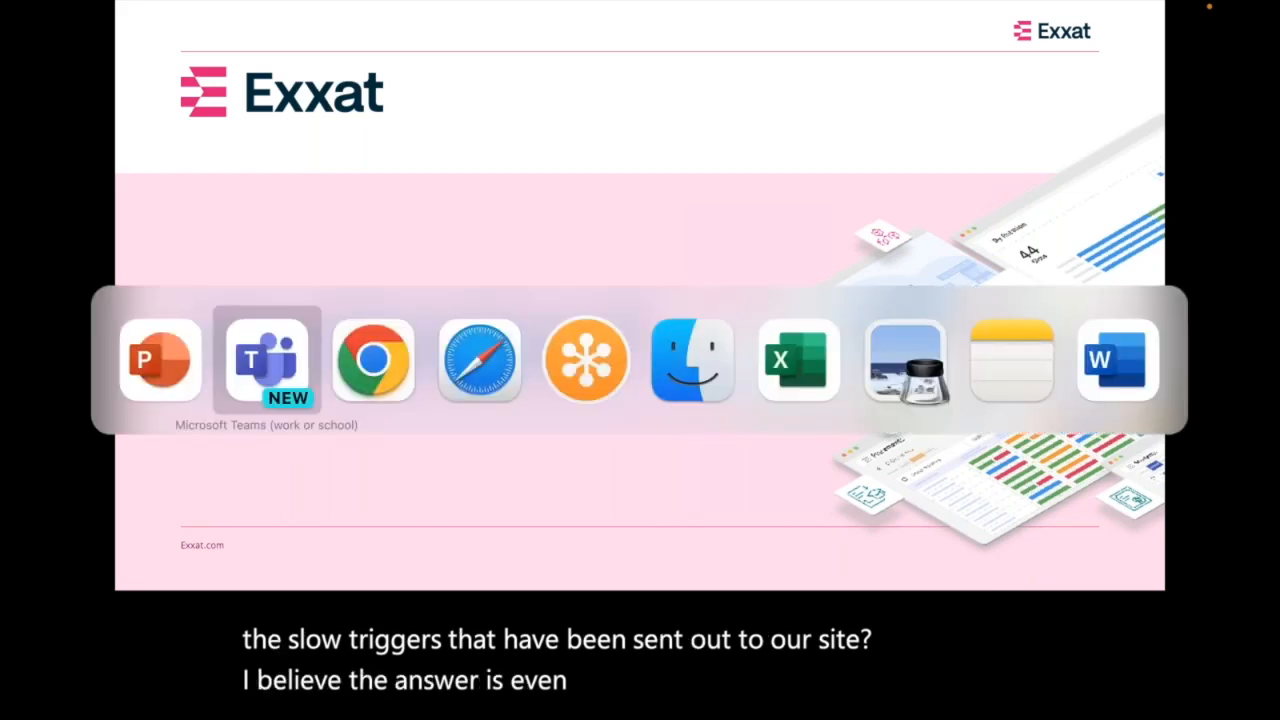
{"action": "key", "text": "super+Tab"}
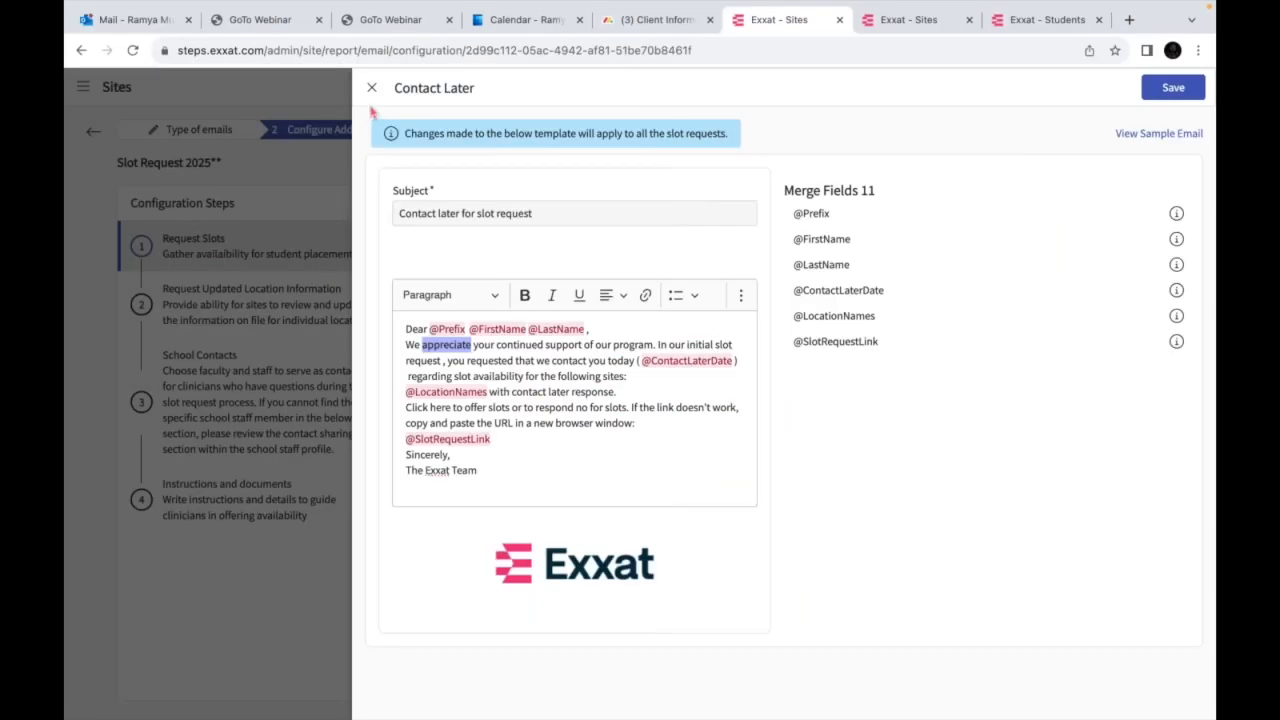
Leave the Contact Later template and its configuration, and view the email dashboard of Slot Request 2025**
{"action": "left_click", "coordinate": [371, 88]}
{"action": "left_click", "coordinate": [93, 131]}
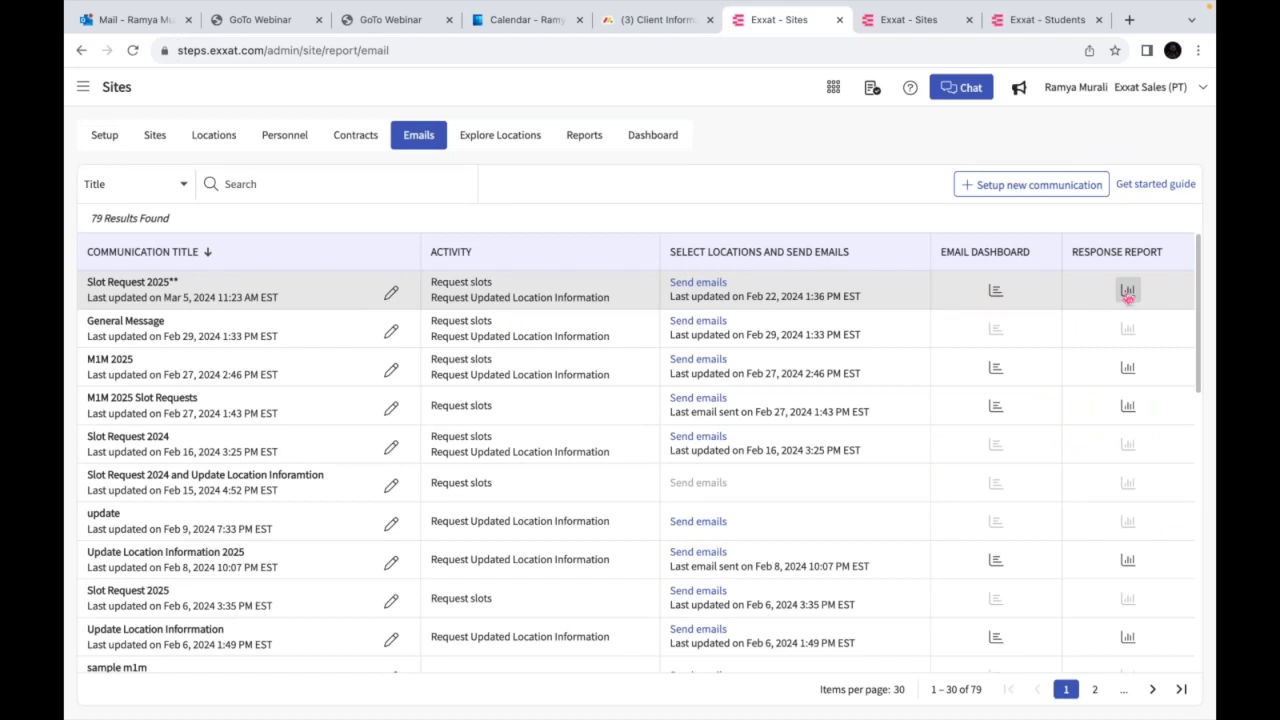
{"action": "left_click", "coordinate": [994, 291]}
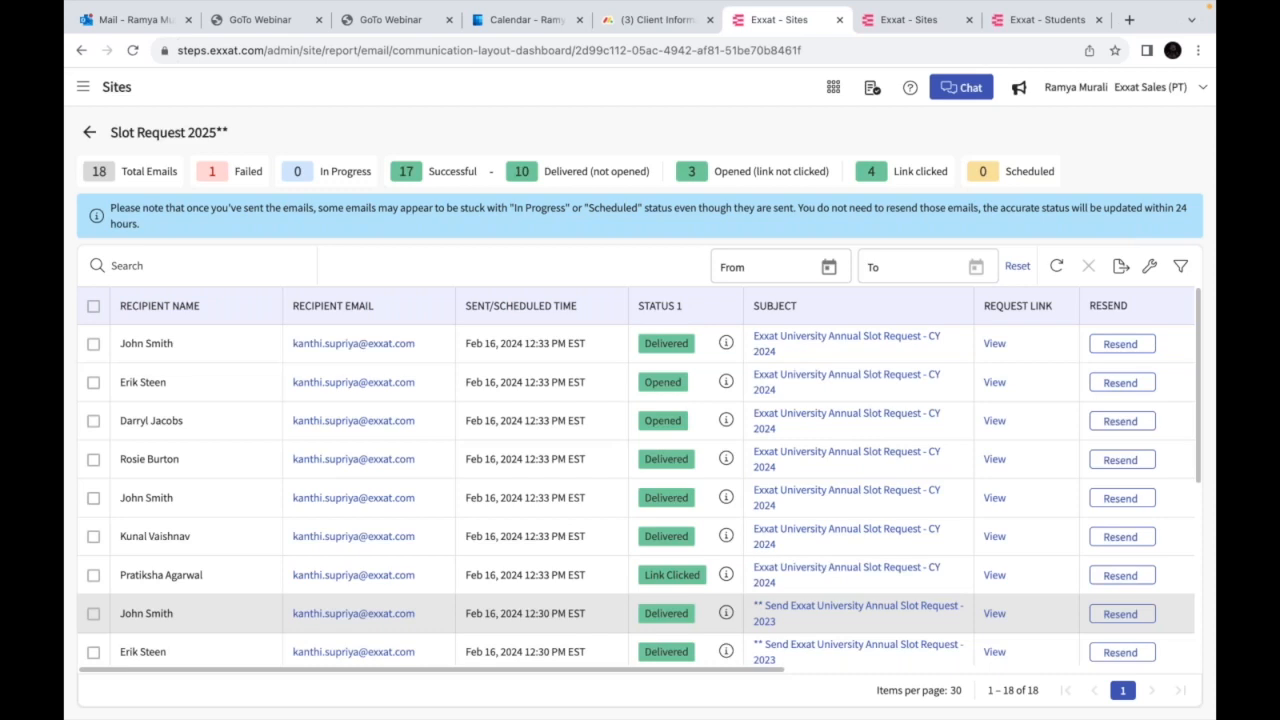
Review the response report of Slot Request 2025** and return to the communication list
{"action": "left_click", "coordinate": [89, 132]}
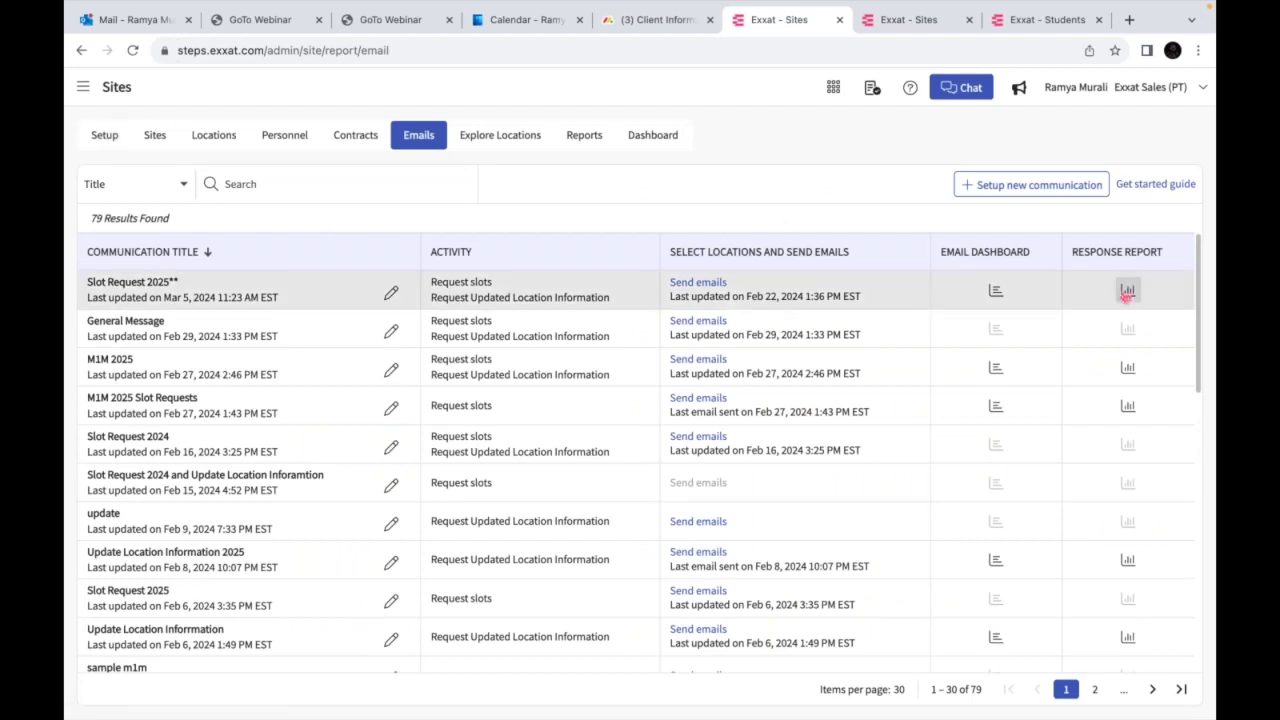
{"action": "left_click", "coordinate": [1128, 291]}
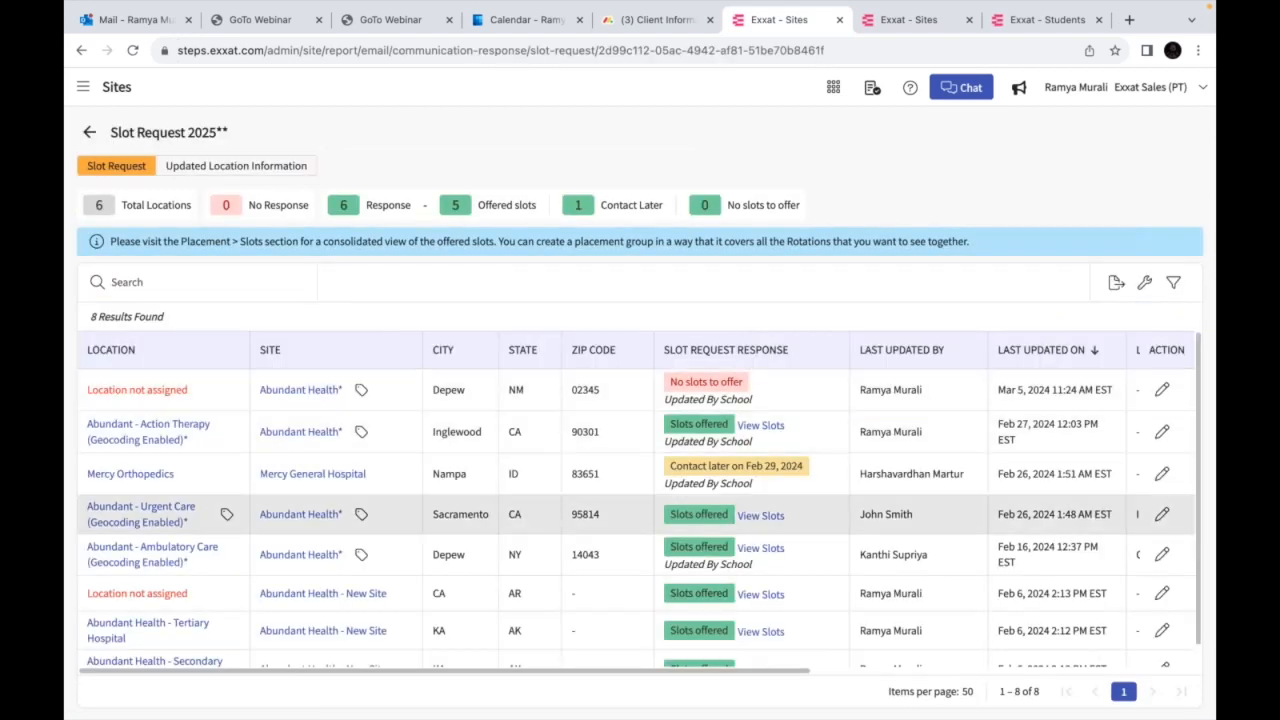
{"action": "left_click", "coordinate": [88, 134]}
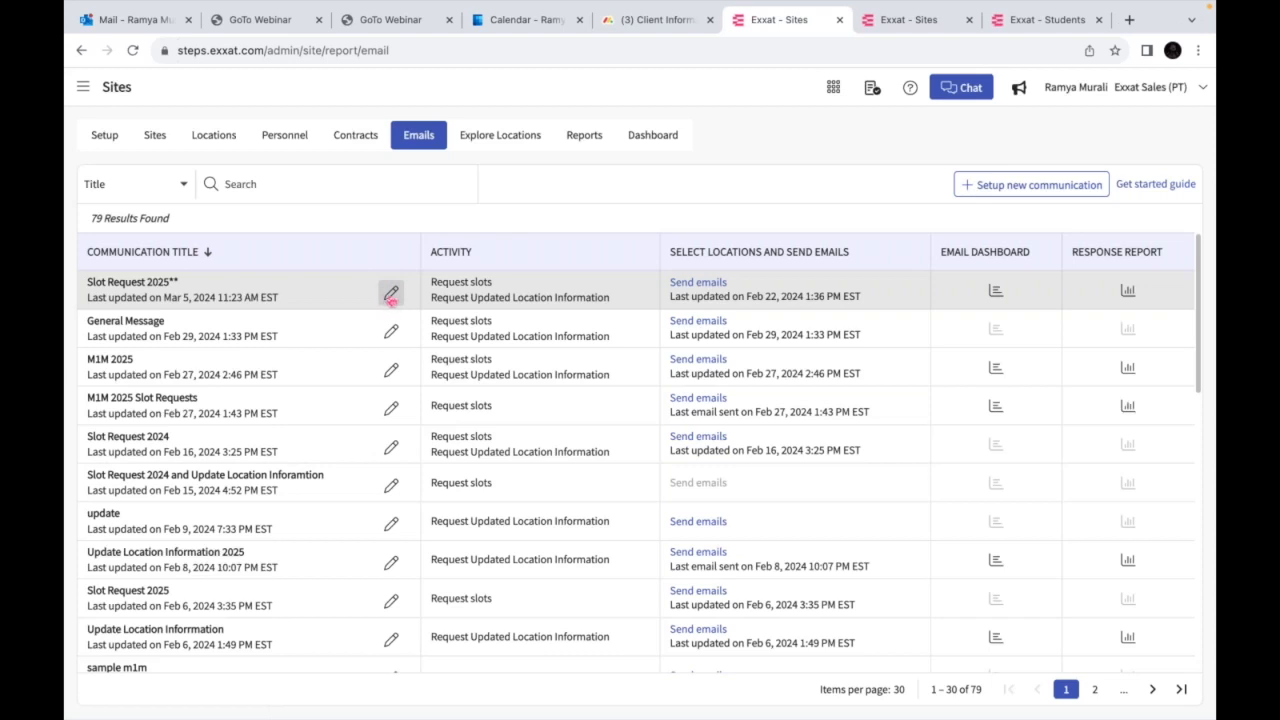
Open Slot Request 2025** for editing and look through its add-on activity configuration for the Autonotifications section
{"action": "left_click", "coordinate": [391, 293]}
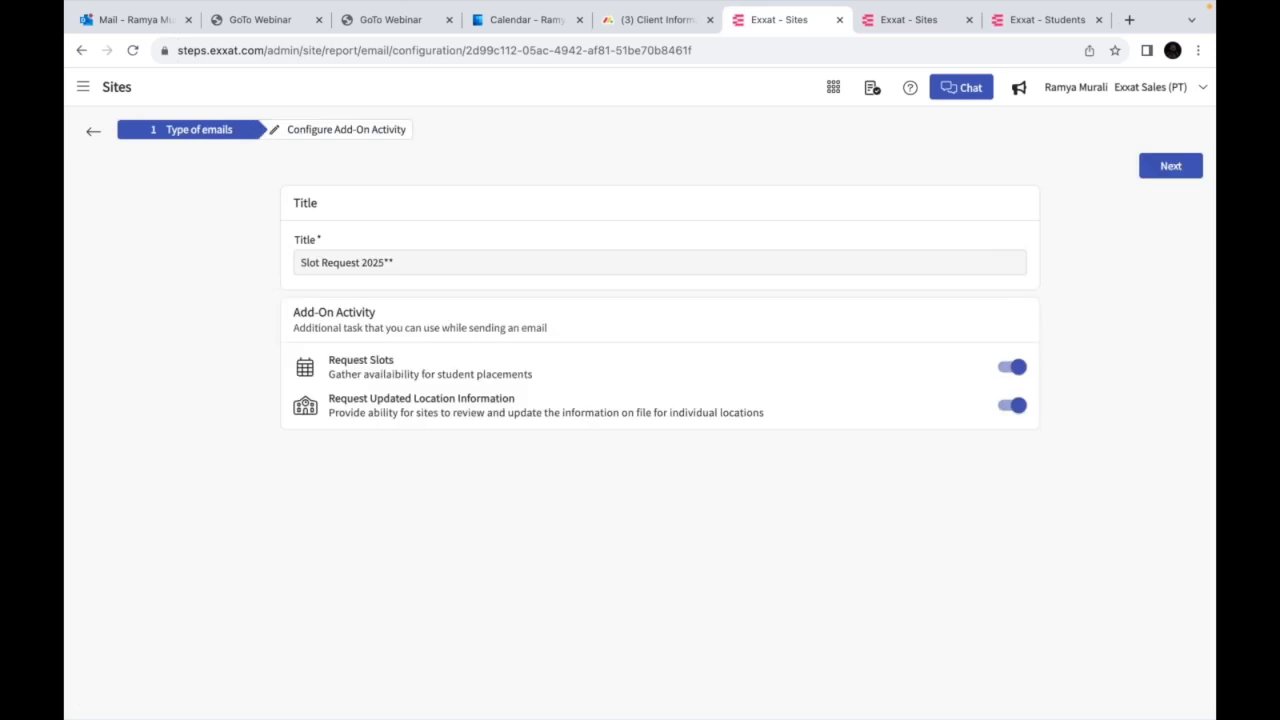
{"action": "left_click", "coordinate": [1170, 167]}
{"action": "scroll", "coordinate": [800, 450], "scroll_direction": "down", "scroll_amount": 3}
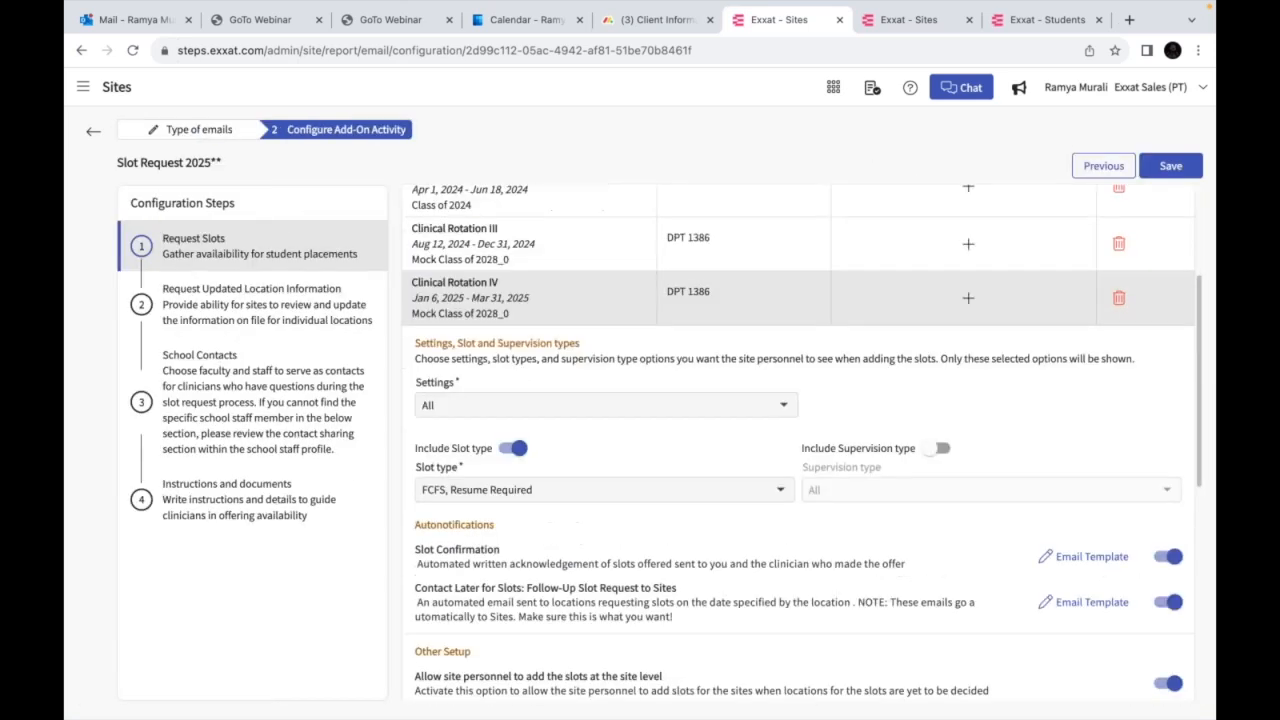
{"action": "scroll", "coordinate": [800, 450], "scroll_direction": "down", "scroll_amount": 3}
{"action": "scroll", "coordinate": [800, 450], "scroll_direction": "down", "scroll_amount": 3}
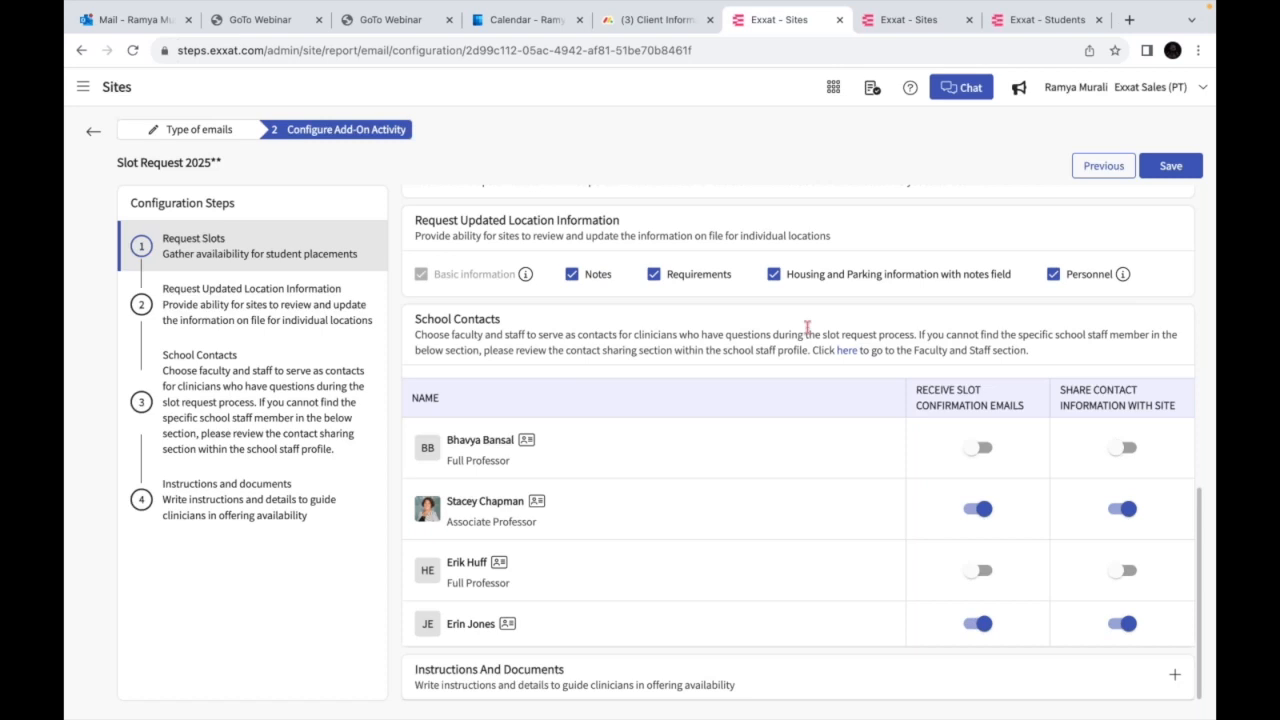
{"action": "scroll", "coordinate": [806, 326], "scroll_direction": "up", "scroll_amount": 3}
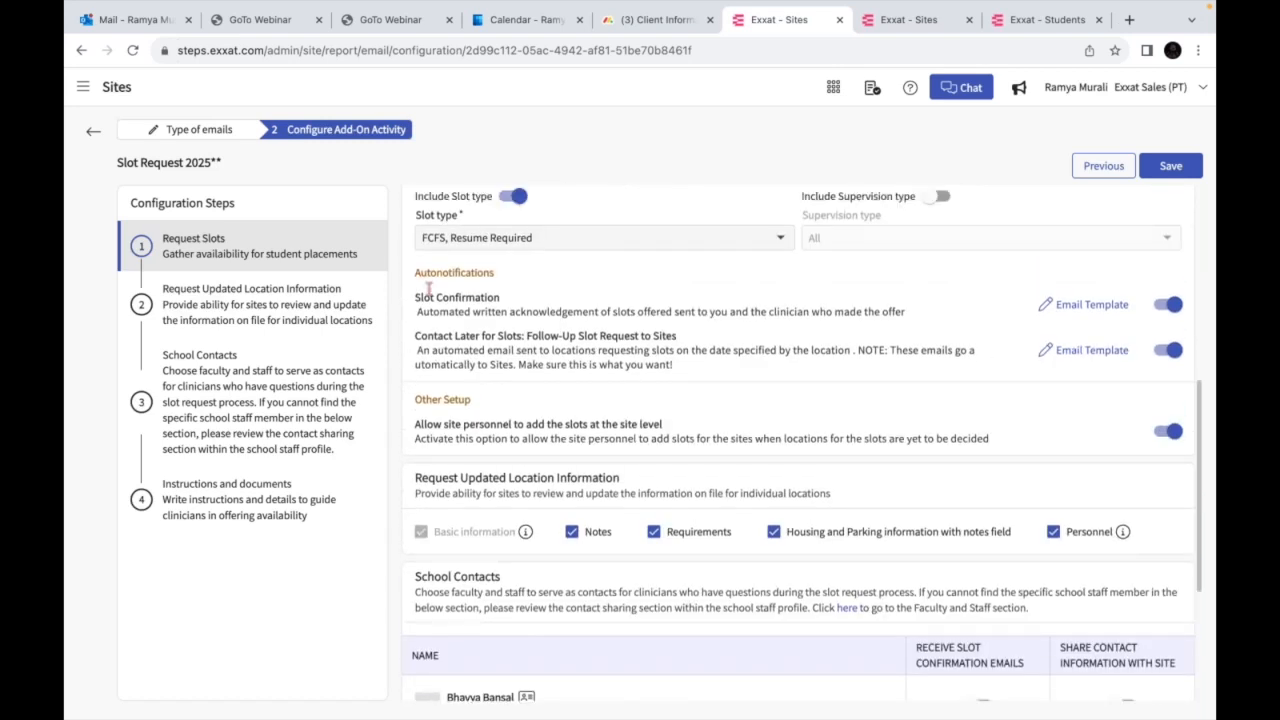
{"action": "double_click", "coordinate": [450, 274]}
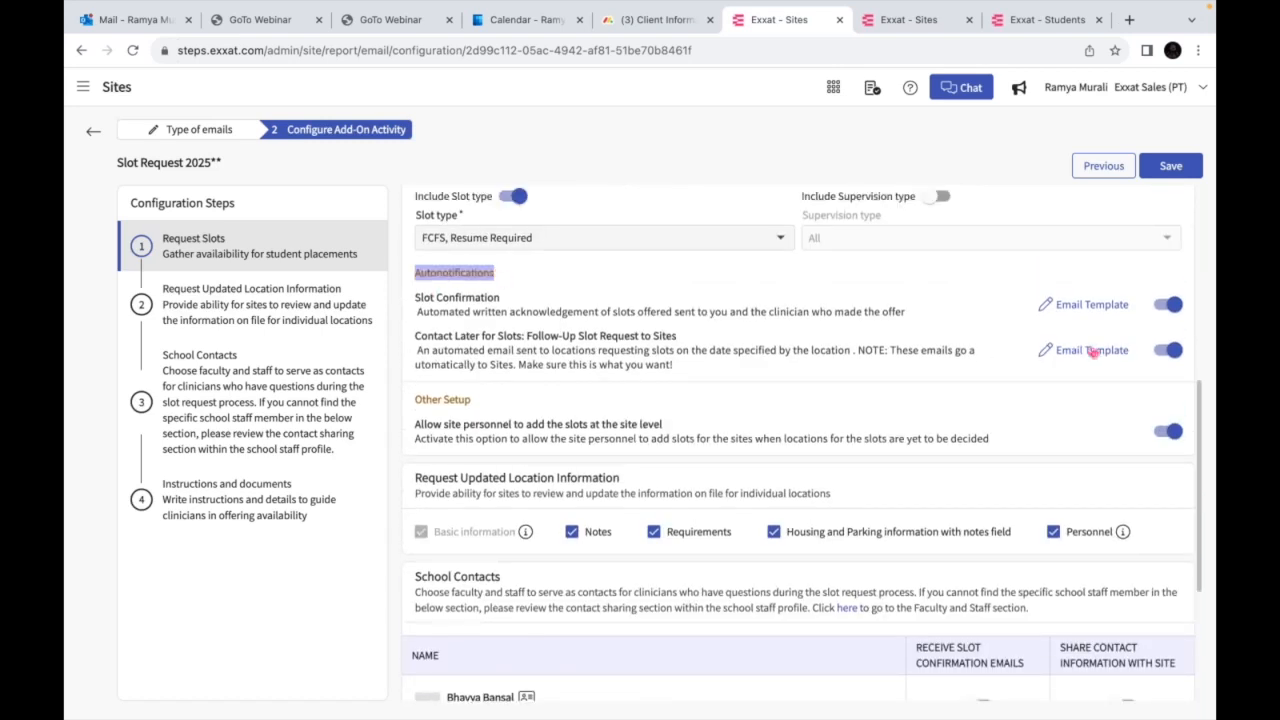
Review the lower part of the Contact Later follow-up email template, close it and return to the communication list
{"action": "left_click", "coordinate": [1093, 352]}
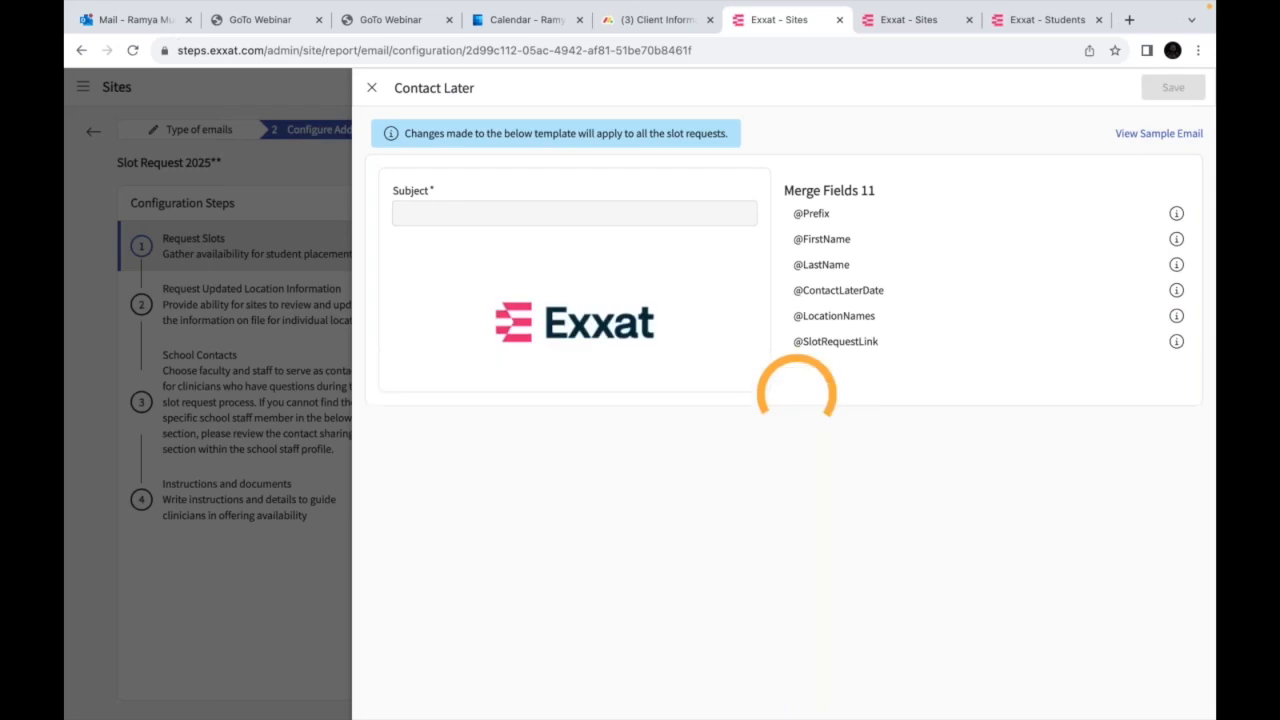
{"action": "left_click_drag", "start_coordinate": [478, 470], "coordinate": [430, 398]}
{"action": "left_click", "coordinate": [584, 428]}
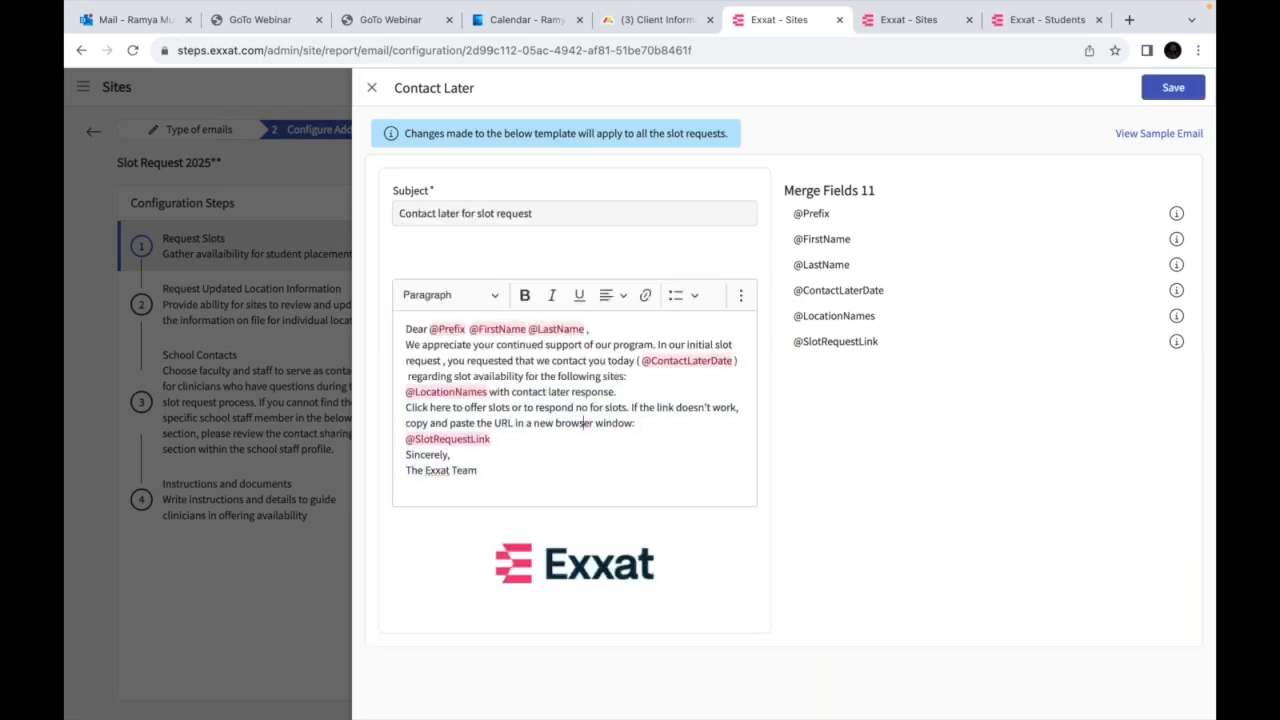
{"action": "left_click", "coordinate": [371, 88]}
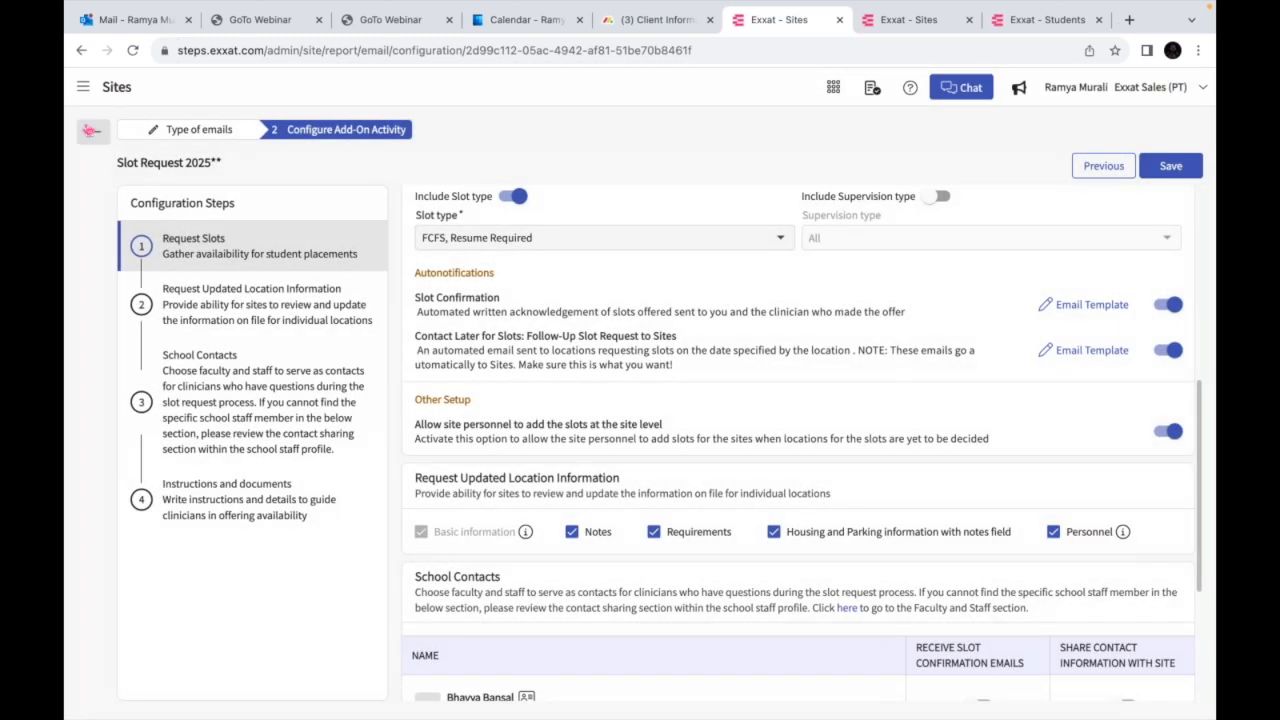
{"action": "left_click", "coordinate": [93, 131]}
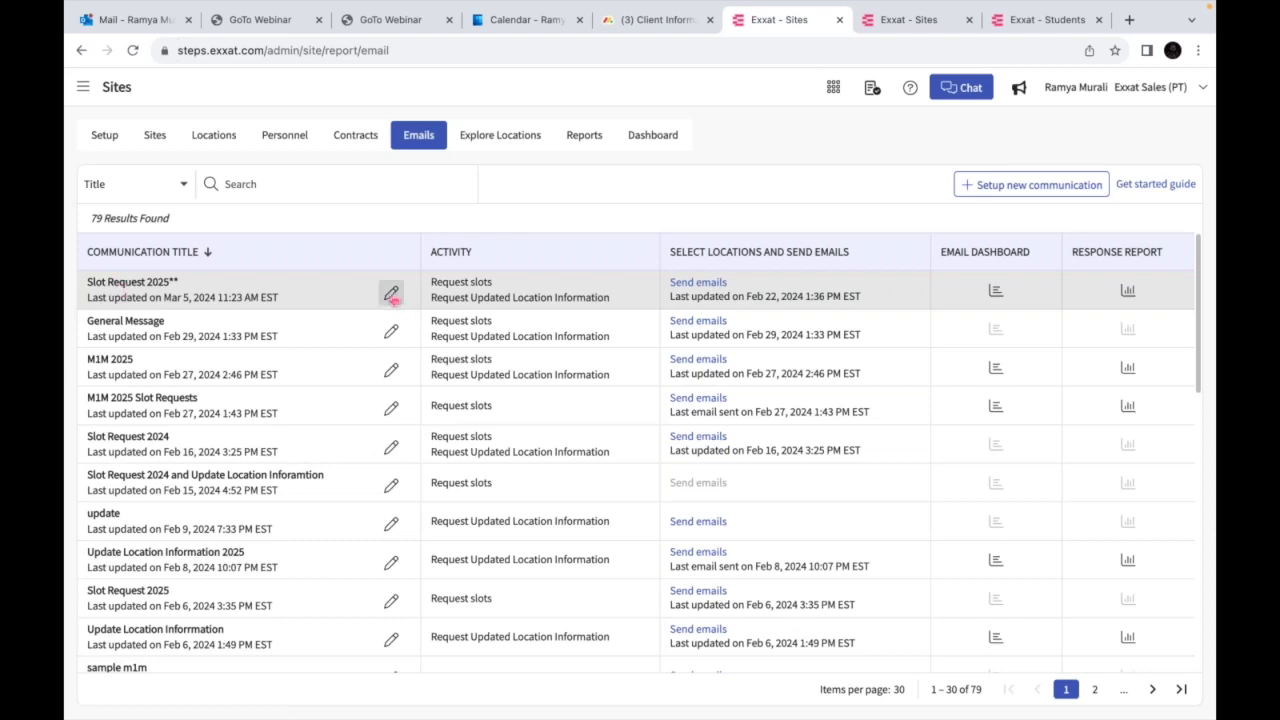
Reopen Slot Request 2025** for editing and locate Contact Later for Slots: Follow-Up Slot Request to Sites under Autonotifications
{"action": "left_click", "coordinate": [391, 293]}
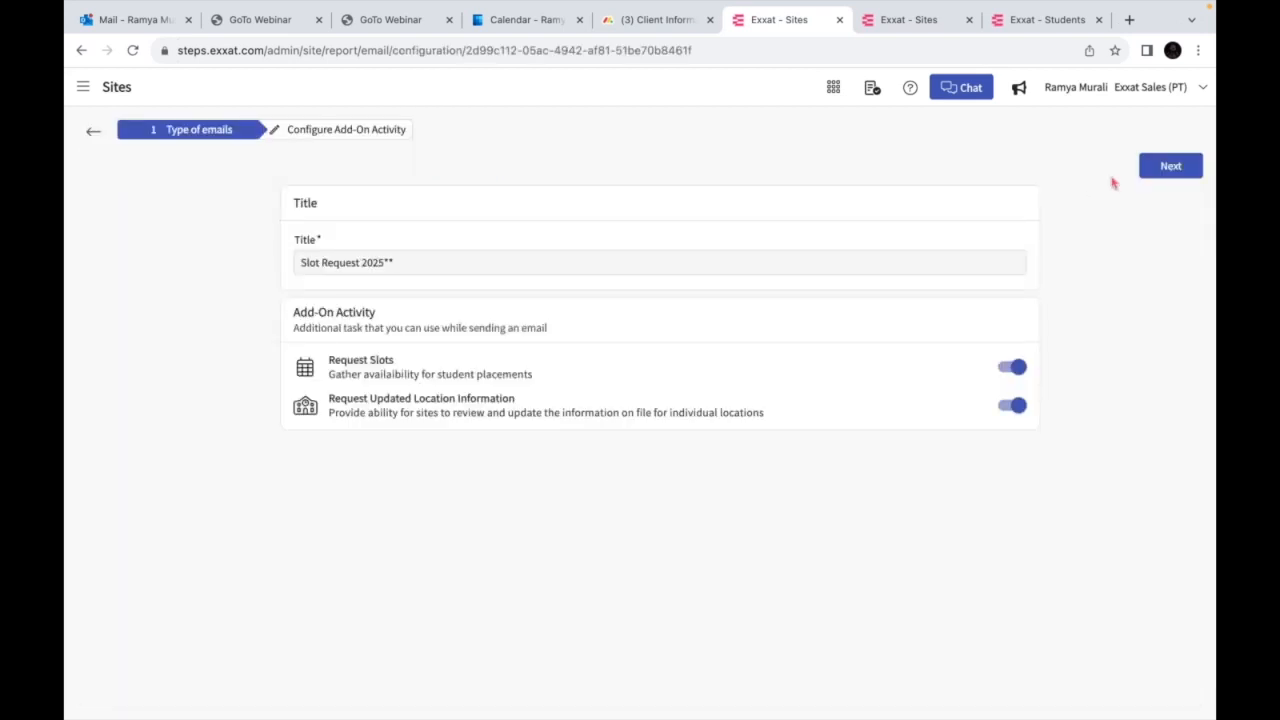
{"action": "left_click", "coordinate": [1168, 166]}
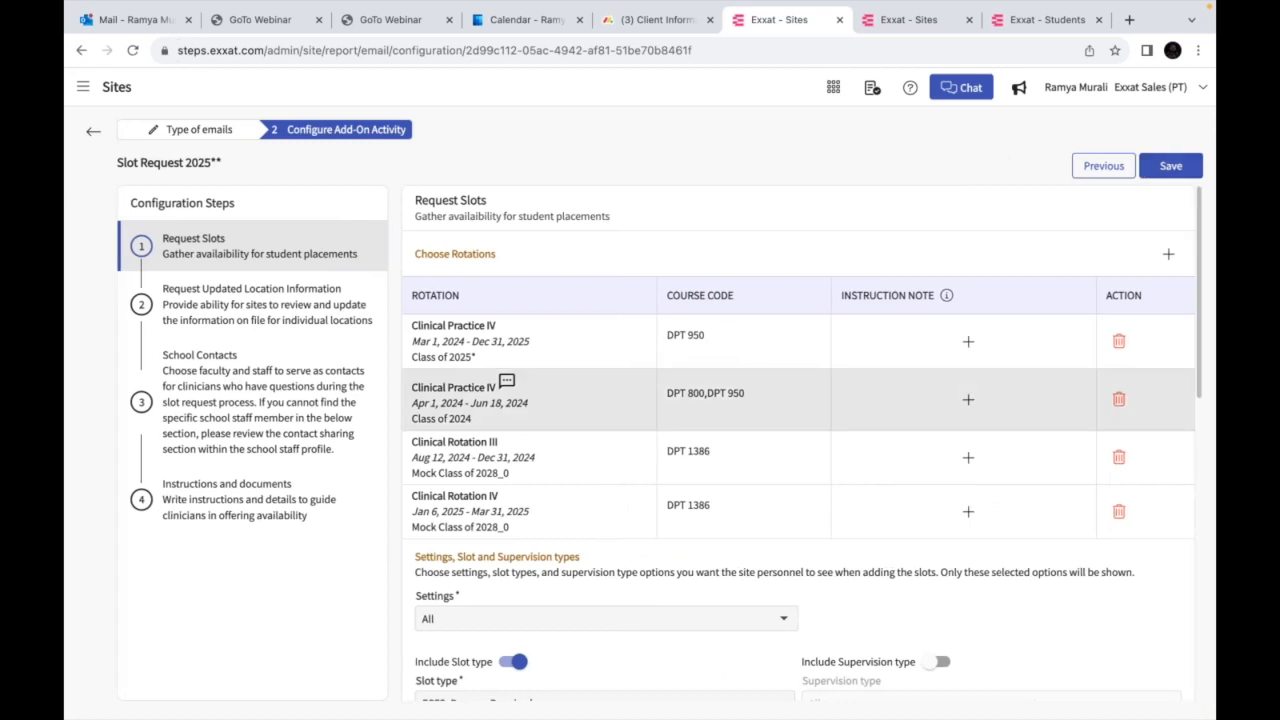
{"action": "scroll", "coordinate": [506, 395], "scroll_direction": "down", "scroll_amount": 5}
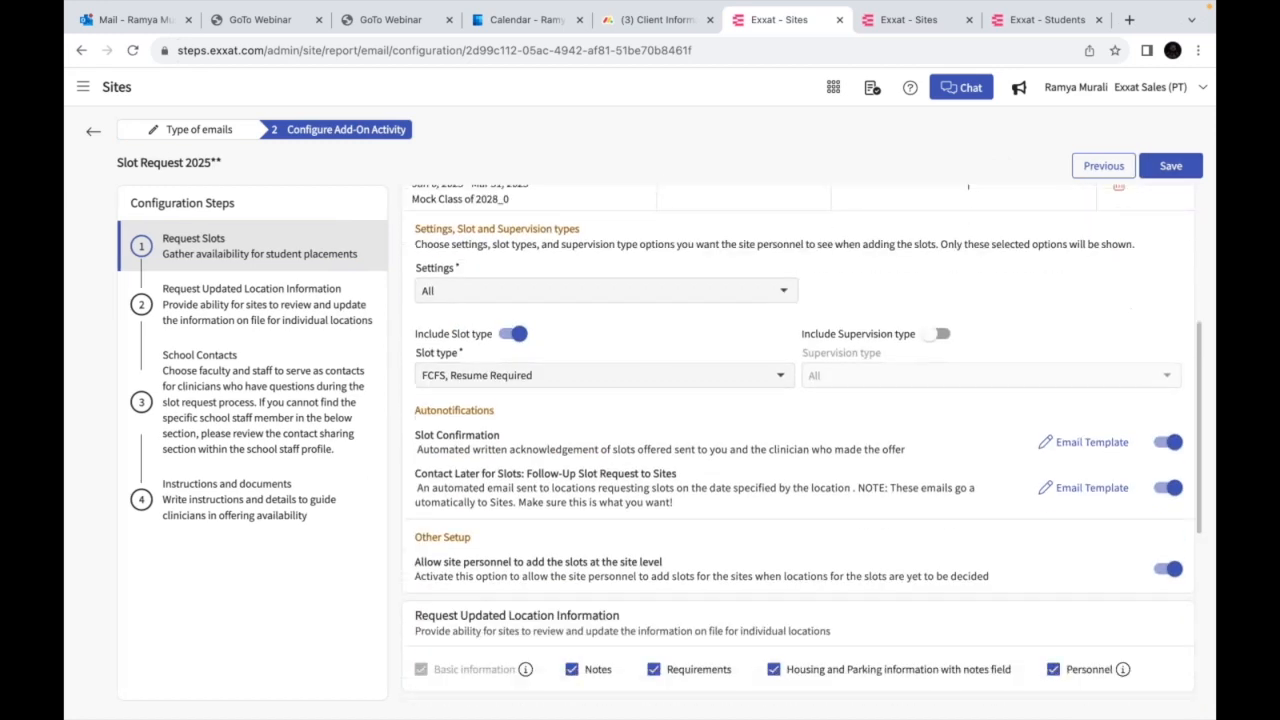
{"action": "double_click", "coordinate": [444, 412]}
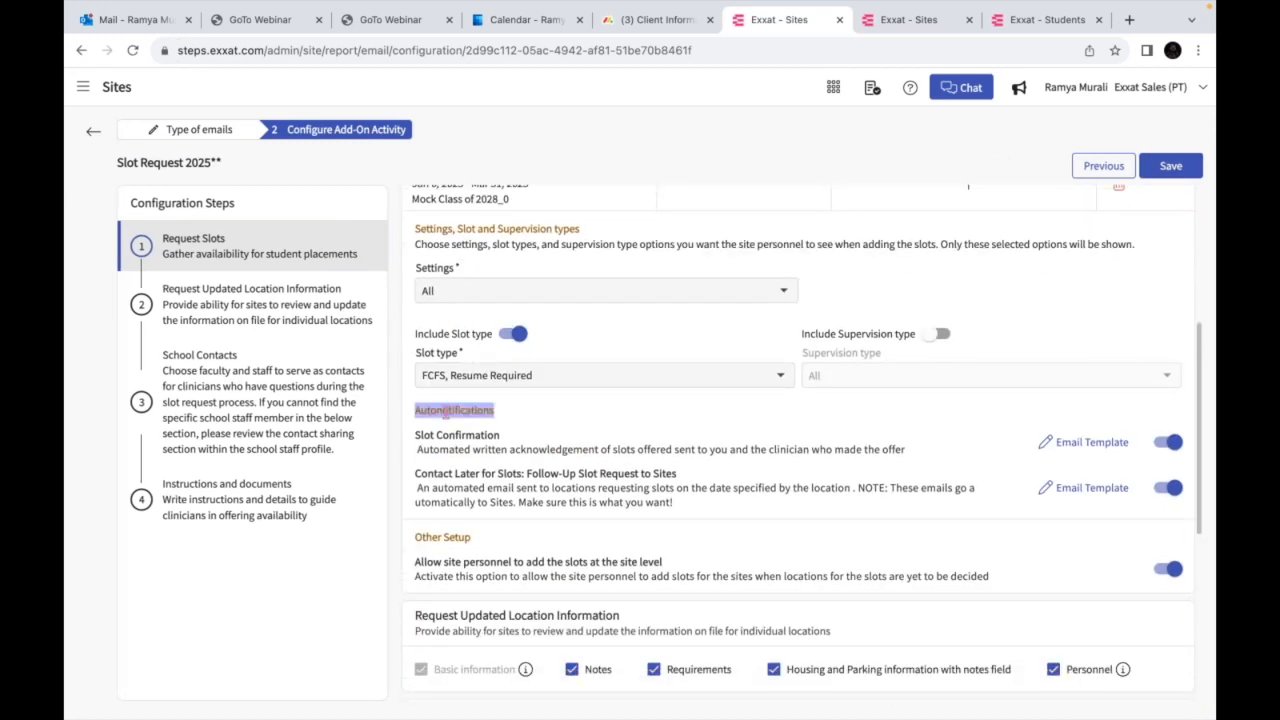
{"action": "left_click", "coordinate": [418, 482]}
{"action": "left_click_drag", "start_coordinate": [416, 476], "coordinate": [680, 476]}
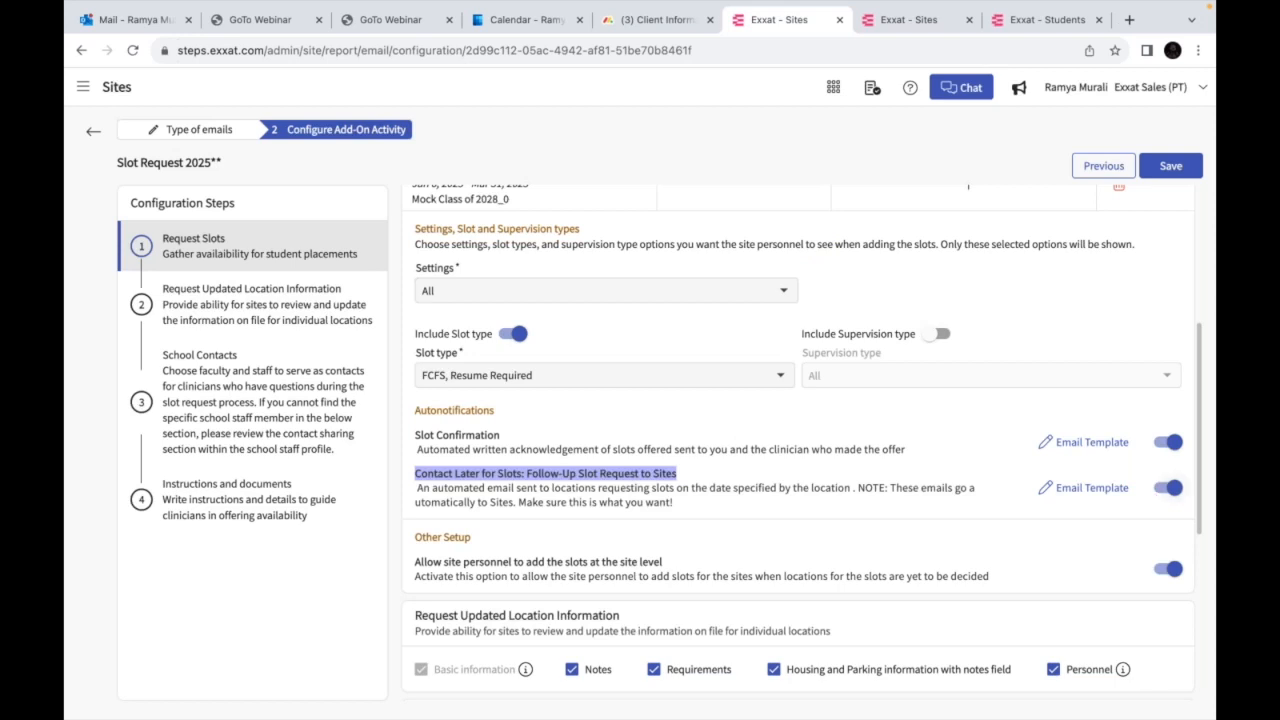
Review the "you requested that we contact you today" wording in the Contact Later template, and save the template and the slot request configuration
{"action": "left_click", "coordinate": [1077, 496]}
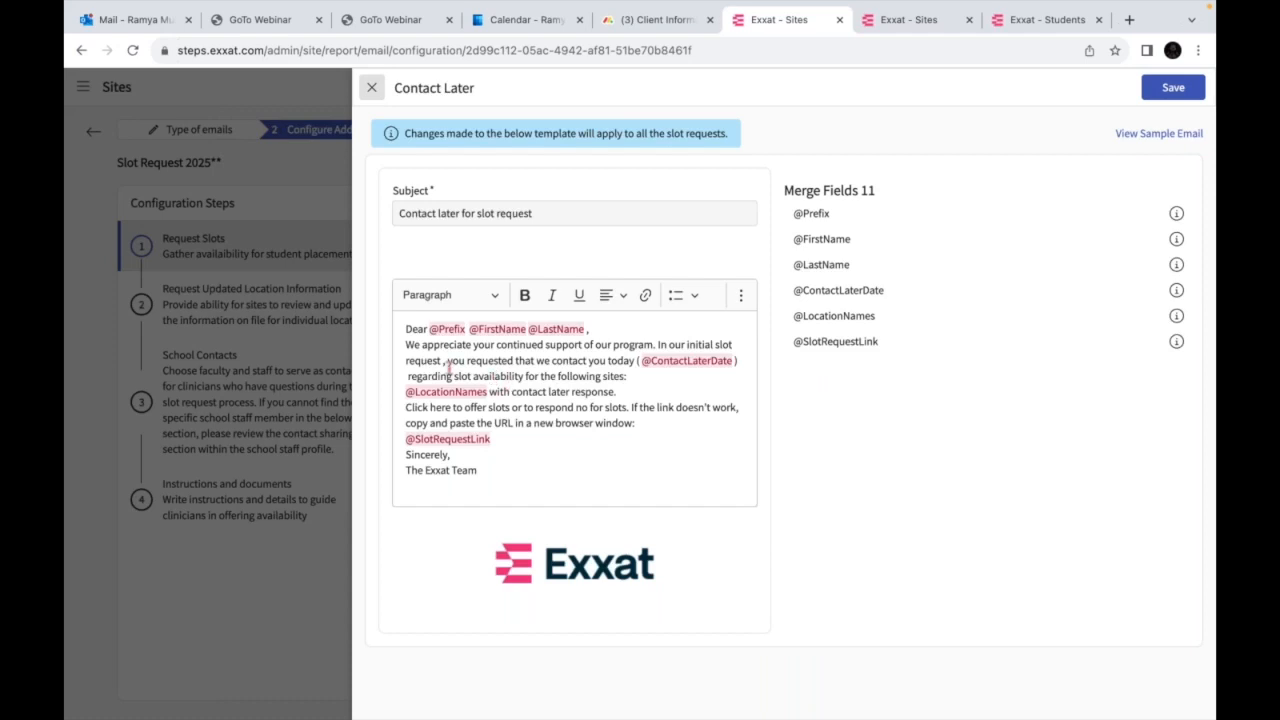
{"action": "left_click_drag", "start_coordinate": [447, 362], "coordinate": [632, 367]}
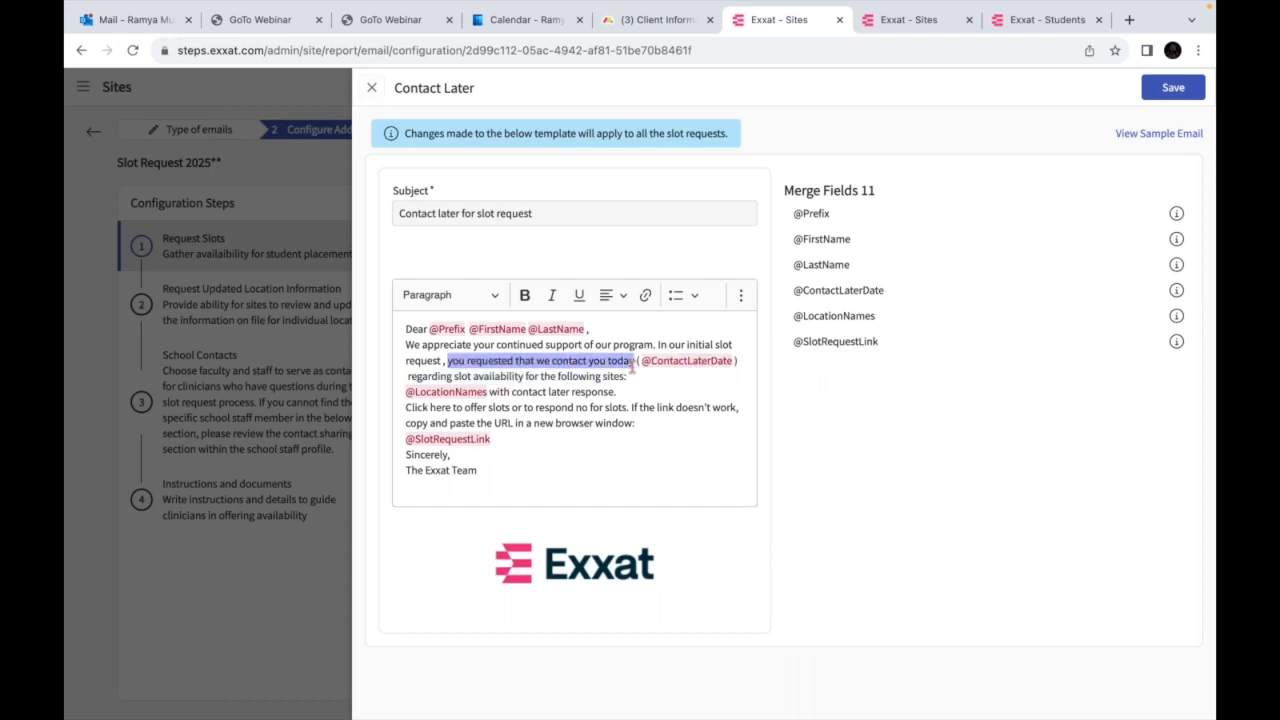
{"action": "left_click", "coordinate": [1172, 87]}
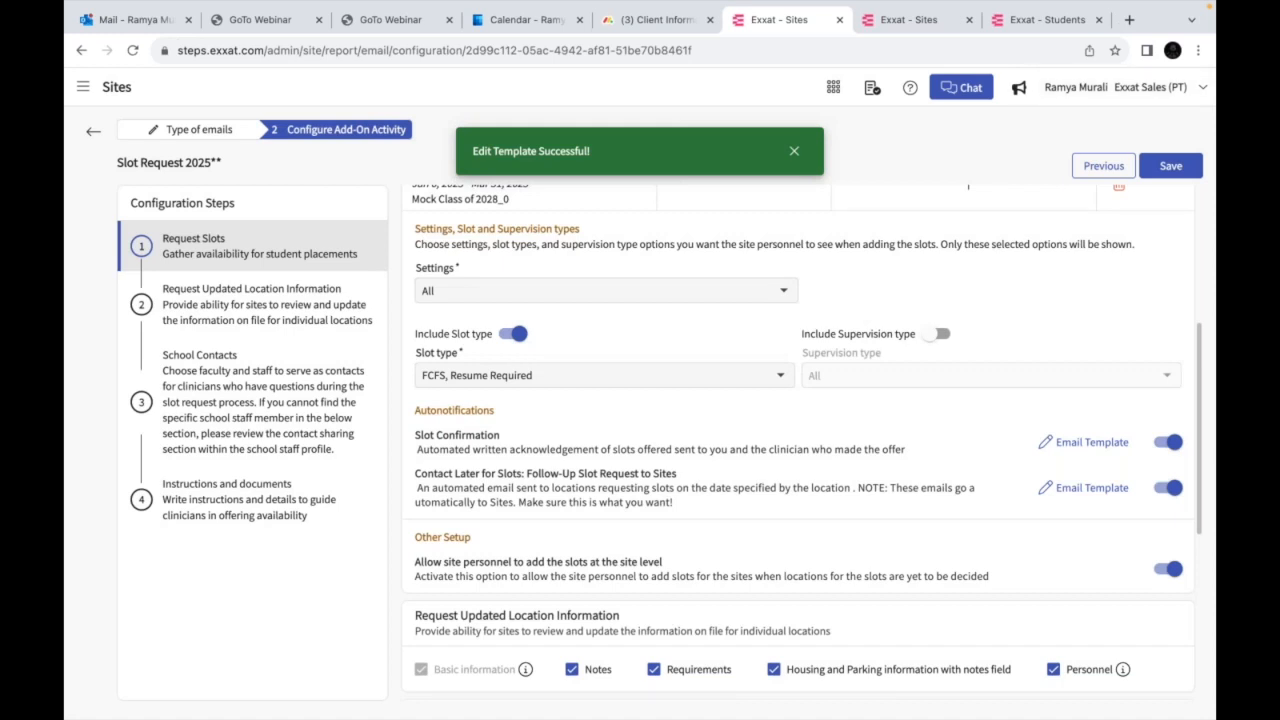
{"action": "left_click", "coordinate": [1172, 166]}
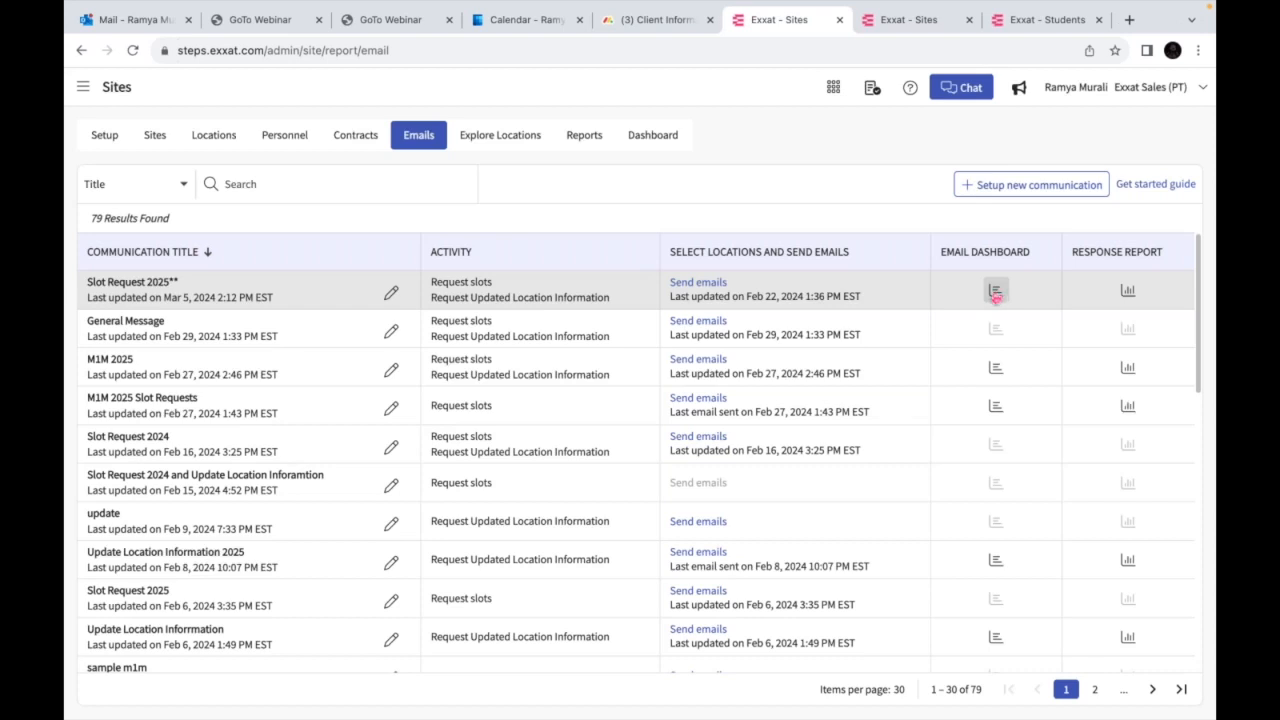
Open the first recipient's request link from the Slot Request 2025** email dashboard and return to the dashboard
{"action": "left_click", "coordinate": [995, 292]}
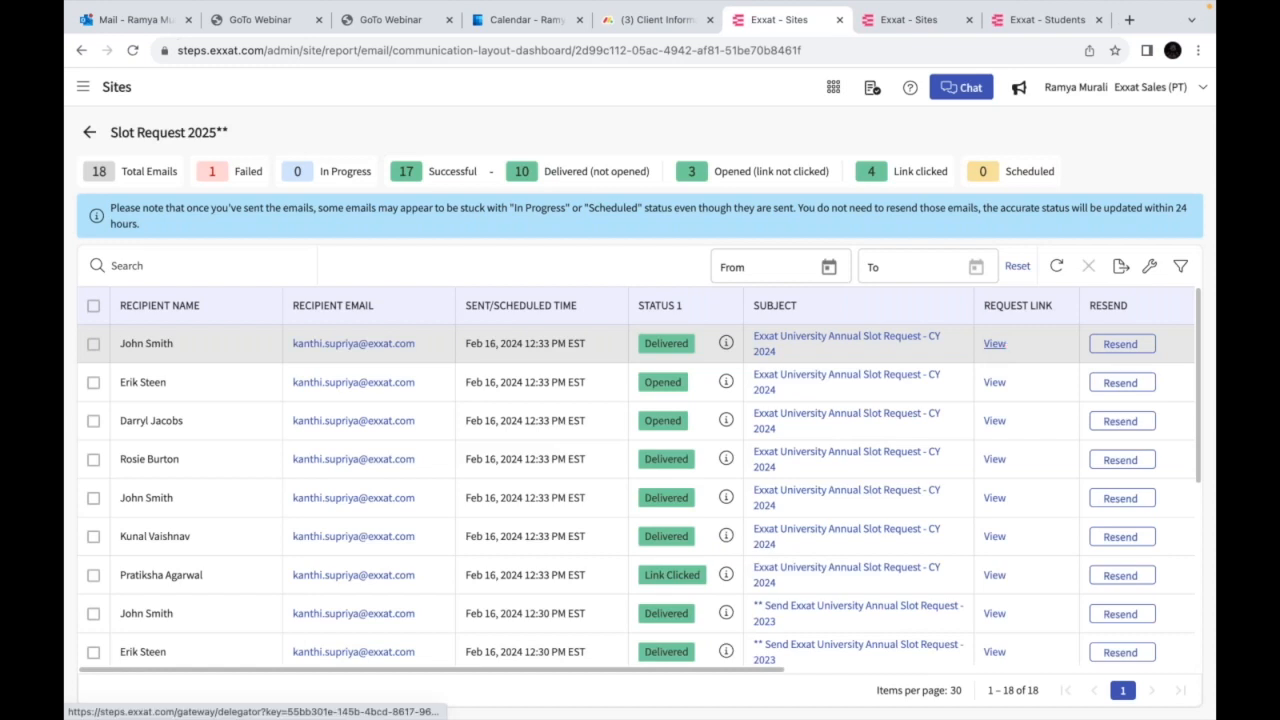
{"action": "left_click", "coordinate": [993, 344]}
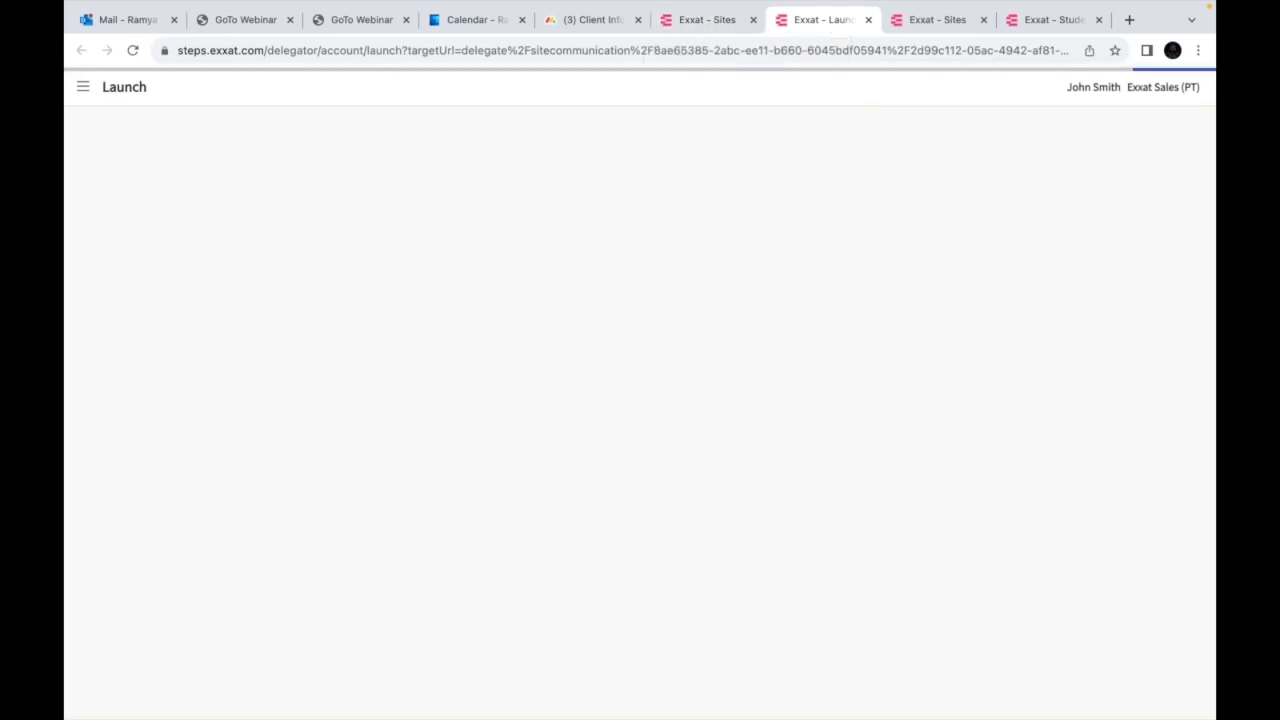
{"action": "left_click", "coordinate": [702, 24]}
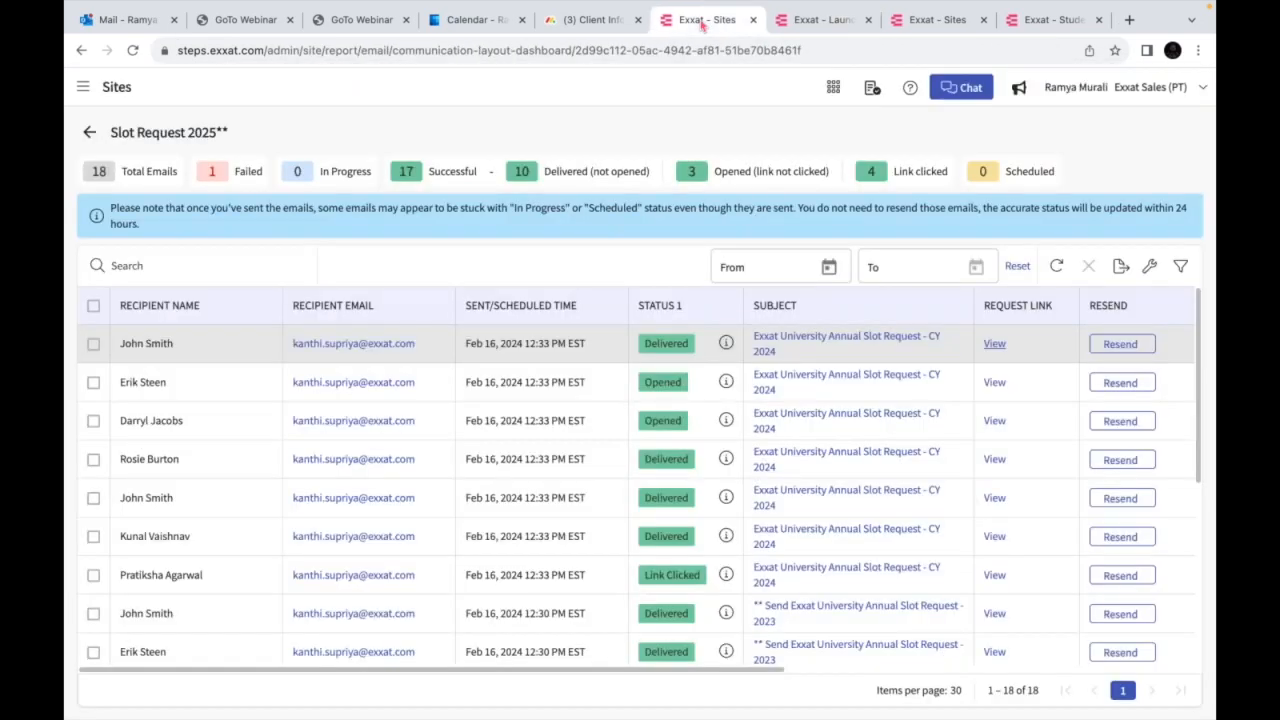
View the content of the email sent to the first recipient, check the slot request link in it, and close it
{"action": "left_click", "coordinate": [830, 340]}
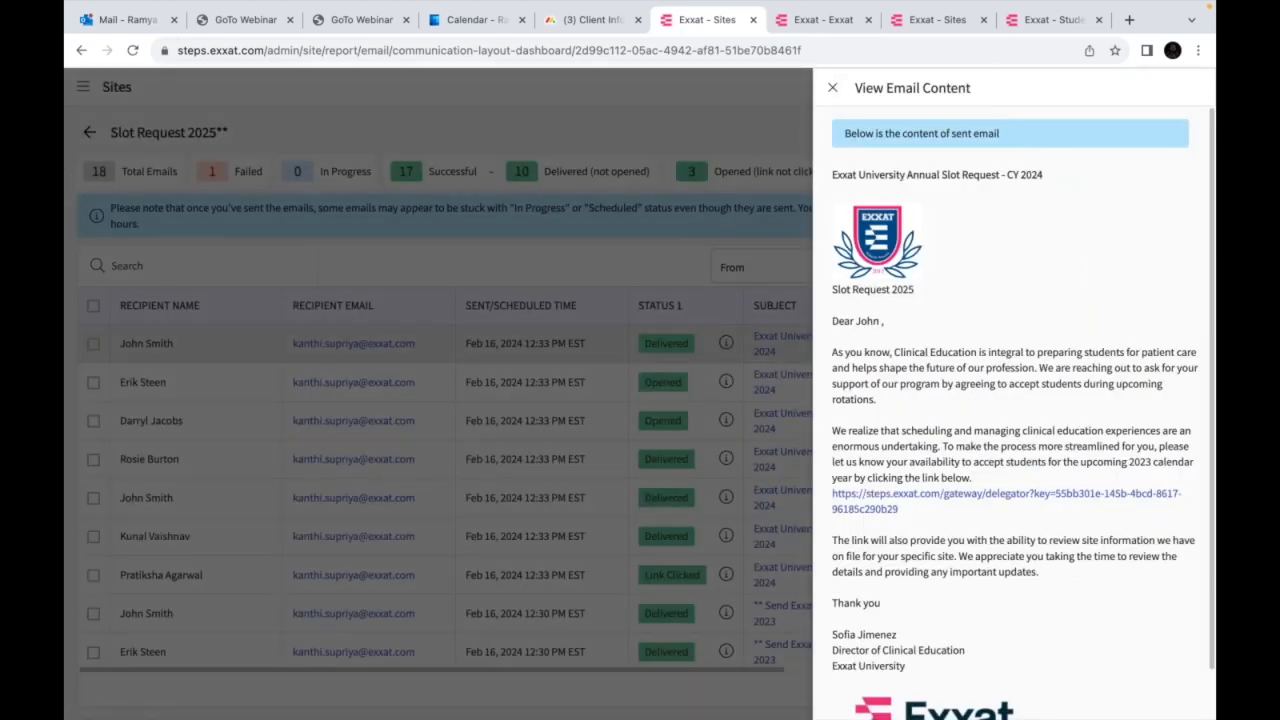
{"action": "triple_click", "coordinate": [866, 490]}
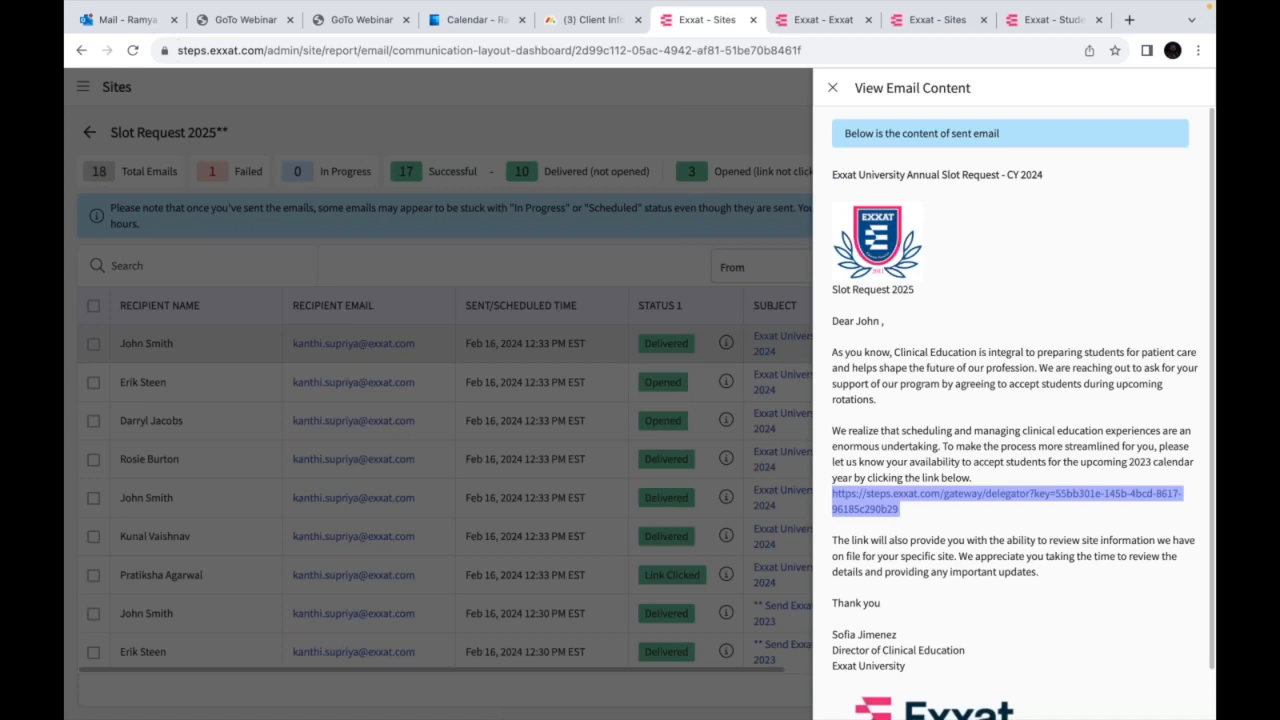
{"action": "left_click", "coordinate": [832, 88]}
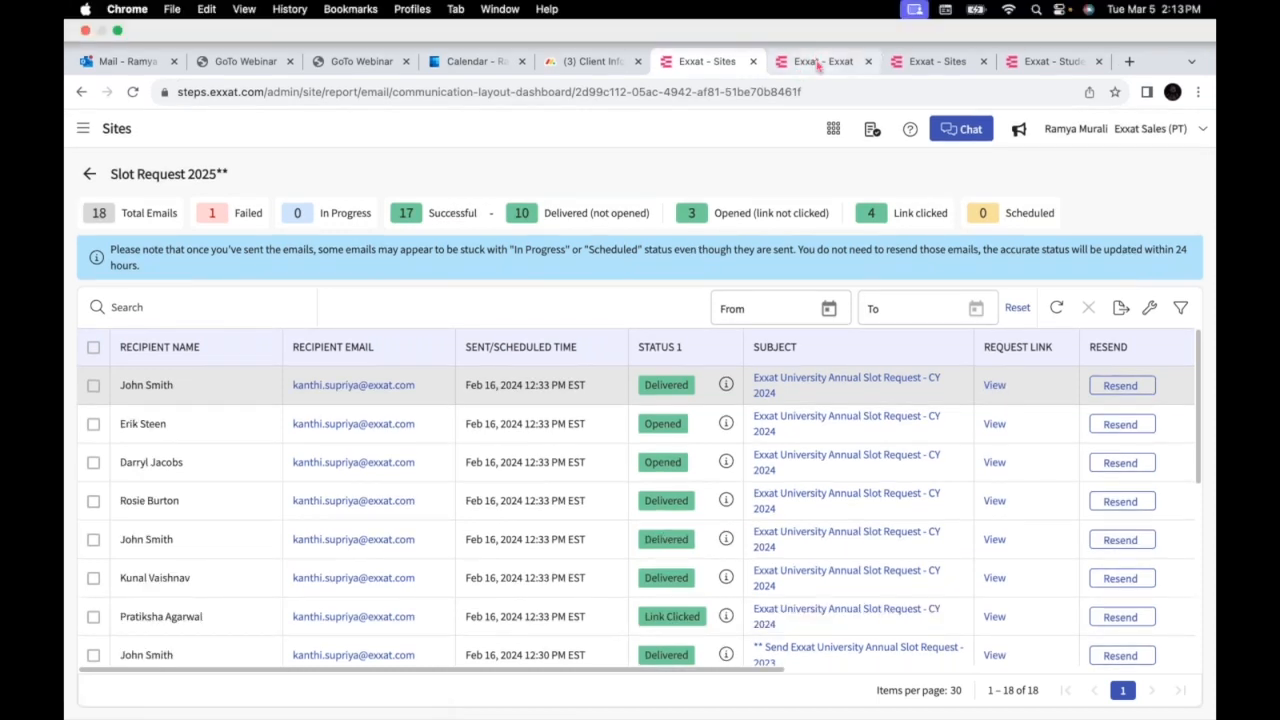
Open the Acute Care Clinical Practice IV slot on the recipient's request page to inspect its details, close it, and return to the email dashboard
{"action": "left_click", "coordinate": [818, 62]}
{"action": "left_click", "coordinate": [650, 250]}
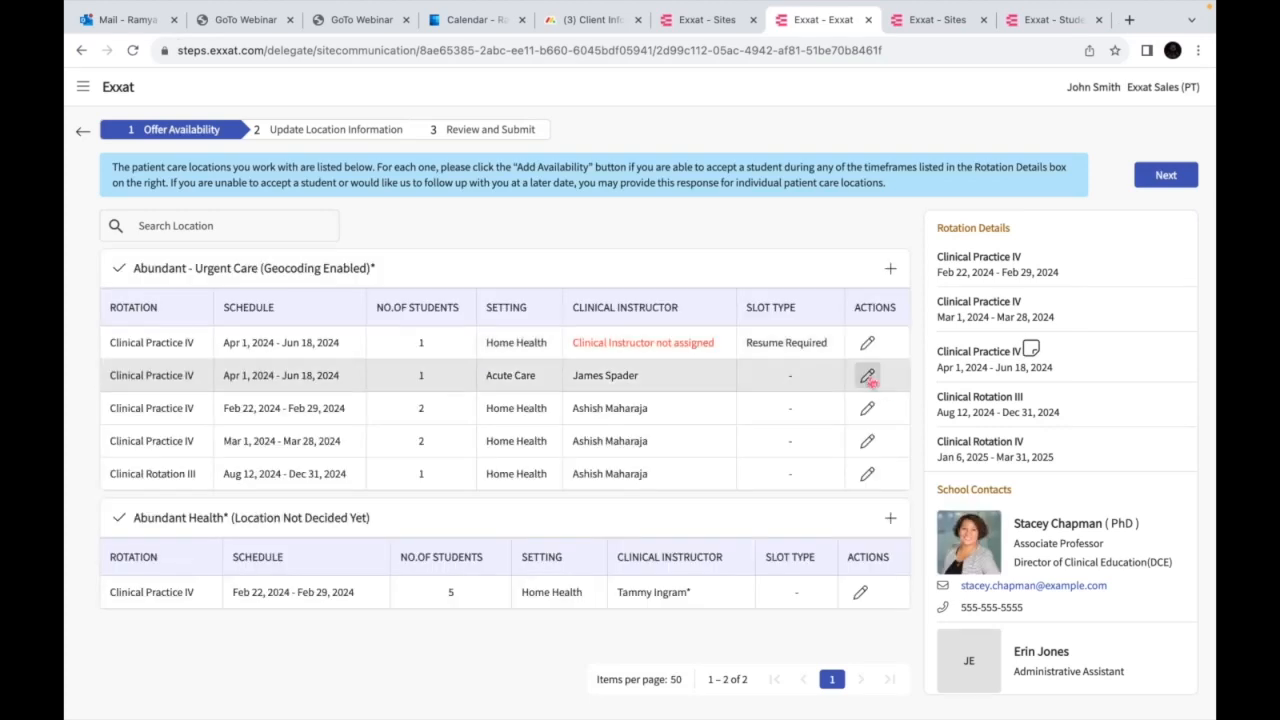
{"action": "left_click", "coordinate": [867, 375]}
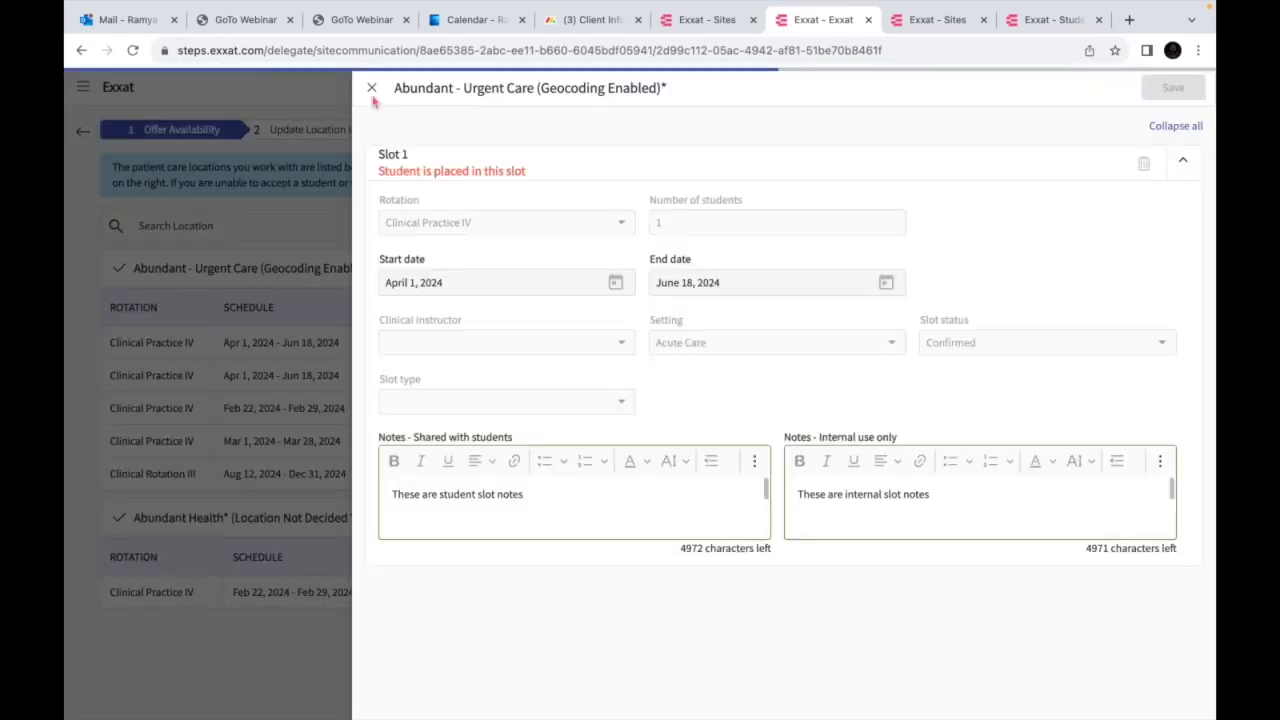
{"action": "left_click", "coordinate": [372, 89]}
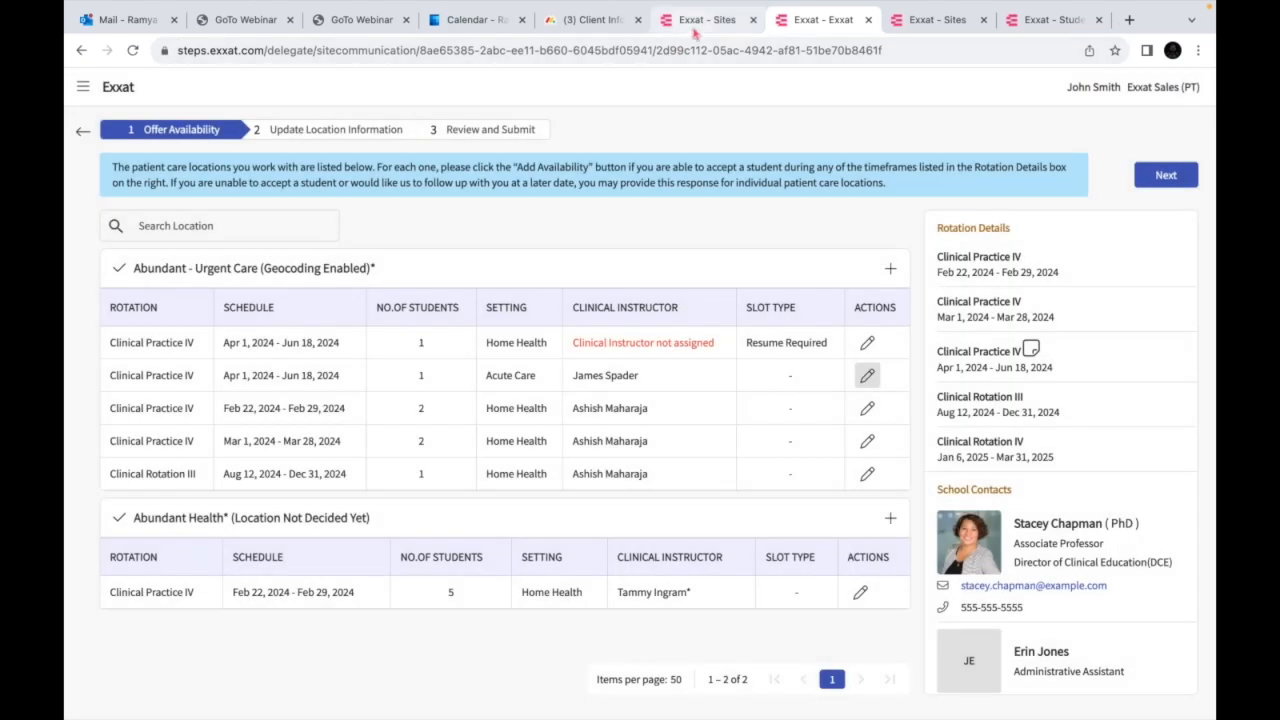
{"action": "left_click", "coordinate": [700, 19]}
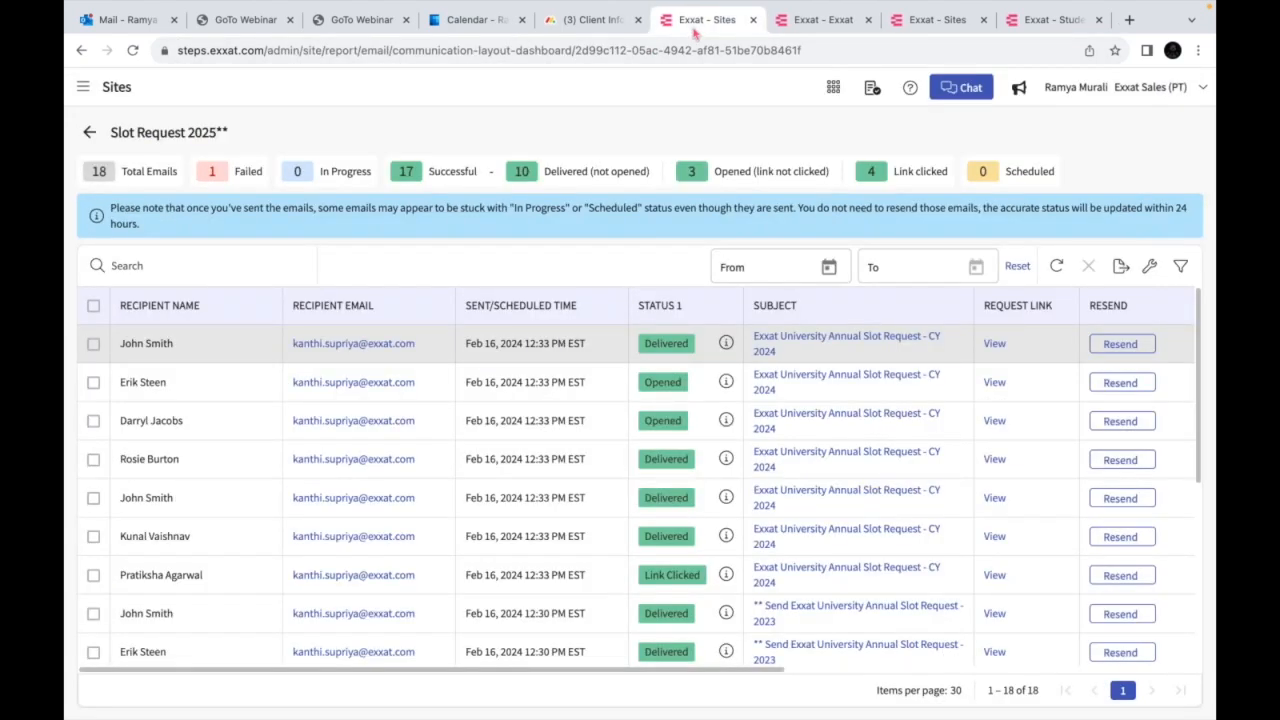
Remove the Clinical Rotation III availability for Aug 12 - Dec 31, 2024 from Abundant - Urgent Care on the request page and close the page
{"action": "left_click_drag", "start_coordinate": [151, 344], "coordinate": [174, 344]}
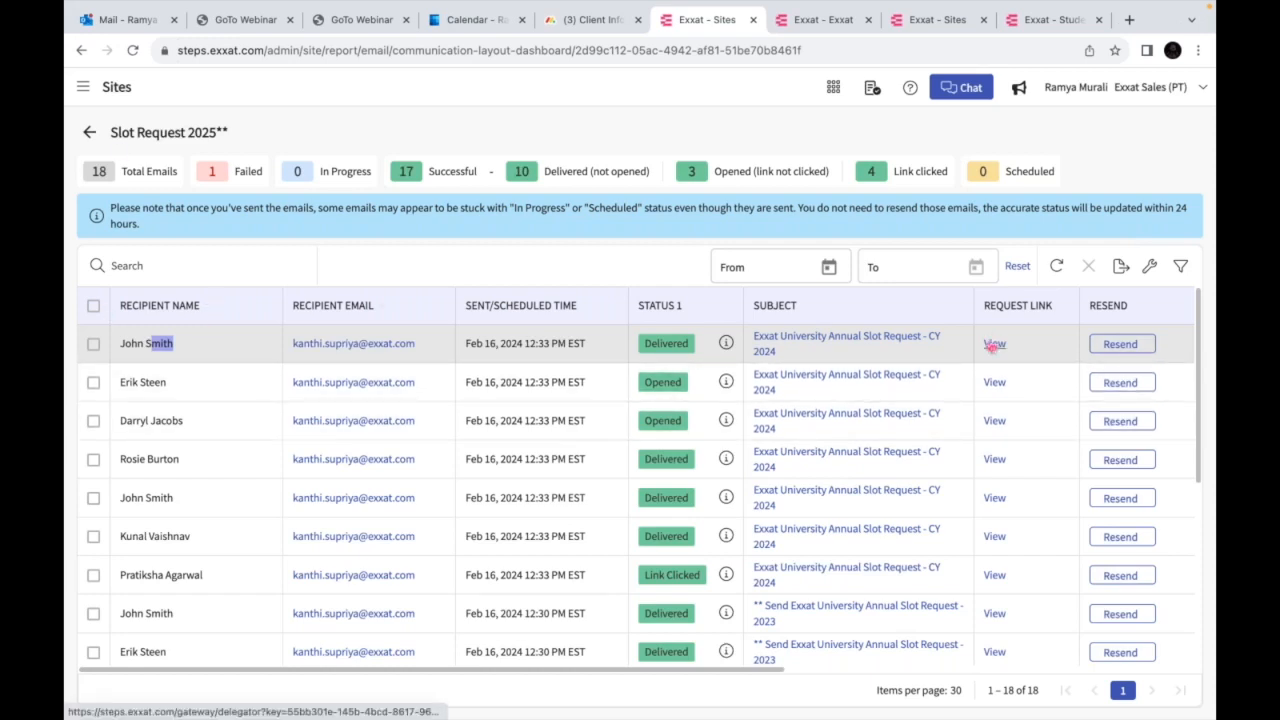
{"action": "left_click", "coordinate": [838, 30]}
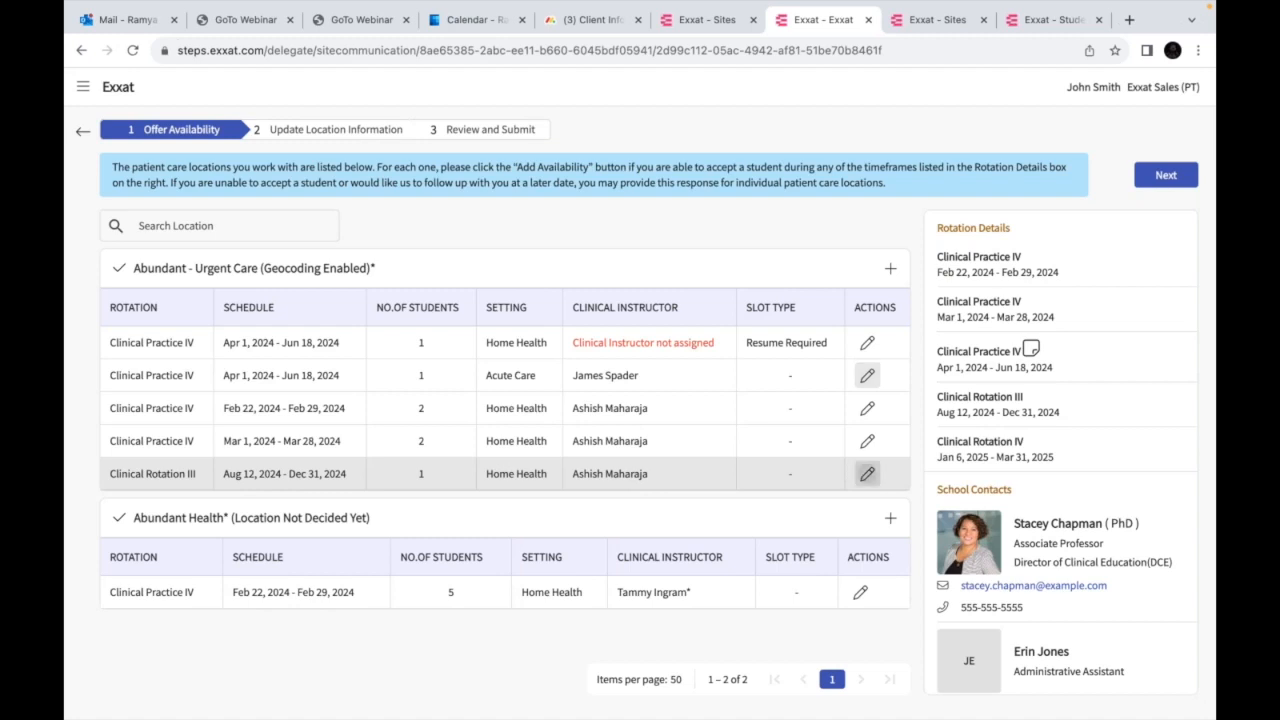
{"action": "left_click", "coordinate": [867, 473]}
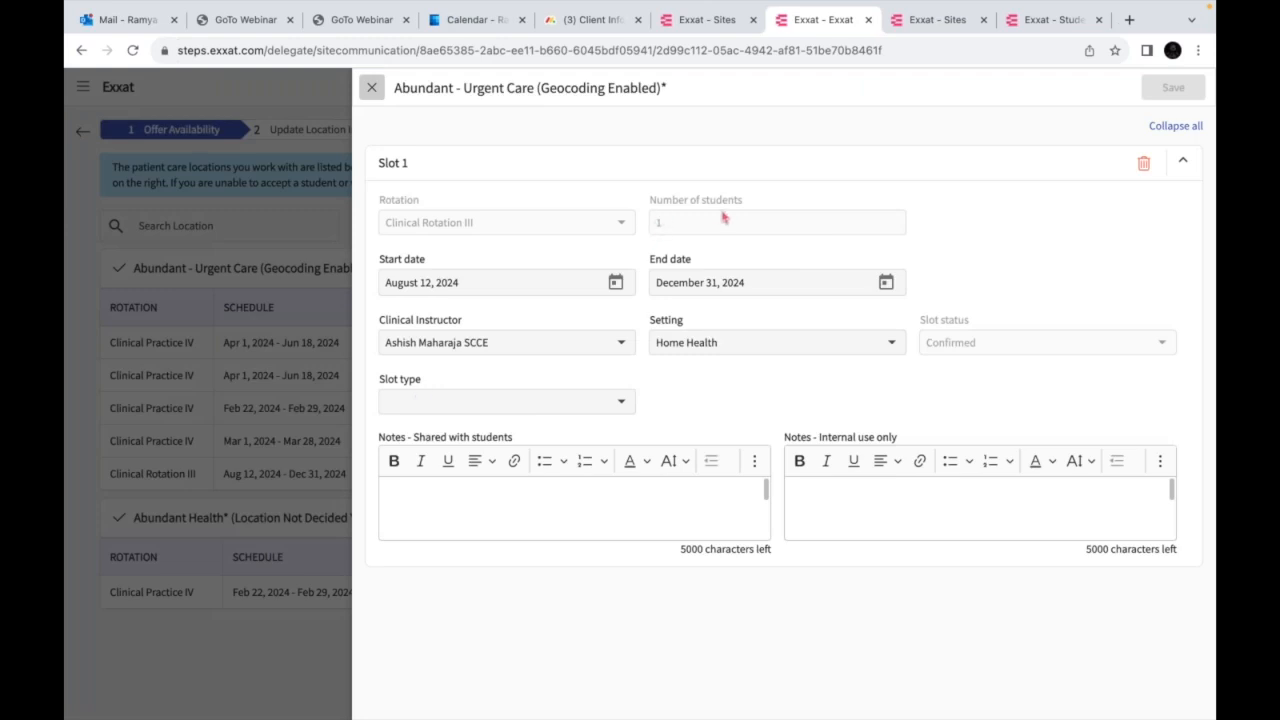
{"action": "left_click", "coordinate": [1143, 163]}
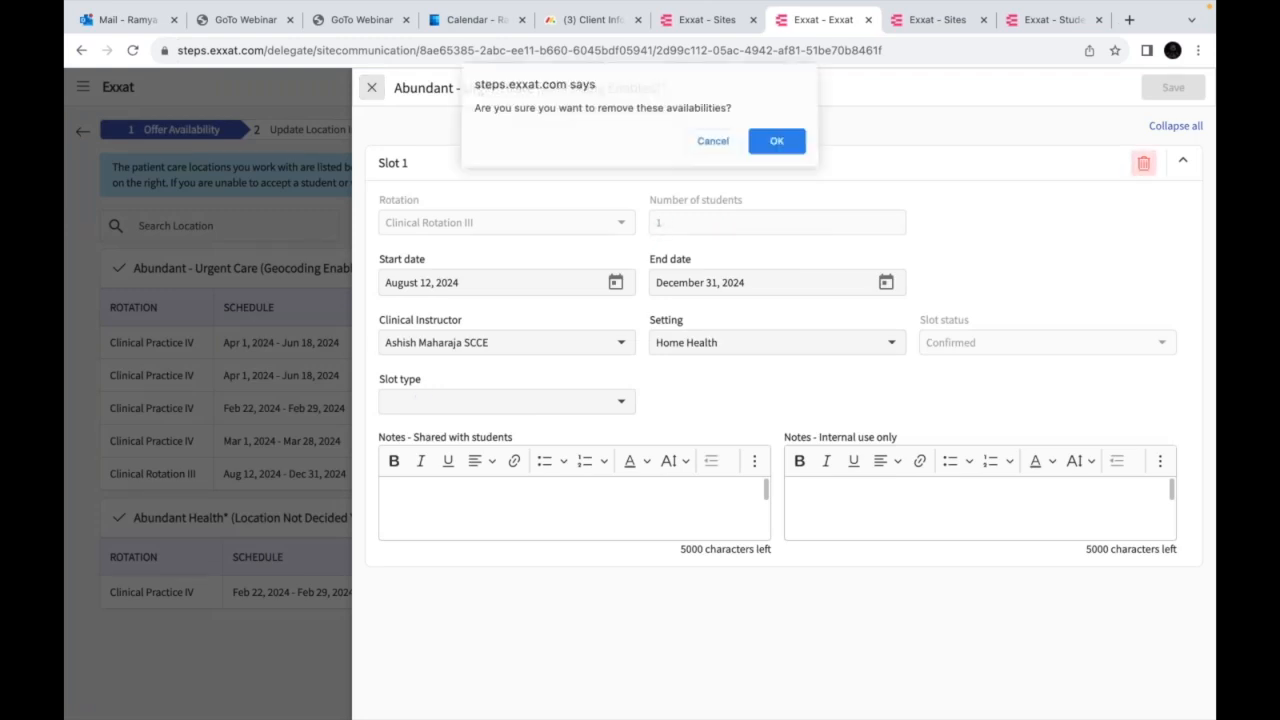
{"action": "left_click", "coordinate": [775, 143]}
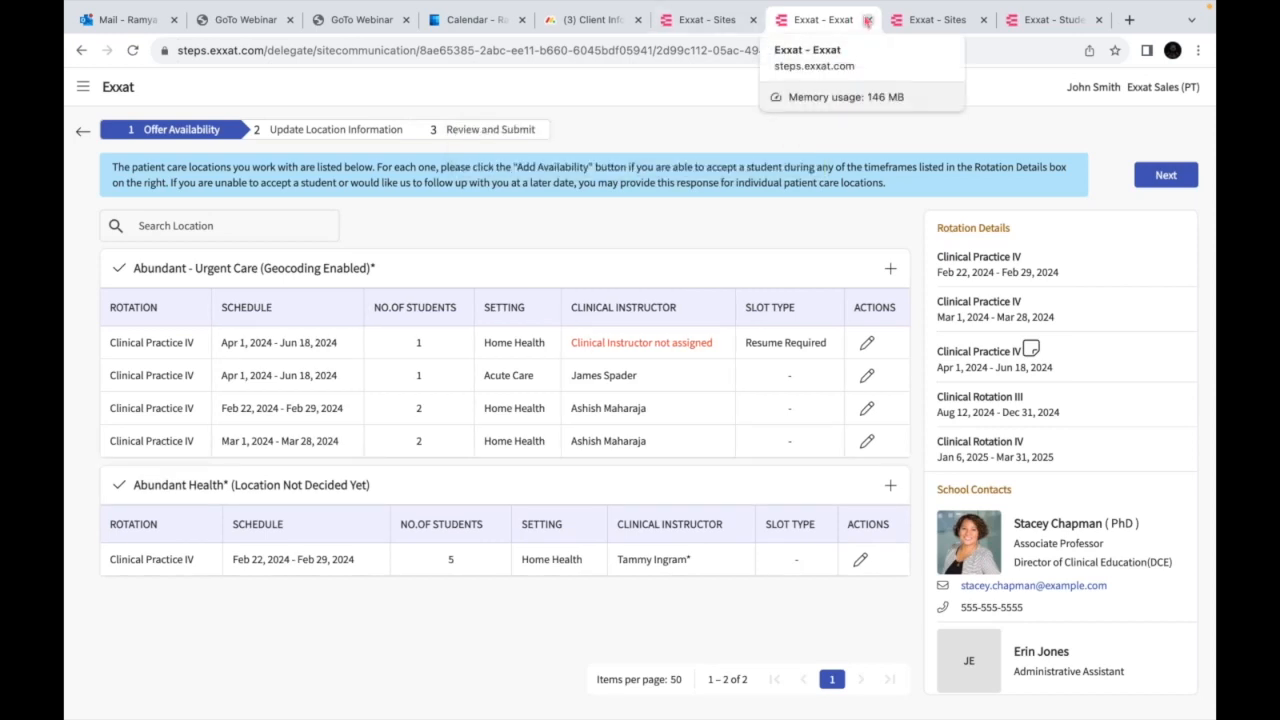
{"action": "left_click", "coordinate": [867, 20]}
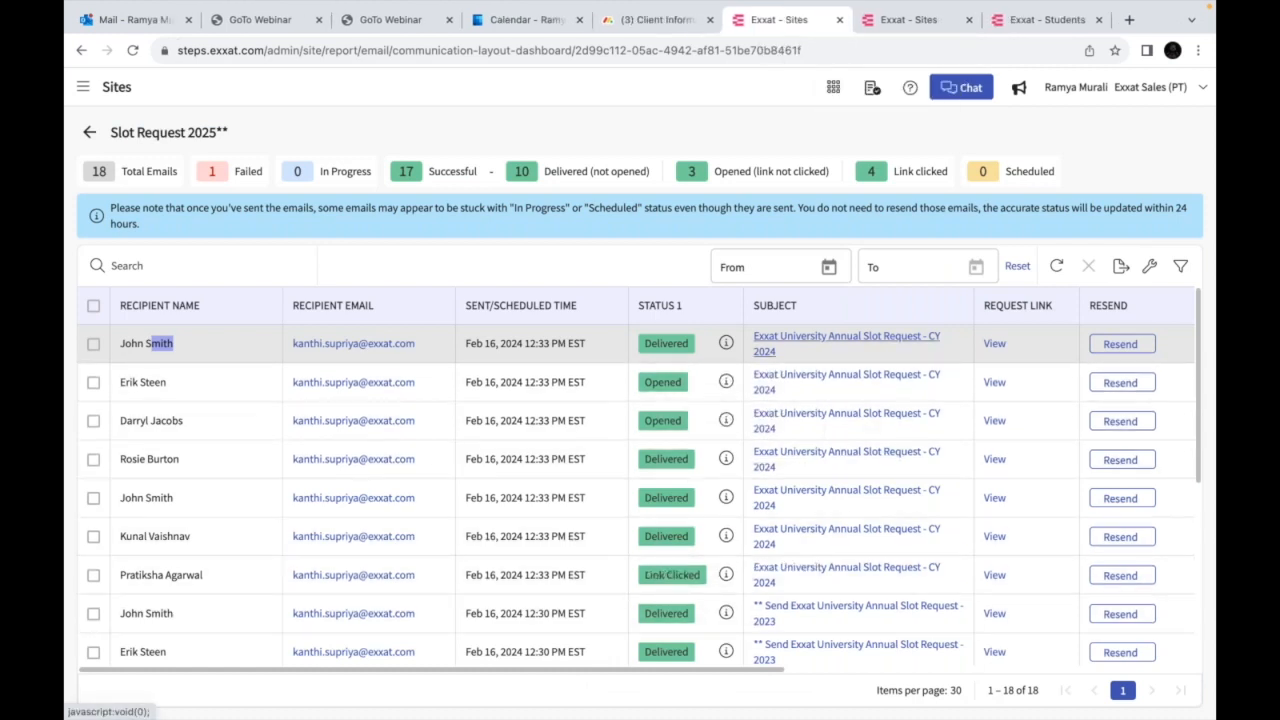
Reopen the first recipient's sent email, highlight its slot request link, and go back to the communications list
{"action": "left_click", "coordinate": [806, 342]}
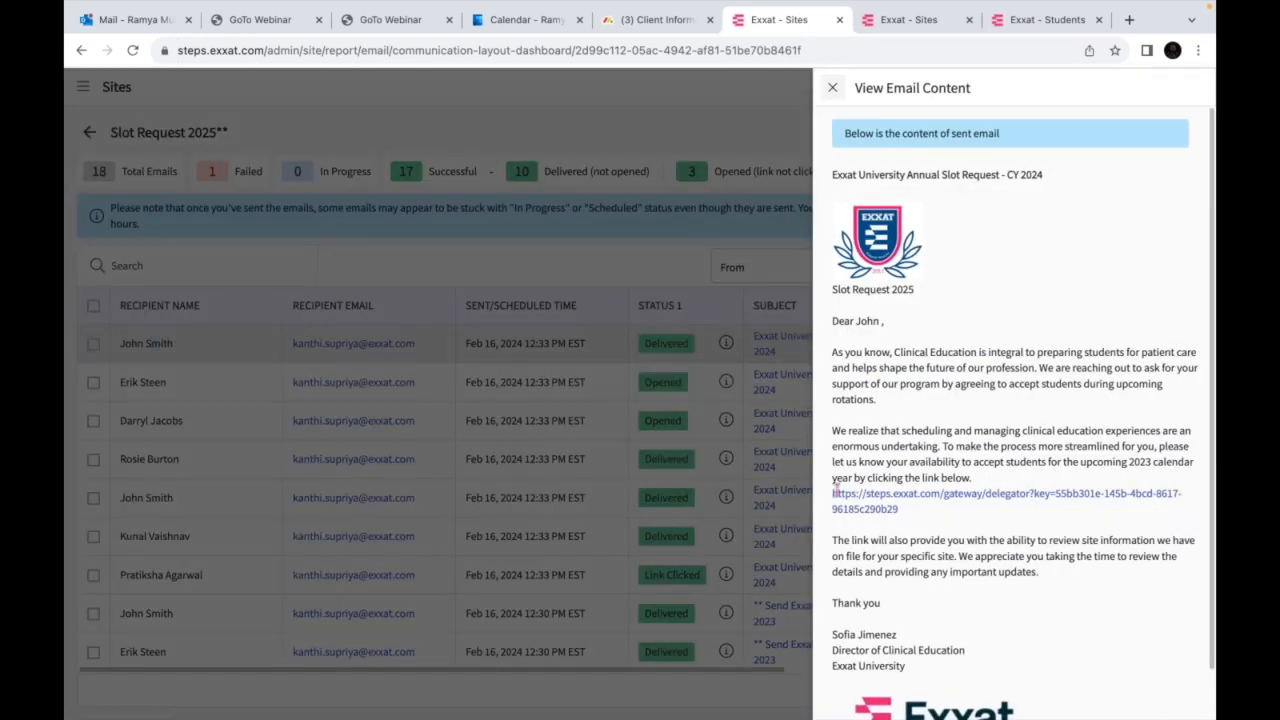
{"action": "left_click_drag", "start_coordinate": [903, 509], "coordinate": [831, 494]}
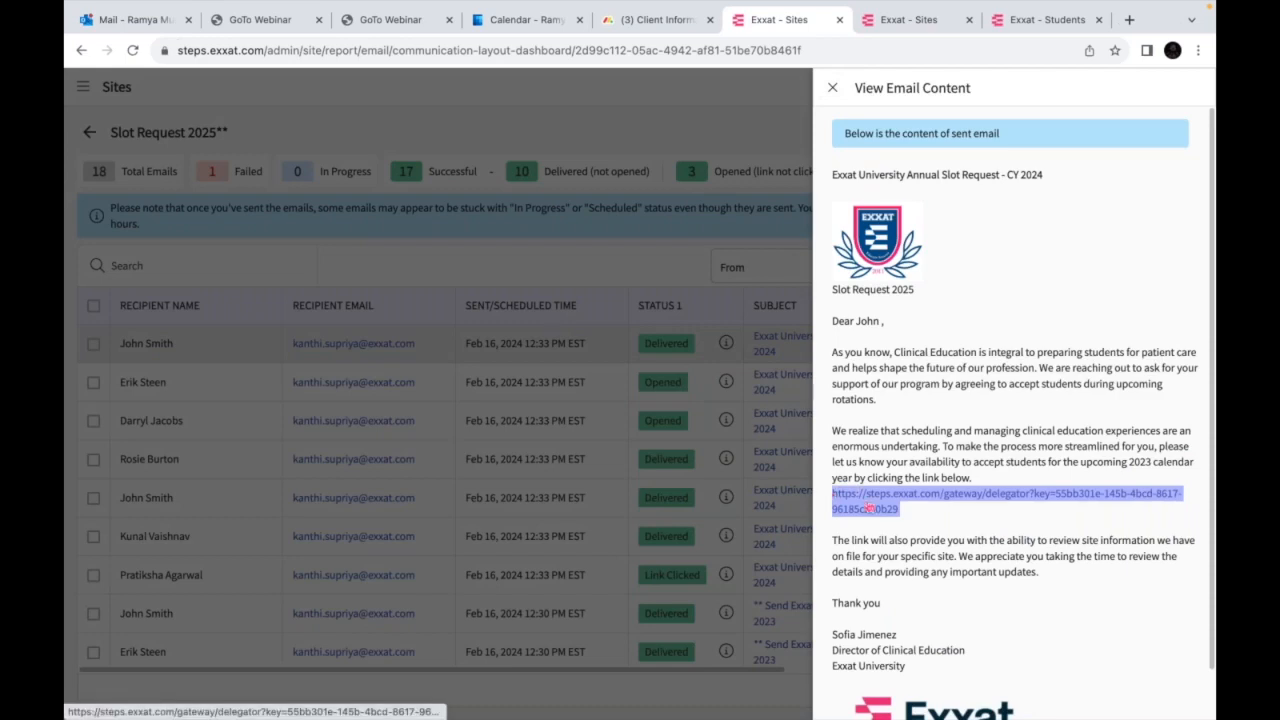
{"action": "left_click", "coordinate": [832, 90]}
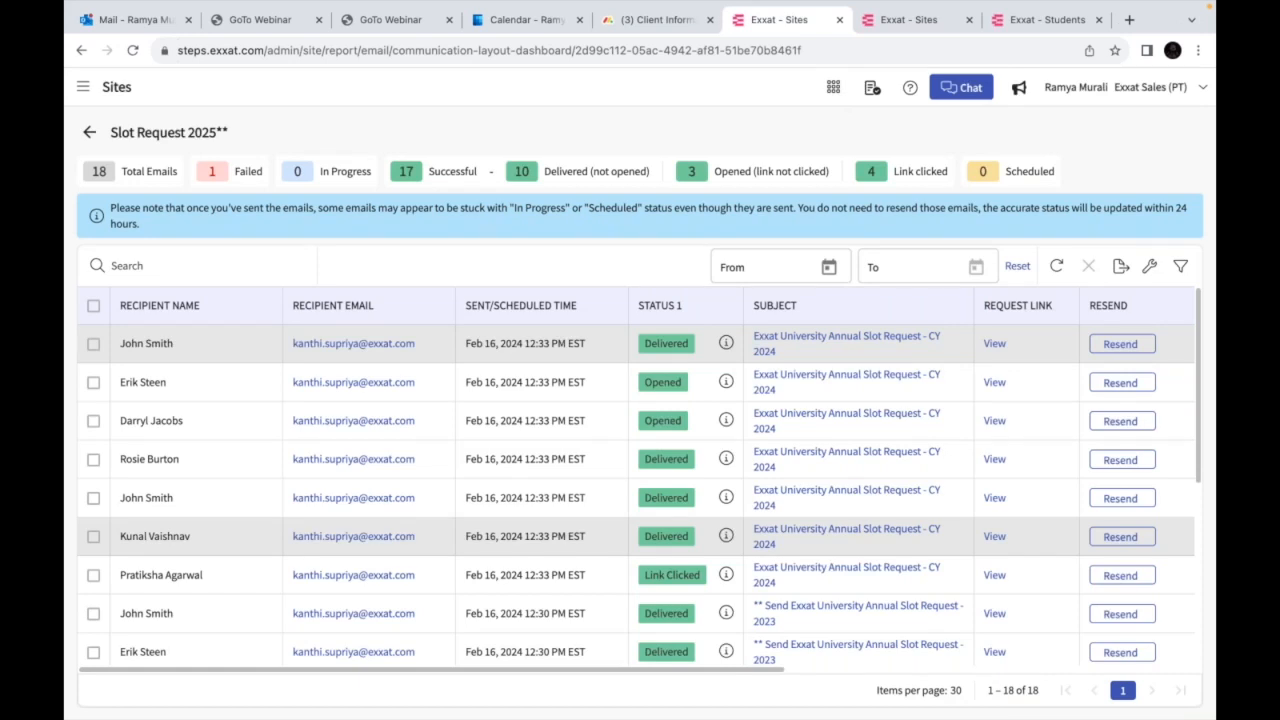
{"action": "left_click", "coordinate": [89, 131]}
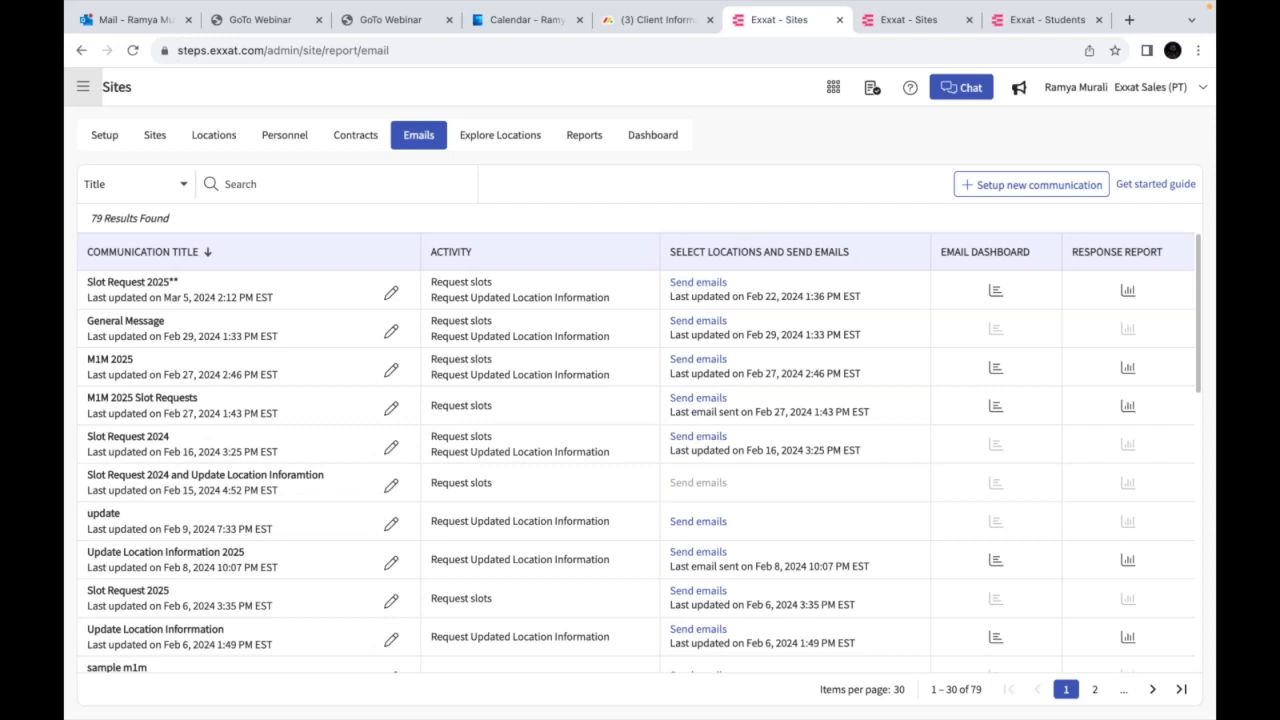
Open the Help page with the ticket form and related articles
{"action": "left_click", "coordinate": [79, 94]}
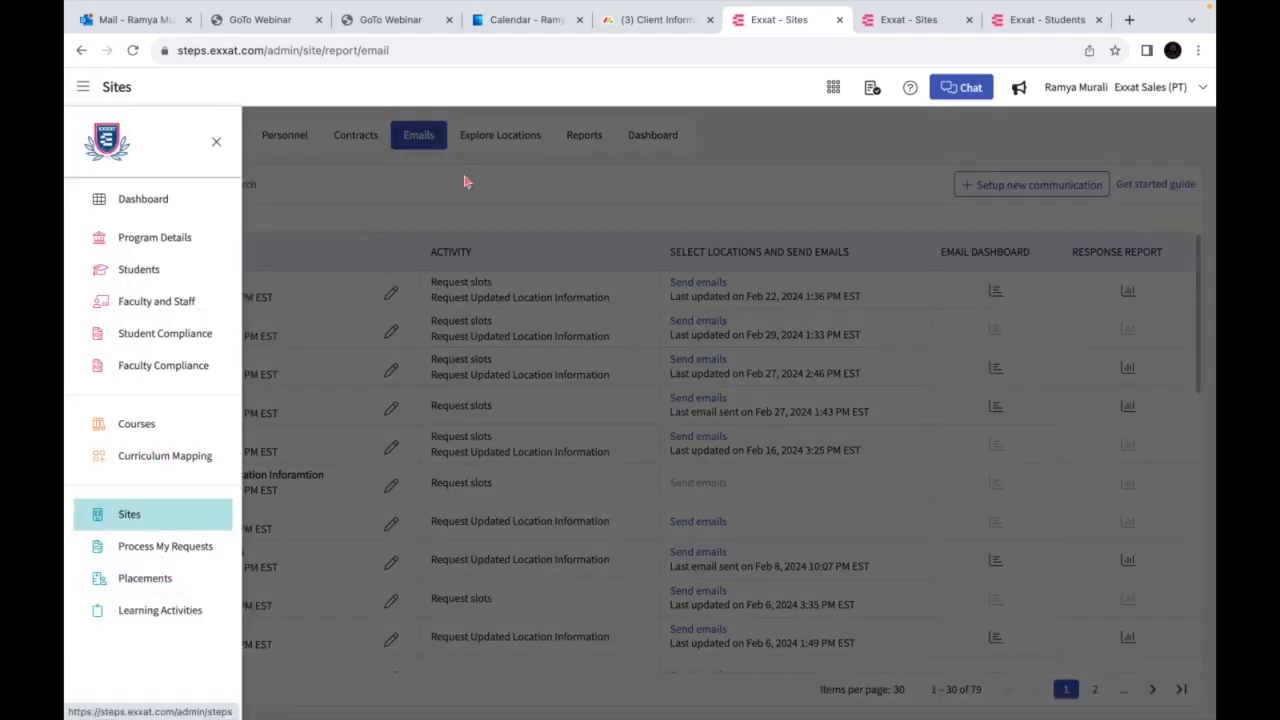
{"action": "left_click", "coordinate": [489, 204]}
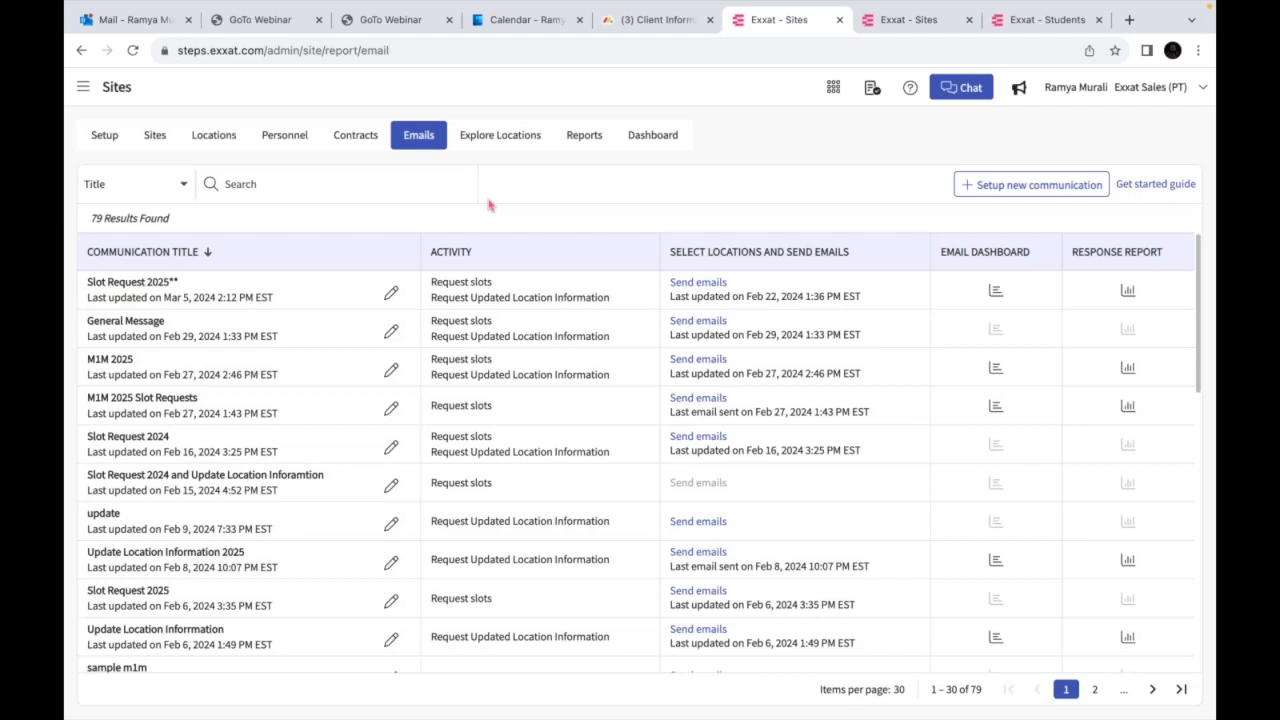
{"action": "left_click", "coordinate": [910, 90]}
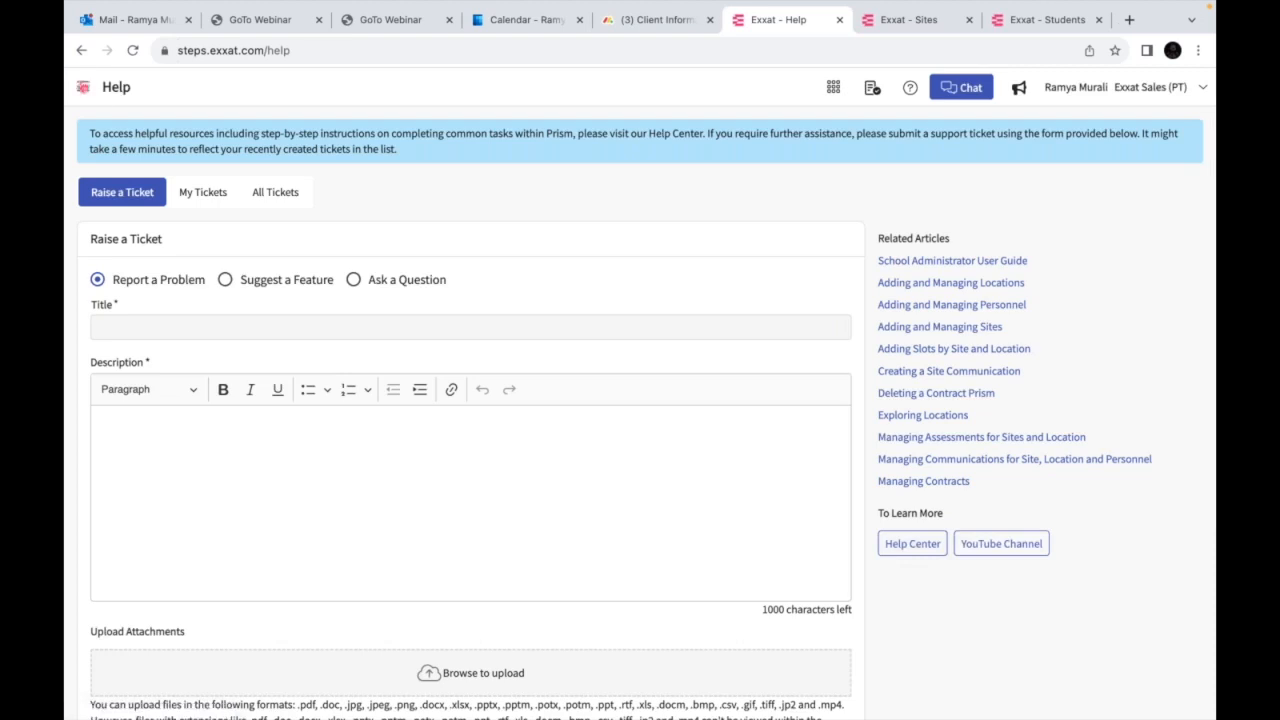
Open the group placements of the Class of 2022* placement group
{"action": "left_click", "coordinate": [83, 87]}
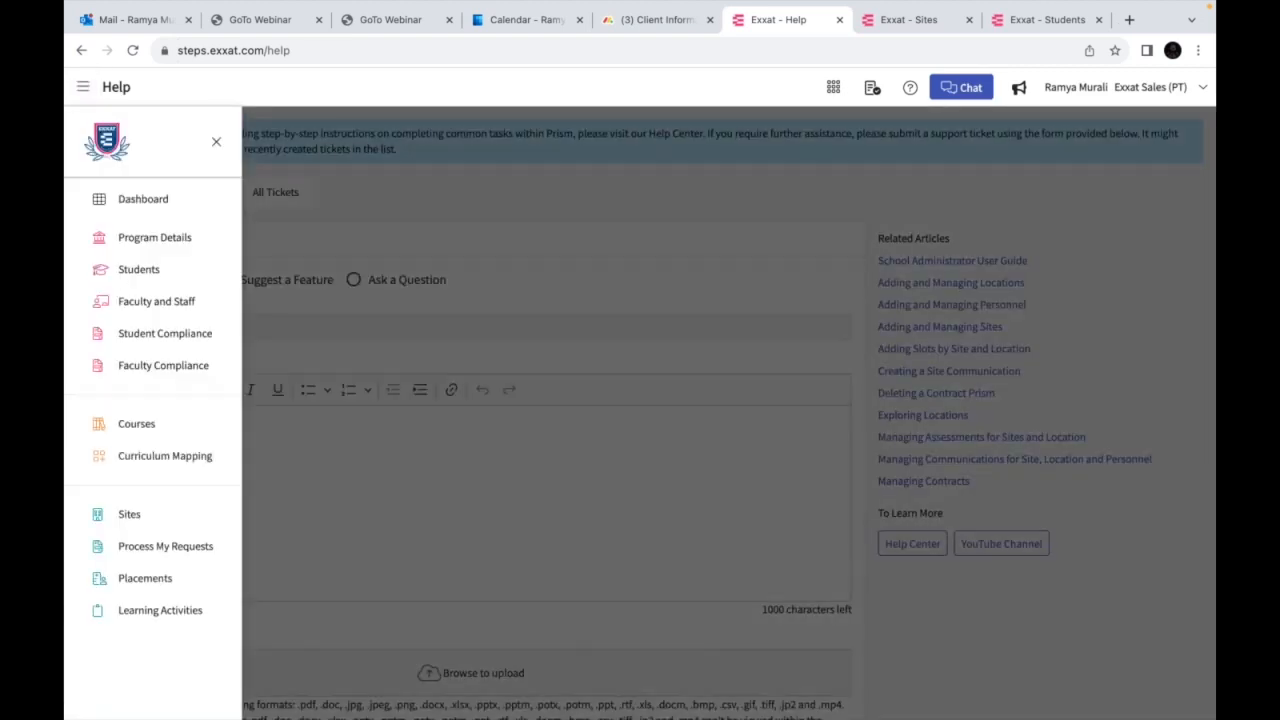
{"action": "left_click", "coordinate": [145, 578]}
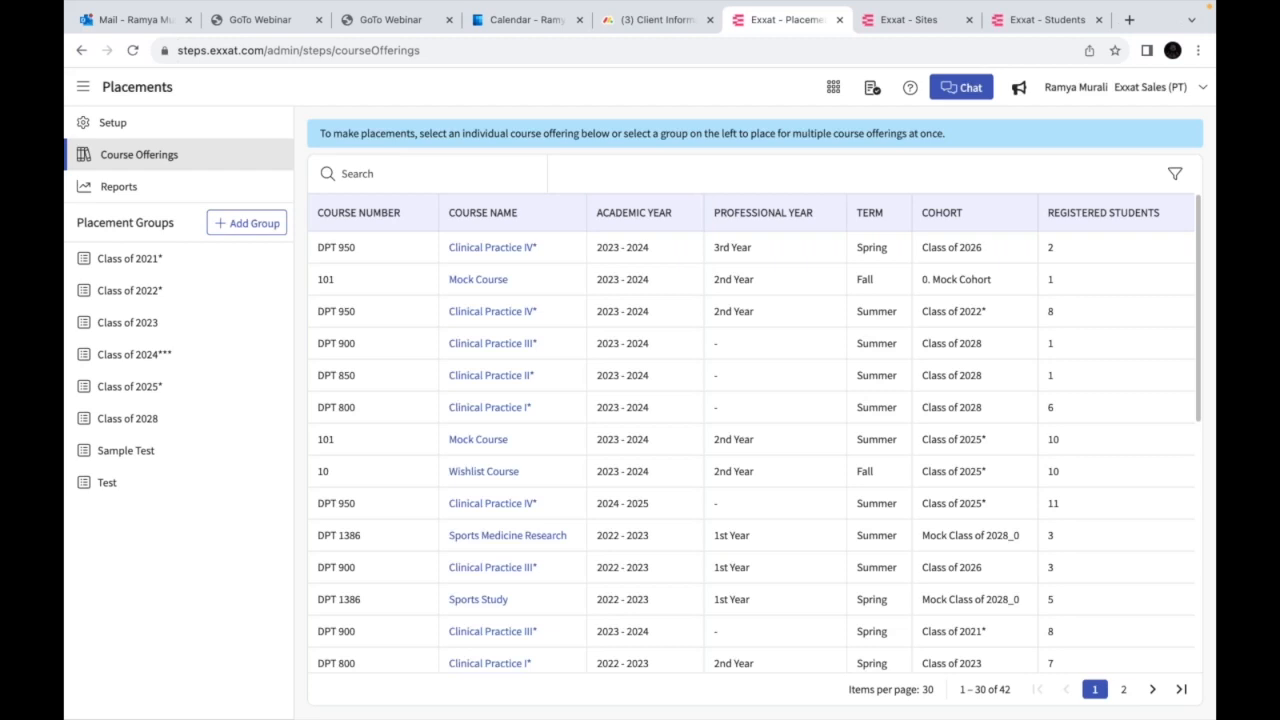
{"action": "left_click", "coordinate": [148, 292]}
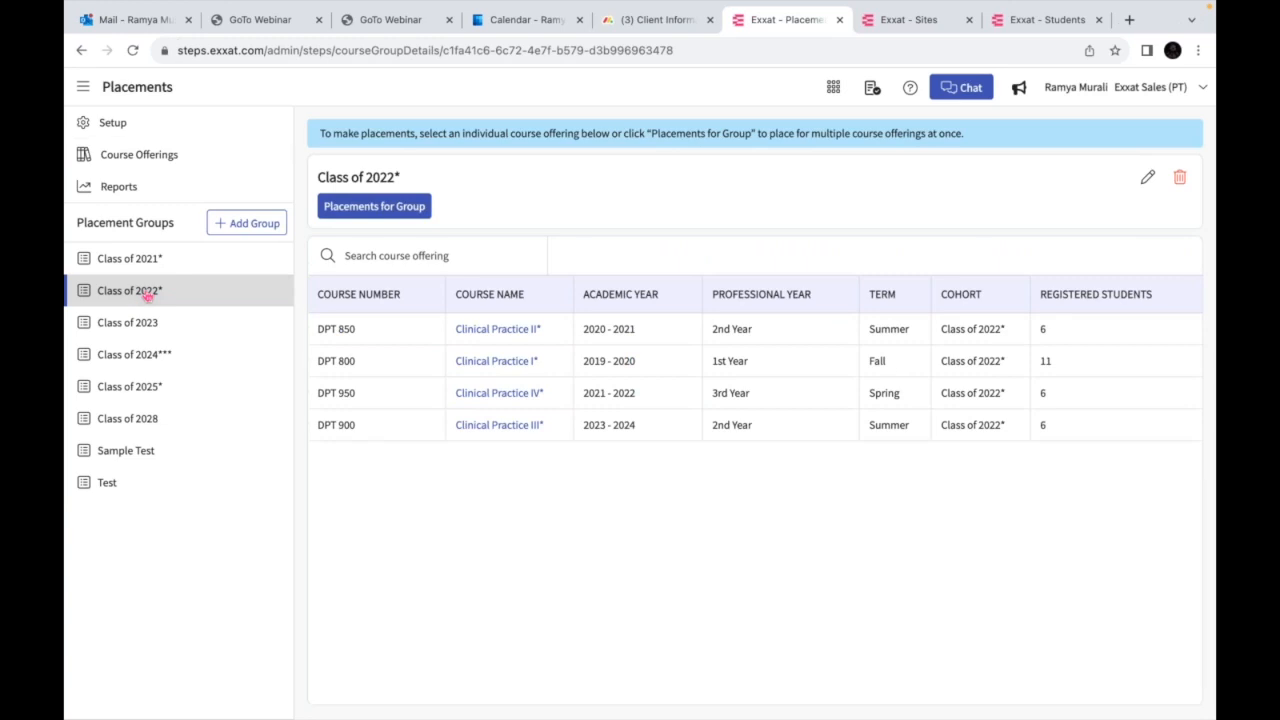
{"action": "left_click", "coordinate": [413, 216]}
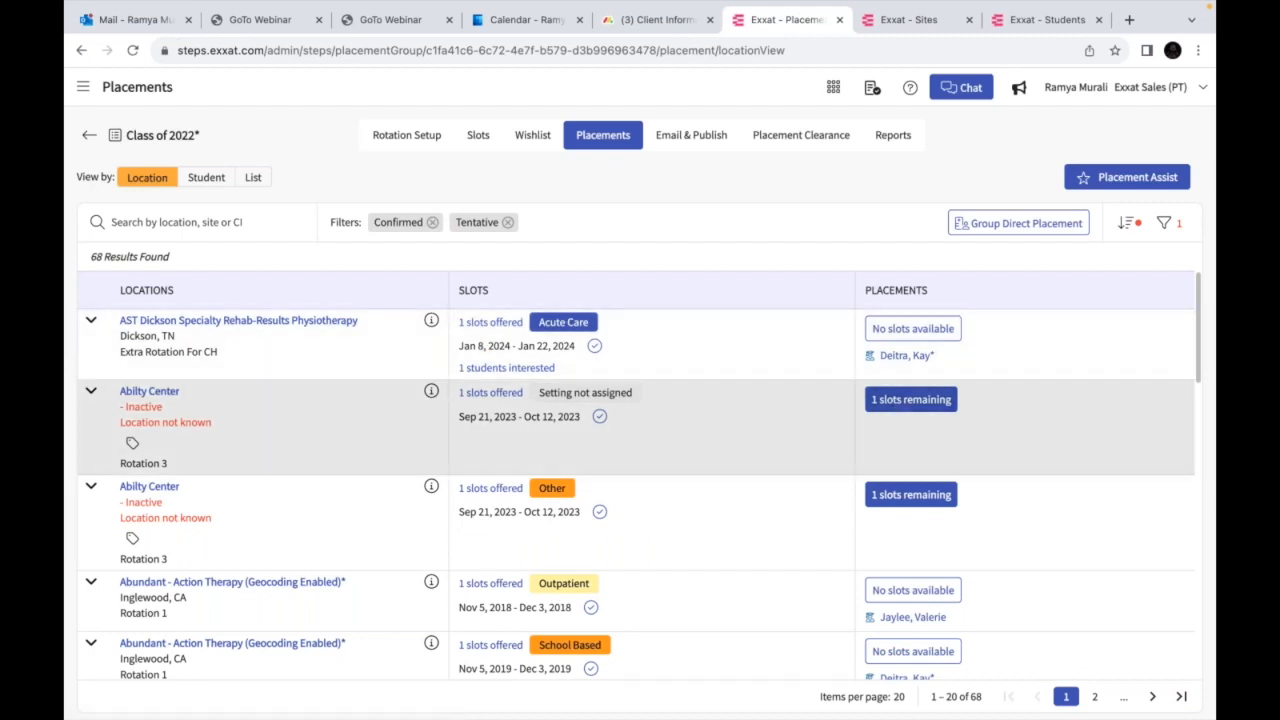
Select the first listed student for the Abilty Center slot with no setting assigned, and start an individual placement
{"action": "left_click", "coordinate": [912, 400]}
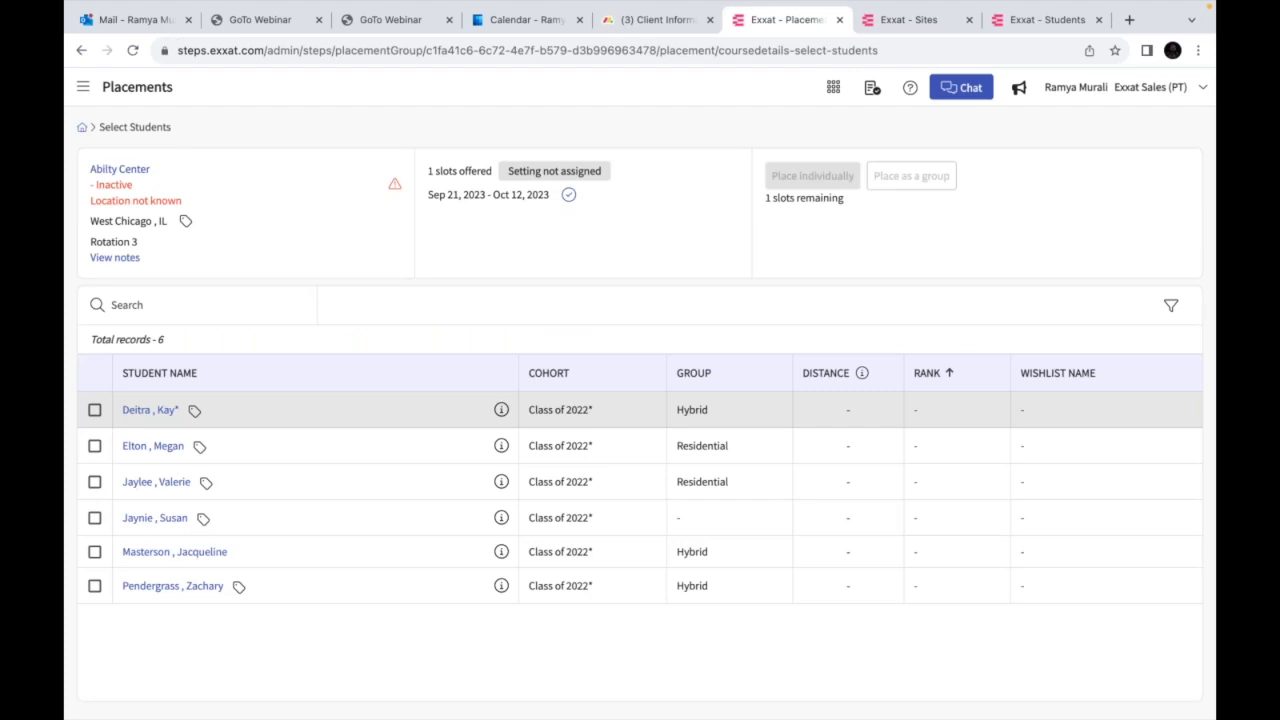
{"action": "left_click", "coordinate": [94, 410]}
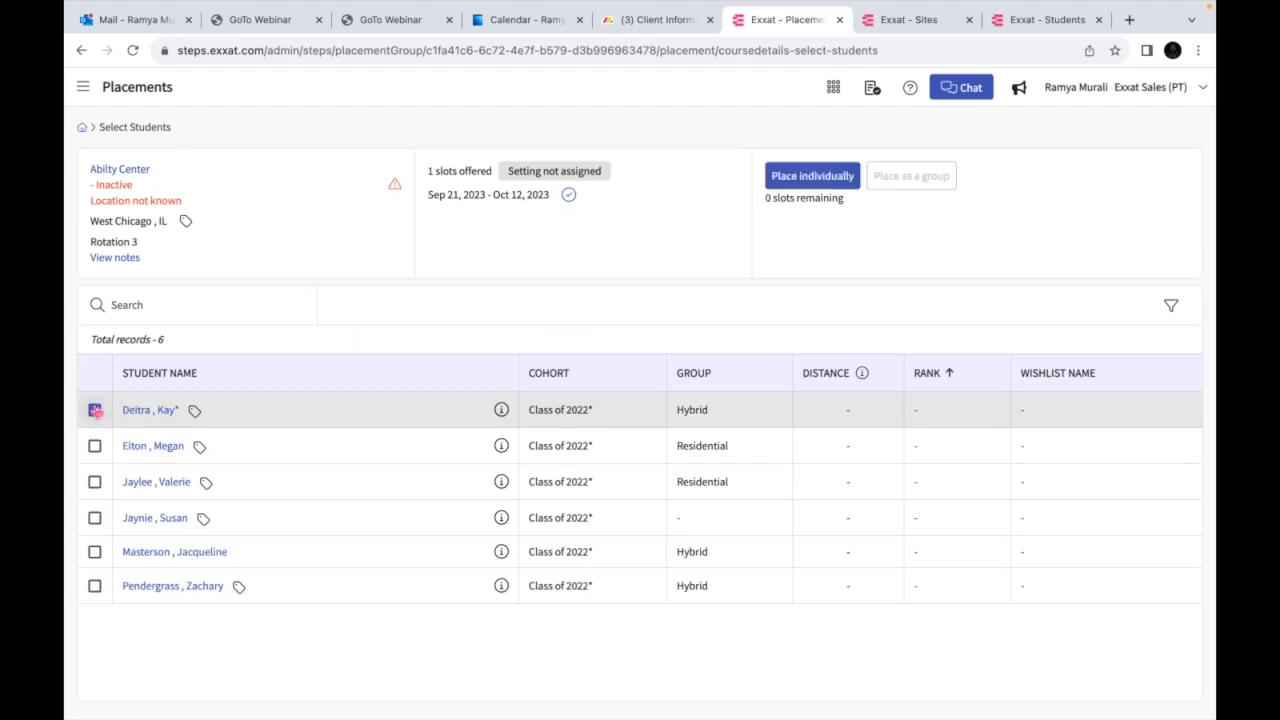
{"action": "left_click", "coordinate": [810, 182]}
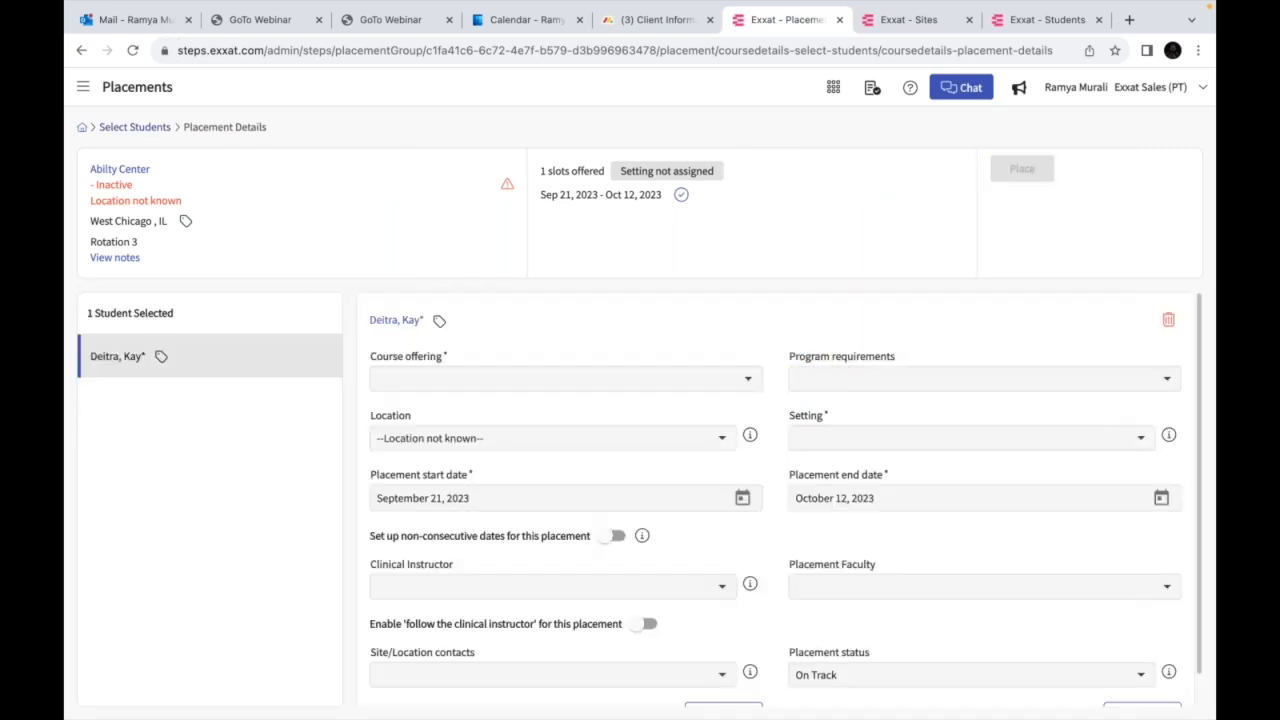
Set the placement's course offering to DPT 900 - Clinical Practice III*, 2023 - 2024, 2nd Year, Summer, and its setting to Neuro
{"action": "left_click", "coordinate": [617, 381]}
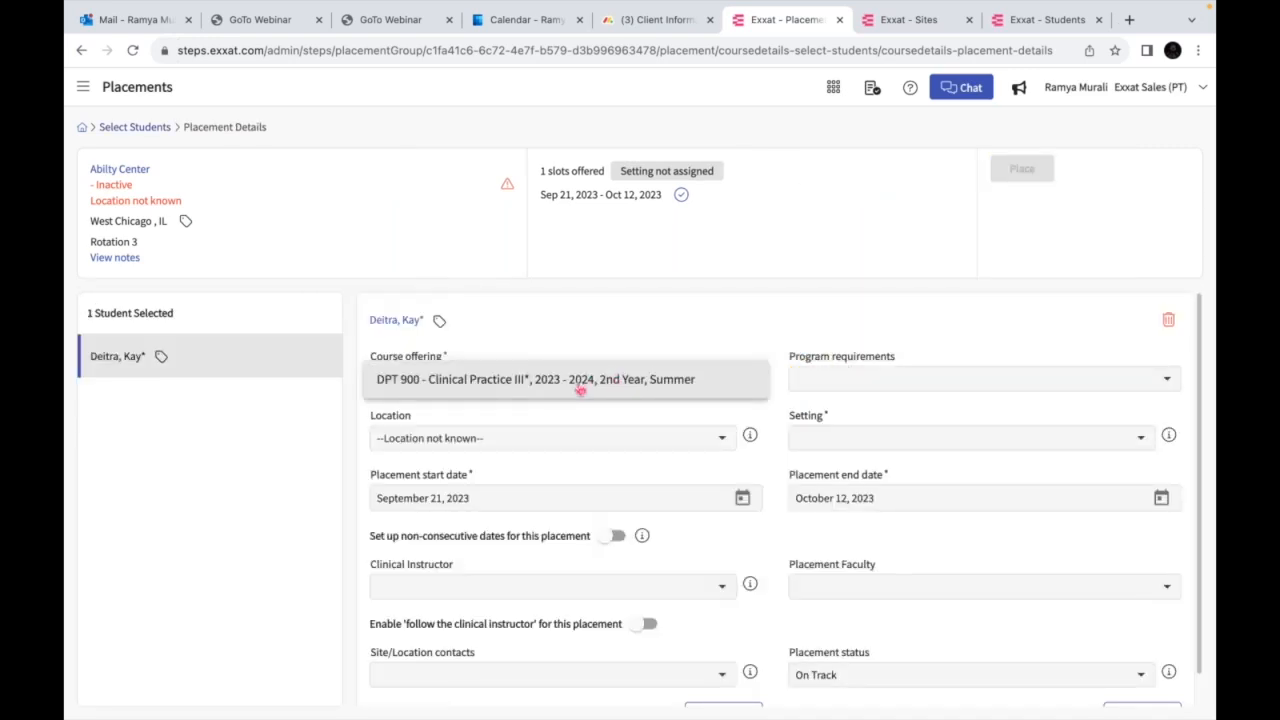
{"action": "left_click", "coordinate": [580, 390]}
{"action": "left_click", "coordinate": [806, 438]}
{"action": "left_click", "coordinate": [820, 552]}
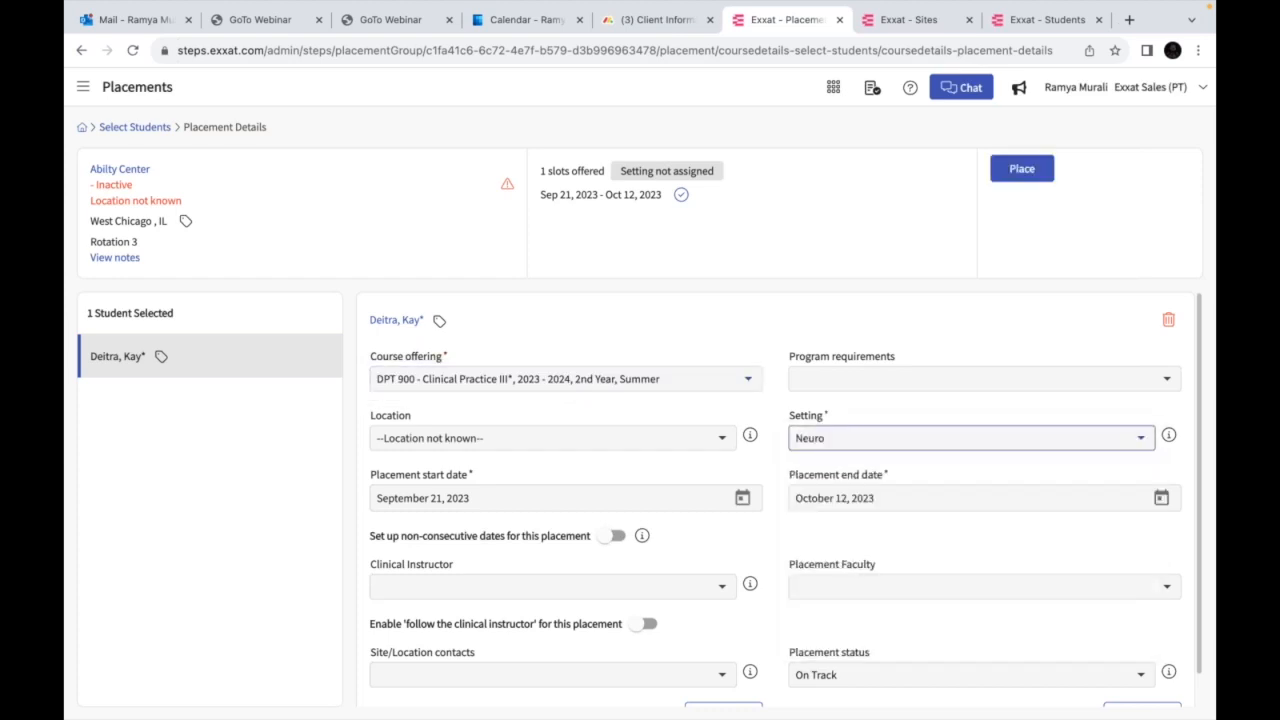
Set the placement location to AST Dickson Specialty Rehab-Results Physiotherapy and check for available clinical instructors
{"action": "scroll", "coordinate": [486, 380], "scroll_direction": "down", "scroll_amount": 1}
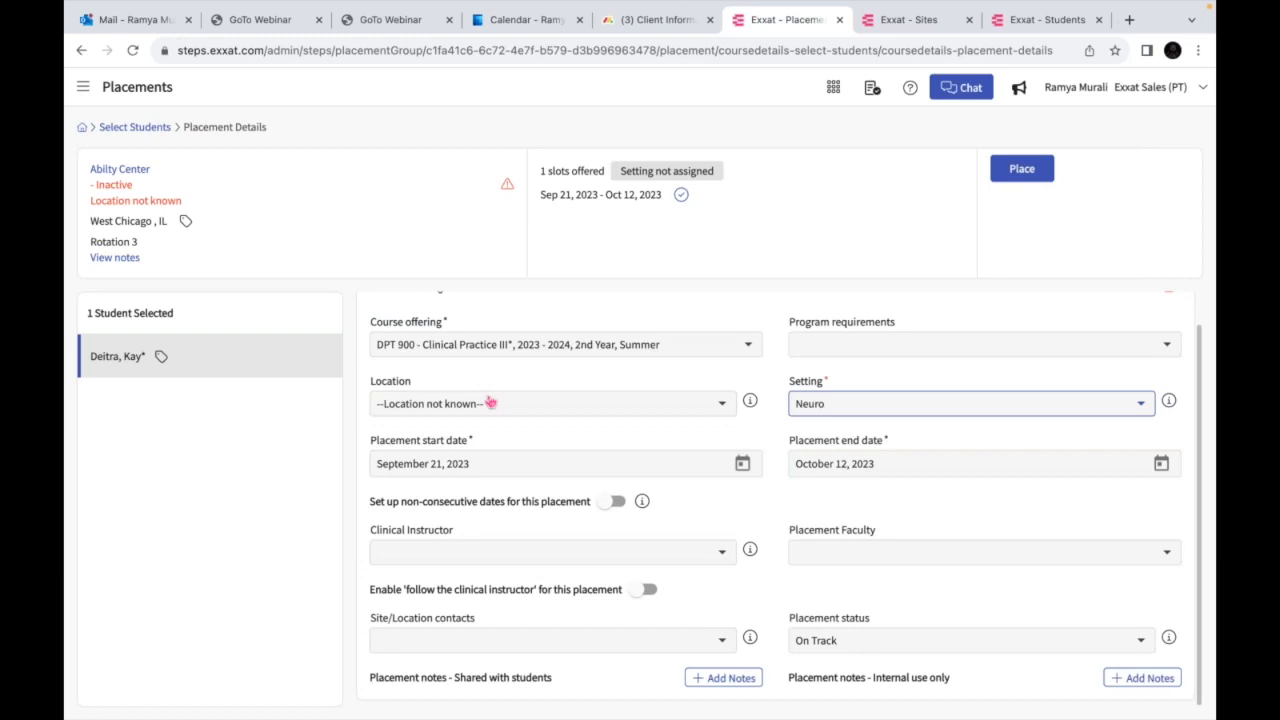
{"action": "left_click", "coordinate": [491, 403]}
{"action": "left_click", "coordinate": [466, 376]}
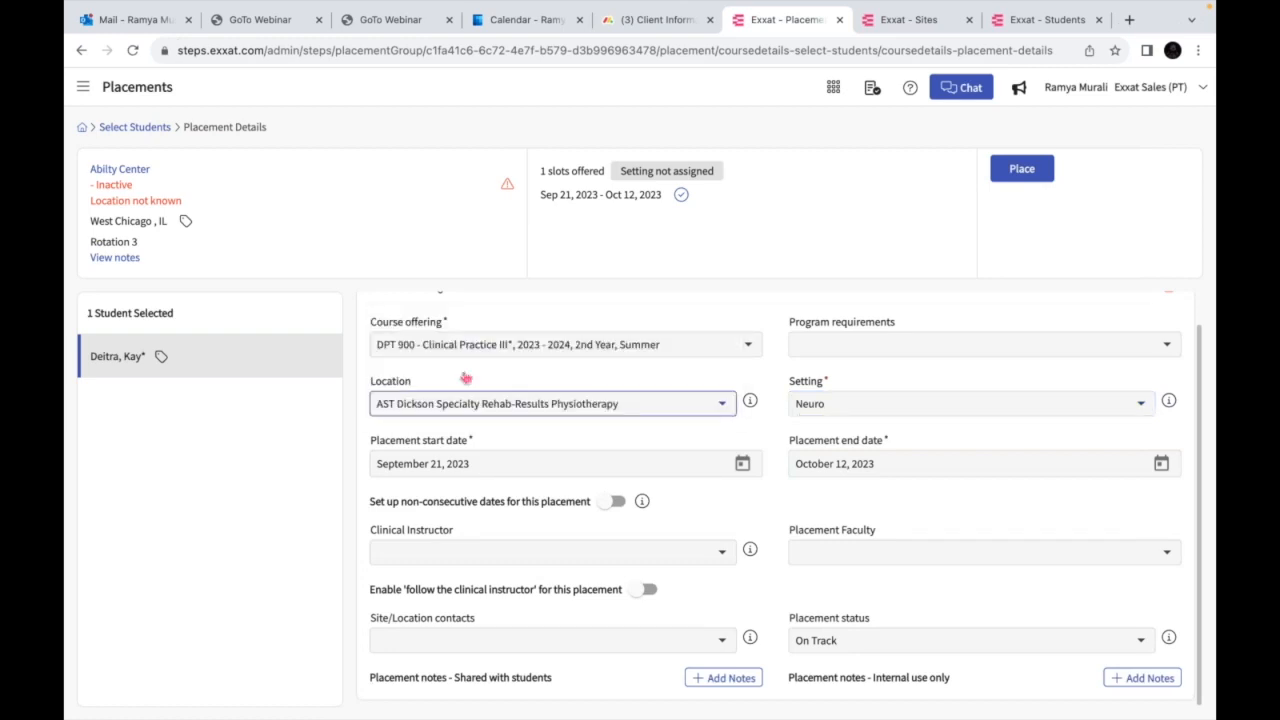
{"action": "left_click", "coordinate": [495, 562]}
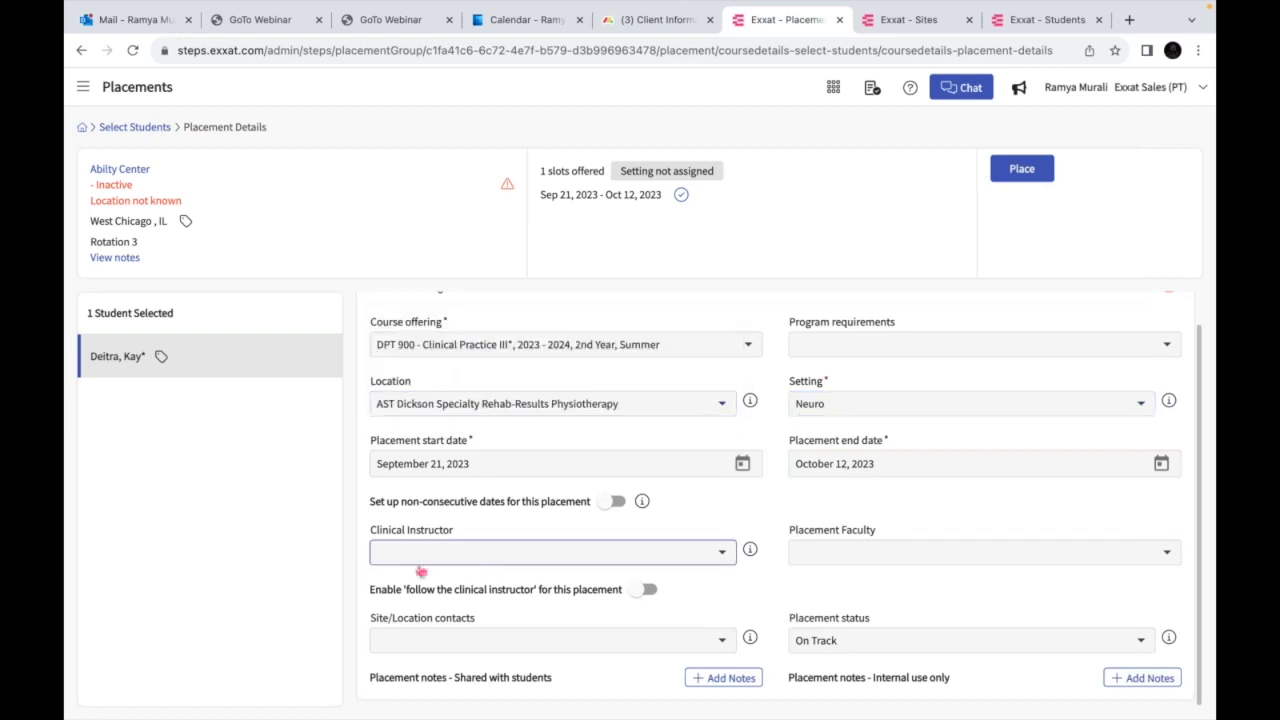
{"action": "left_click", "coordinate": [666, 405]}
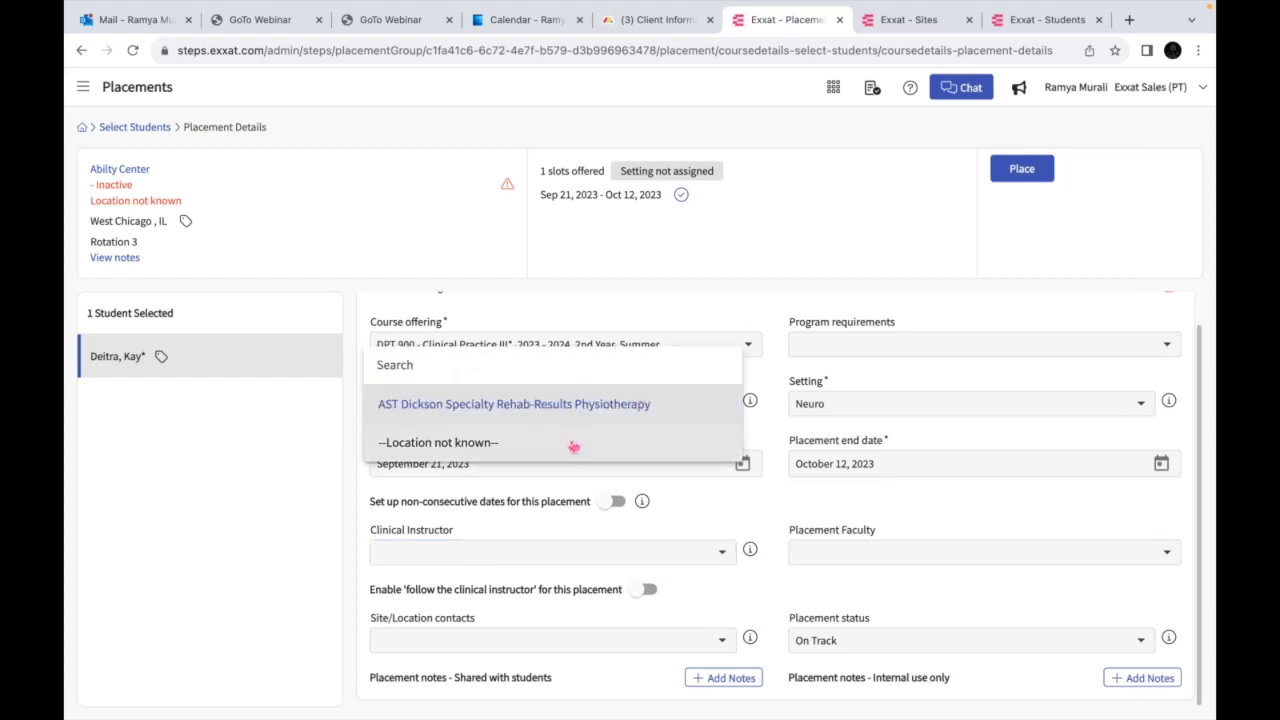
{"action": "left_click", "coordinate": [497, 553]}
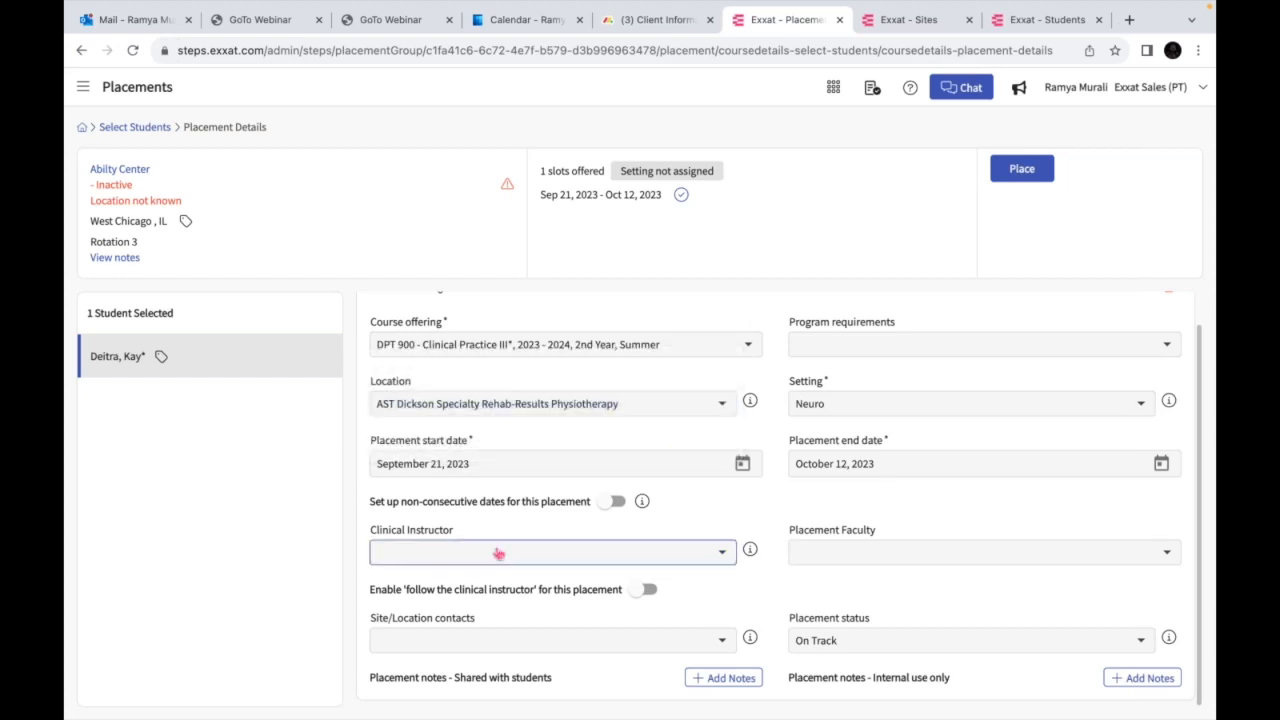
Assign the faculty member with the Assistant Dean and Director of Clinical Education roles as placement faculty, and check for site/location contacts
{"action": "left_click", "coordinate": [841, 561]}
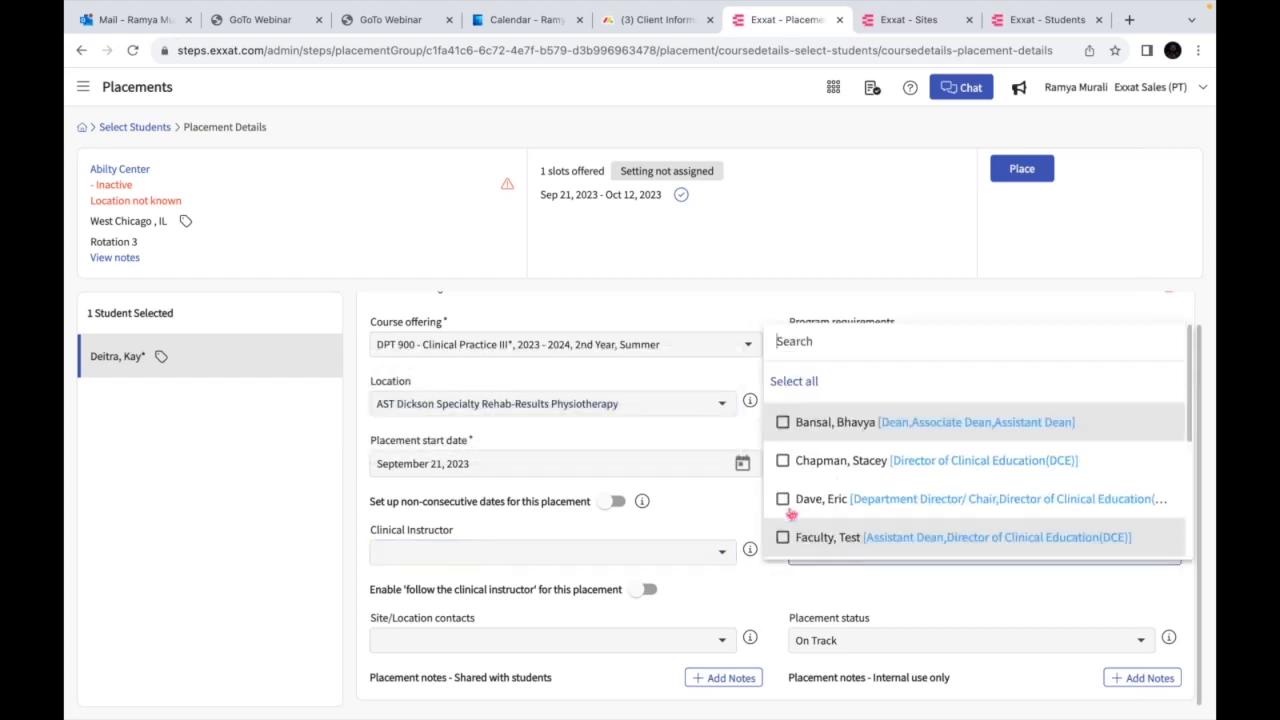
{"action": "left_click", "coordinate": [783, 537]}
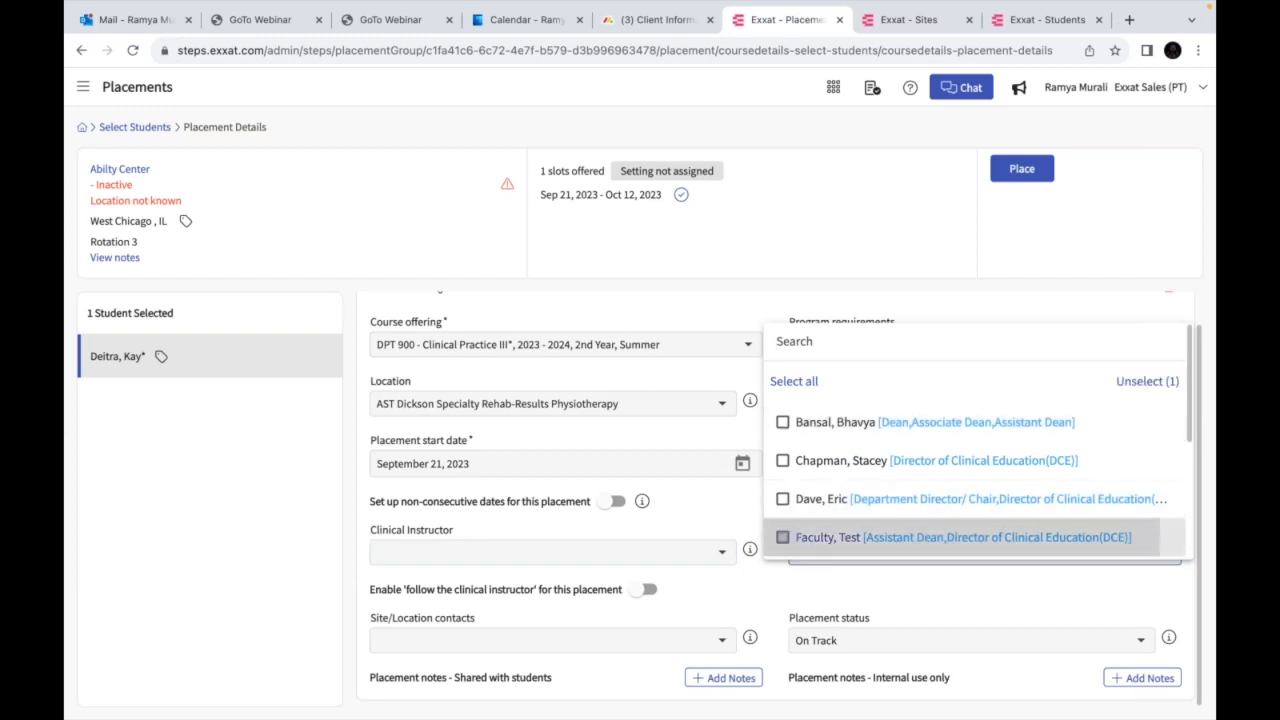
{"action": "left_click", "coordinate": [735, 589]}
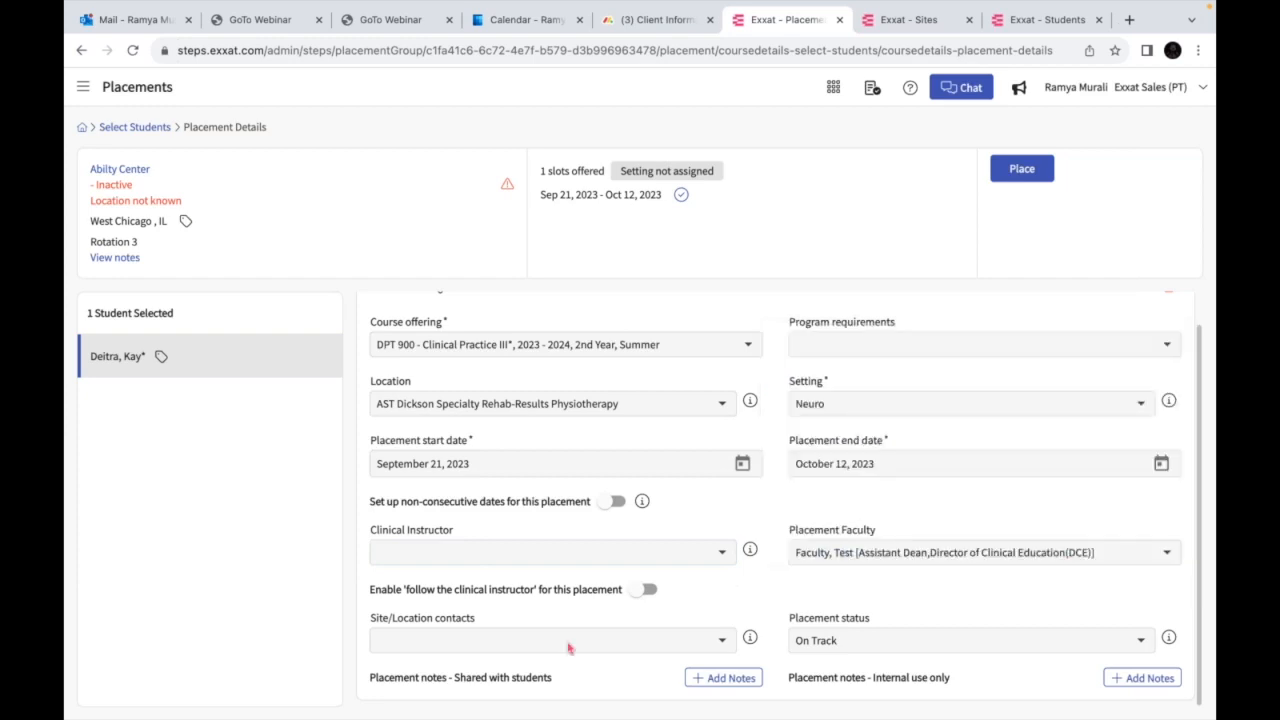
{"action": "left_click", "coordinate": [479, 640]}
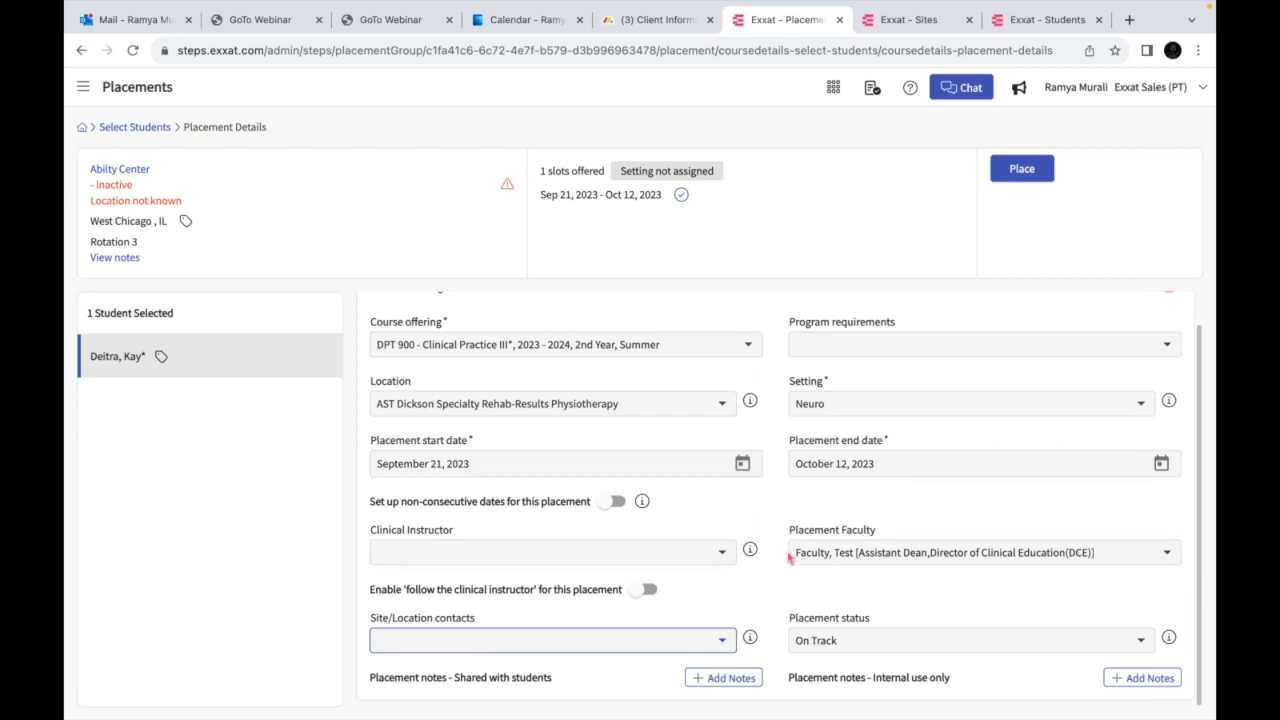
Place the selected student into the Abilty Center slot with the chosen placement details
{"action": "left_click", "coordinate": [1023, 173]}
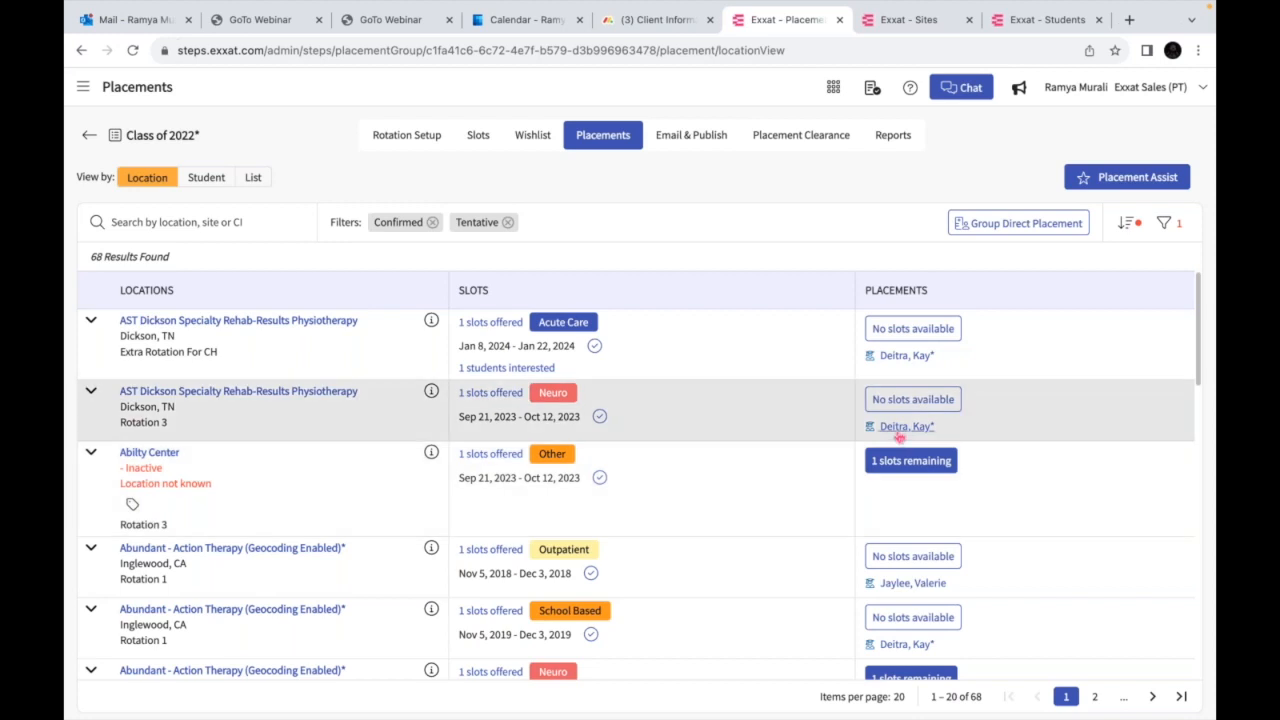
Check the email and publishing options for Class of 2022* by selecting the Adaptial - Easton placement, and return to the course offerings
{"action": "left_click", "coordinate": [702, 144]}
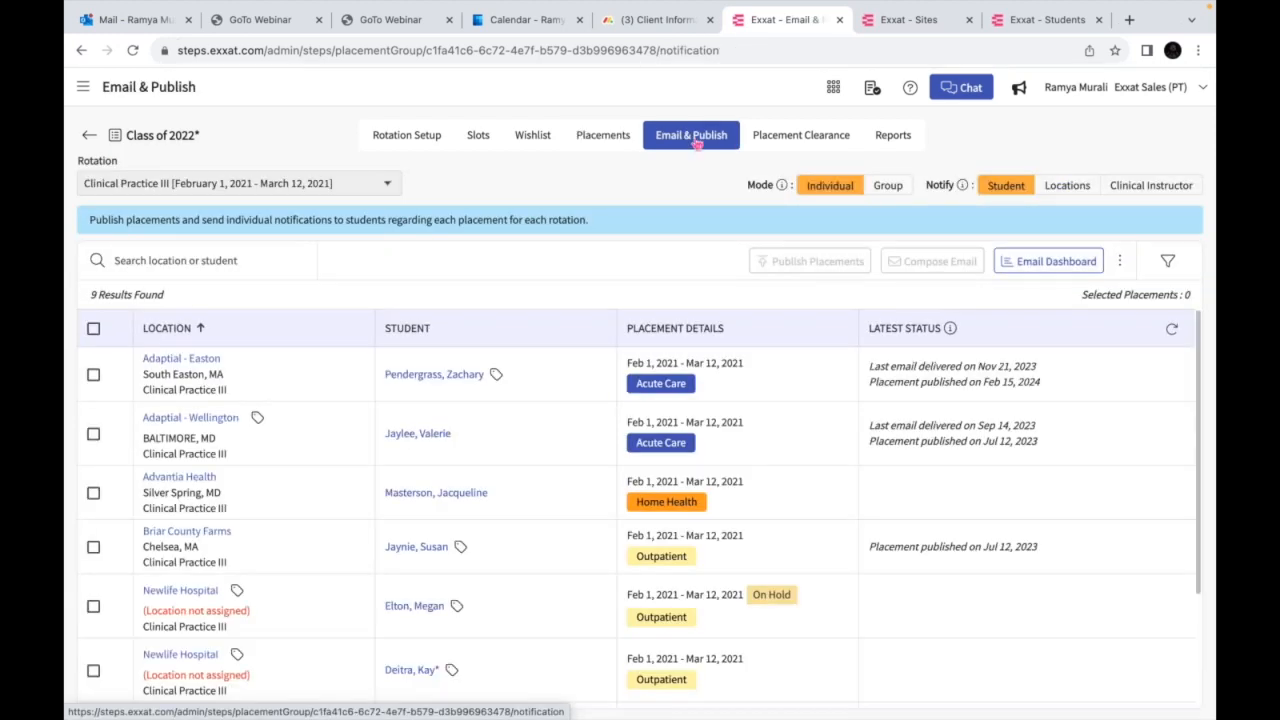
{"action": "left_click", "coordinate": [93, 372]}
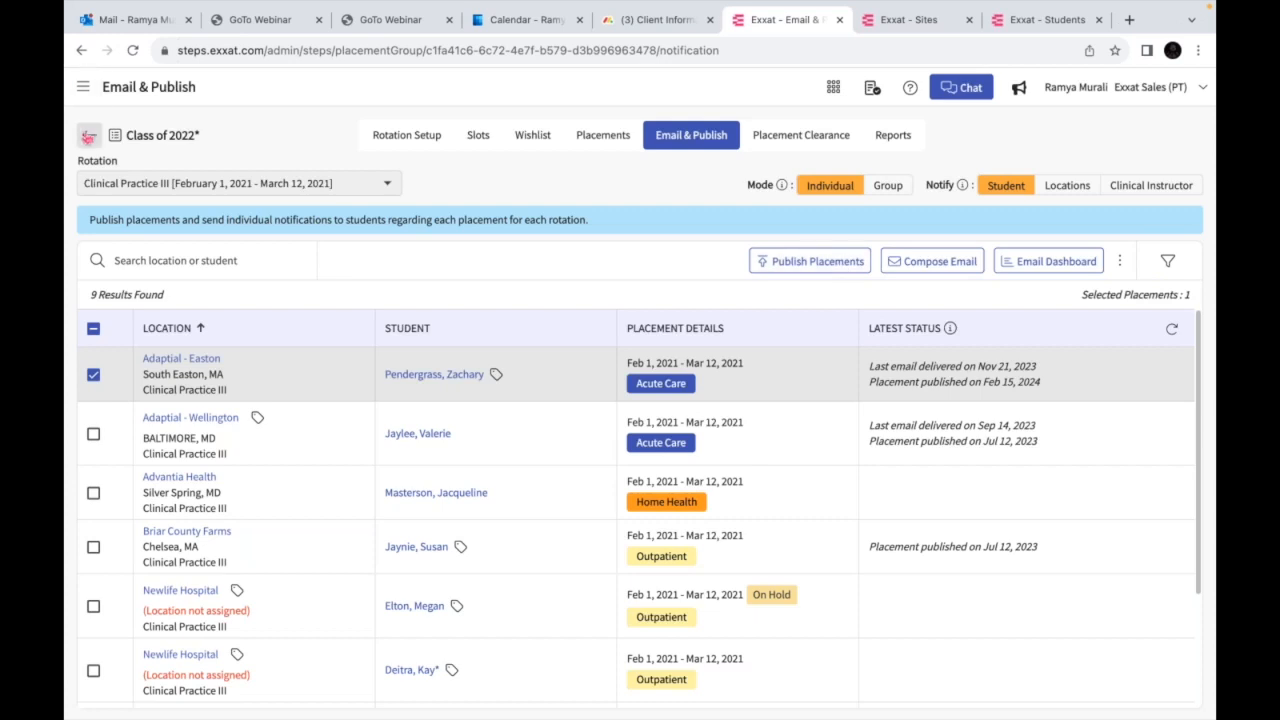
{"action": "left_click", "coordinate": [88, 136]}
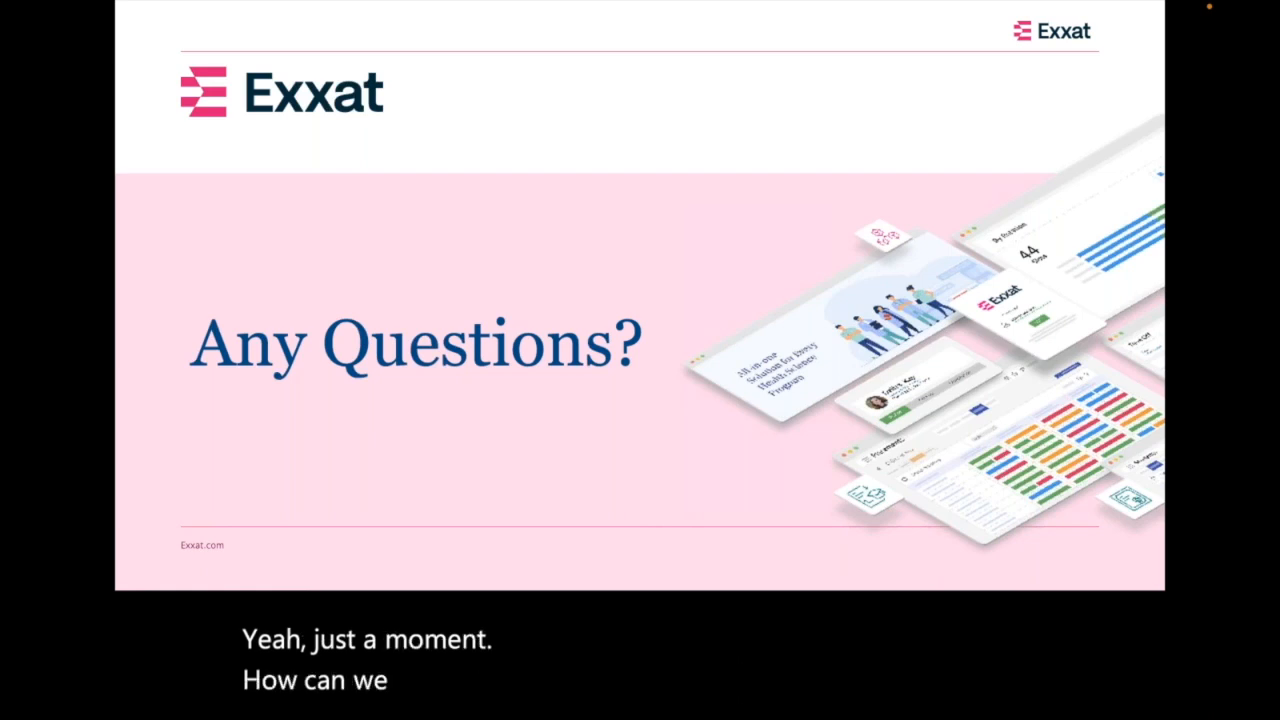
Return to the browser and open the slot list for the Class of 2022* placement group
{"action": "key", "text": "super+Tab"}
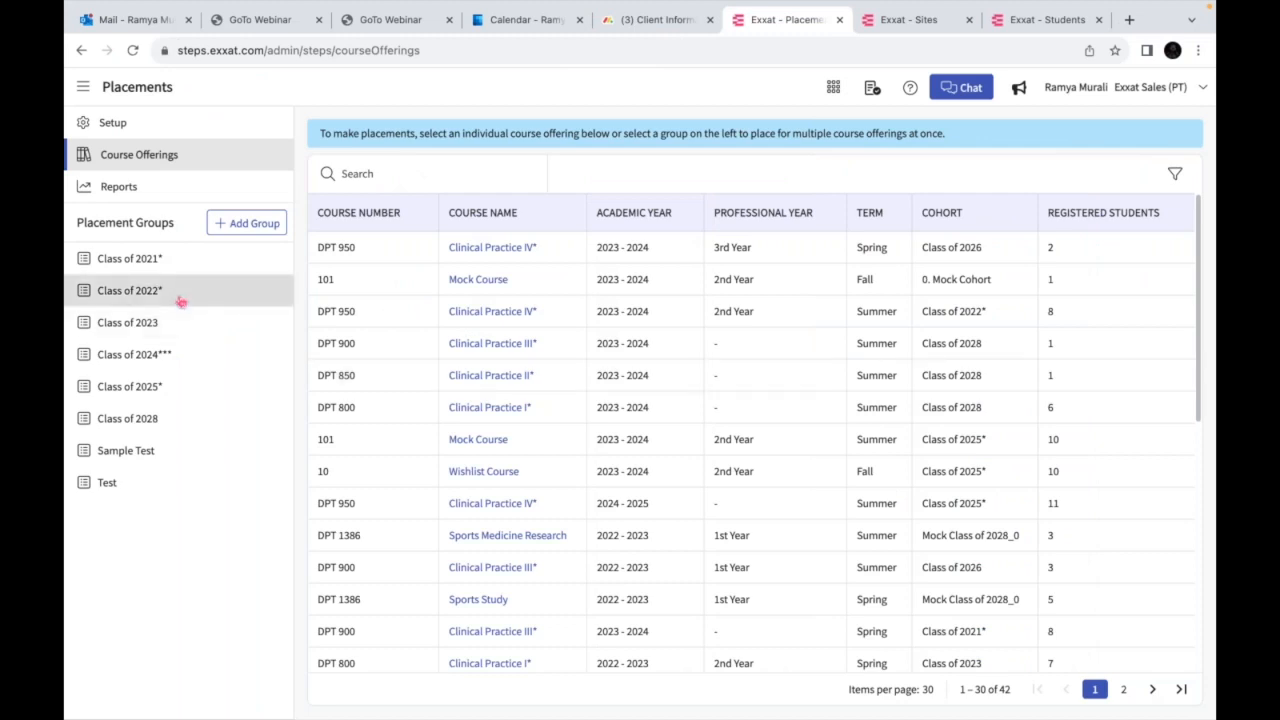
{"action": "left_click", "coordinate": [181, 300]}
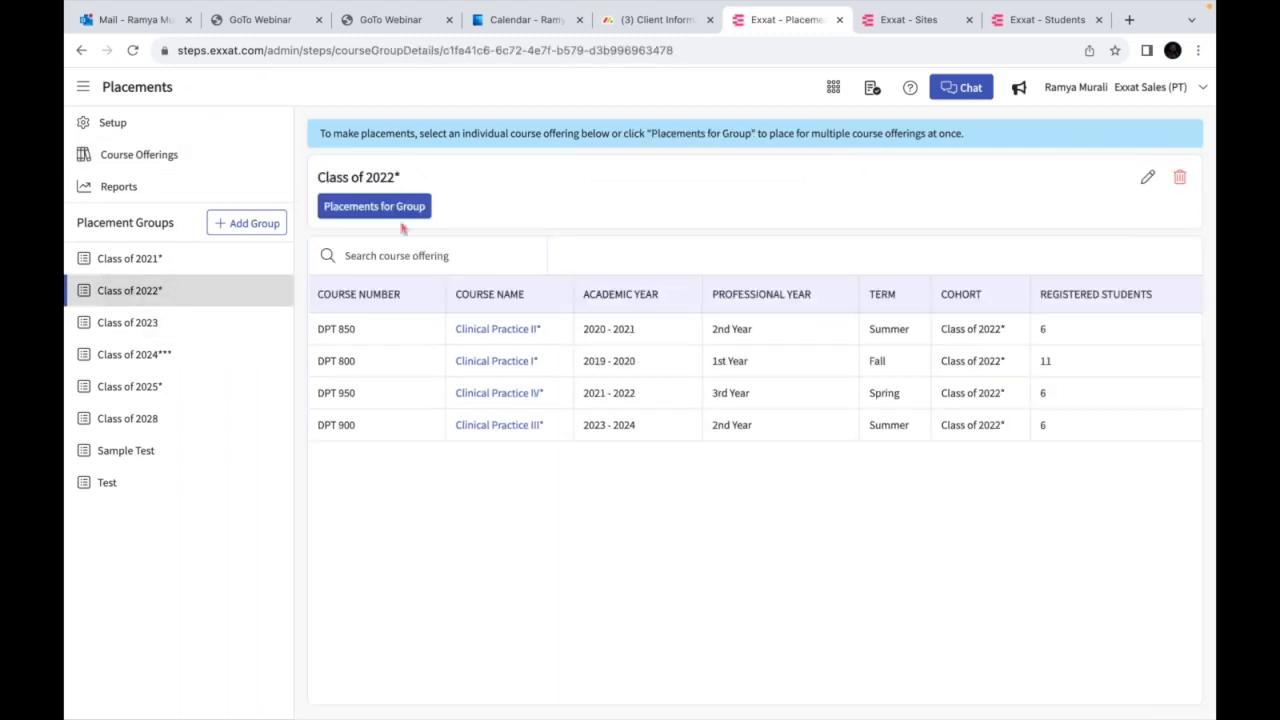
{"action": "left_click", "coordinate": [374, 206]}
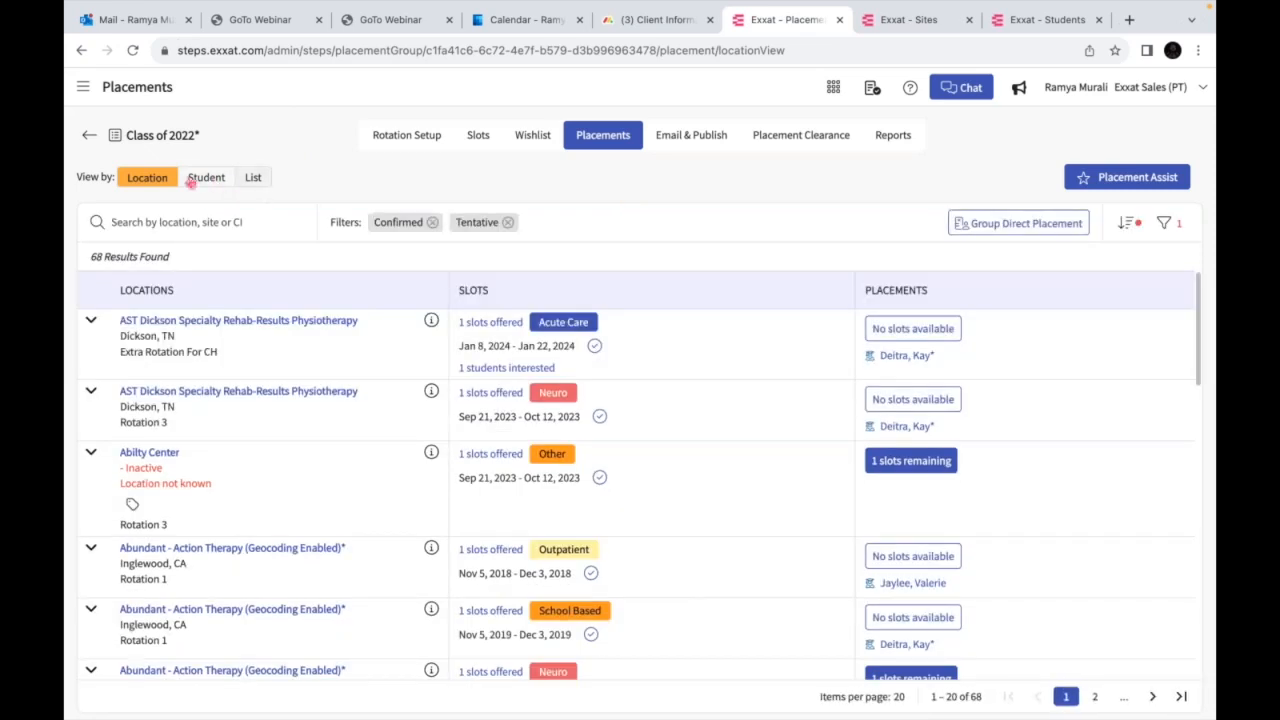
{"action": "left_click", "coordinate": [478, 137]}
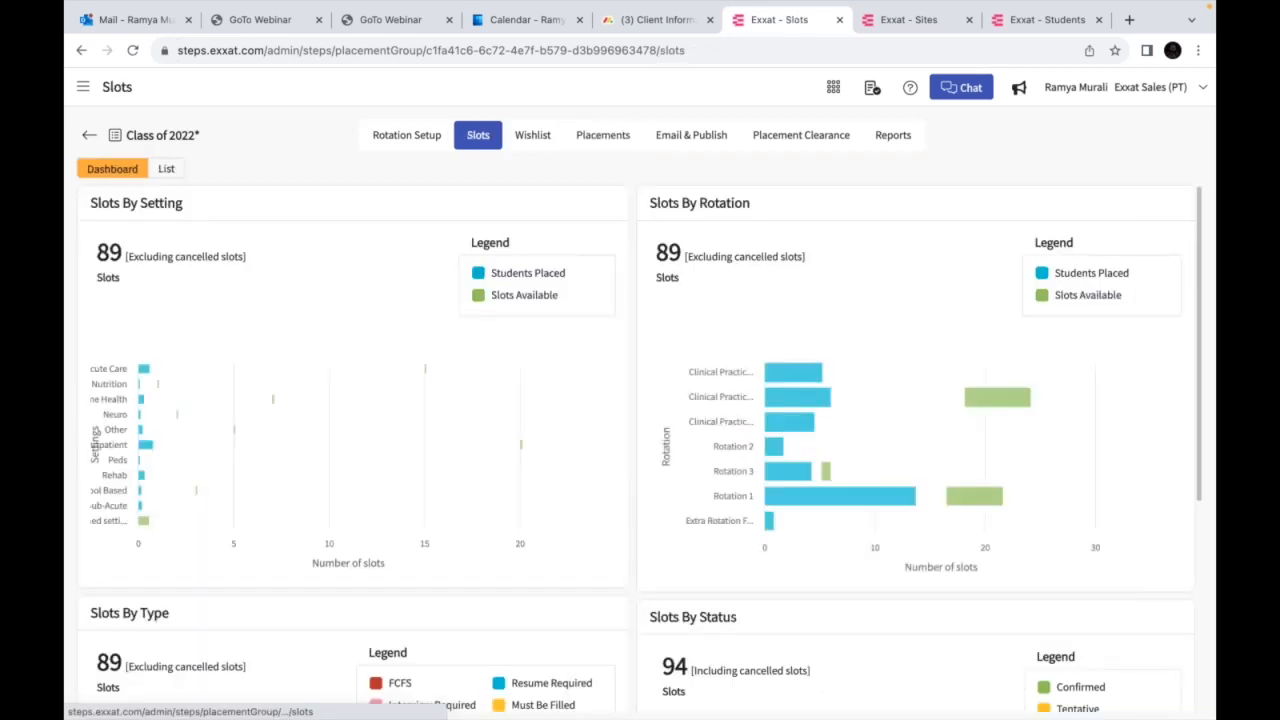
{"action": "left_click", "coordinate": [166, 170]}
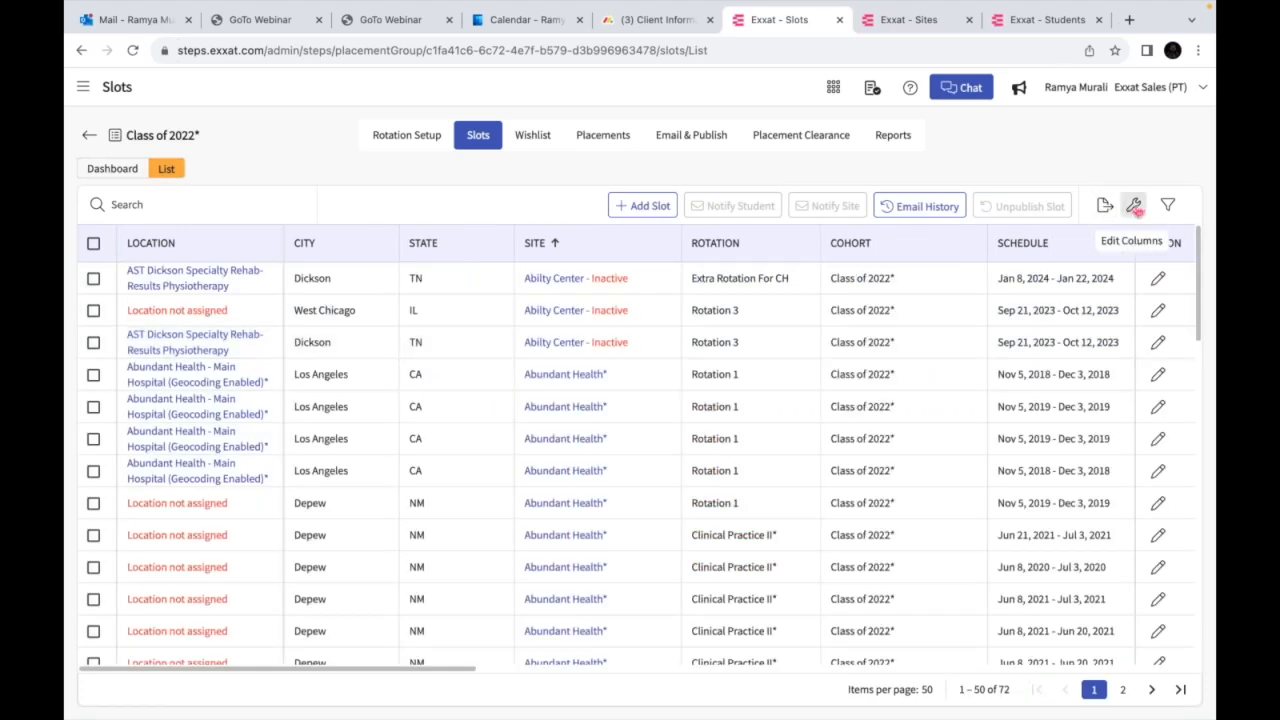
Review the available column settings for the slot list
{"action": "left_click", "coordinate": [1134, 206]}
{"action": "scroll", "coordinate": [991, 487], "scroll_direction": "down", "scroll_amount": 1}
{"action": "scroll", "coordinate": [991, 487], "scroll_direction": "down", "scroll_amount": 1}
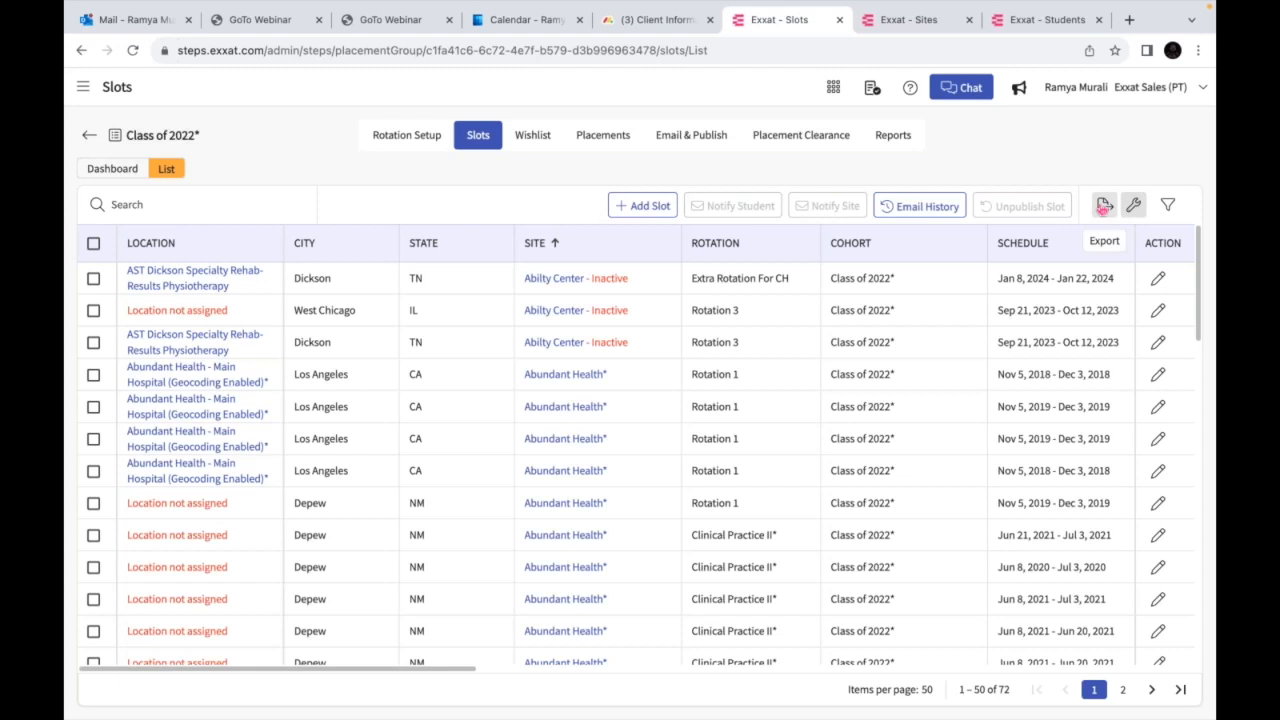
Export the slot list and open the downloaded SlotsReport (1).xlsx in Excel
{"action": "left_click", "coordinate": [1103, 206]}
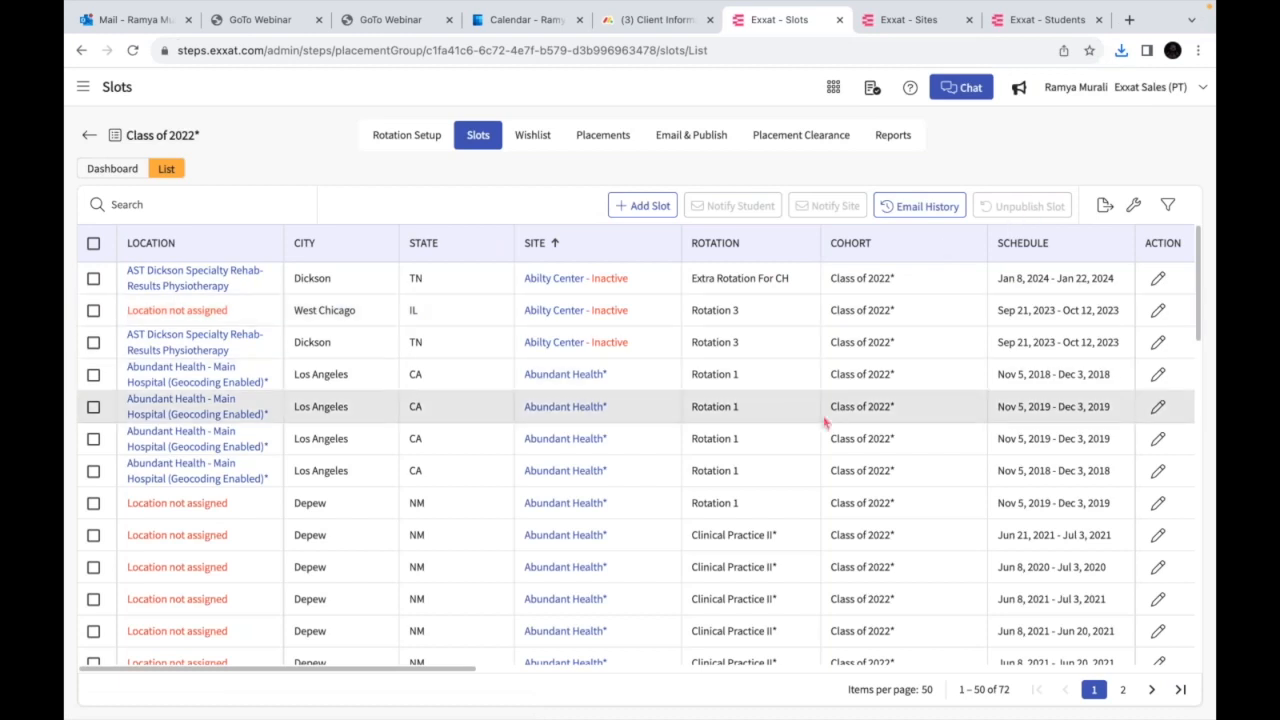
{"action": "scroll", "coordinate": [825, 424], "scroll_direction": "right", "scroll_amount": 10}
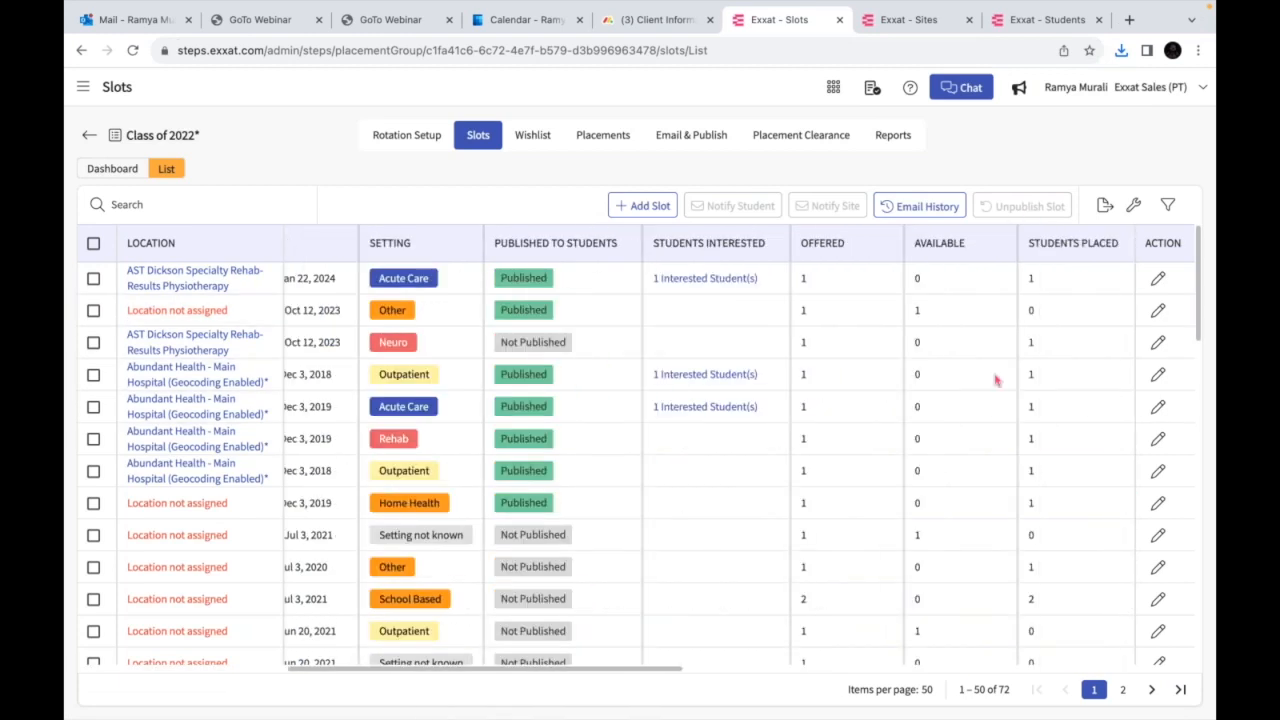
{"action": "scroll", "coordinate": [995, 380], "scroll_direction": "right", "scroll_amount": 1}
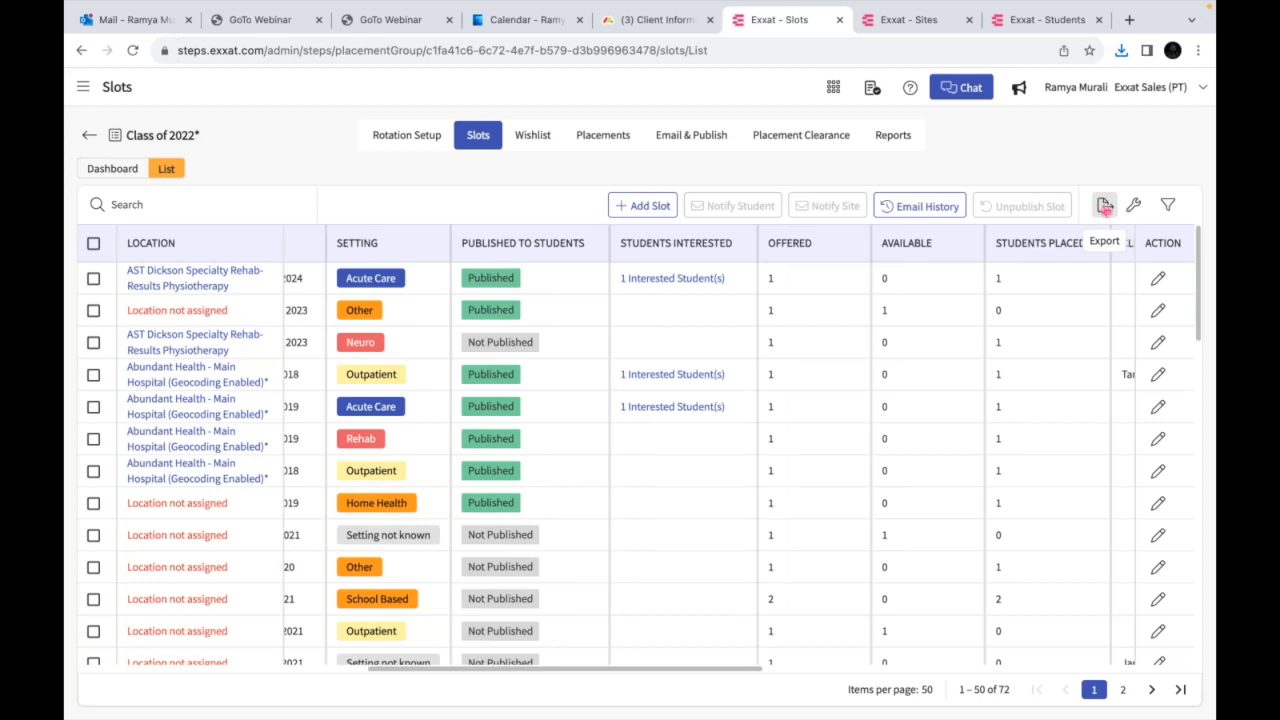
{"action": "mouse_move", "coordinate": [1096, 712]}
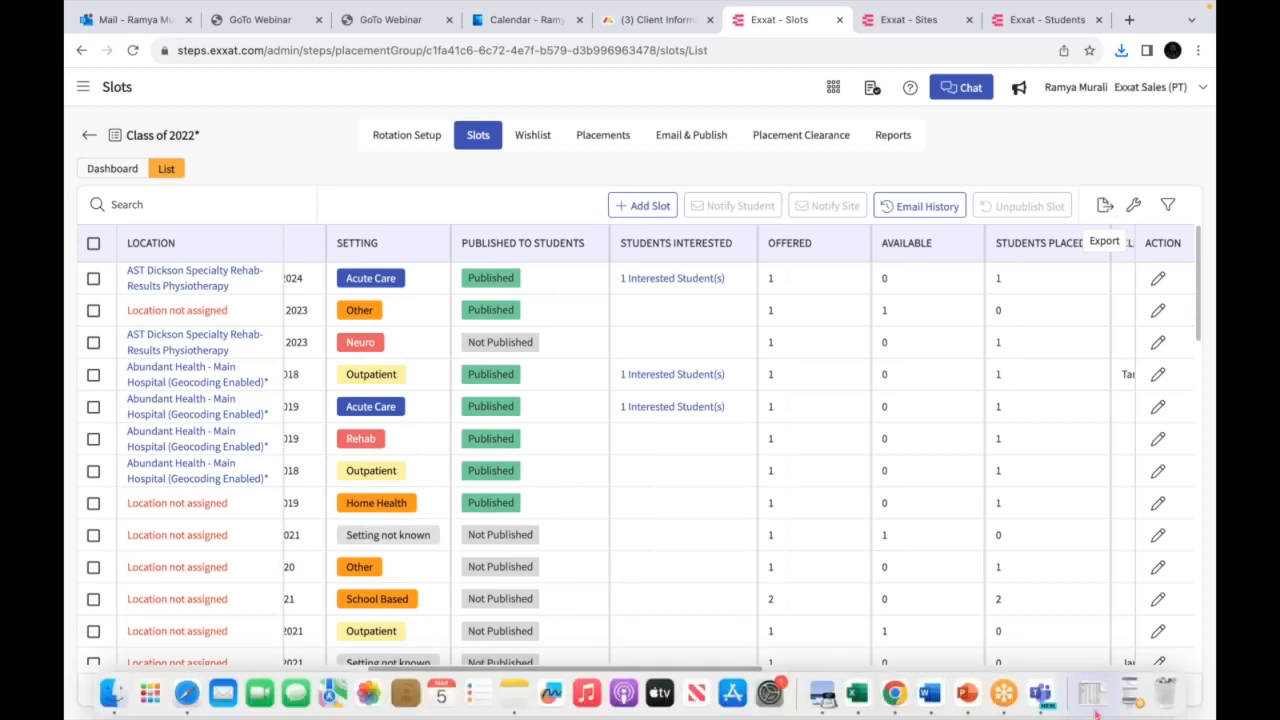
{"action": "left_click", "coordinate": [1096, 706]}
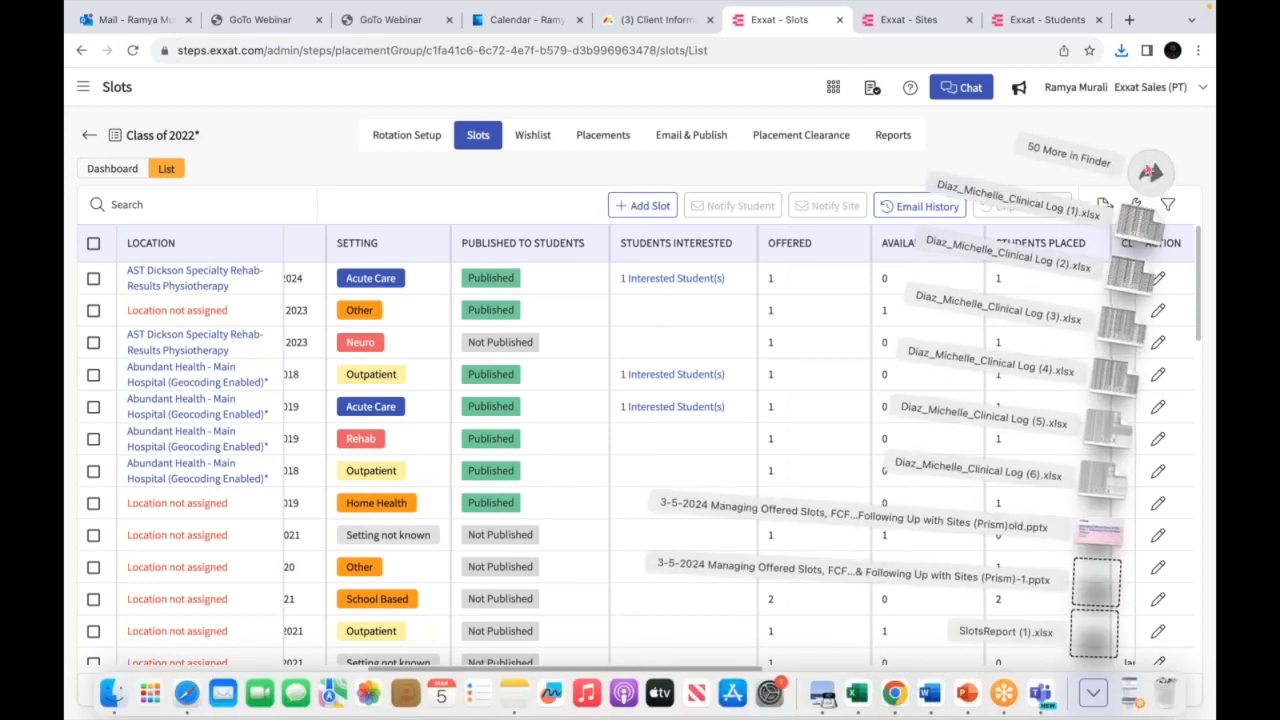
{"action": "left_click", "coordinate": [1150, 172]}
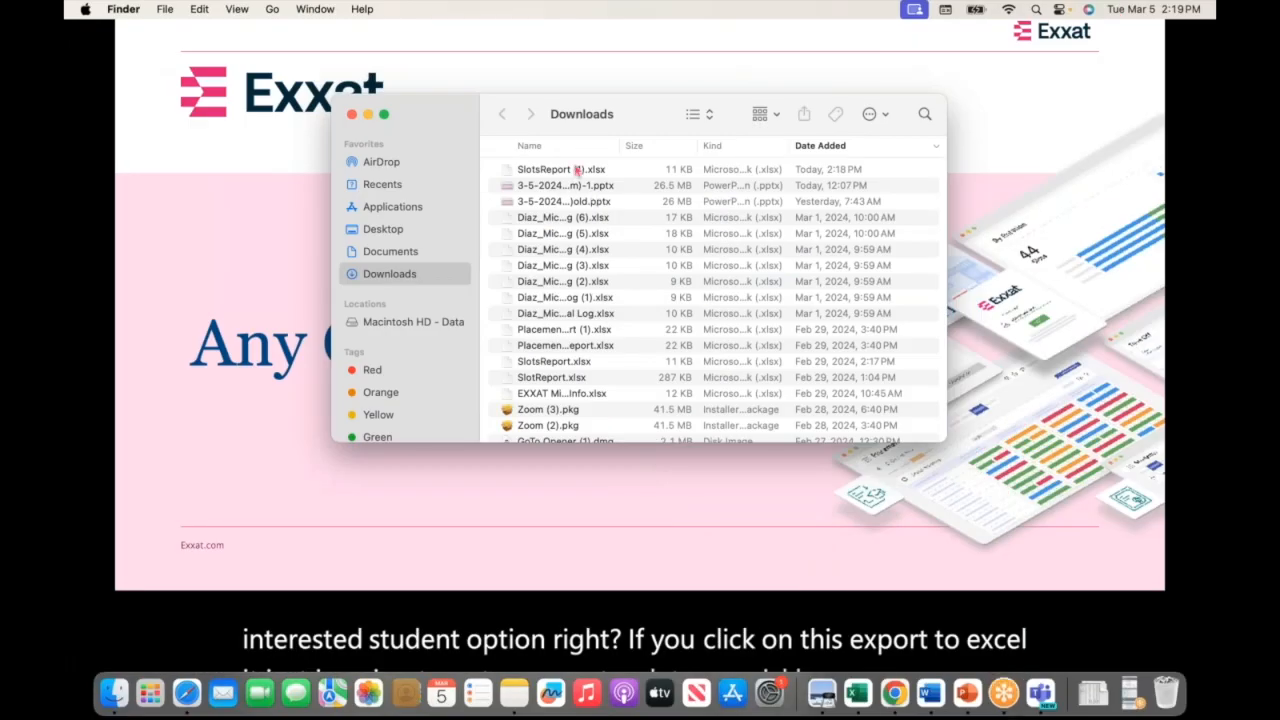
{"action": "double_click", "coordinate": [576, 170]}
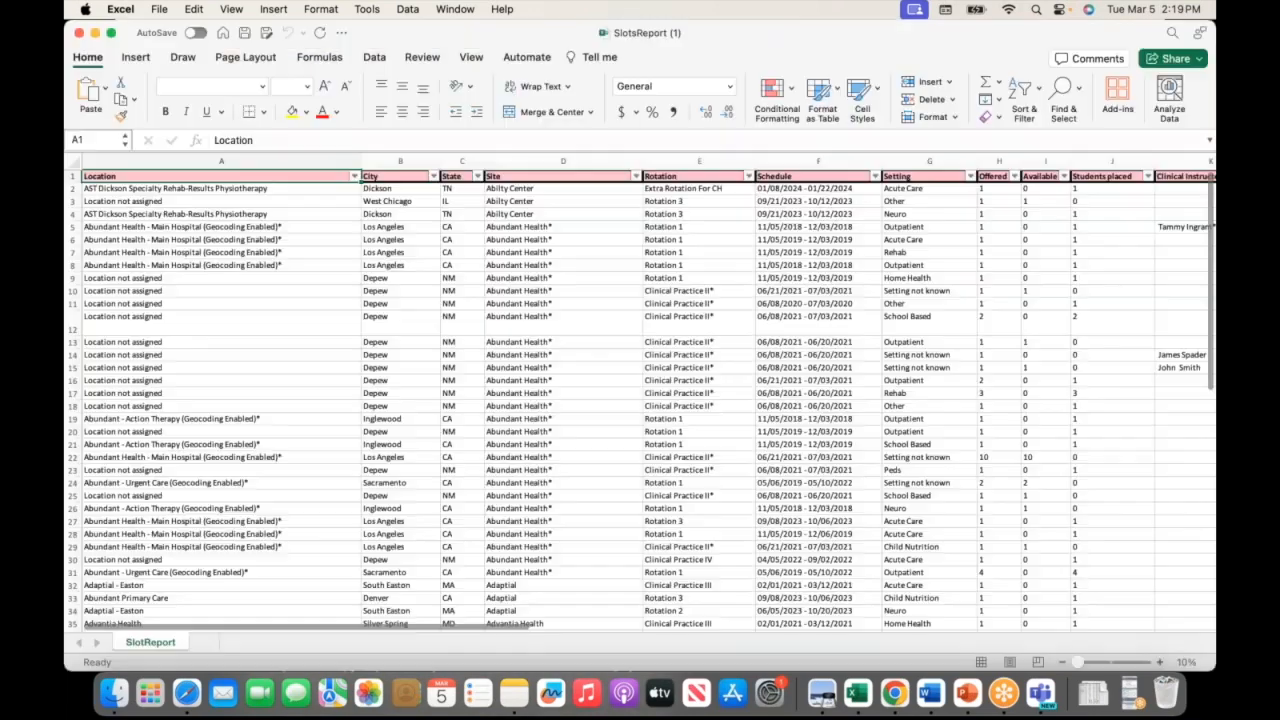
Examine all columns of the exported slot report to check whether interested students are included
{"action": "scroll", "coordinate": [640, 410], "scroll_direction": "right", "scroll_amount": 15}
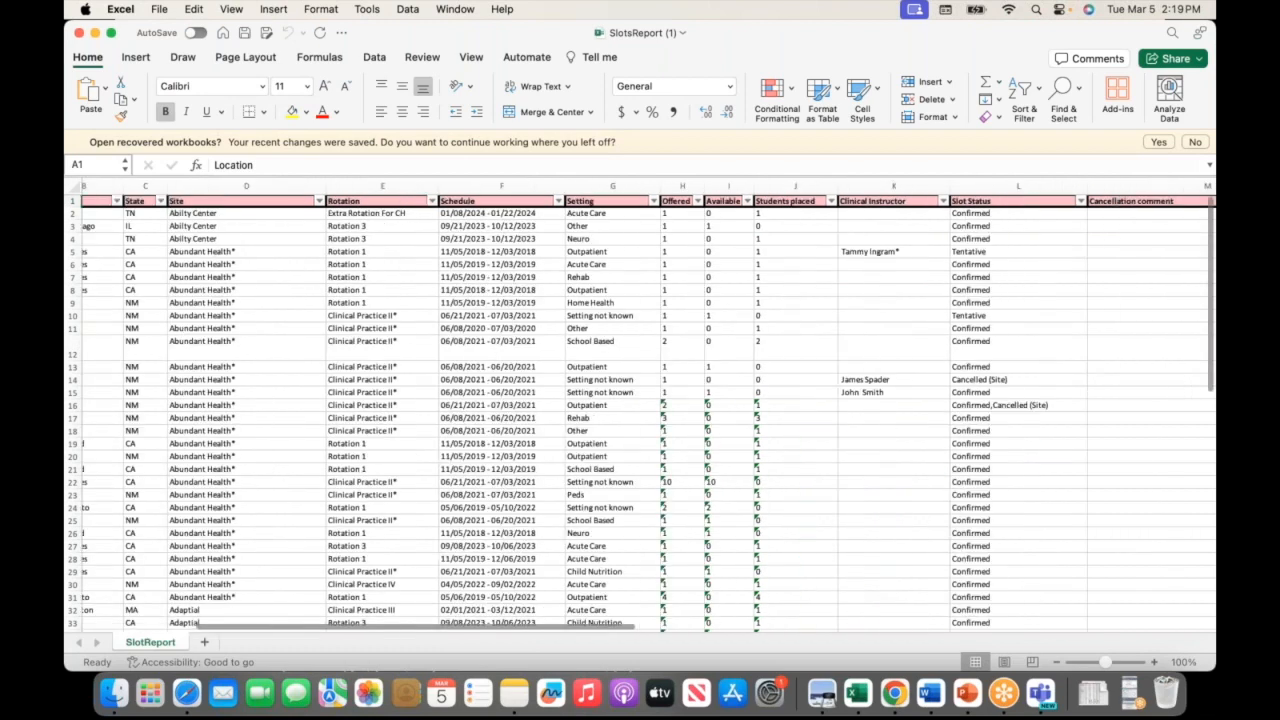
{"action": "scroll", "coordinate": [640, 410], "scroll_direction": "right", "scroll_amount": 15}
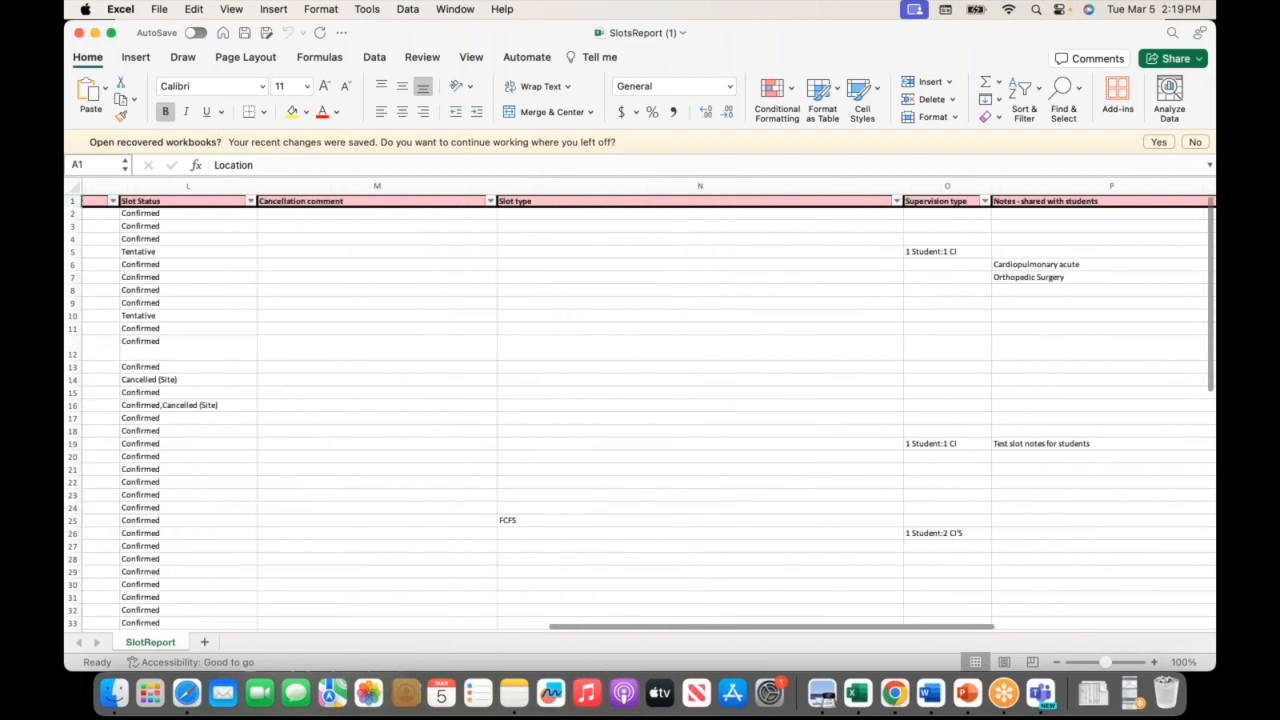
{"action": "scroll", "coordinate": [640, 410], "scroll_direction": "right", "scroll_amount": 8}
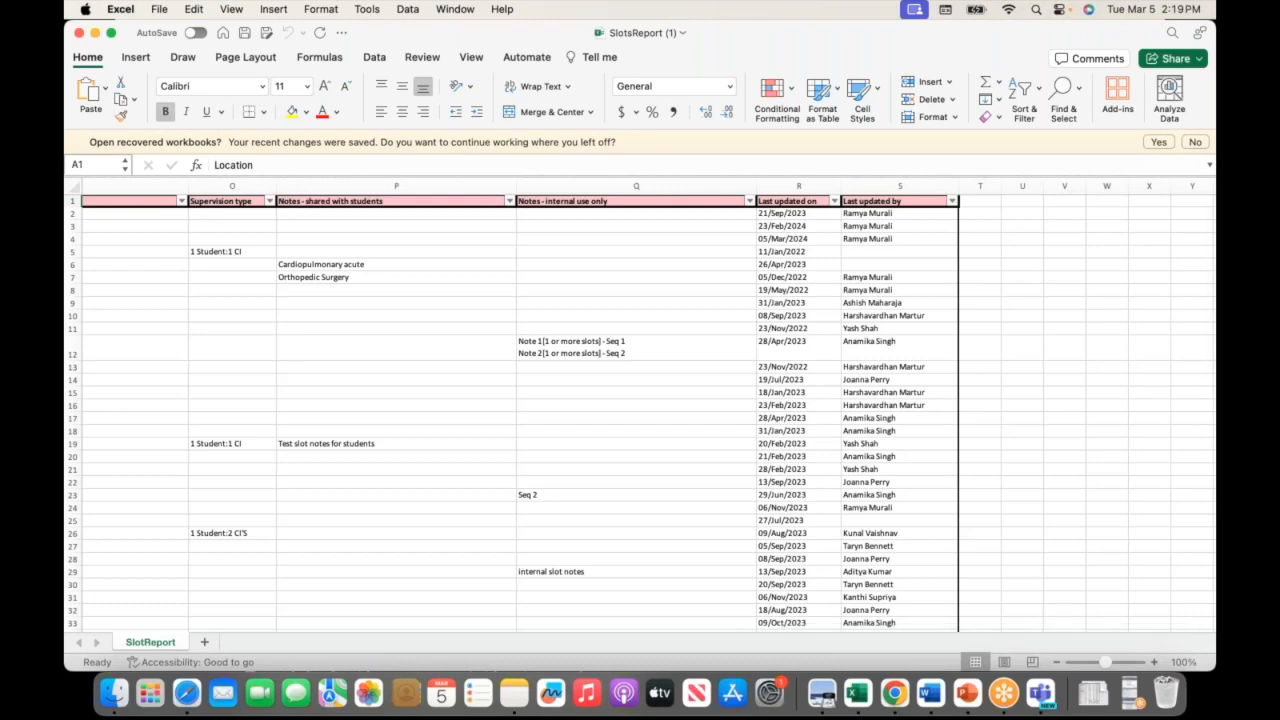
{"action": "scroll", "coordinate": [640, 410], "scroll_direction": "left", "scroll_amount": 15}
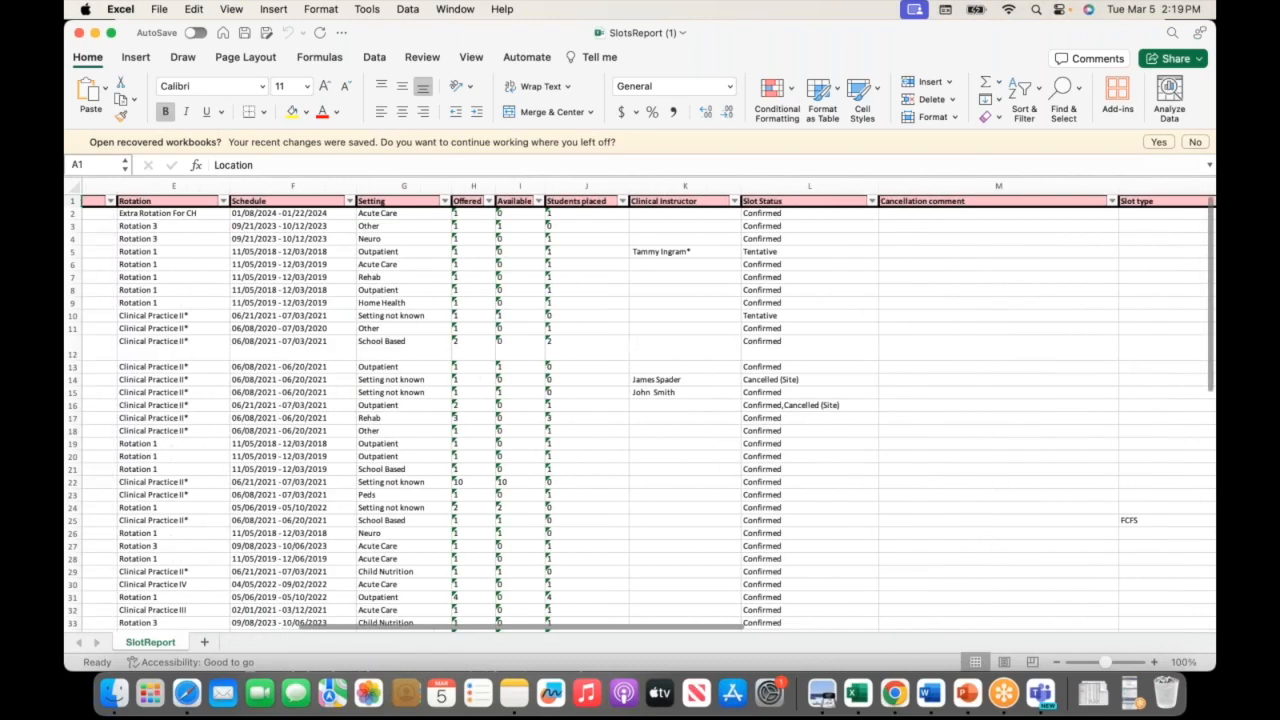
{"action": "scroll", "coordinate": [640, 410], "scroll_direction": "left", "scroll_amount": 8}
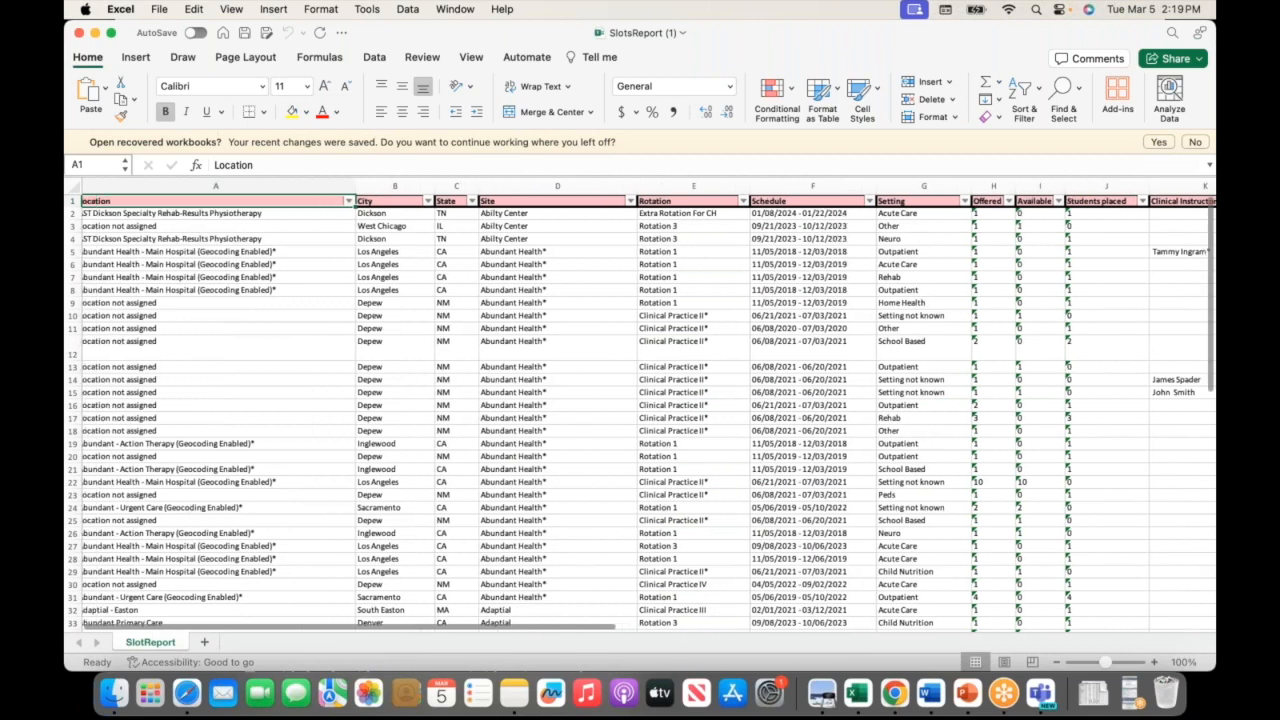
{"action": "scroll", "coordinate": [640, 410], "scroll_direction": "left", "scroll_amount": 2}
{"action": "scroll", "coordinate": [640, 410], "scroll_direction": "right", "scroll_amount": 8}
{"action": "scroll", "coordinate": [640, 410], "scroll_direction": "right", "scroll_amount": 4}
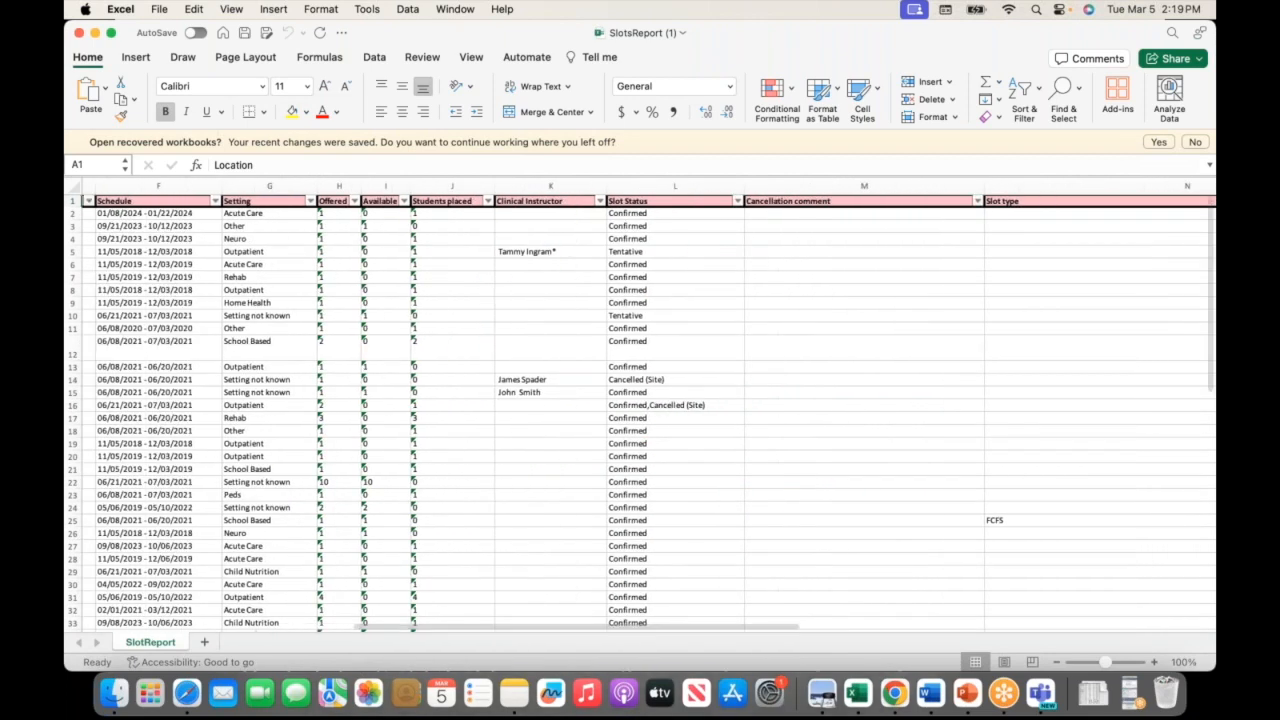
{"action": "scroll", "coordinate": [640, 410], "scroll_direction": "right", "scroll_amount": 6}
{"action": "scroll", "coordinate": [640, 410], "scroll_direction": "right", "scroll_amount": 8}
{"action": "scroll", "coordinate": [640, 410], "scroll_direction": "right", "scroll_amount": 3}
{"action": "scroll", "coordinate": [640, 410], "scroll_direction": "left", "scroll_amount": 5}
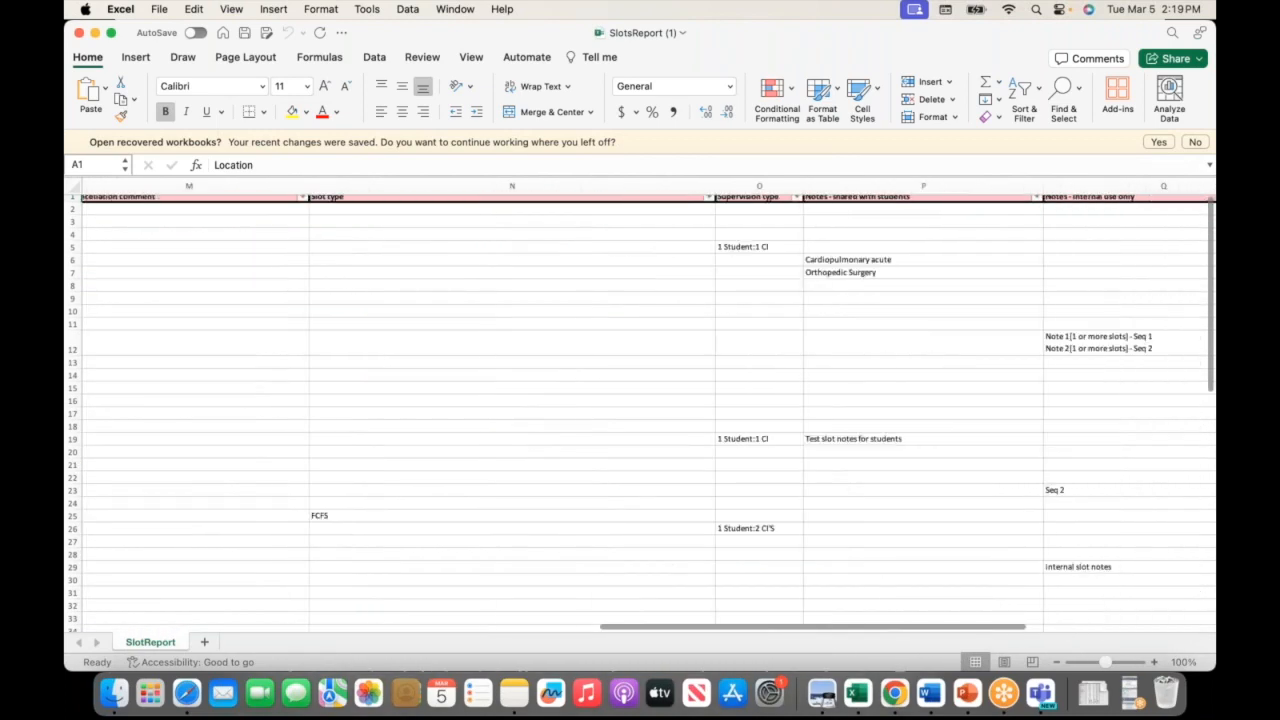
{"action": "scroll", "coordinate": [484, 337], "scroll_direction": "left", "scroll_amount": 15}
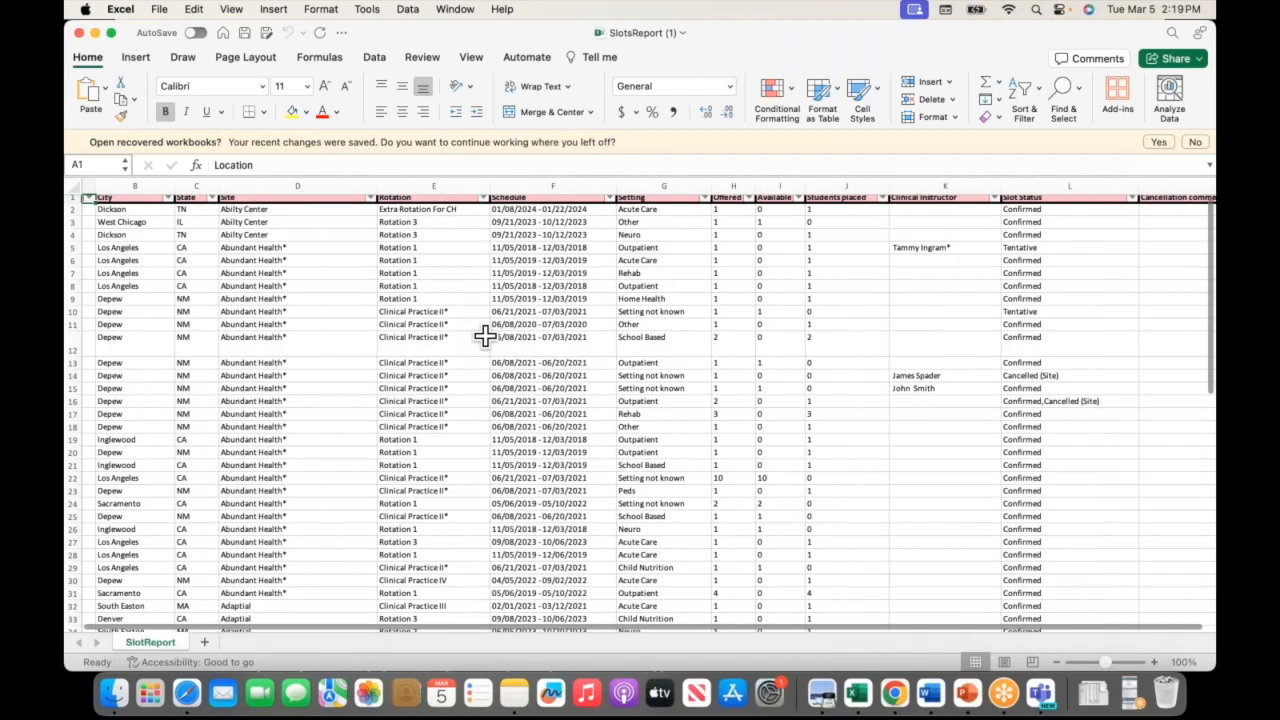
{"action": "scroll", "coordinate": [484, 337], "scroll_direction": "left", "scroll_amount": 5}
{"action": "scroll", "coordinate": [484, 337], "scroll_direction": "left", "scroll_amount": 2}
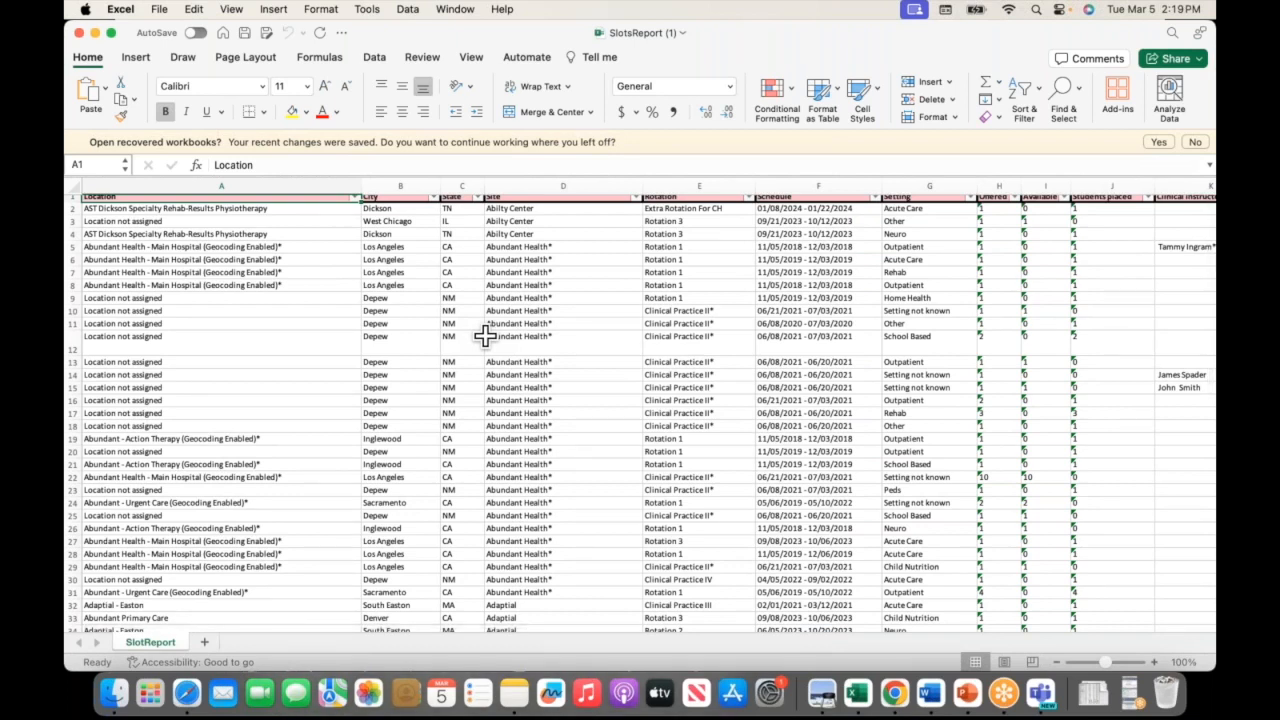
Switch back to Chrome and reopen the slot list for the Class of 2022* placement group from Placements
{"action": "left_click", "coordinate": [895, 694]}
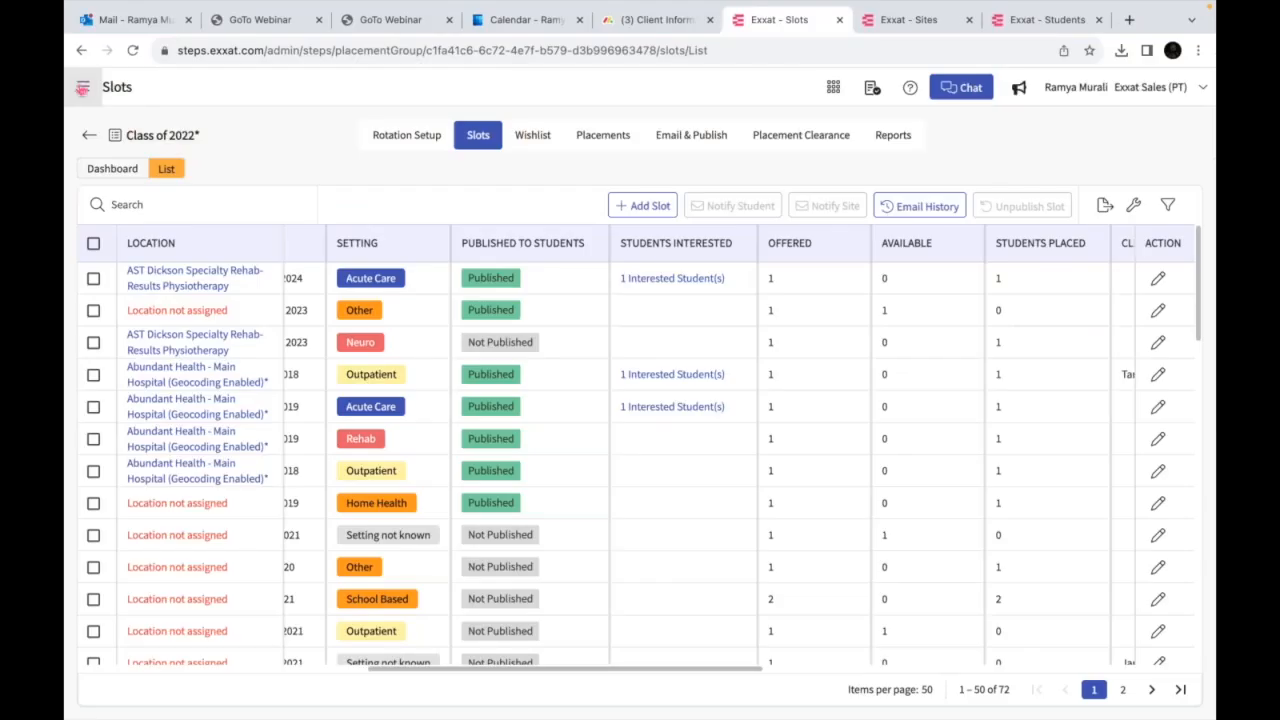
{"action": "left_click", "coordinate": [83, 86]}
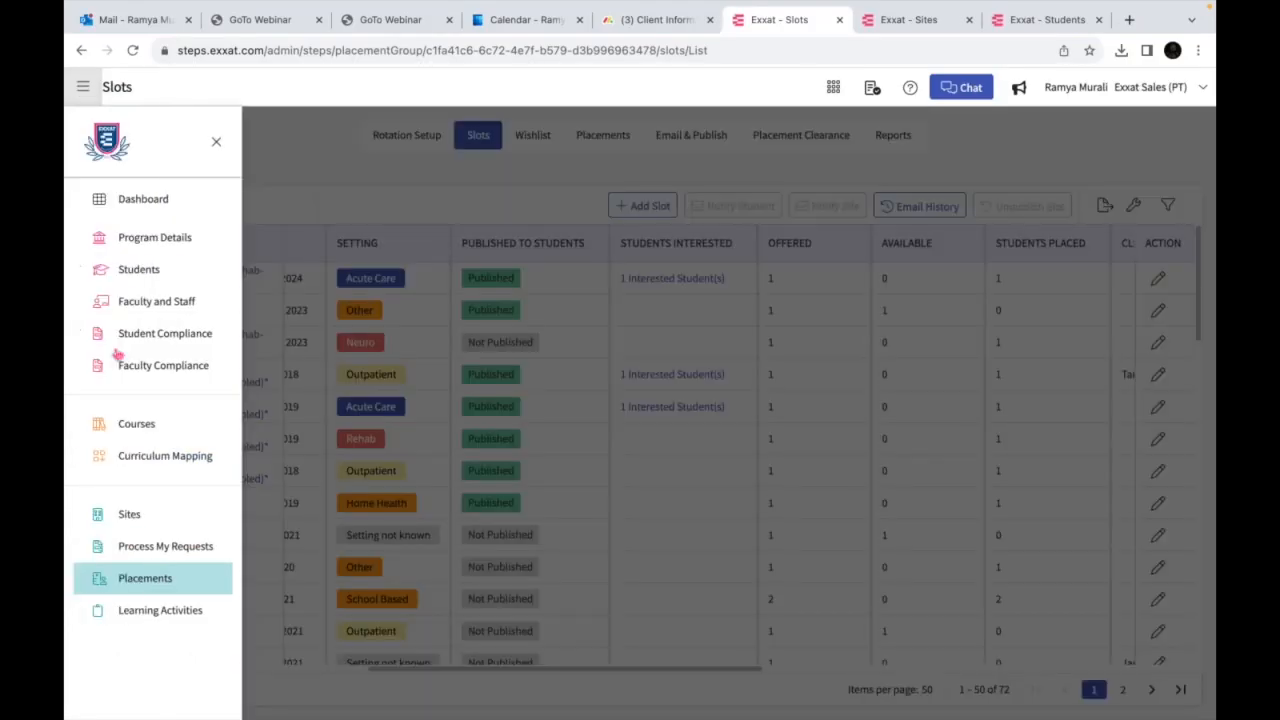
{"action": "left_click", "coordinate": [151, 580]}
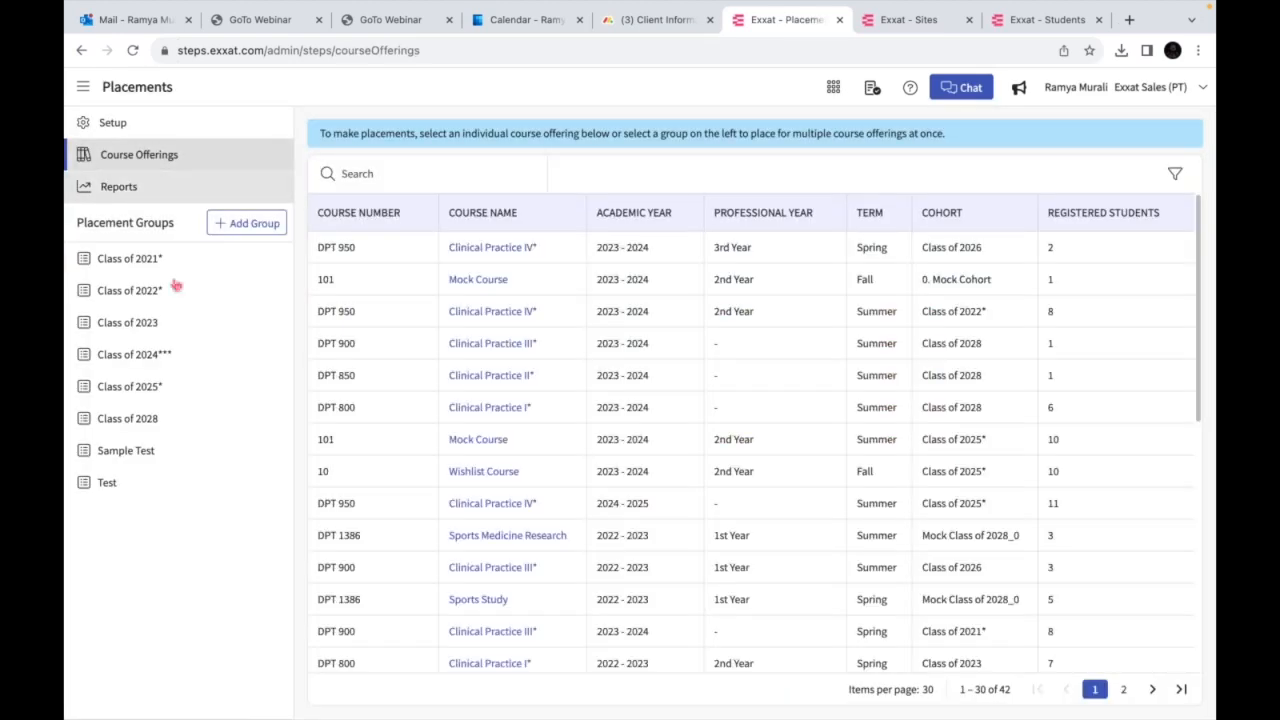
{"action": "left_click", "coordinate": [175, 289]}
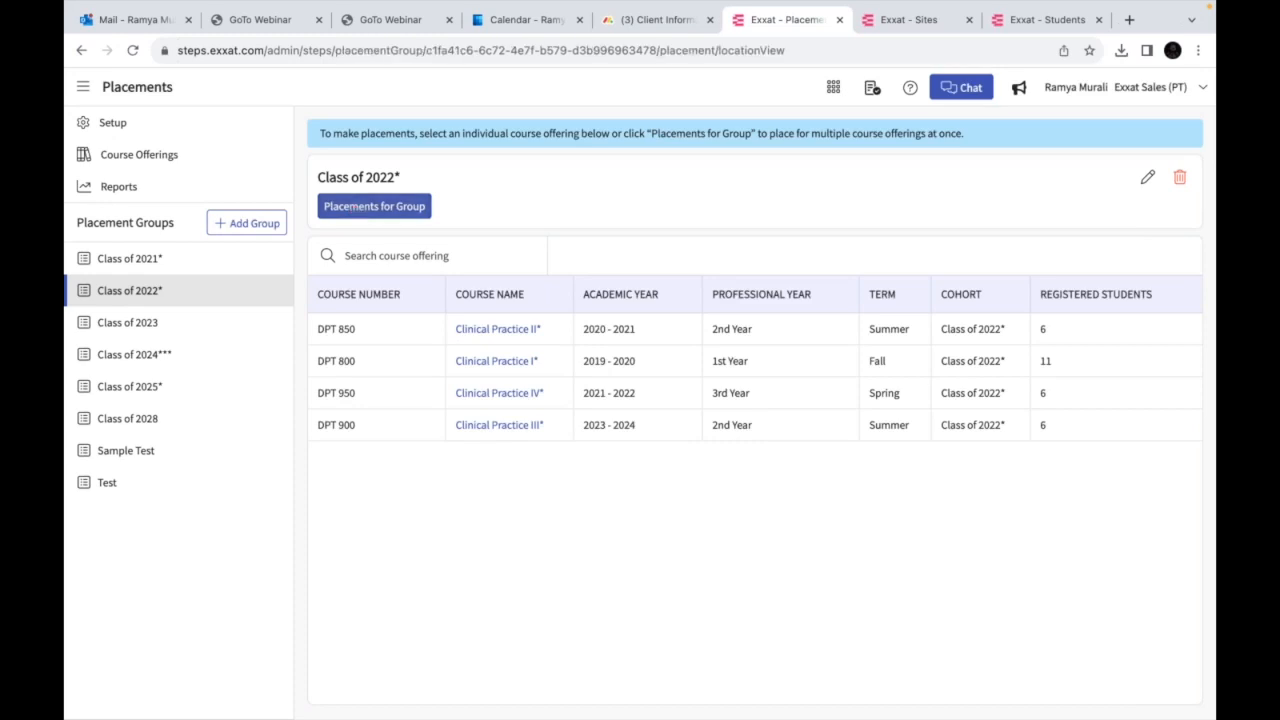
{"action": "left_click", "coordinate": [356, 209]}
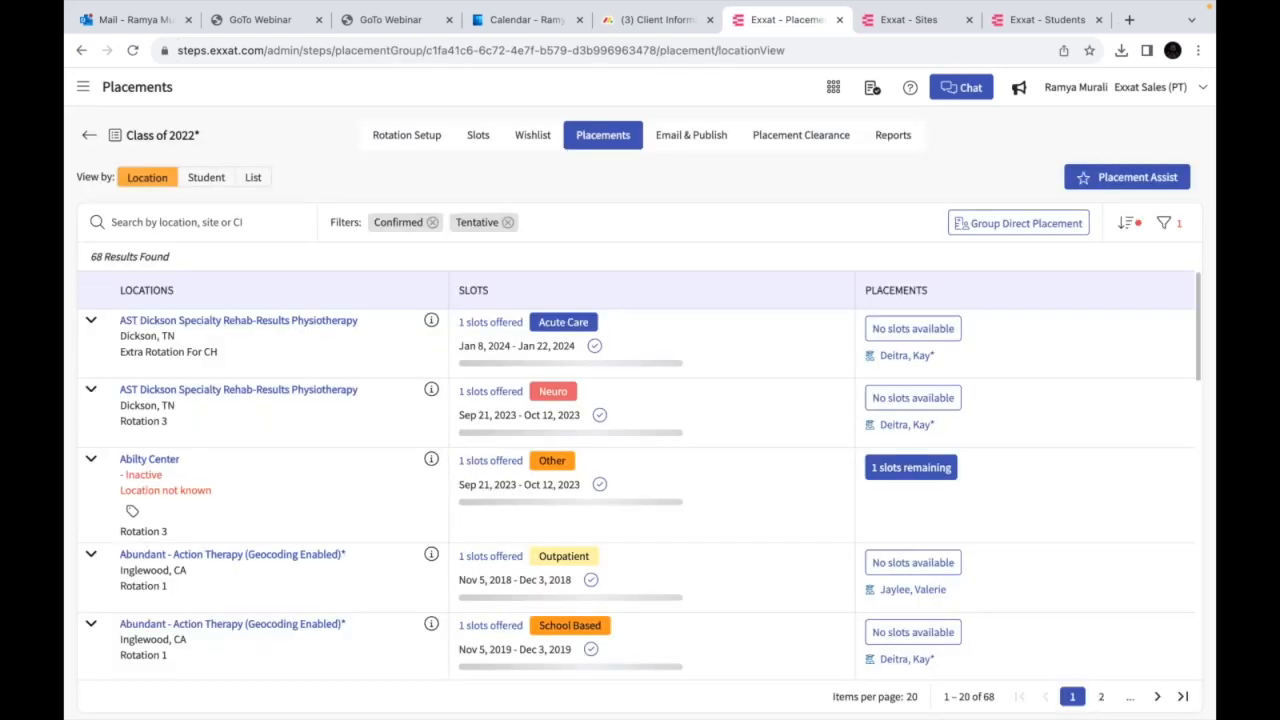
{"action": "left_click", "coordinate": [477, 138]}
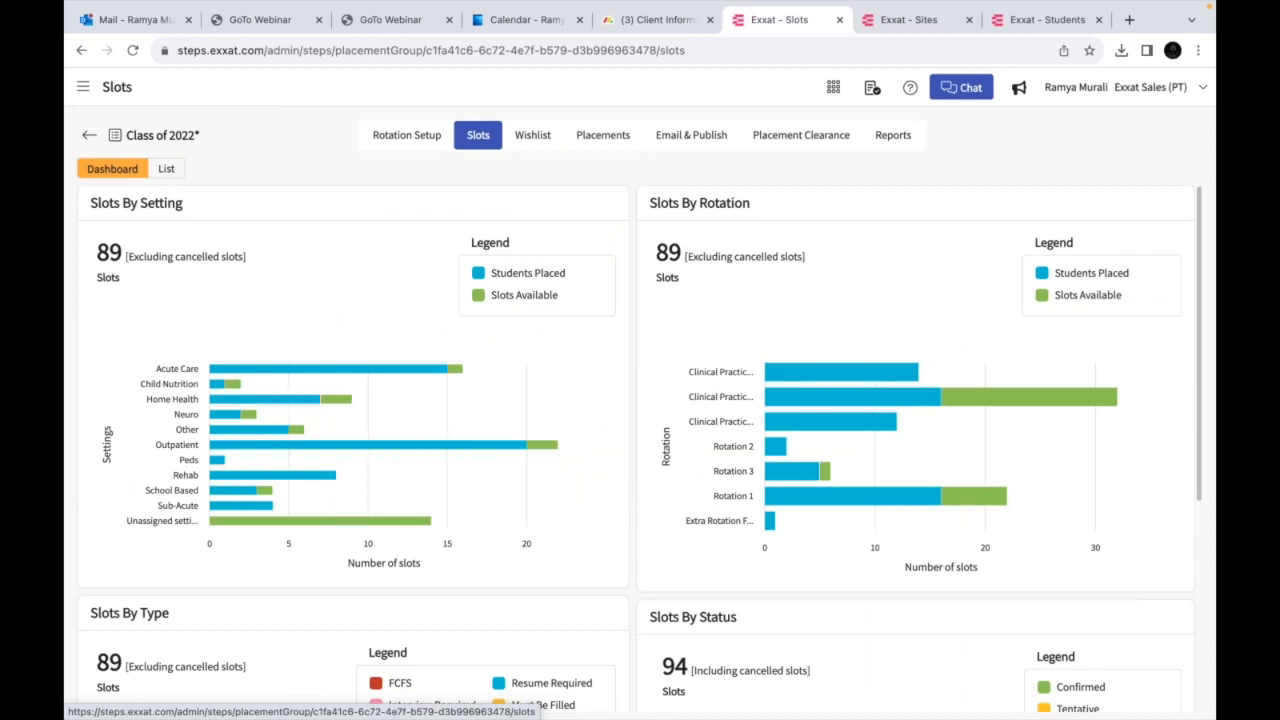
{"action": "left_click", "coordinate": [167, 169]}
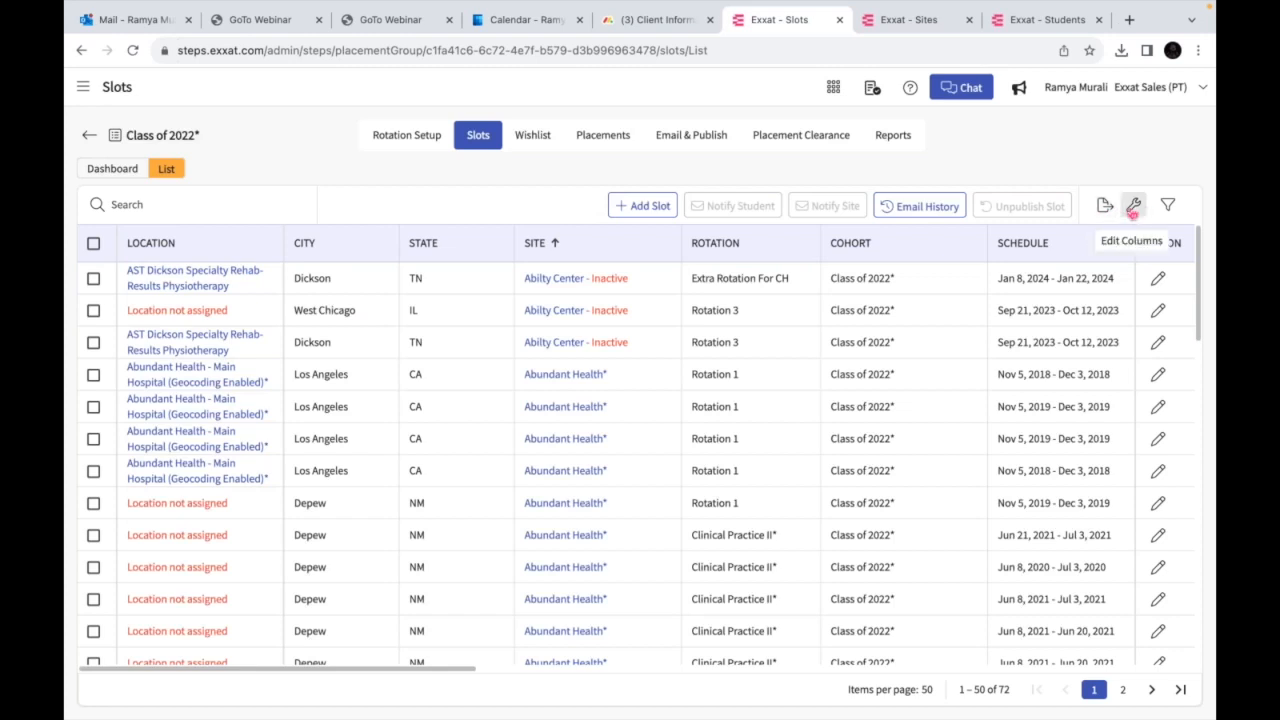
Move the Students Interested column to the first place in the slot list's column order, save it, and export the list again
{"action": "left_click", "coordinate": [1133, 207]}
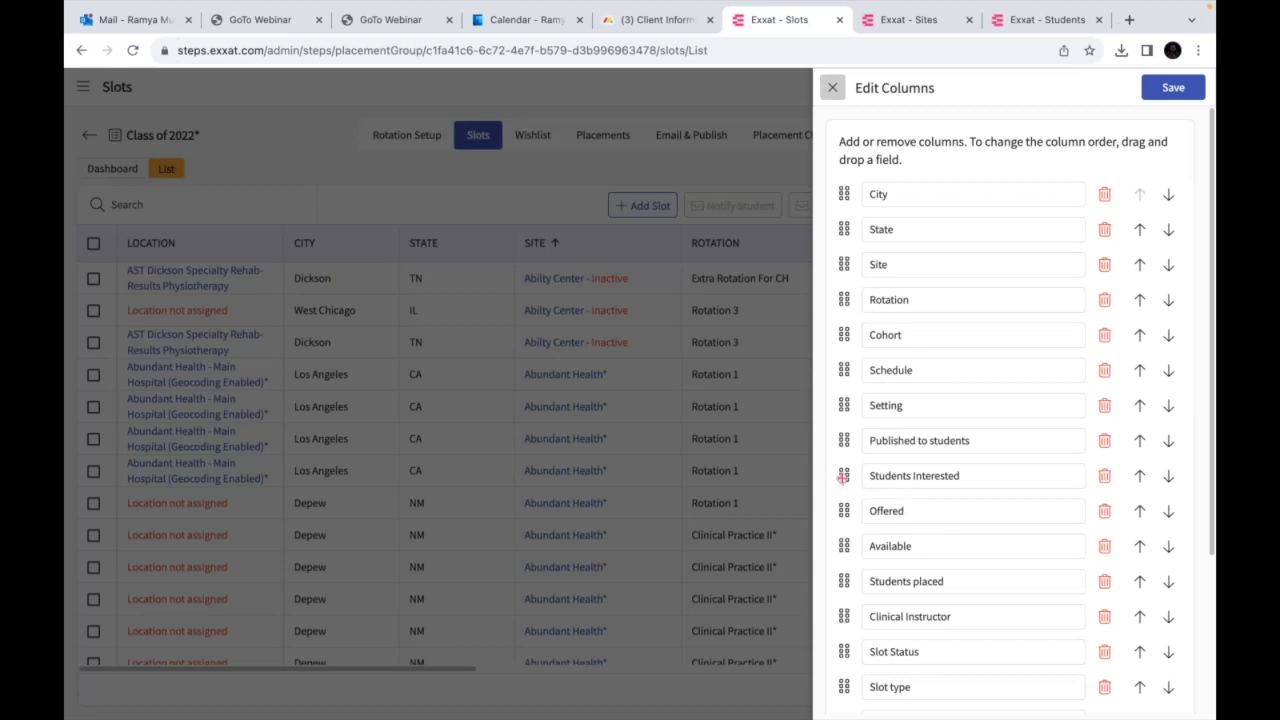
{"action": "left_click_drag", "start_coordinate": [843, 477], "coordinate": [842, 196]}
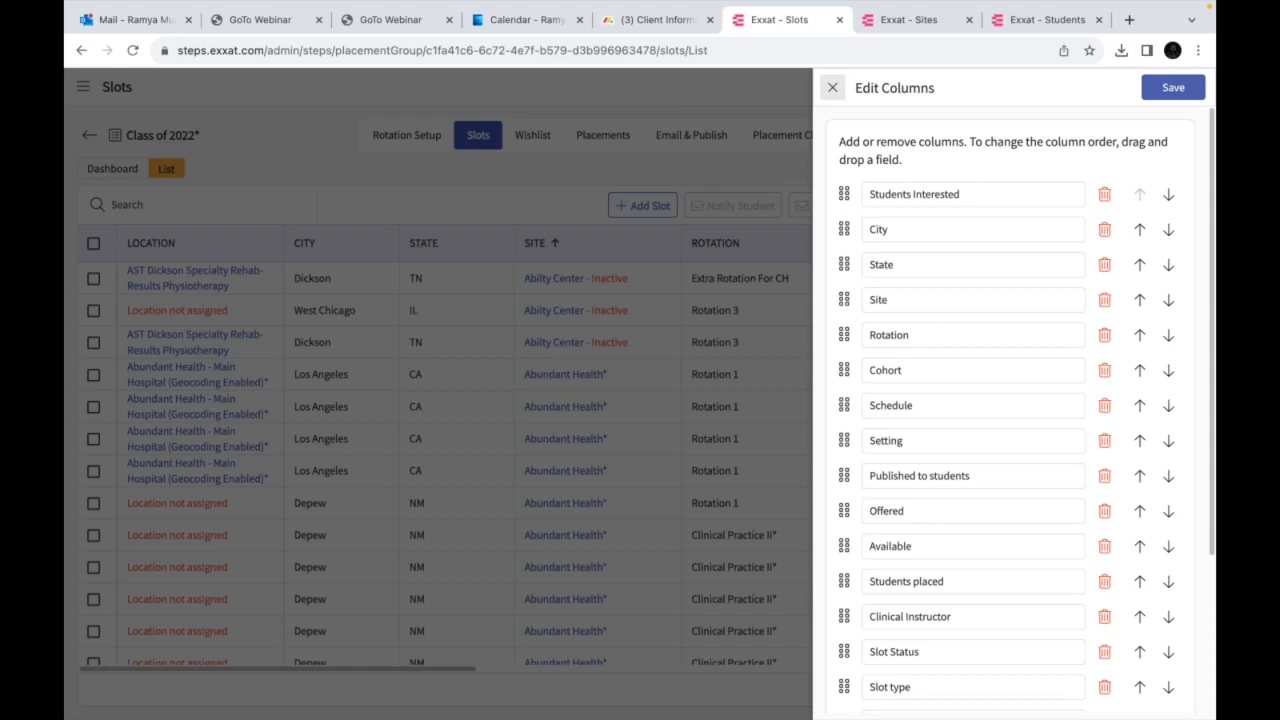
{"action": "left_click", "coordinate": [1166, 93]}
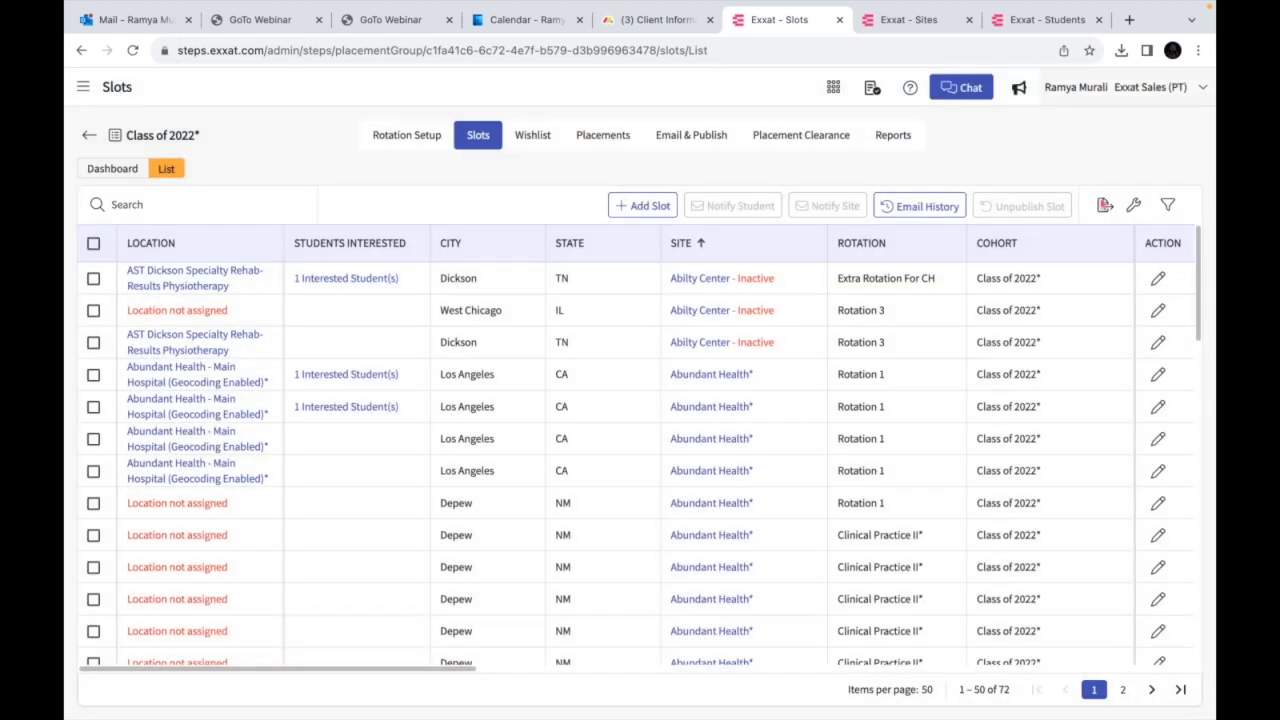
{"action": "left_click", "coordinate": [1104, 206]}
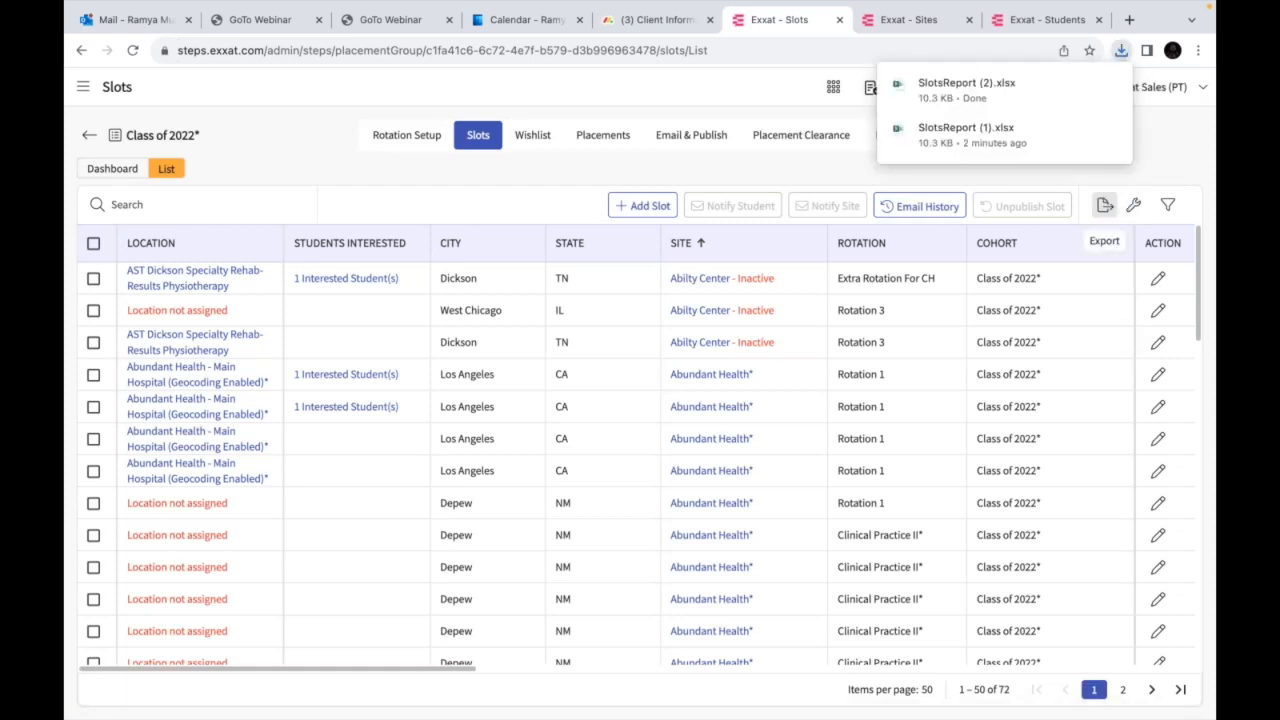
Switch to Excel, look through the columns of the SlotsReport (1) workbook, and close it
{"action": "key", "text": "super+Tab"}
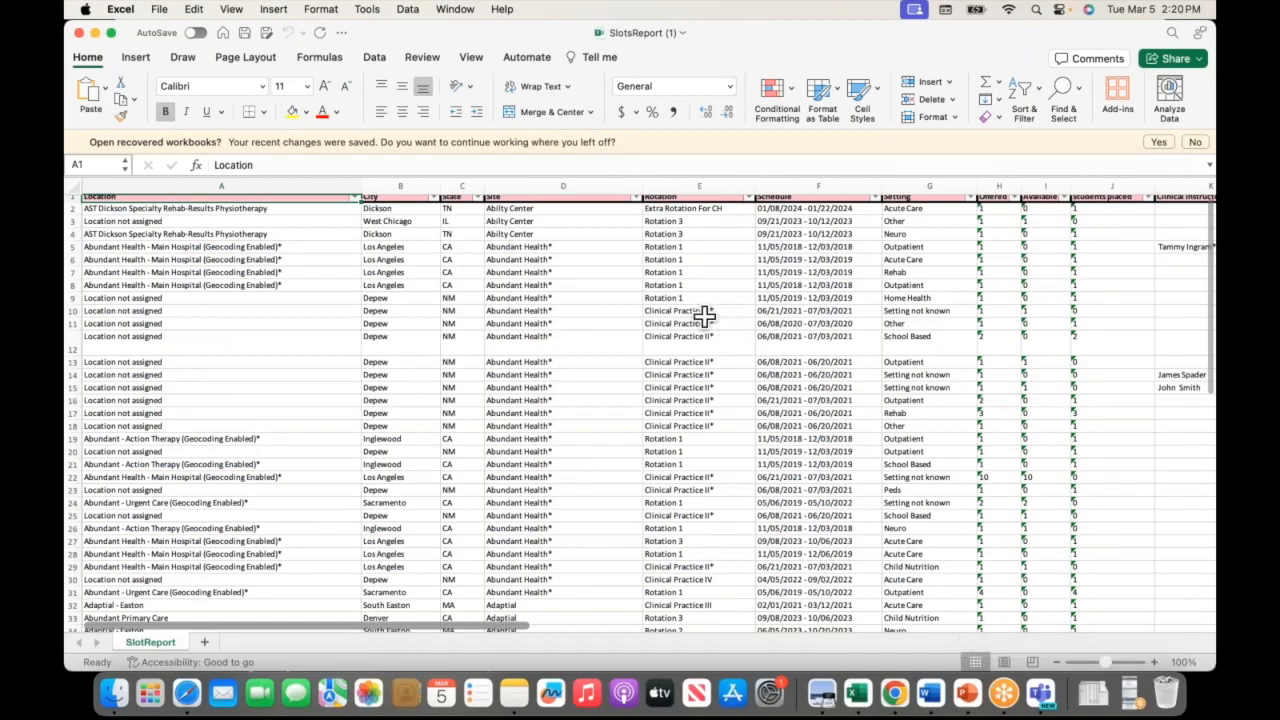
{"action": "scroll", "coordinate": [887, 391], "scroll_direction": "up", "scroll_amount": 1}
{"action": "scroll", "coordinate": [887, 391], "scroll_direction": "right", "scroll_amount": 1}
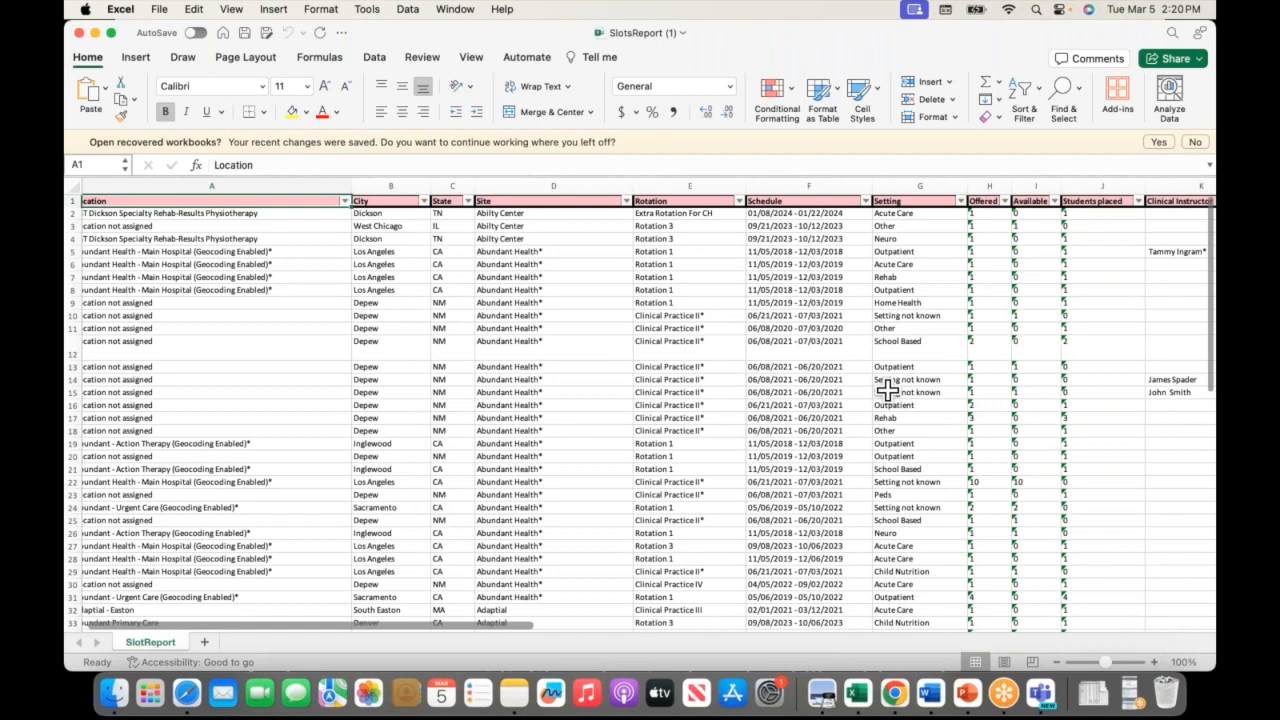
{"action": "scroll", "coordinate": [887, 391], "scroll_direction": "right", "scroll_amount": 5}
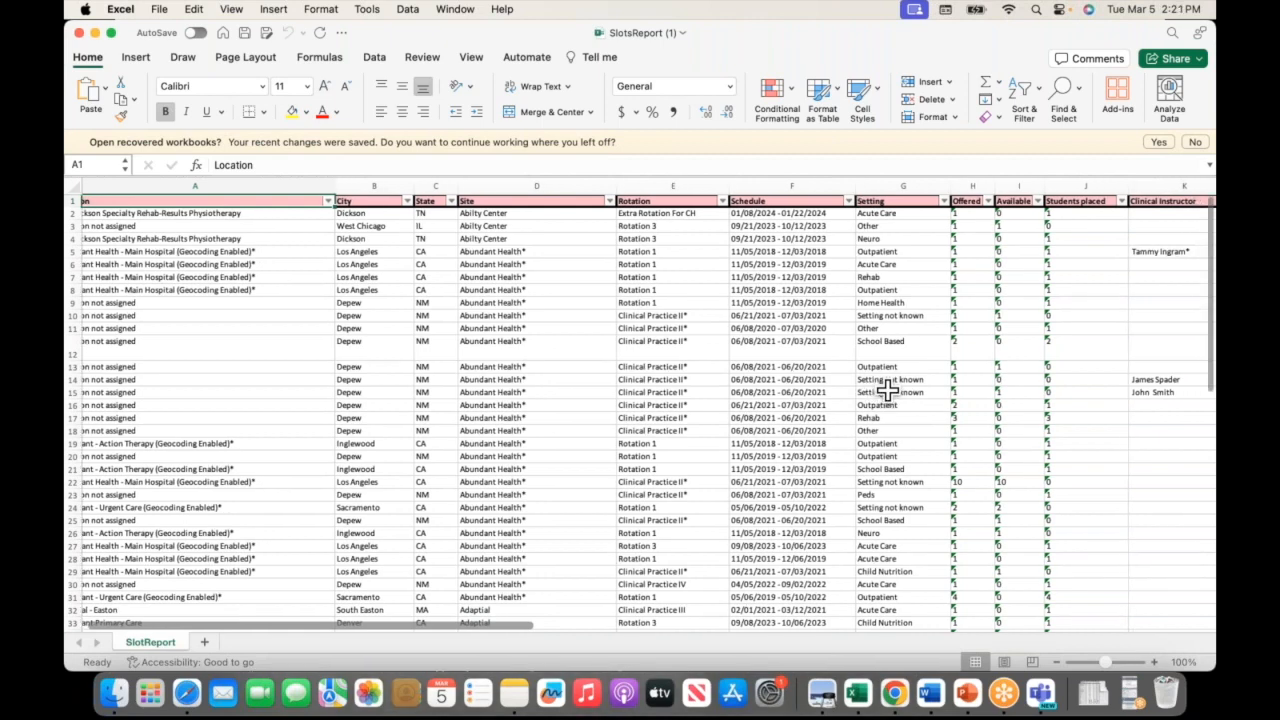
{"action": "scroll", "coordinate": [887, 391], "scroll_direction": "right", "scroll_amount": 8}
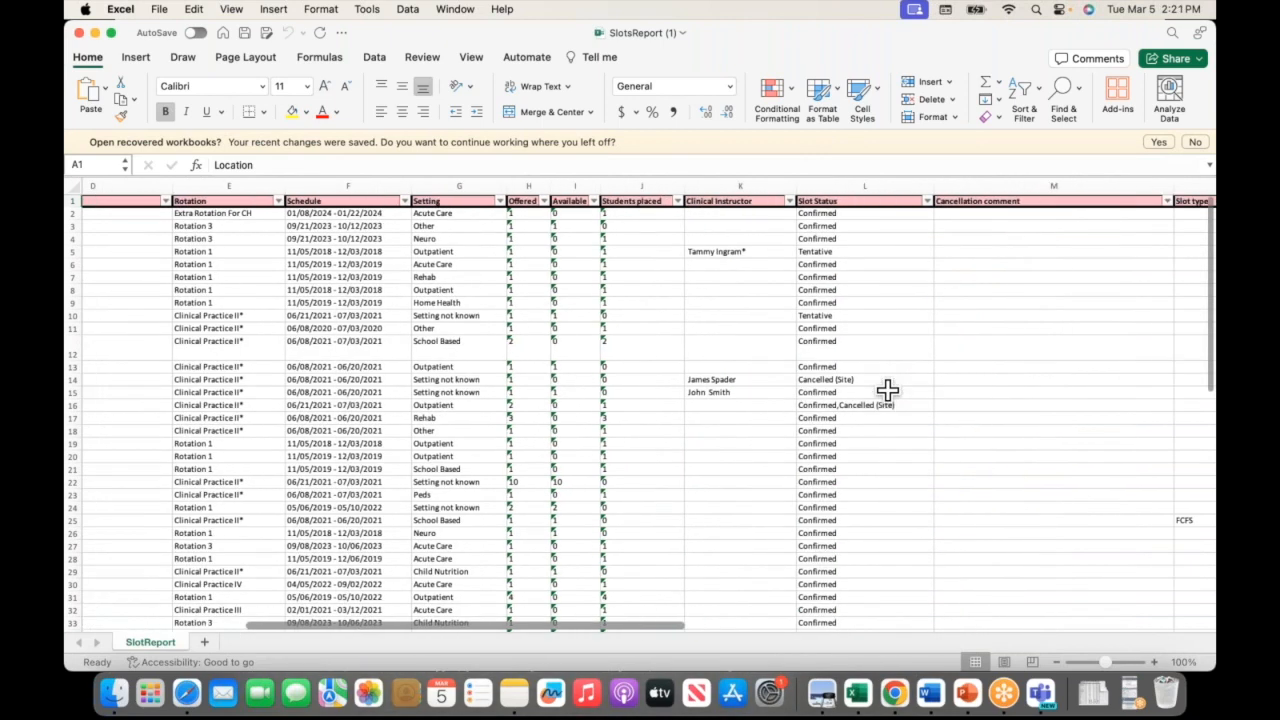
{"action": "scroll", "coordinate": [887, 391], "scroll_direction": "right", "scroll_amount": 6}
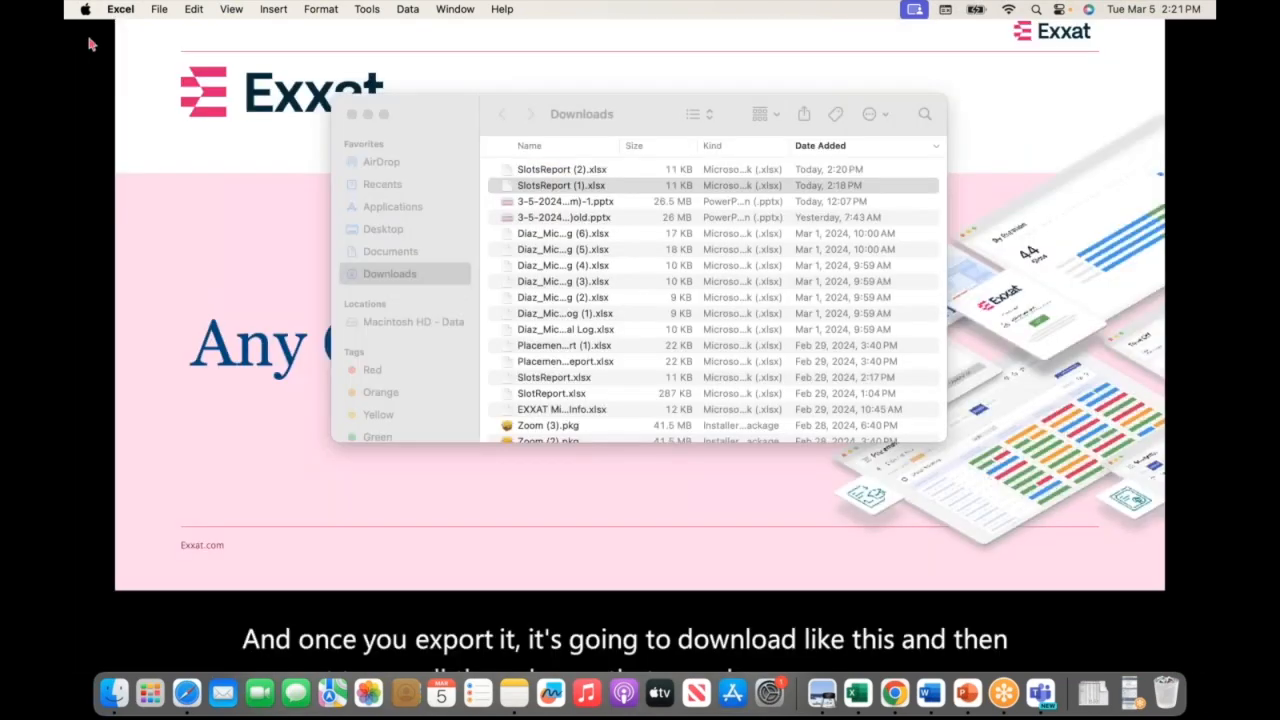
Open SlotsReport (2).xlsx from the Downloads folder, check its columns for interested students, and close the workbook
{"action": "left_click", "coordinate": [536, 168]}
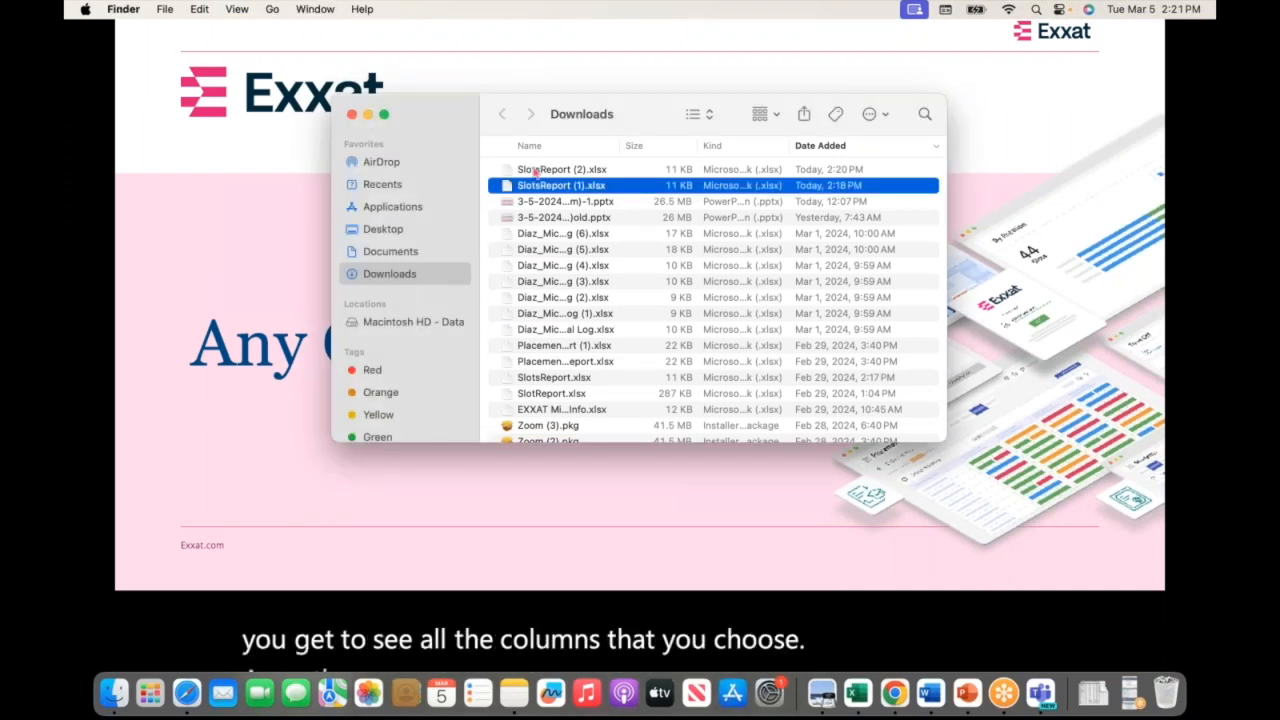
{"action": "left_click", "coordinate": [536, 170]}
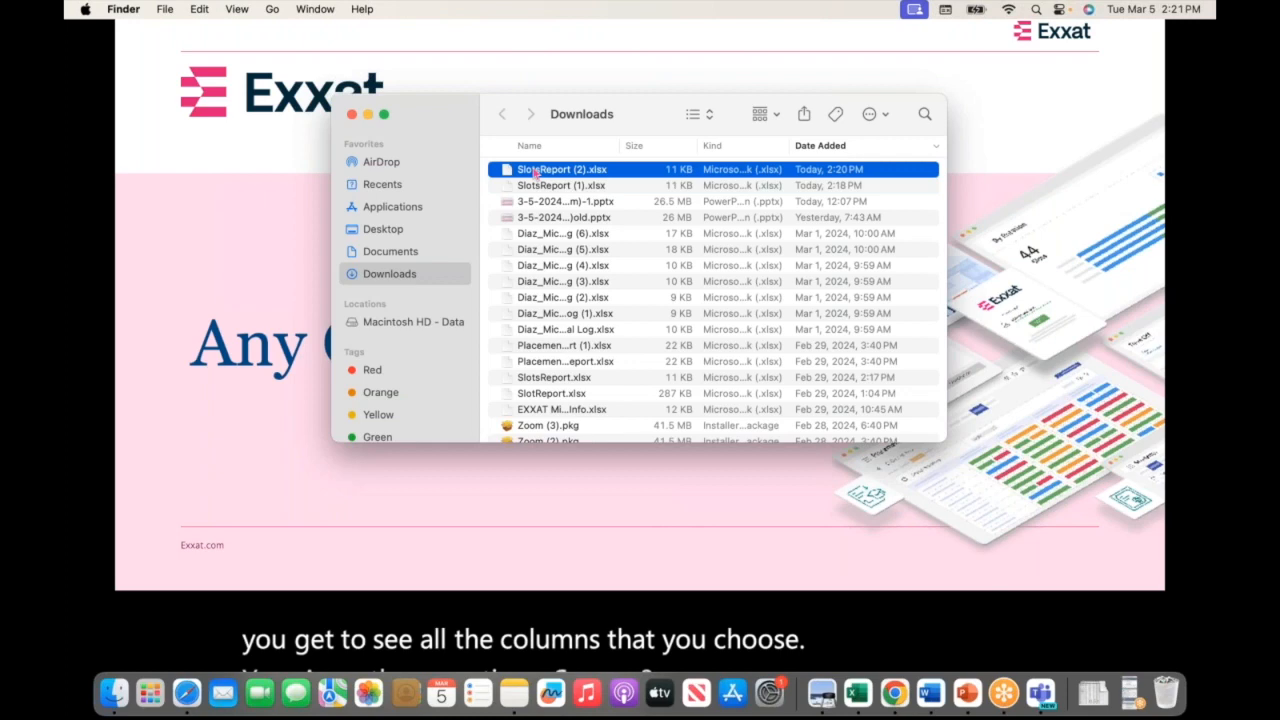
{"action": "left_click", "coordinate": [263, 257]}
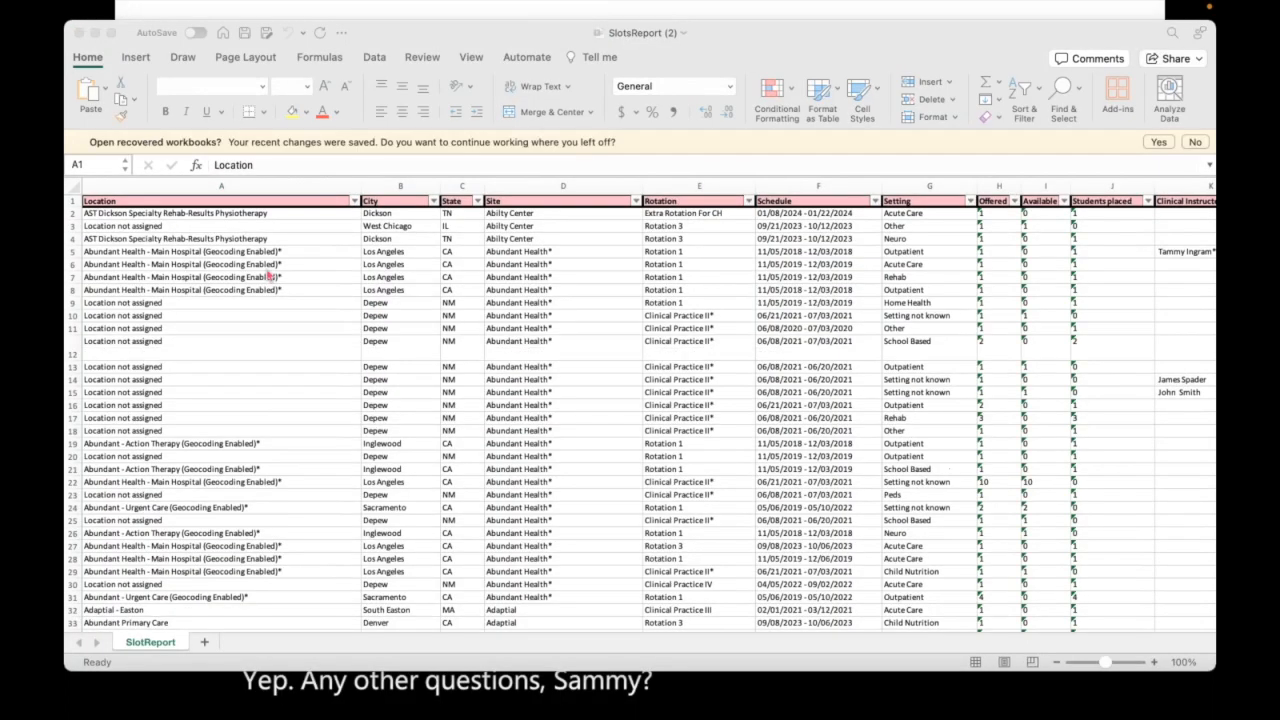
{"action": "scroll", "coordinate": [282, 340], "scroll_direction": "right", "scroll_amount": 5}
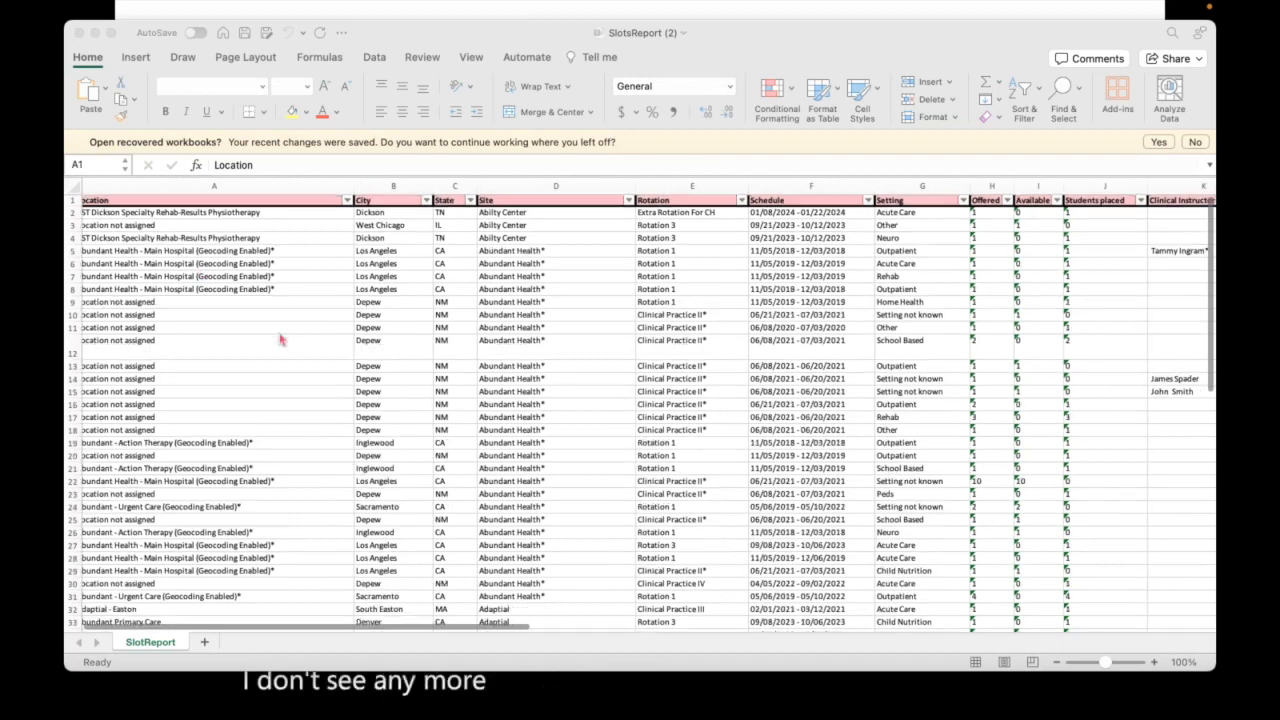
{"action": "left_click", "coordinate": [80, 33]}
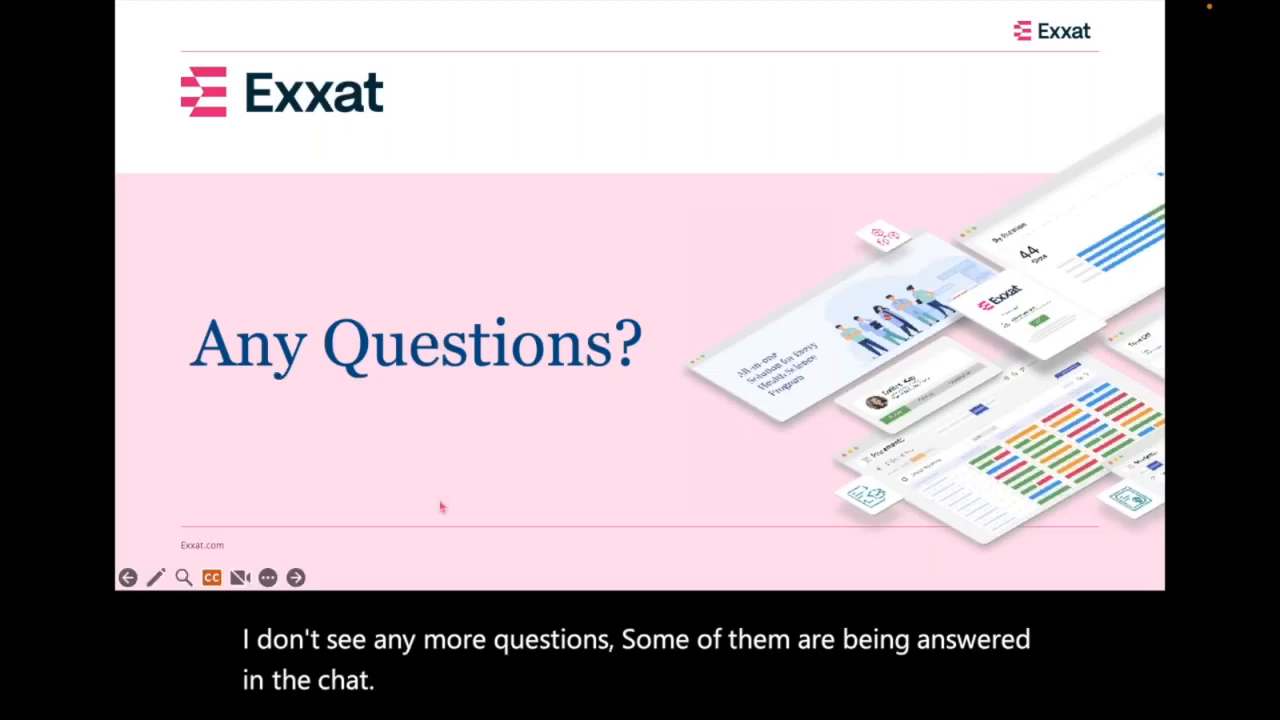